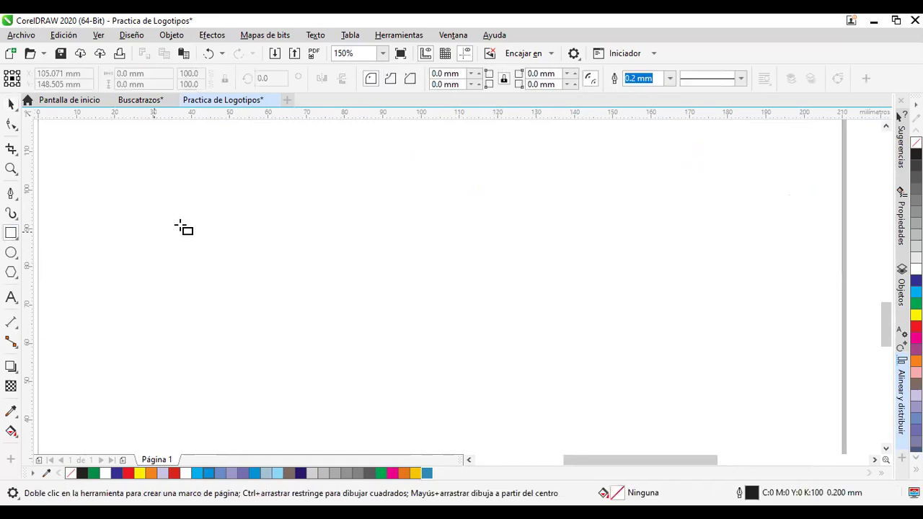
Draw a square about 26 mm wide and duplicate it edge to edge into a grid of three columns and two rows.
{"action": "left_click_drag", "start_coordinate": [219, 190], "coordinate": [320, 286]}
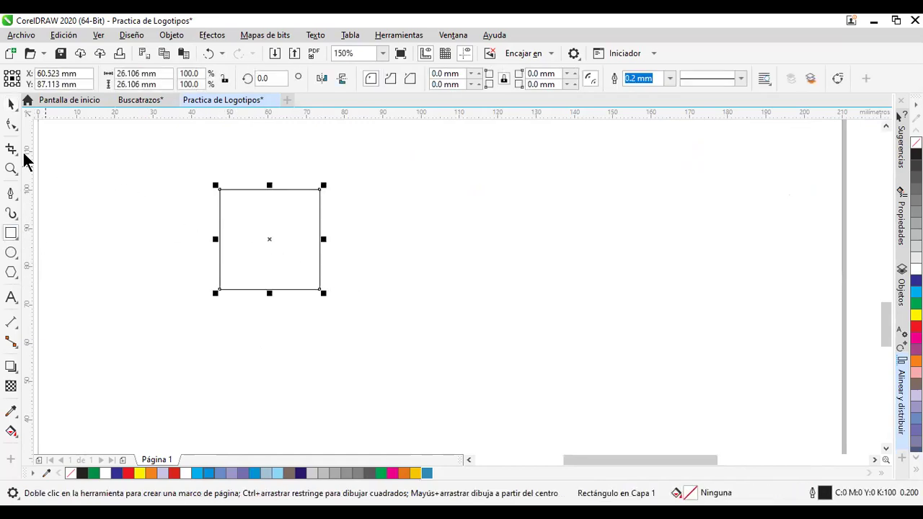
{"action": "left_click", "coordinate": [10, 104]}
{"action": "left_click_drag", "start_coordinate": [258, 239], "coordinate": [494, 256]}
{"action": "left_click_drag", "start_coordinate": [164, 149], "coordinate": [661, 322]}
{"action": "left_click_drag", "start_coordinate": [495, 260], "coordinate": [499, 364]}
{"action": "left_click", "coordinate": [630, 356]}
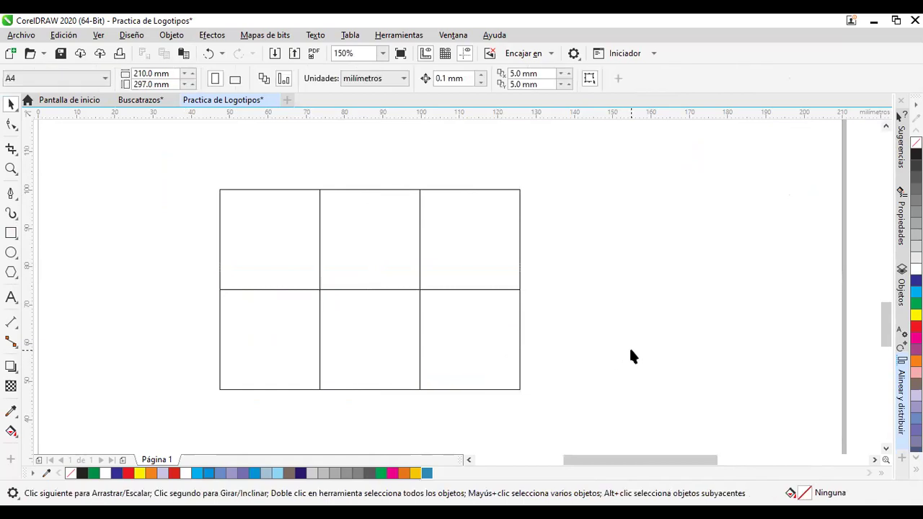
Spread the six squares apart across the page with free space between them.
{"action": "left_click_drag", "start_coordinate": [296, 246], "coordinate": [156, 196]}
{"action": "left_click_drag", "start_coordinate": [291, 324], "coordinate": [192, 372]}
{"action": "left_click_drag", "start_coordinate": [341, 226], "coordinate": [291, 192]}
{"action": "left_click_drag", "start_coordinate": [381, 332], "coordinate": [381, 363]}
{"action": "left_click_drag", "start_coordinate": [455, 243], "coordinate": [472, 193]}
{"action": "left_click_drag", "start_coordinate": [490, 298], "coordinate": [581, 341]}
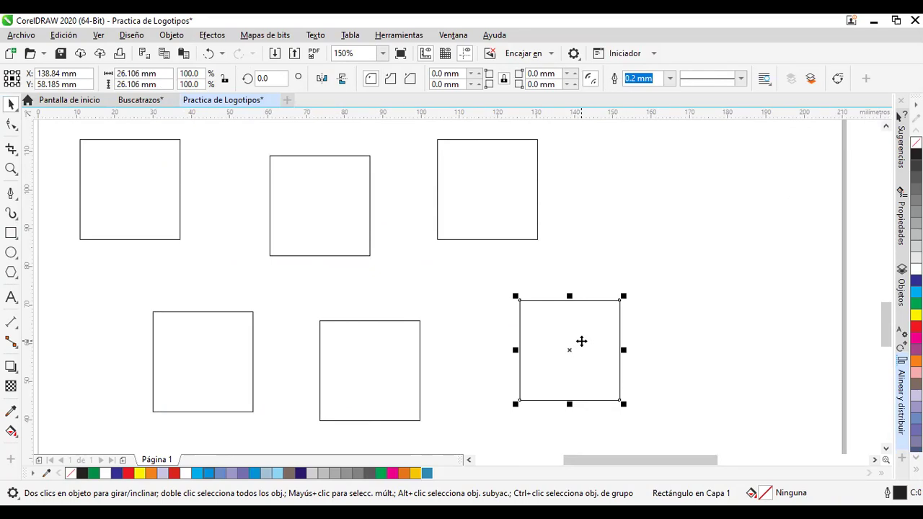
Delete two of the six squares and reposition the upper ones among the remaining four.
{"action": "key", "text": "Delete"}
{"action": "left_click_drag", "start_coordinate": [539, 197], "coordinate": [507, 187]}
{"action": "left_click_drag", "start_coordinate": [148, 215], "coordinate": [221, 227]}
Draw a small circle about 7 mm in diameter in the empty area beside the squares.
{"action": "left_click", "coordinate": [11, 252]}
{"action": "left_click_drag", "start_coordinate": [556, 296], "coordinate": [570, 318]}
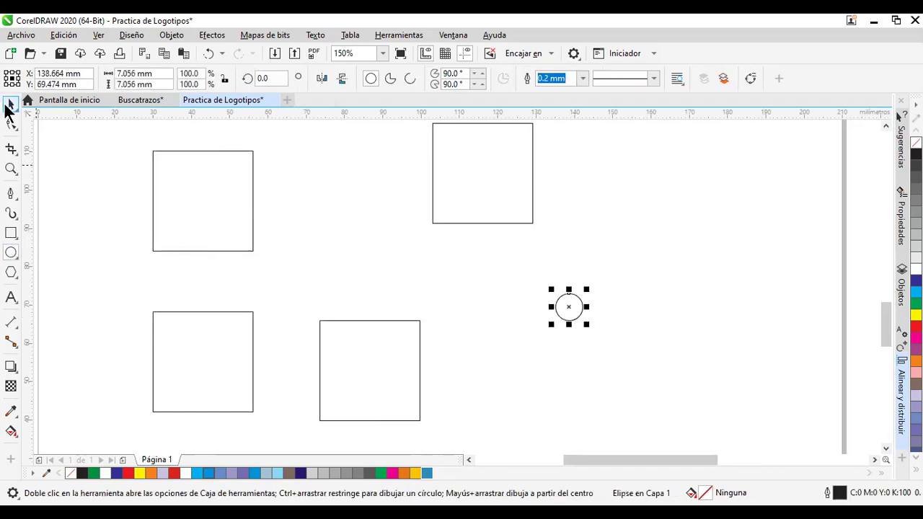
{"action": "left_click", "coordinate": [9, 105]}
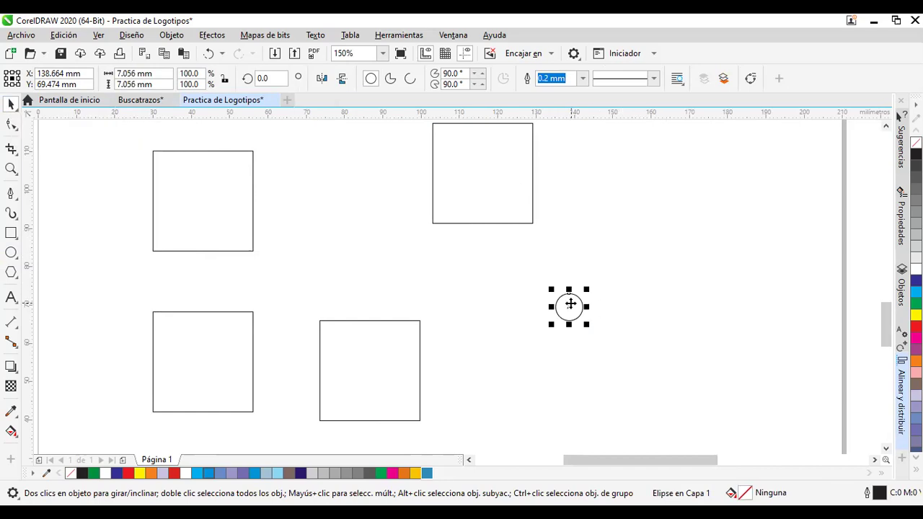
Place a copy of the circle on the right-edge midpoint of the upper-left square and weld the two shapes.
{"action": "left_click", "coordinate": [542, 307]}
{"action": "left_click_drag", "start_coordinate": [267, 197], "coordinate": [586, 318]}
{"action": "left_click", "coordinate": [182, 178]}
{"action": "left_click_drag", "start_coordinate": [318, 256], "coordinate": [321, 257]}
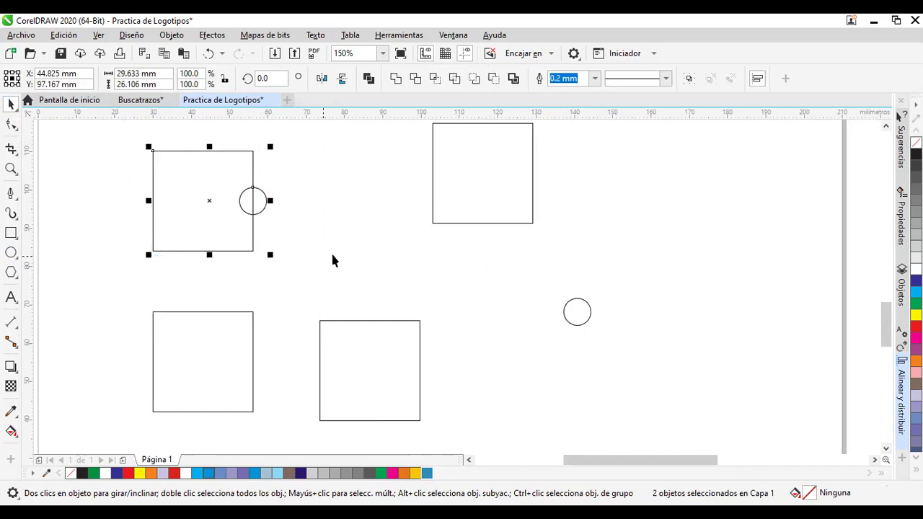
{"action": "left_click", "coordinate": [395, 79]}
{"action": "left_click", "coordinate": [381, 189]}
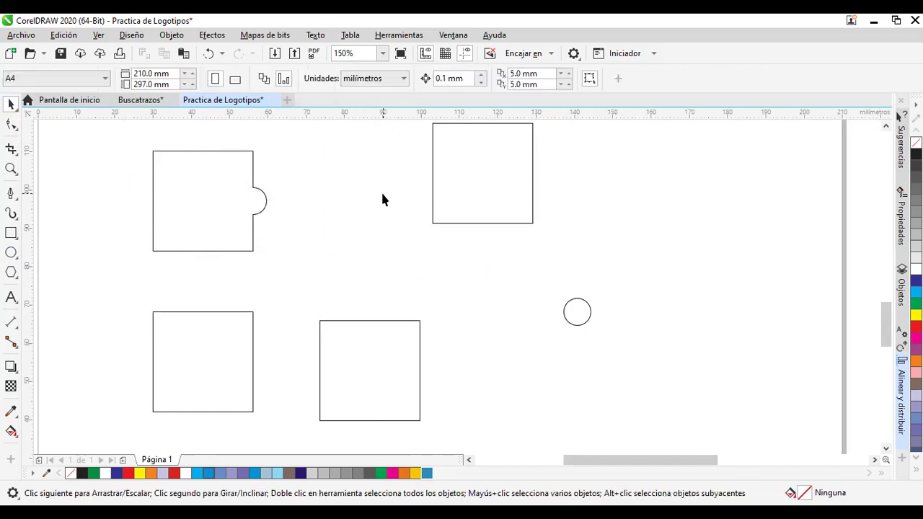
Centre another circle copy on the bottom edge of the upper-left piece and weld it on as a tab.
{"action": "left_click", "coordinate": [583, 315]}
{"action": "left_click_drag", "start_coordinate": [583, 315], "coordinate": [199, 262]}
{"action": "left_click_drag", "start_coordinate": [139, 146], "coordinate": [277, 278]}
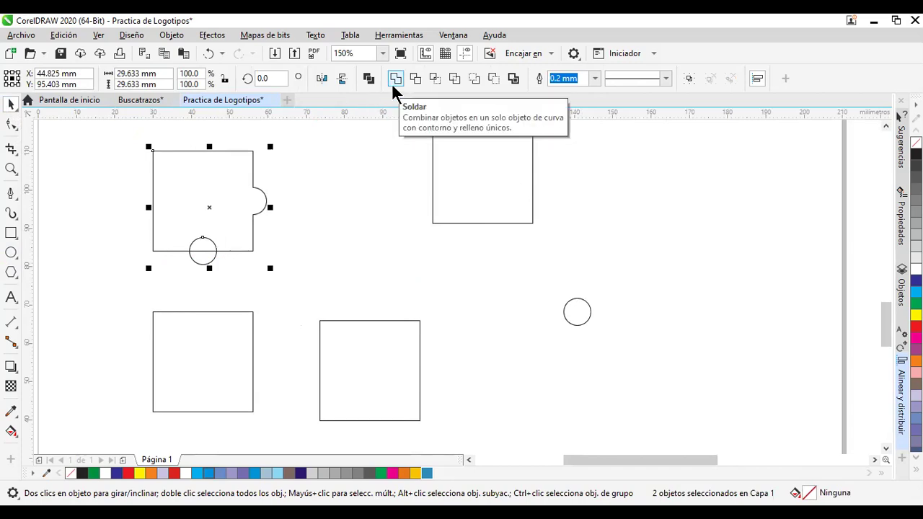
{"action": "left_click", "coordinate": [395, 79]}
{"action": "left_click", "coordinate": [399, 254]}
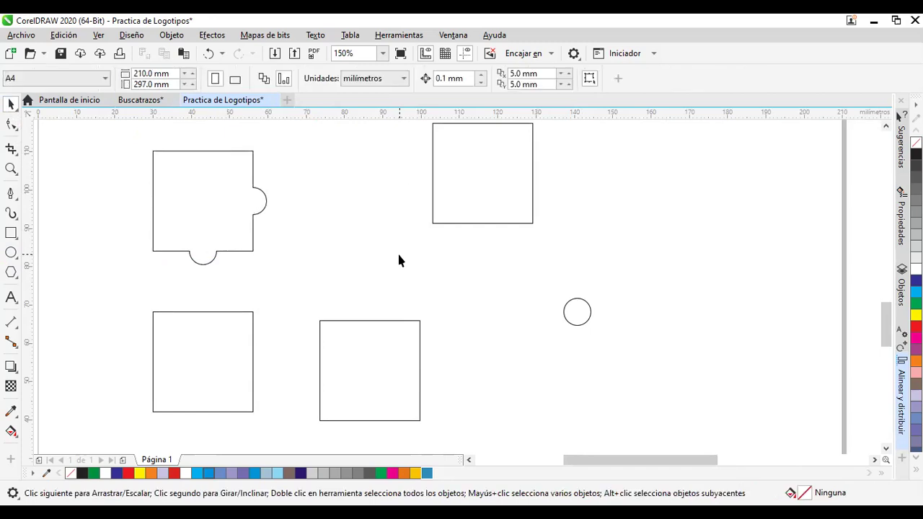
Line up the upper-right square with the first piece and trim a circle copy out of its left-edge midpoint.
{"action": "left_click", "coordinate": [481, 204]}
{"action": "left_click_drag", "start_coordinate": [482, 204], "coordinate": [395, 231]}
{"action": "left_click_drag", "start_coordinate": [581, 314], "coordinate": [344, 201]}
{"action": "left_click_drag", "start_coordinate": [308, 142], "coordinate": [454, 260]}
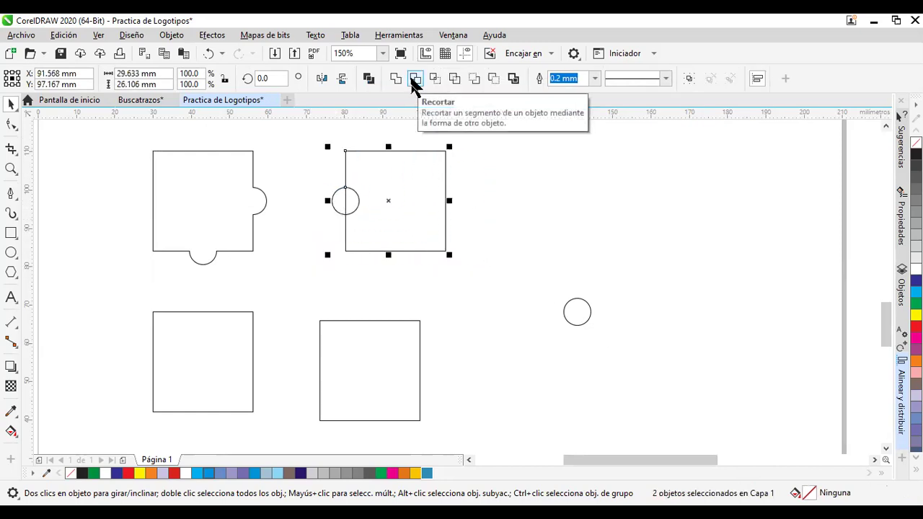
{"action": "left_click", "coordinate": [415, 79]}
{"action": "left_click", "coordinate": [474, 185]}
Trim a circular notch from the bottom-edge midpoint of the upper-right piece and move the cutting circle away.
{"action": "left_click_drag", "start_coordinate": [346, 204], "coordinate": [396, 253]}
{"action": "left_click_drag", "start_coordinate": [471, 292], "coordinate": [643, 300]}
{"action": "left_click_drag", "start_coordinate": [308, 137], "coordinate": [527, 294]}
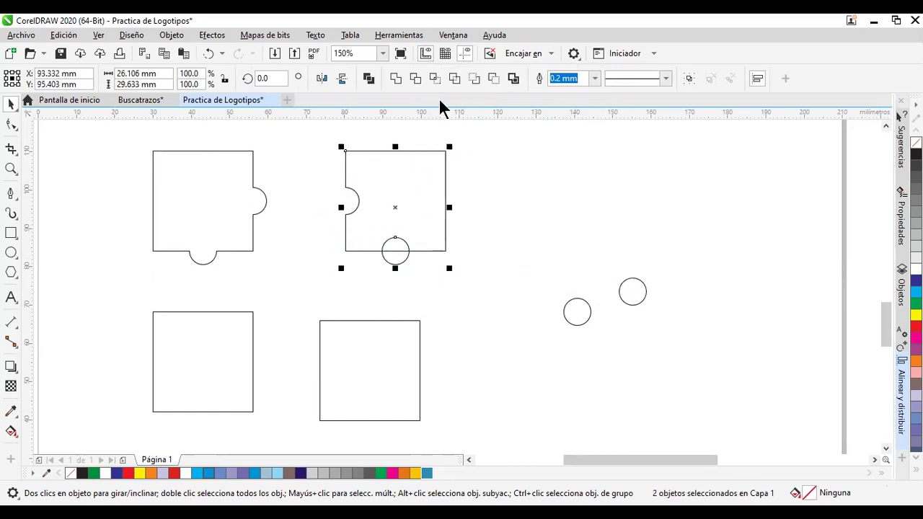
{"action": "left_click", "coordinate": [416, 78]}
{"action": "left_click", "coordinate": [483, 178]}
{"action": "left_click_drag", "start_coordinate": [408, 256], "coordinate": [543, 249]}
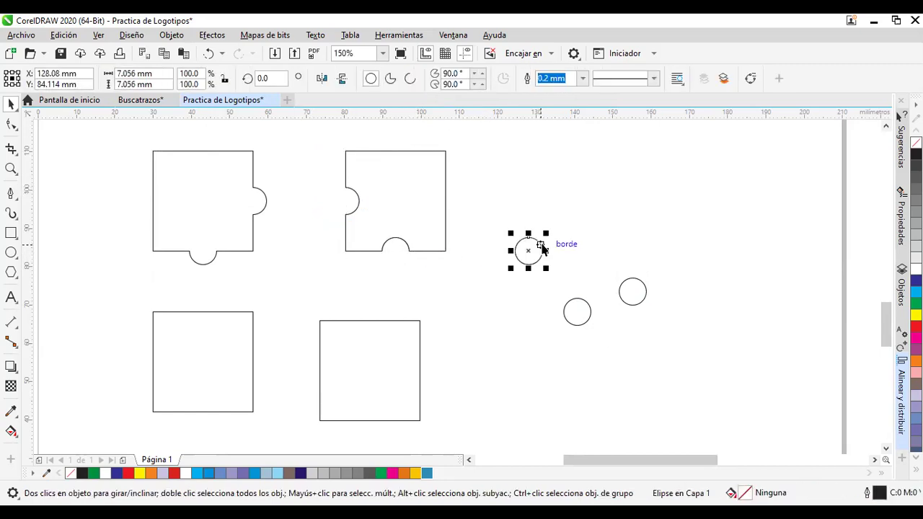
Centre a circle copy on the top edge of the lower-right square and weld it on as a tab.
{"action": "left_click", "coordinate": [215, 372]}
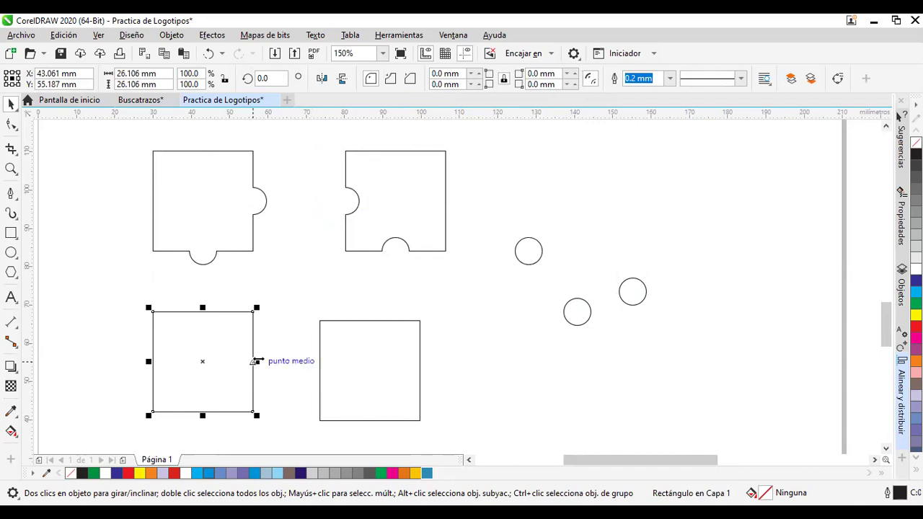
{"action": "left_click", "coordinate": [334, 351]}
{"action": "left_click", "coordinate": [537, 260]}
{"action": "left_click_drag", "start_coordinate": [528, 251], "coordinate": [372, 325]}
{"action": "left_click_drag", "start_coordinate": [306, 293], "coordinate": [463, 439]}
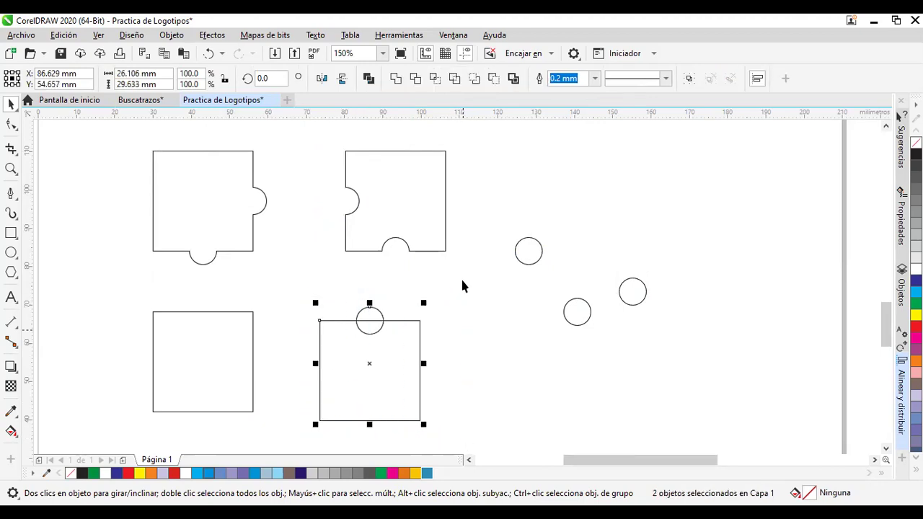
{"action": "left_click", "coordinate": [396, 77]}
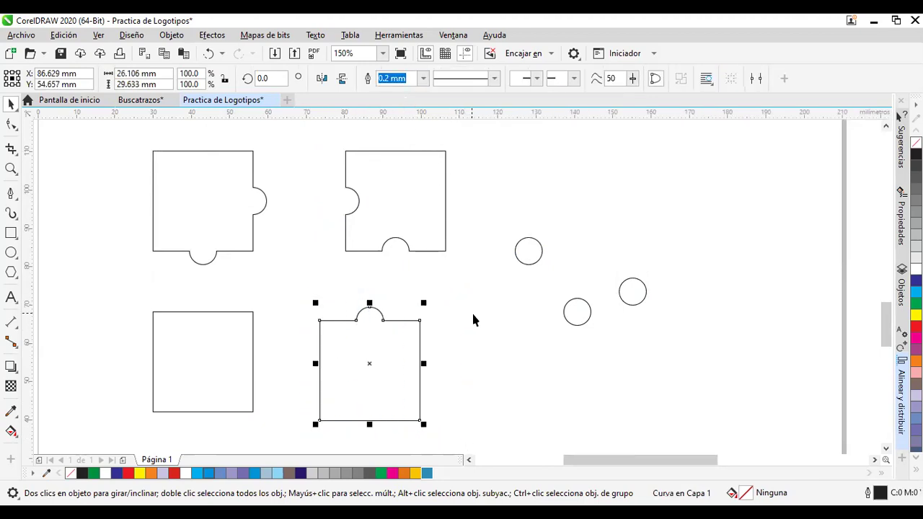
Align the lower-right piece under the upper-right one and weld a circle onto its left-edge midpoint.
{"action": "left_click", "coordinate": [408, 352]}
{"action": "left_click_drag", "start_coordinate": [393, 363], "coordinate": [418, 330]}
{"action": "left_click_drag", "start_coordinate": [570, 322], "coordinate": [348, 337]}
{"action": "left_click_drag", "start_coordinate": [320, 263], "coordinate": [507, 406]}
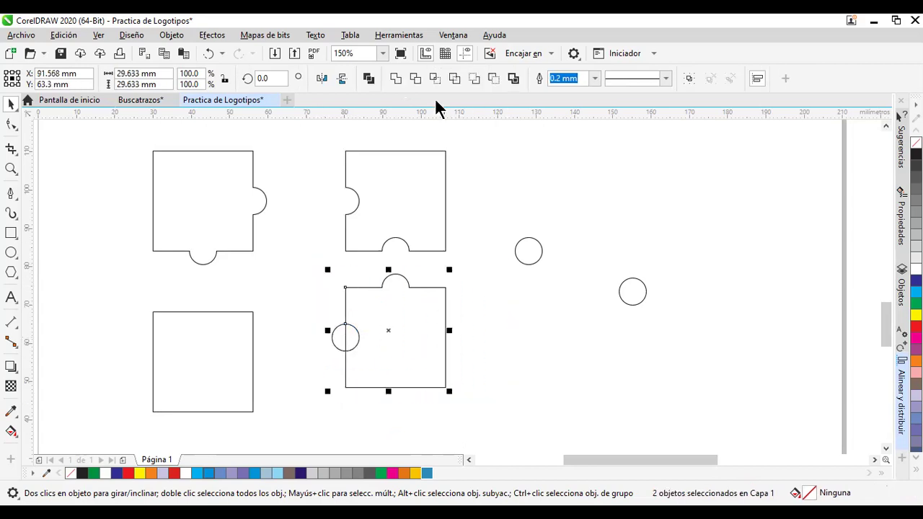
{"action": "left_click", "coordinate": [398, 81]}
{"action": "left_click", "coordinate": [498, 339]}
Move the lower-left square level with the lower-right piece and trim a circular notch from its top-edge midpoint.
{"action": "left_click_drag", "start_coordinate": [247, 373], "coordinate": [271, 347]}
{"action": "left_click", "coordinate": [521, 254]}
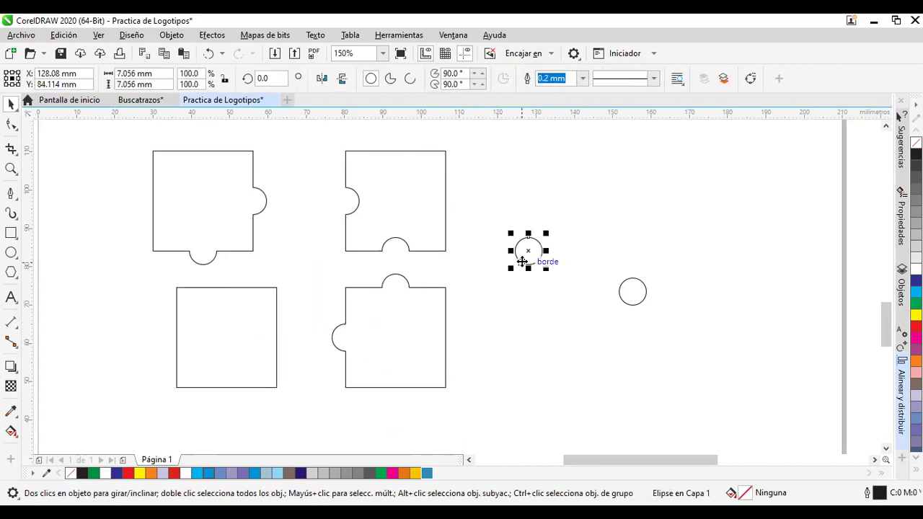
{"action": "left_click_drag", "start_coordinate": [528, 250], "coordinate": [226, 288]}
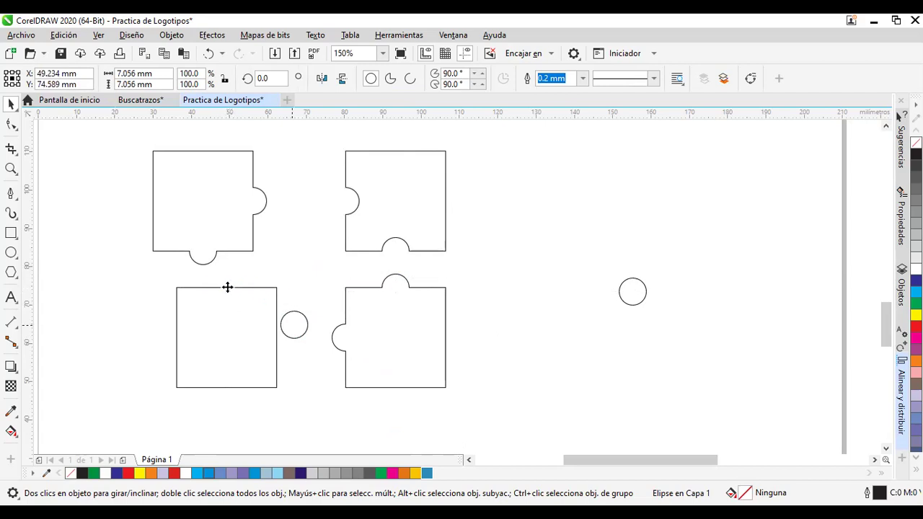
{"action": "left_click_drag", "start_coordinate": [153, 268], "coordinate": [187, 302]}
{"action": "left_click_drag", "start_coordinate": [319, 408], "coordinate": [319, 408]}
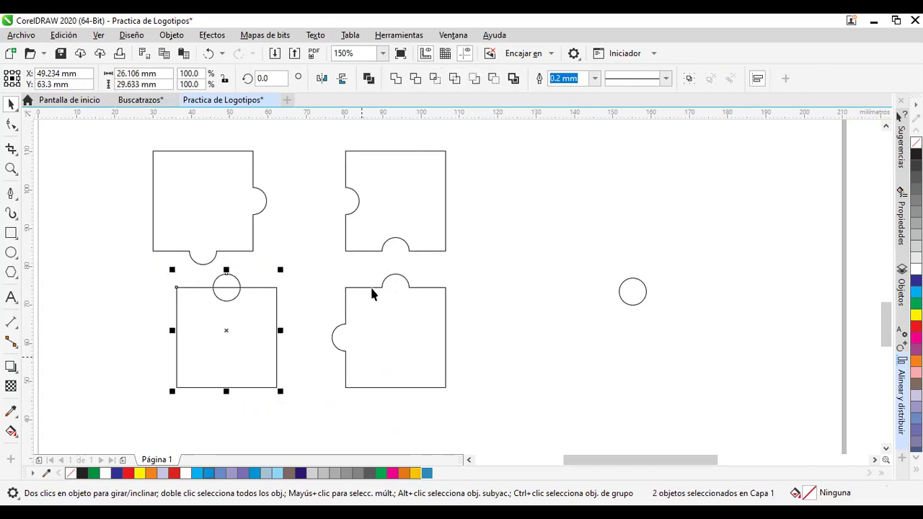
{"action": "left_click", "coordinate": [416, 78]}
{"action": "left_click", "coordinate": [546, 303]}
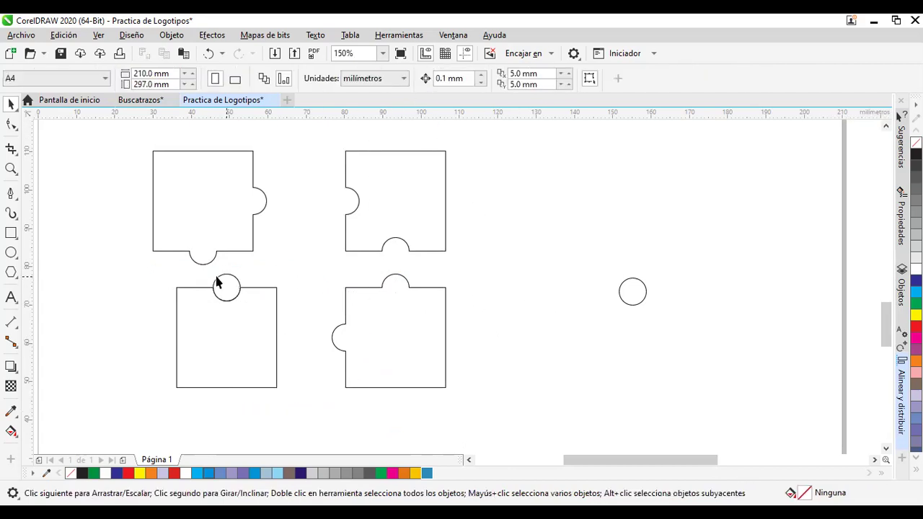
Trim a circular notch from the right-edge midpoint of the lower-left piece and move the circle off it.
{"action": "left_click_drag", "start_coordinate": [226, 288], "coordinate": [277, 342]}
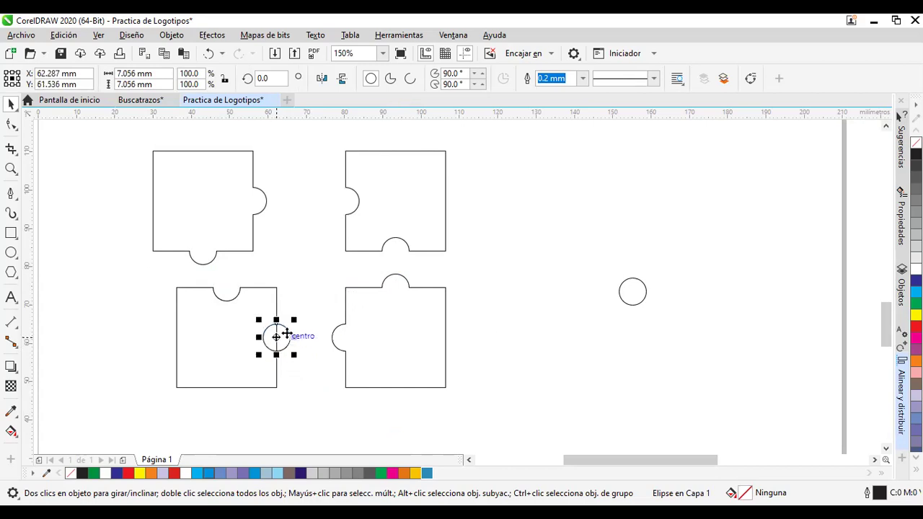
{"action": "left_click_drag", "start_coordinate": [218, 391], "coordinate": [155, 392]}
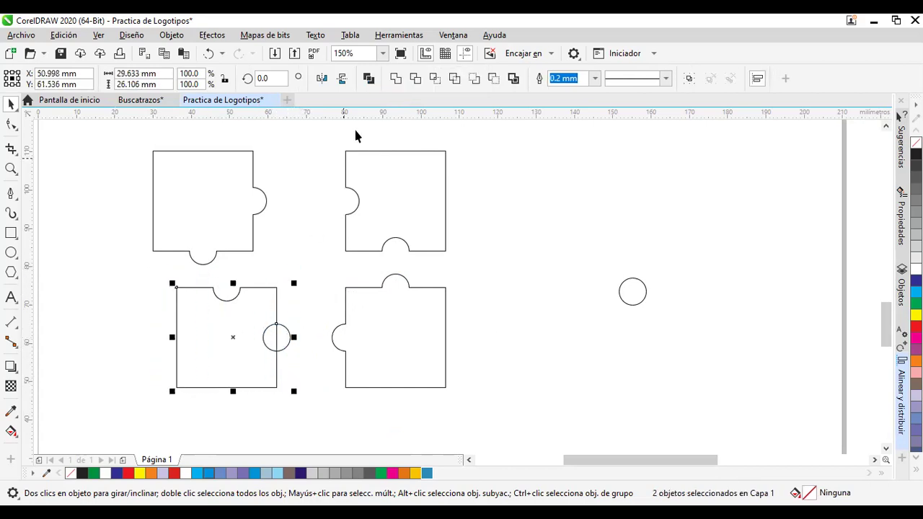
{"action": "left_click", "coordinate": [415, 77]}
{"action": "left_click", "coordinate": [539, 252]}
{"action": "left_click_drag", "start_coordinate": [284, 335], "coordinate": [529, 361]}
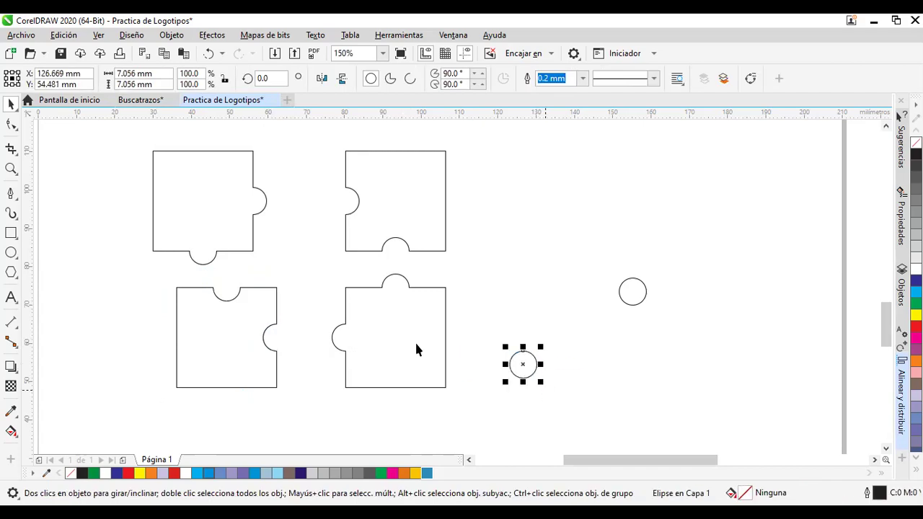
Fit the upper-right, lower-left and lower-right pieces against the upper-left one to assemble the two-by-two puzzle.
{"action": "left_click", "coordinate": [173, 218]}
{"action": "key", "text": "Escape"}
{"action": "left_click_drag", "start_coordinate": [424, 209], "coordinate": [337, 207]}
{"action": "left_click", "coordinate": [441, 216]}
{"action": "left_click", "coordinate": [238, 367]}
{"action": "left_click_drag", "start_coordinate": [238, 367], "coordinate": [215, 331]}
{"action": "left_click", "coordinate": [408, 361]}
{"action": "left_click_drag", "start_coordinate": [408, 361], "coordinate": [320, 329]}
{"action": "left_click", "coordinate": [419, 311]}
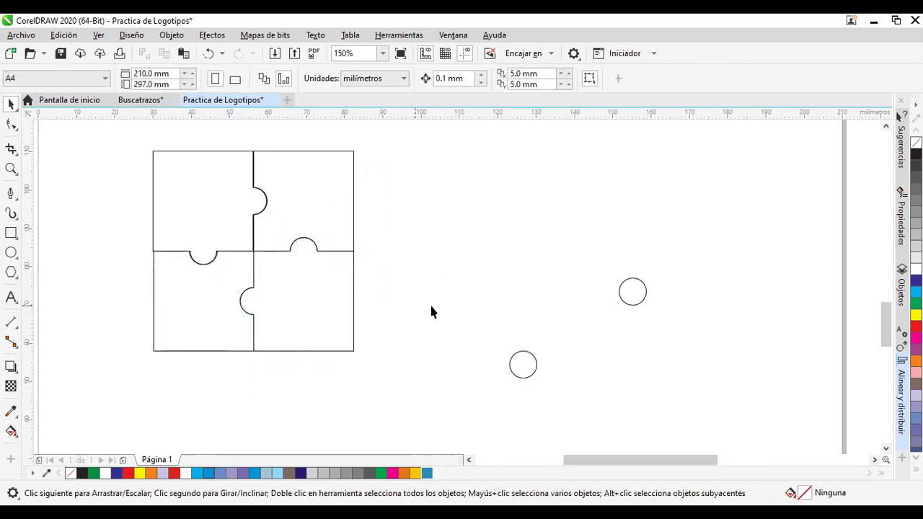
Delete the two leftover construction circles beside the puzzle.
{"action": "key", "text": "Tab"}
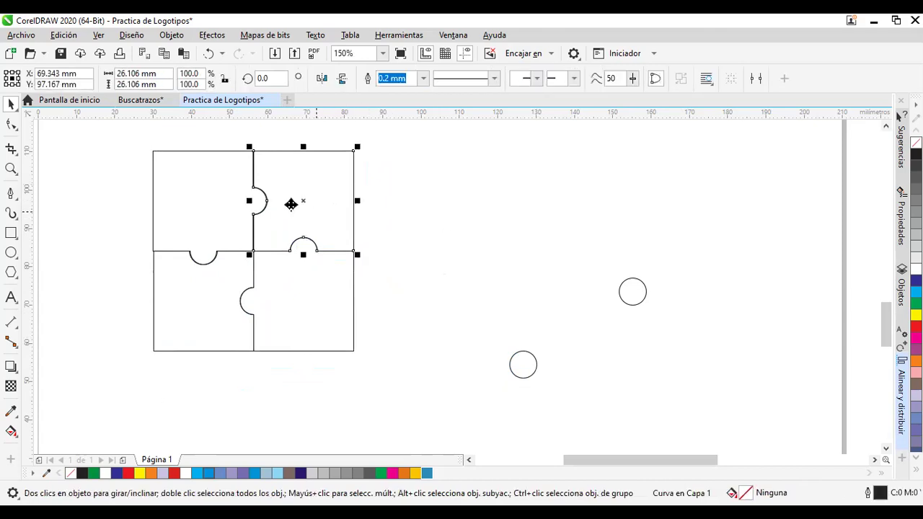
{"action": "left_click", "coordinate": [227, 203]}
{"action": "left_click", "coordinate": [543, 251]}
{"action": "left_click", "coordinate": [619, 296]}
{"action": "left_click", "coordinate": [522, 366]}
{"action": "left_click_drag", "start_coordinate": [465, 200], "coordinate": [716, 435]}
{"action": "key", "text": "Delete"}
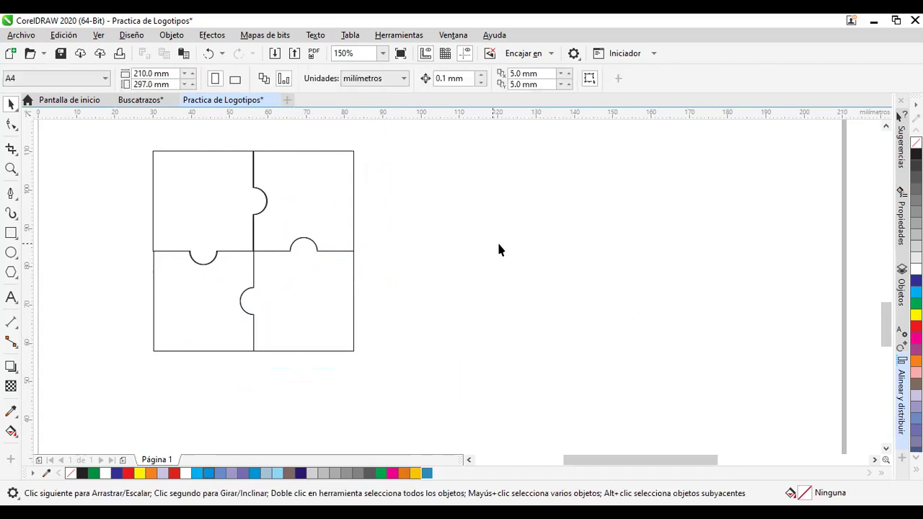
Import the photo receta-de-aji-de-gallina.jpg from the Imágenes folder and place it about 70 mm wide beside the puzzle.
{"action": "right_click", "coordinate": [498, 244]}
{"action": "left_click", "coordinate": [547, 321]}
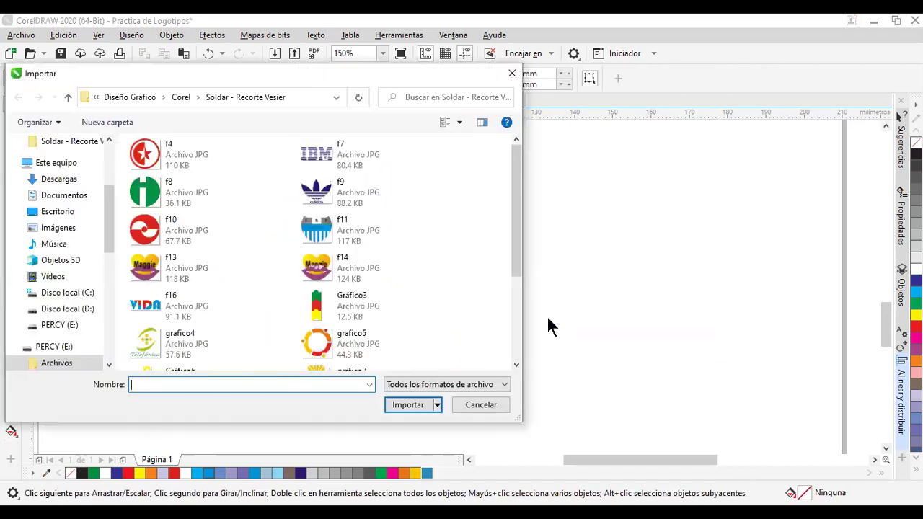
{"action": "left_click", "coordinate": [59, 228]}
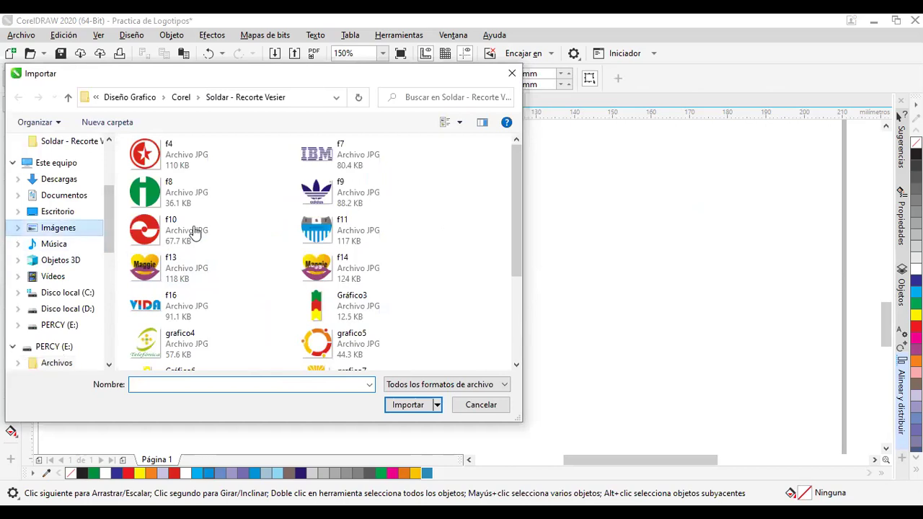
{"action": "left_click_drag", "start_coordinate": [517, 170], "coordinate": [525, 348]}
{"action": "double_click", "coordinate": [324, 216]}
{"action": "left_click_drag", "start_coordinate": [473, 151], "coordinate": [746, 330]}
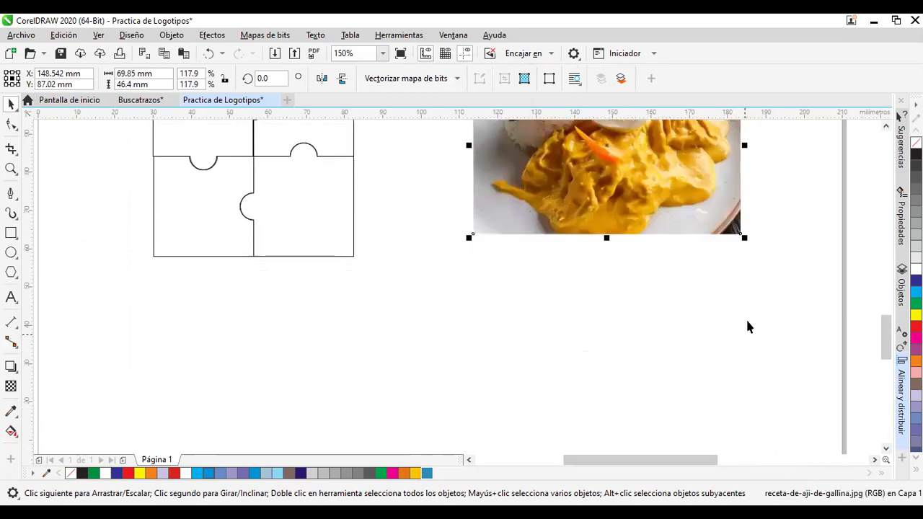
Group the four puzzle pieces into a single object.
{"action": "scroll", "coordinate": [743, 390], "scroll_direction": "up", "scroll_amount": 3}
{"action": "left_click_drag", "start_coordinate": [364, 336], "coordinate": [399, 303]}
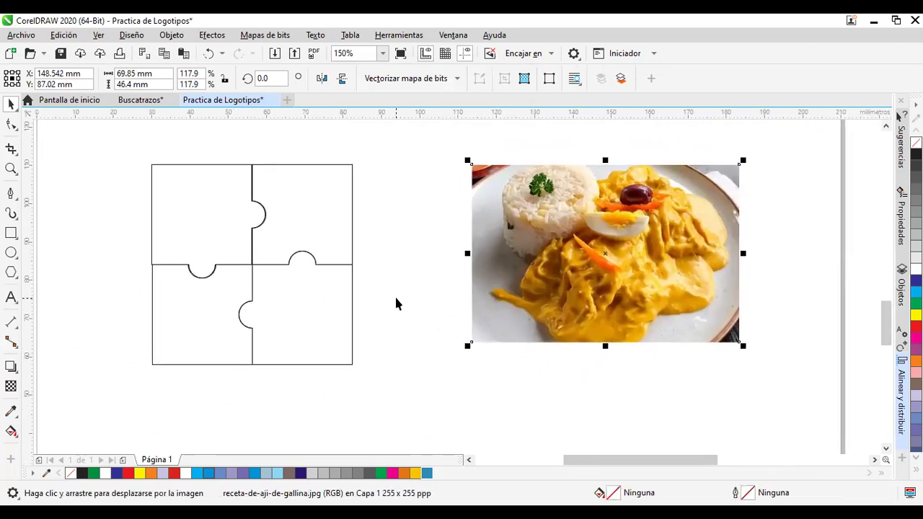
{"action": "left_click", "coordinate": [123, 150]}
{"action": "left_click_drag", "start_coordinate": [459, 406], "coordinate": [459, 402]}
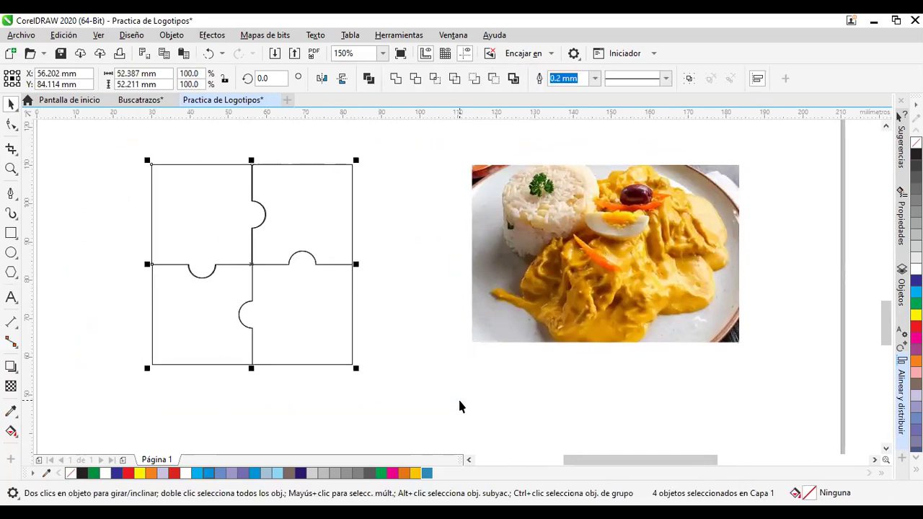
{"action": "key", "text": "ctrl+g"}
Reposition the photo and the grouped puzzle side by side, shifting both to the right on the page.
{"action": "left_click", "coordinate": [493, 296]}
{"action": "left_click_drag", "start_coordinate": [510, 270], "coordinate": [550, 271]}
{"action": "left_click_drag", "start_coordinate": [264, 261], "coordinate": [277, 244]}
{"action": "left_click", "coordinate": [377, 243]}
{"action": "left_click", "coordinate": [412, 259]}
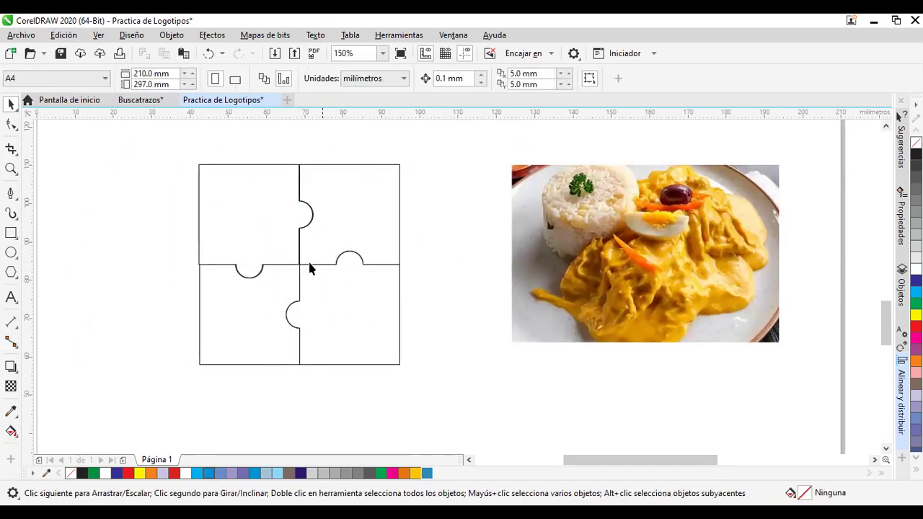
{"action": "left_click_drag", "start_coordinate": [580, 265], "coordinate": [573, 268]}
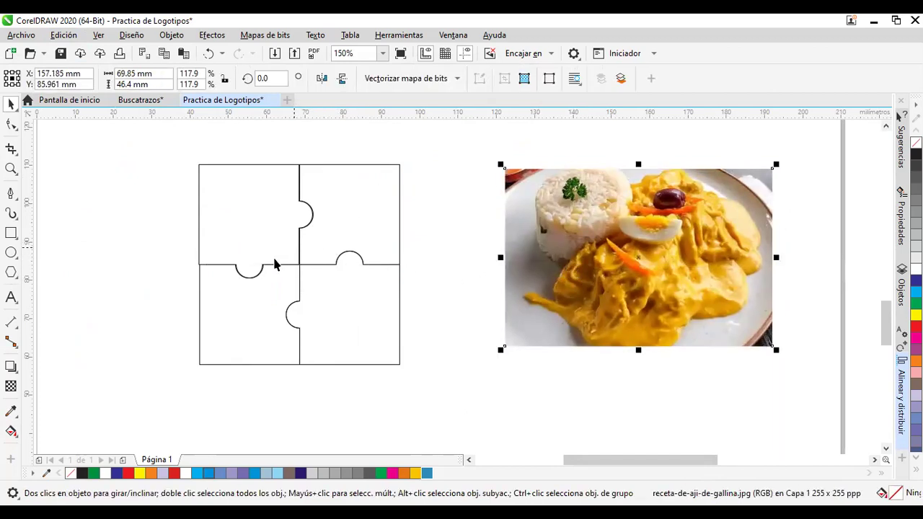
{"action": "left_click", "coordinate": [447, 173]}
Place the food photo inside the grouped puzzle pieces with PowerClip.
{"action": "left_click", "coordinate": [577, 212]}
{"action": "left_click", "coordinate": [172, 36]}
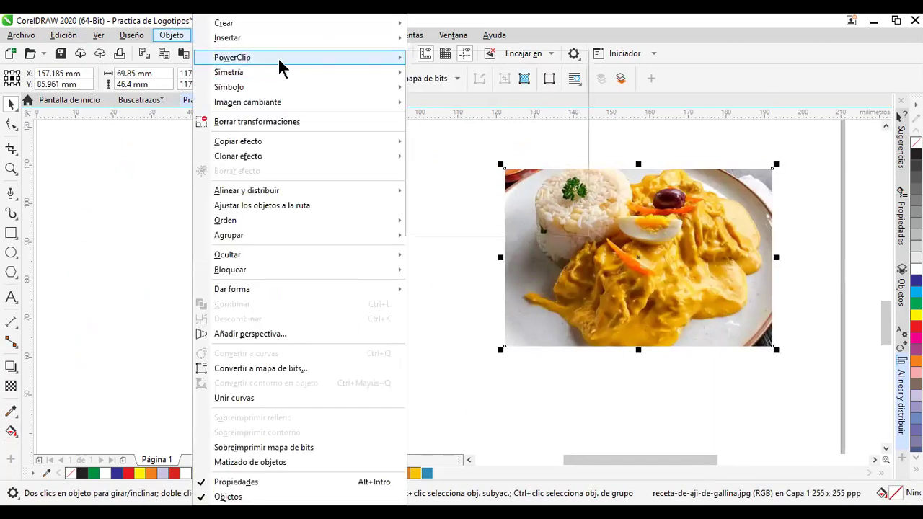
{"action": "mouse_move", "coordinate": [282, 66]}
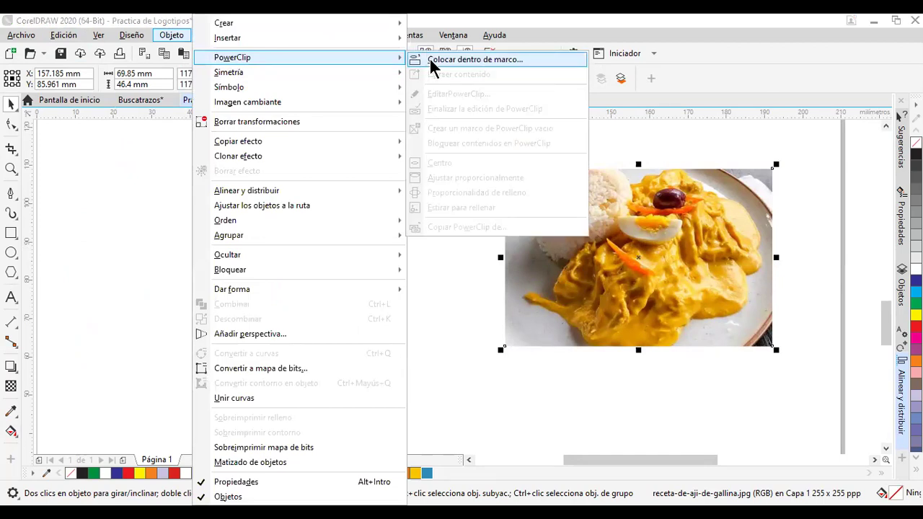
{"action": "left_click", "coordinate": [431, 60]}
{"action": "left_click", "coordinate": [307, 258]}
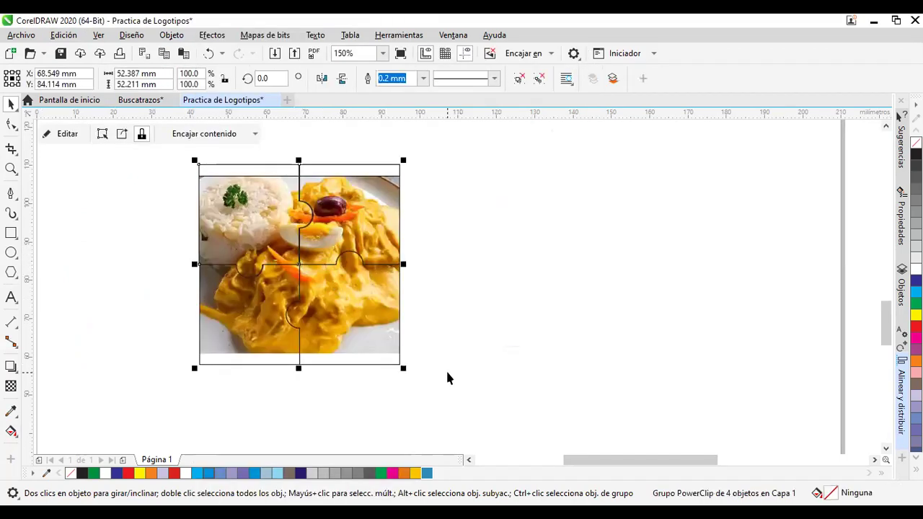
Edit the puzzle's PowerClip content and enlarge the photo to about 85.5 × 56.8 mm so it covers all four pieces.
{"action": "left_click", "coordinate": [68, 134]}
{"action": "left_click_drag", "start_coordinate": [168, 200], "coordinate": [172, 182]}
{"action": "left_click_drag", "start_coordinate": [438, 340], "coordinate": [519, 379]}
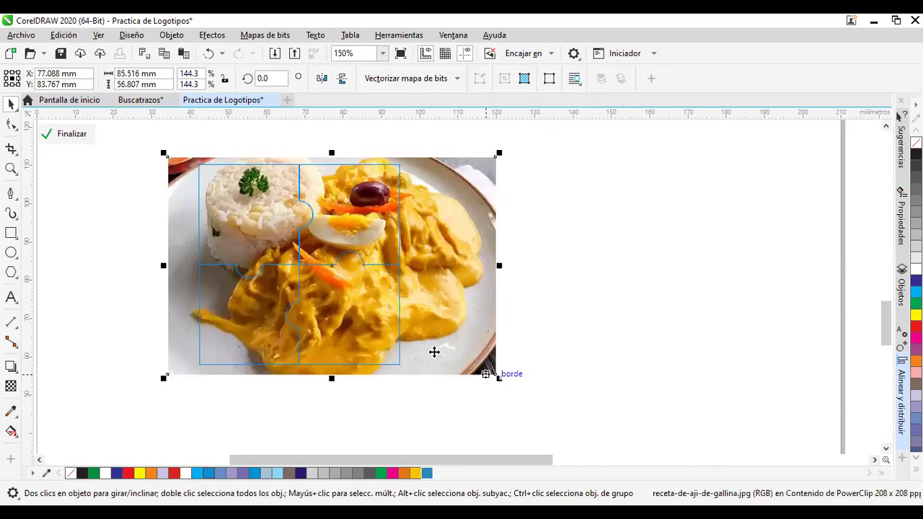
{"action": "left_click", "coordinate": [73, 134]}
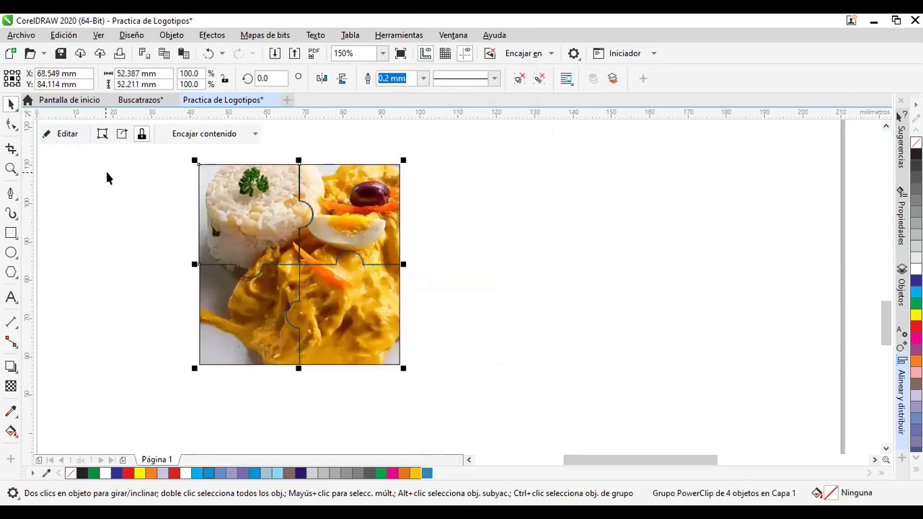
Edit the PowerClip content again and squeeze the photo to about 71.4 × 52.2 mm, matching the puzzle's height.
{"action": "left_click", "coordinate": [64, 135]}
{"action": "left_click", "coordinate": [184, 200]}
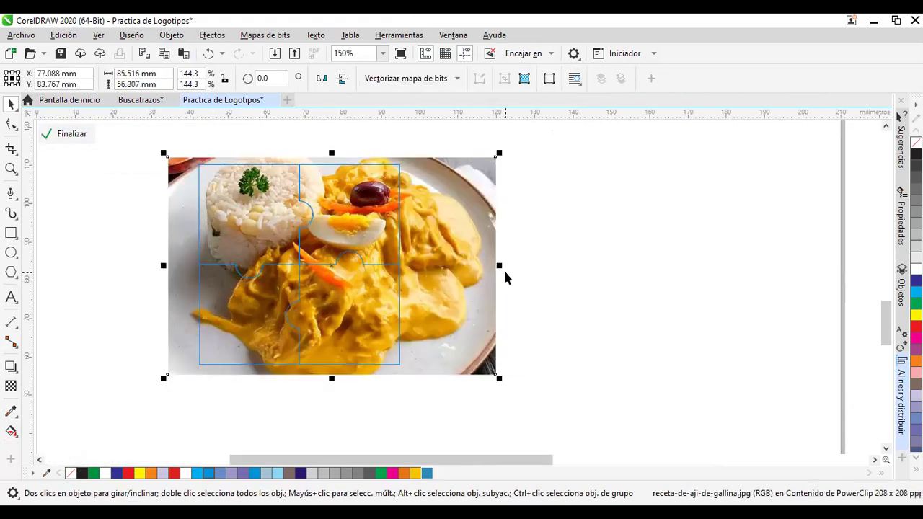
{"action": "left_click_drag", "start_coordinate": [500, 266], "coordinate": [454, 267]}
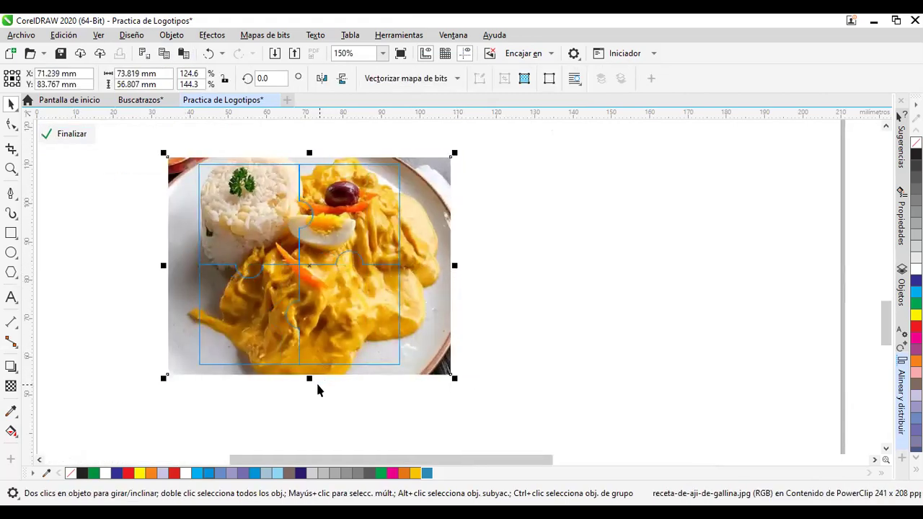
{"action": "left_click_drag", "start_coordinate": [309, 376], "coordinate": [308, 365]}
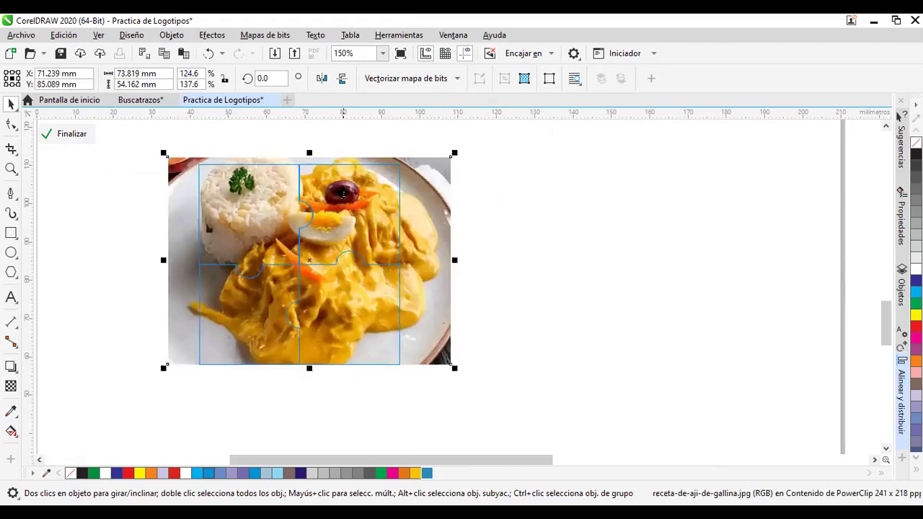
{"action": "left_click_drag", "start_coordinate": [308, 156], "coordinate": [309, 163]}
{"action": "left_click_drag", "start_coordinate": [165, 264], "coordinate": [173, 264]}
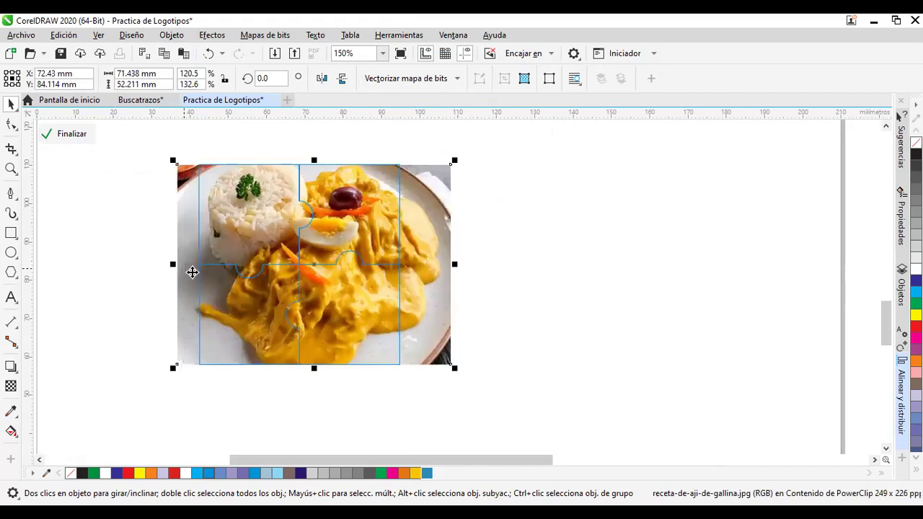
{"action": "left_click", "coordinate": [71, 134]}
{"action": "left_click", "coordinate": [463, 240]}
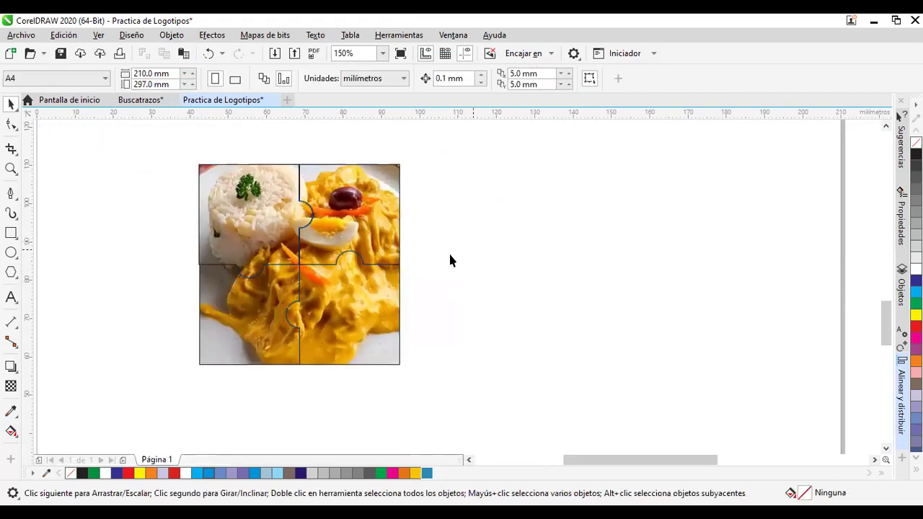
Ungroup the photo-filled puzzle and move its four pieces apart.
{"action": "left_click", "coordinate": [371, 240]}
{"action": "right_click", "coordinate": [372, 240]}
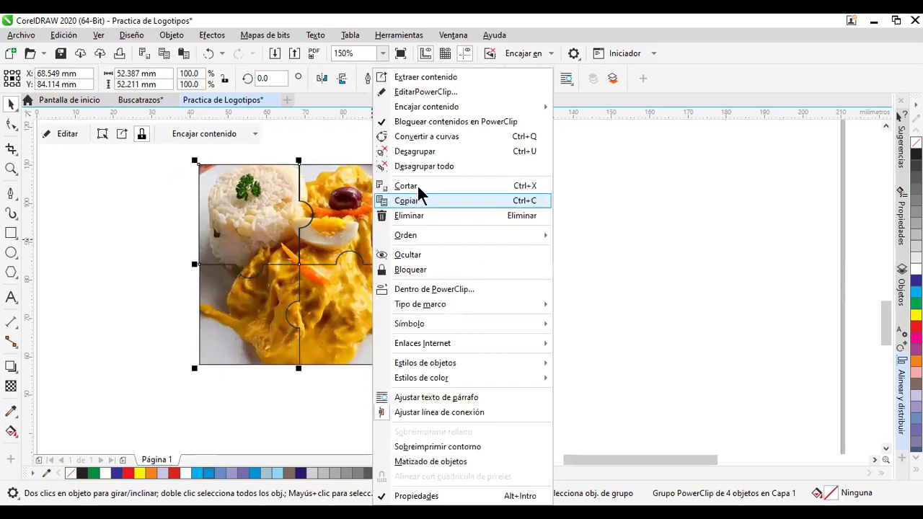
{"action": "left_click", "coordinate": [443, 152]}
{"action": "left_click", "coordinate": [389, 217]}
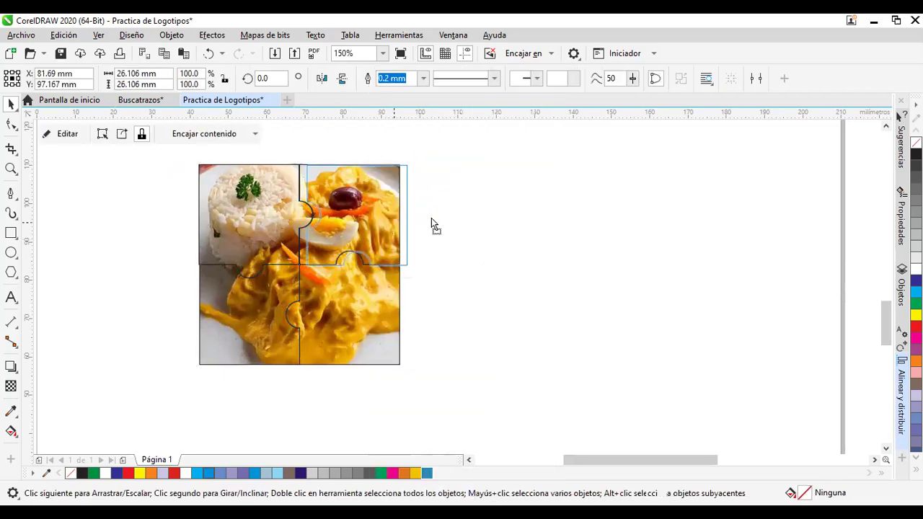
{"action": "left_click_drag", "start_coordinate": [390, 216], "coordinate": [439, 216]}
{"action": "left_click_drag", "start_coordinate": [364, 328], "coordinate": [391, 354]}
{"action": "left_click_drag", "start_coordinate": [294, 357], "coordinate": [282, 371]}
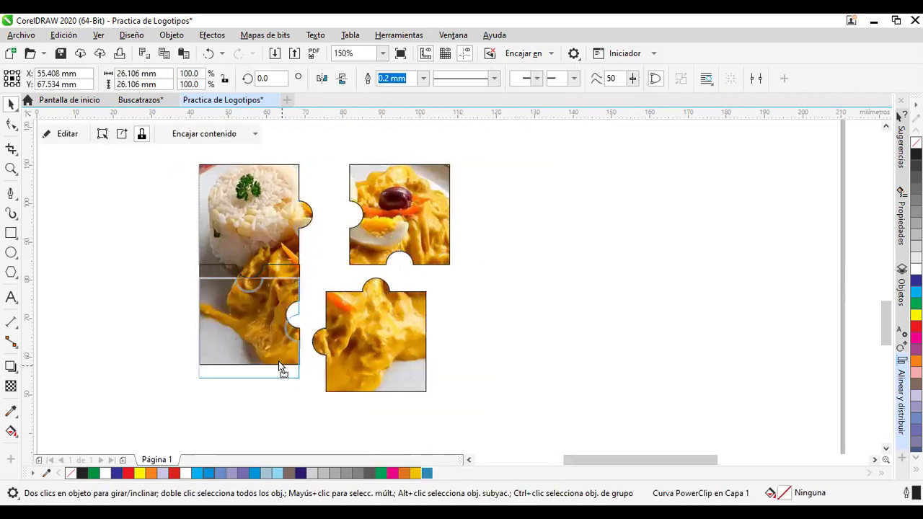
{"action": "left_click_drag", "start_coordinate": [274, 263], "coordinate": [274, 255]}
{"action": "left_click", "coordinate": [591, 257]}
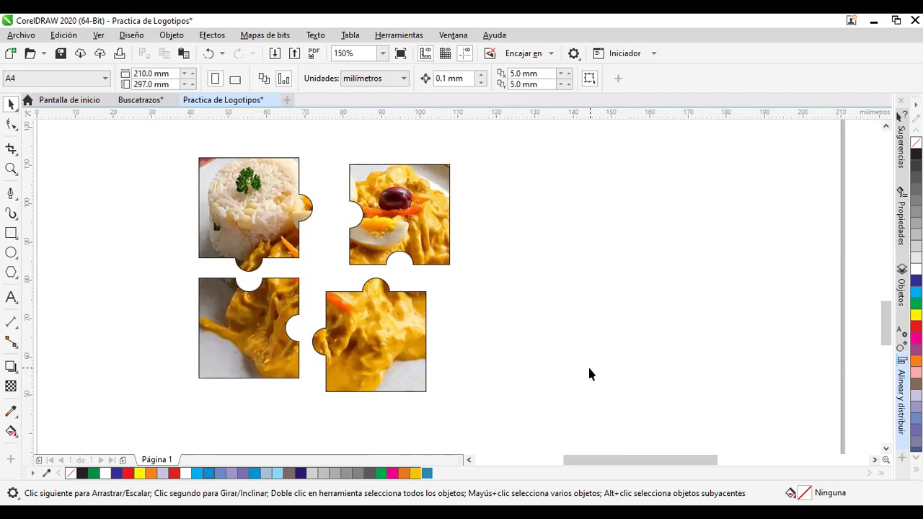
Draw a circle in the empty area beside the puzzle pieces and set its size to 50 × 50 mm.
{"action": "left_click_drag", "start_coordinate": [589, 374], "coordinate": [502, 313]}
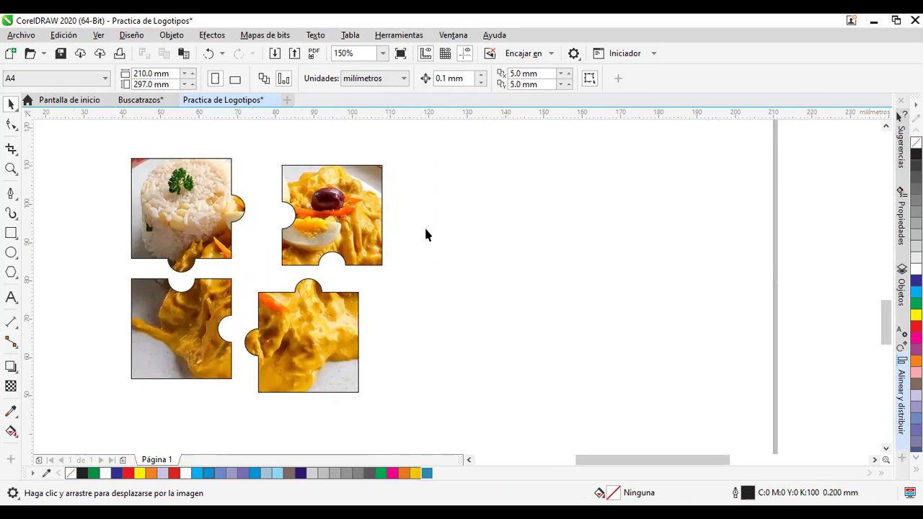
{"action": "left_click", "coordinate": [12, 254]}
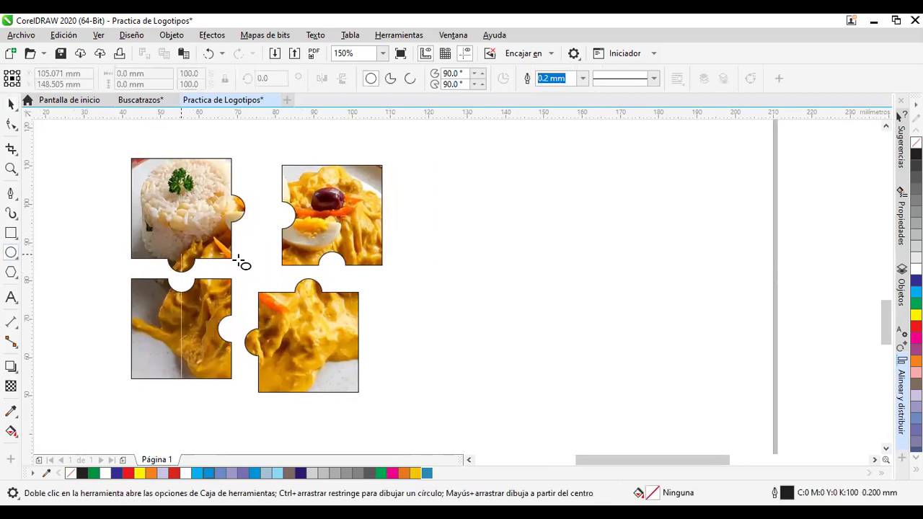
{"action": "left_click_drag", "start_coordinate": [483, 183], "coordinate": [630, 375]}
{"action": "double_click", "coordinate": [127, 75]}
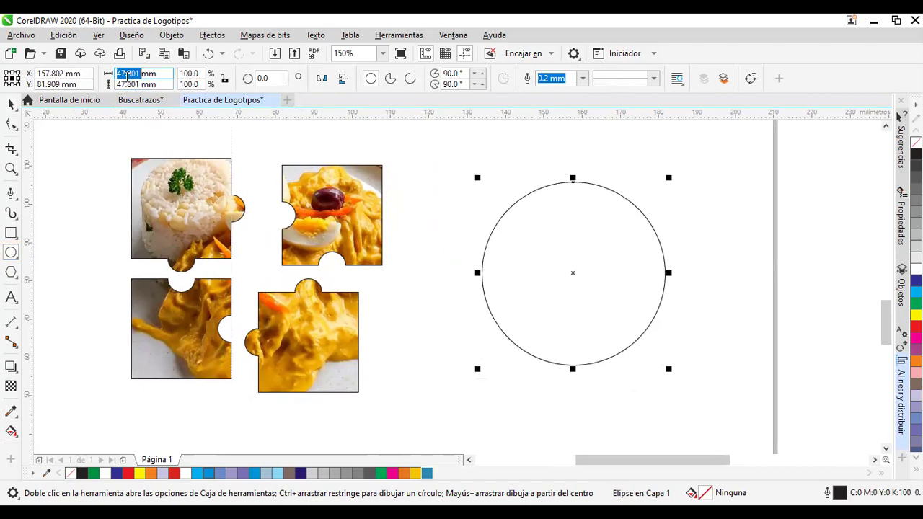
{"action": "type", "text": "50mm"}
{"action": "key", "text": "Tab"}
{"action": "type", "text": "50"}
{"action": "key", "text": "Return"}
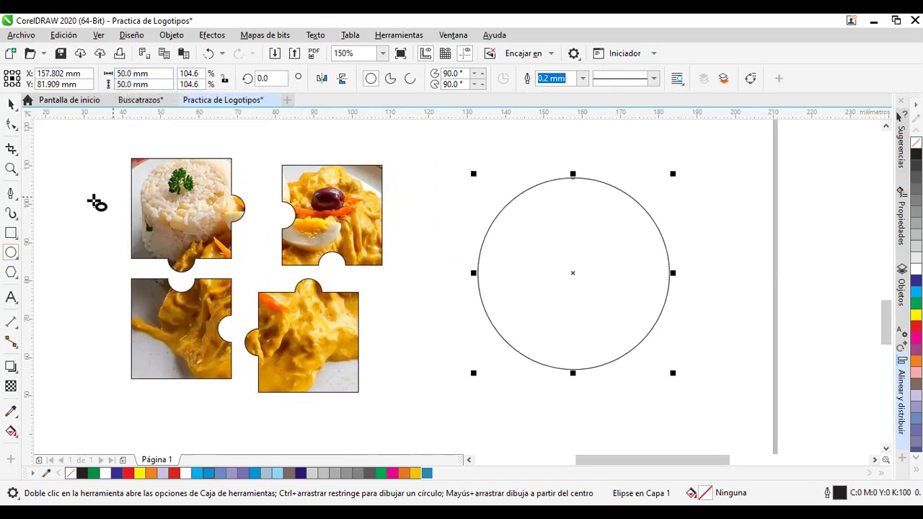
Draw a small rectangle about 9.2 × 7.8 mm and position it near the circle's upper right.
{"action": "left_click", "coordinate": [10, 234]}
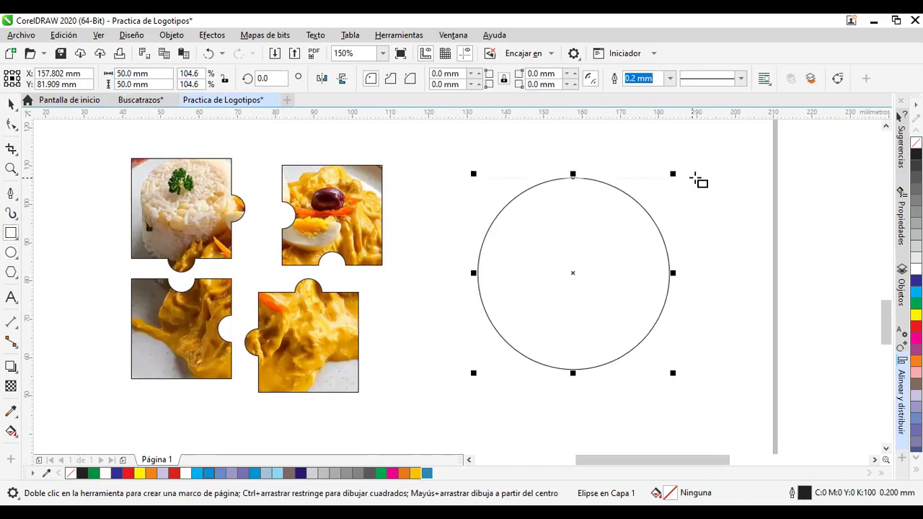
{"action": "mouse_move", "coordinate": [699, 165]}
{"action": "left_mouse_down"}
{"action": "mouse_move", "coordinate": [729, 205]}
{"action": "mouse_move", "coordinate": [731, 193]}
{"action": "mouse_move", "coordinate": [737, 198]}
{"action": "left_mouse_up"}
{"action": "left_click", "coordinate": [11, 104]}
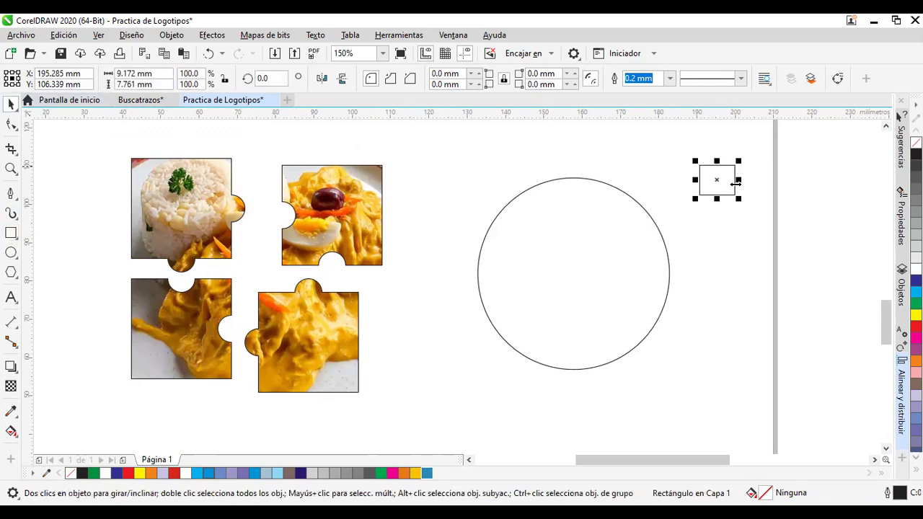
{"action": "scroll", "coordinate": [728, 174], "scroll_direction": "up", "scroll_amount": 2}
{"action": "left_click_drag", "start_coordinate": [729, 174], "coordinate": [679, 169]}
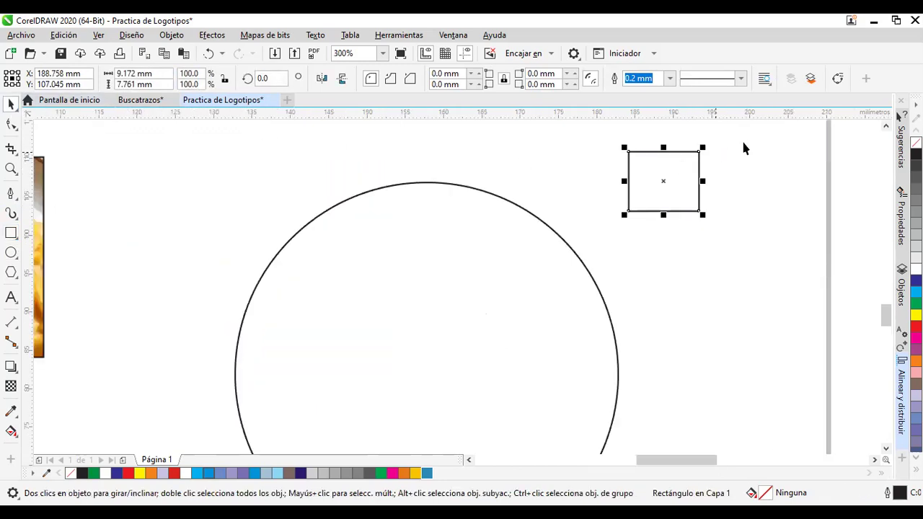
Convert the small rectangle to curves and move its two upper nodes inward to form a trapezoid.
{"action": "left_click", "coordinate": [837, 79]}
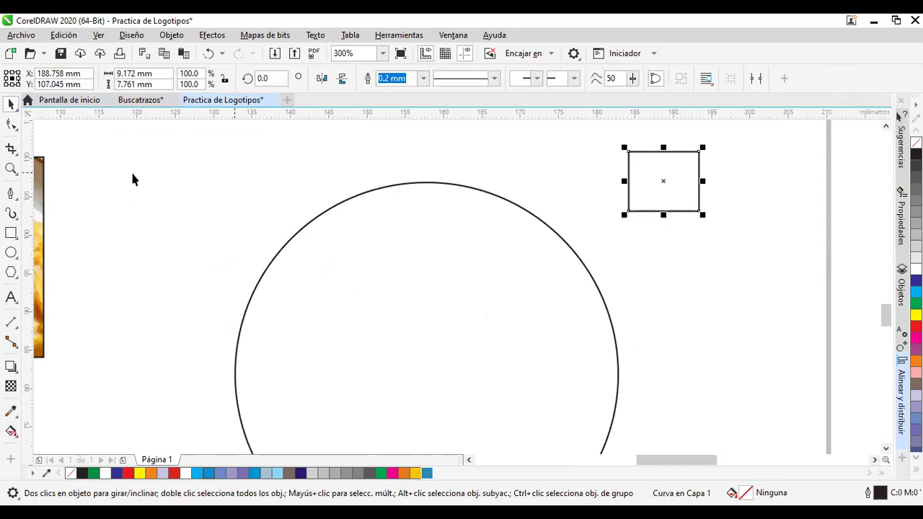
{"action": "left_click", "coordinate": [11, 124]}
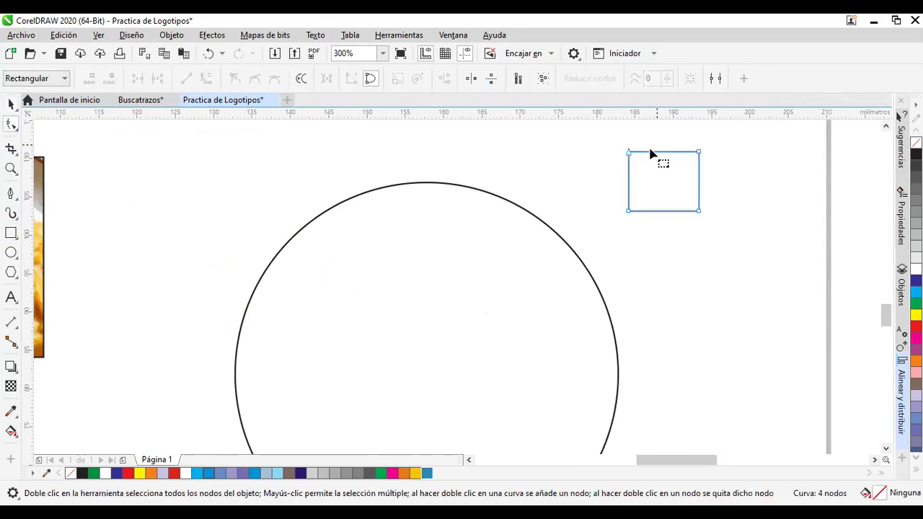
{"action": "left_click_drag", "start_coordinate": [628, 152], "coordinate": [687, 152]}
{"action": "left_click", "coordinate": [756, 186]}
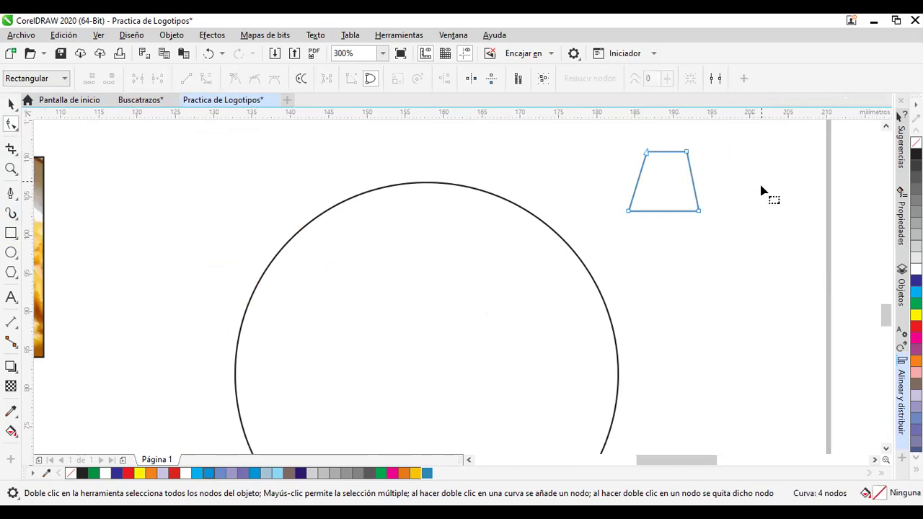
{"action": "left_click", "coordinate": [647, 153]}
{"action": "scroll", "coordinate": [662, 153], "scroll_direction": "up", "scroll_amount": 2}
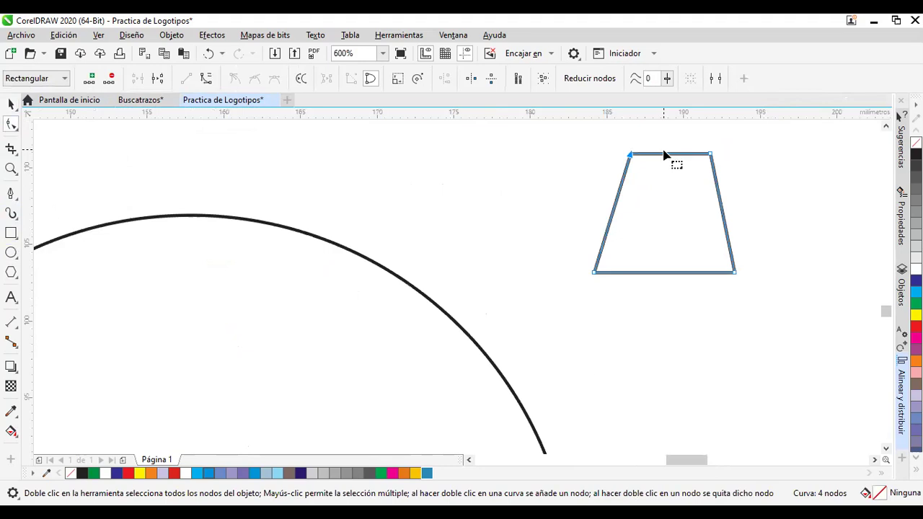
{"action": "left_click", "coordinate": [627, 154]}
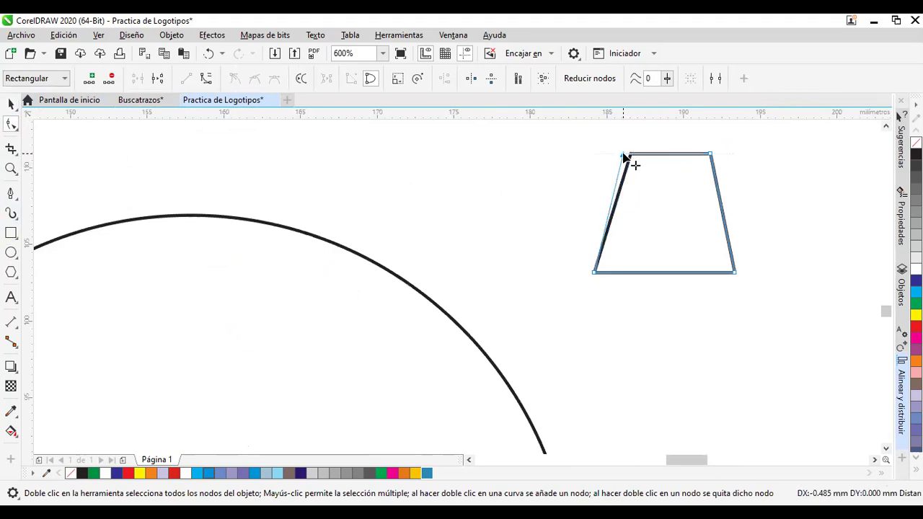
{"action": "scroll", "coordinate": [782, 241], "scroll_direction": "down", "scroll_amount": 2}
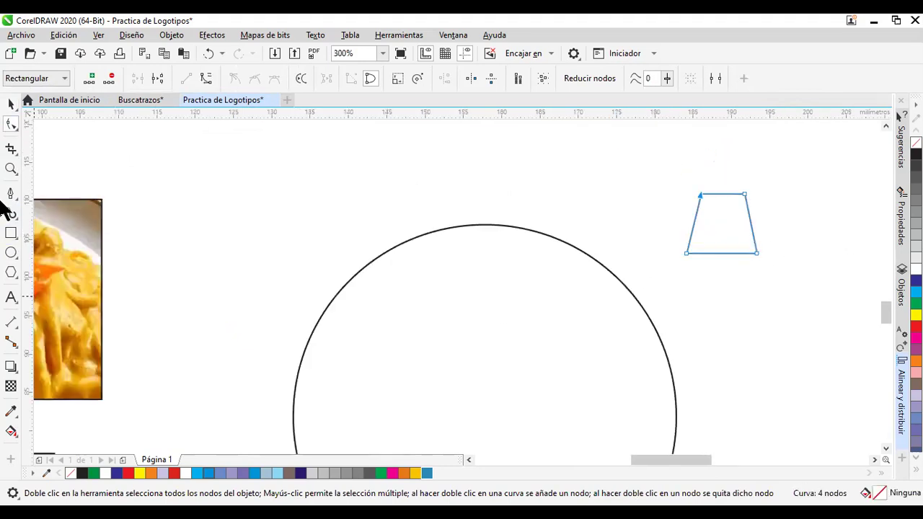
Move the trapezoid onto the circle's top edge, centred horizontally on the circle and overlapping its outline.
{"action": "left_click", "coordinate": [11, 104]}
{"action": "scroll", "coordinate": [343, 264], "scroll_direction": "down", "scroll_amount": 2}
{"action": "left_click_drag", "start_coordinate": [617, 290], "coordinate": [663, 274]}
{"action": "left_click_drag", "start_coordinate": [655, 216], "coordinate": [541, 219]}
{"action": "key", "text": "Escape"}
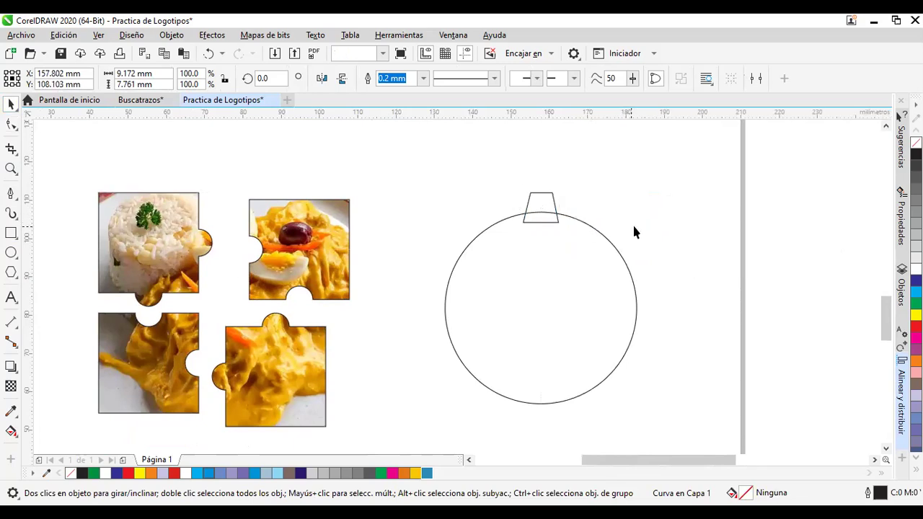
{"action": "left_click", "coordinate": [636, 232]}
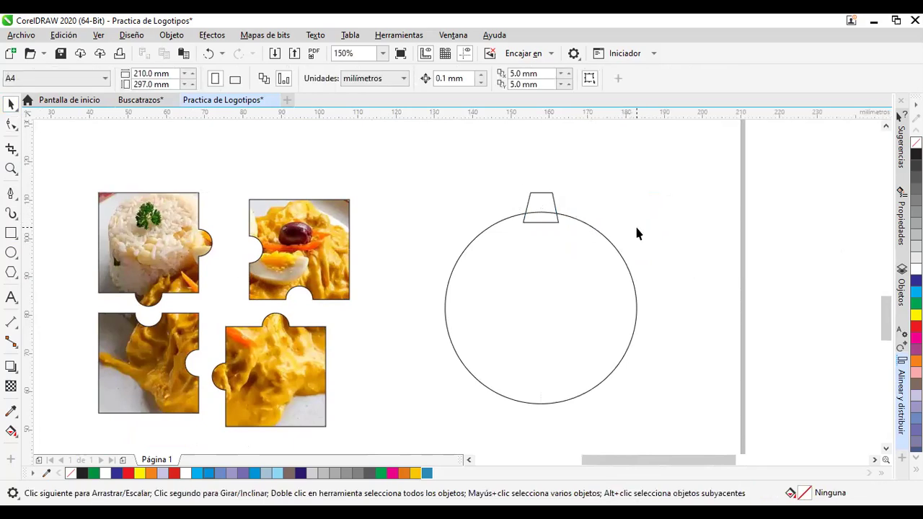
Move the trapezoid's centre of rotation straight down to near the circle's centre.
{"action": "left_click", "coordinate": [548, 216]}
{"action": "left_click", "coordinate": [545, 219]}
{"action": "left_click_drag", "start_coordinate": [540, 208], "coordinate": [540, 299]}
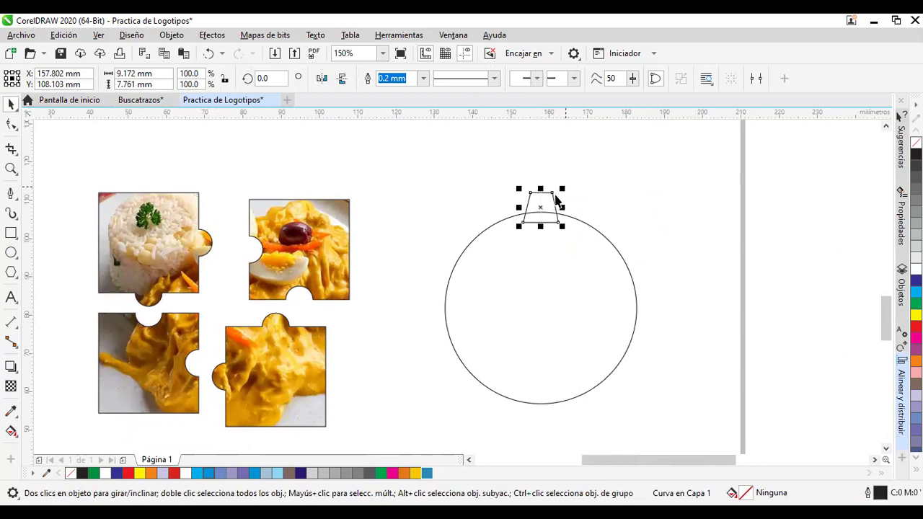
Try to ring the circle with trapezoid teeth by rotating a copy 30° and repeating the duplication all the way round.
{"action": "left_click_drag", "start_coordinate": [517, 190], "coordinate": [457, 208]}
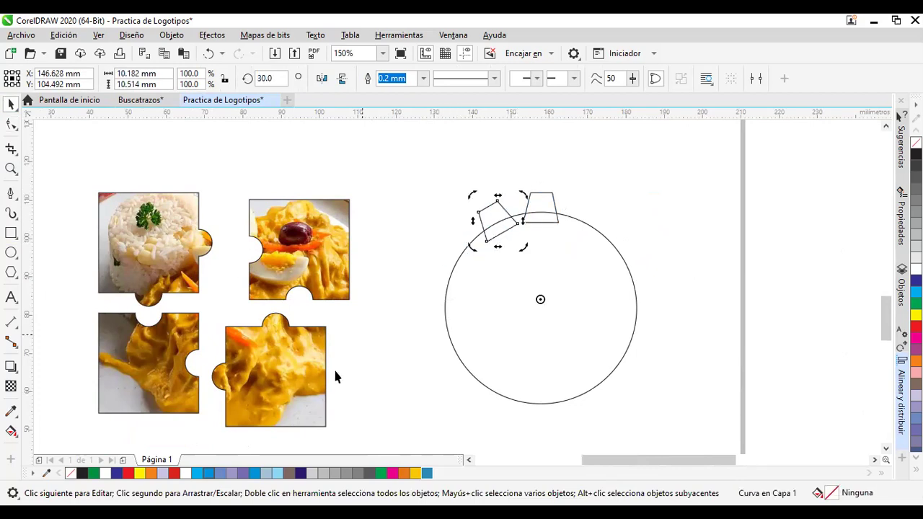
{"action": "key", "text": "ctrl+r"}
{"action": "key", "text": "ctrl+r"}
{"action": "key", "text": "ctrl+r"}
{"action": "key", "text": "ctrl+r"}
{"action": "key", "text": "ctrl+r"}
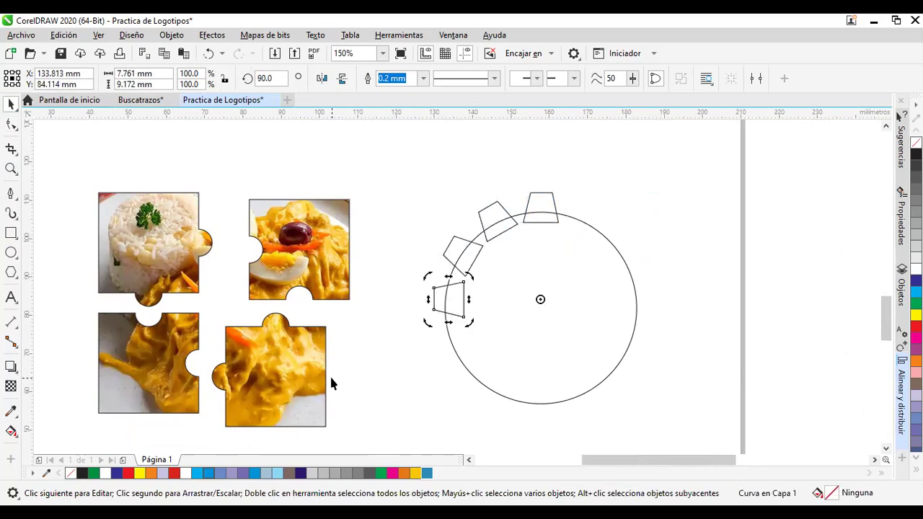
{"action": "key", "text": "ctrl+r"}
{"action": "key", "text": "ctrl+r"}
{"action": "key", "text": "ctrl+r"}
{"action": "key", "text": "ctrl+r"}
{"action": "key", "text": "ctrl+r"}
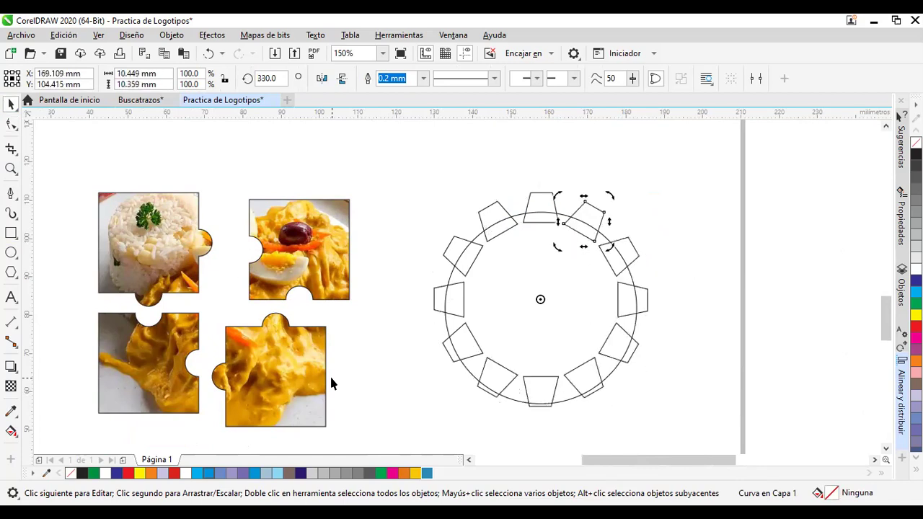
Undo all the rotated trapezoid copies, leaving only the original one at the circle's top.
{"action": "key", "text": "ctrl+z"}
{"action": "key", "text": "ctrl+z"}
{"action": "key", "text": "ctrl+z"}
{"action": "key", "text": "ctrl+z"}
{"action": "key", "text": "ctrl+z"}
{"action": "key", "text": "ctrl+z"}
{"action": "key", "text": "ctrl+z"}
{"action": "key", "text": "ctrl+z"}
{"action": "key", "text": "ctrl+z"}
{"action": "key", "text": "ctrl+z"}
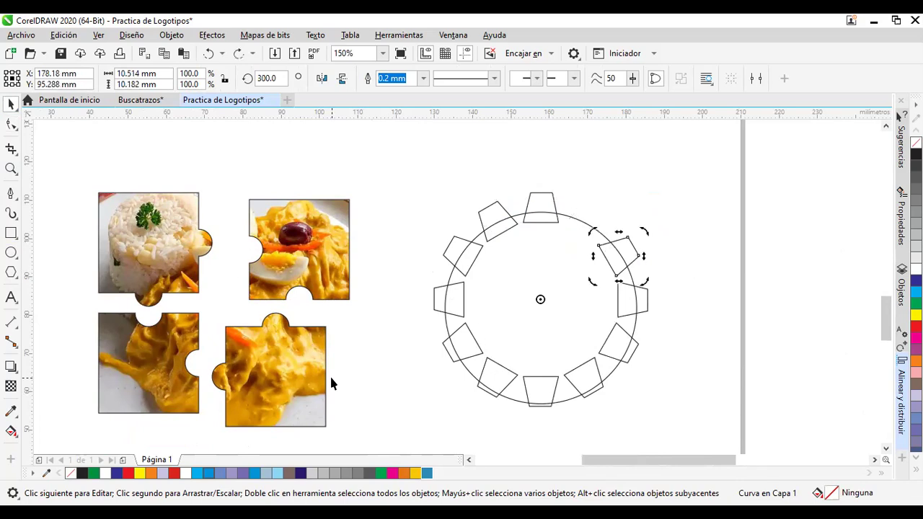
{"action": "key", "text": "ctrl+z"}
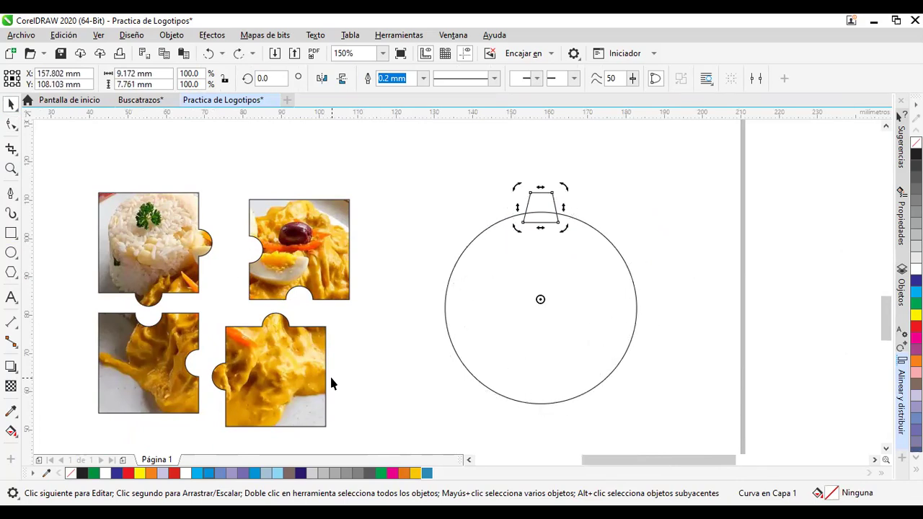
Place the trapezoid's rotation centre on the circle's centre and ring the circle with twelve teeth, copied at 30° intervals.
{"action": "left_click_drag", "start_coordinate": [540, 300], "coordinate": [540, 308]}
{"action": "left_click_drag", "start_coordinate": [516, 187], "coordinate": [462, 222]}
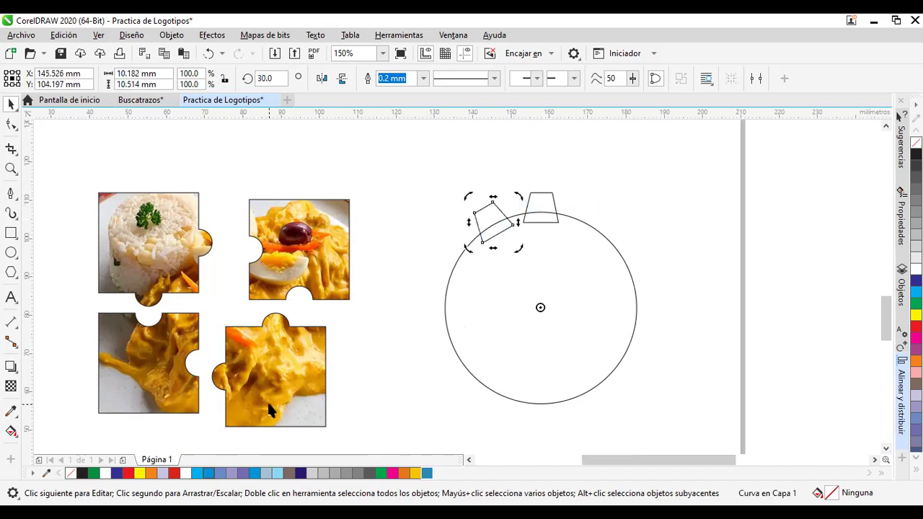
{"action": "key", "text": "ctrl+r"}
{"action": "key", "text": "ctrl+r"}
{"action": "key", "text": "ctrl+r"}
{"action": "key", "text": "ctrl+r"}
{"action": "key", "text": "ctrl+r"}
{"action": "key", "text": "ctrl+r"}
{"action": "key", "text": "ctrl+r"}
{"action": "key", "text": "ctrl+r"}
{"action": "key", "text": "ctrl+r"}
{"action": "key", "text": "ctrl+r"}
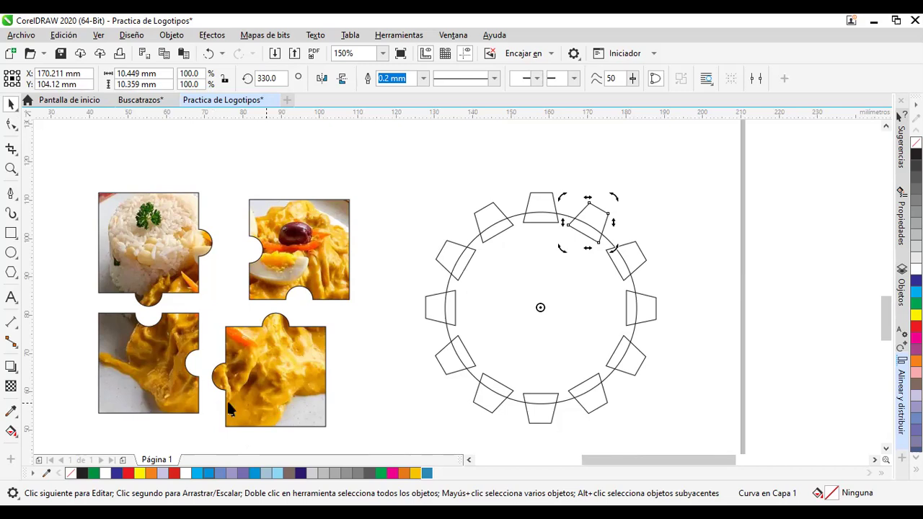
Weld the circle and all its teeth into one gear outline and move it about 15 mm left and 6 mm up.
{"action": "left_click_drag", "start_coordinate": [397, 162], "coordinate": [737, 444]}
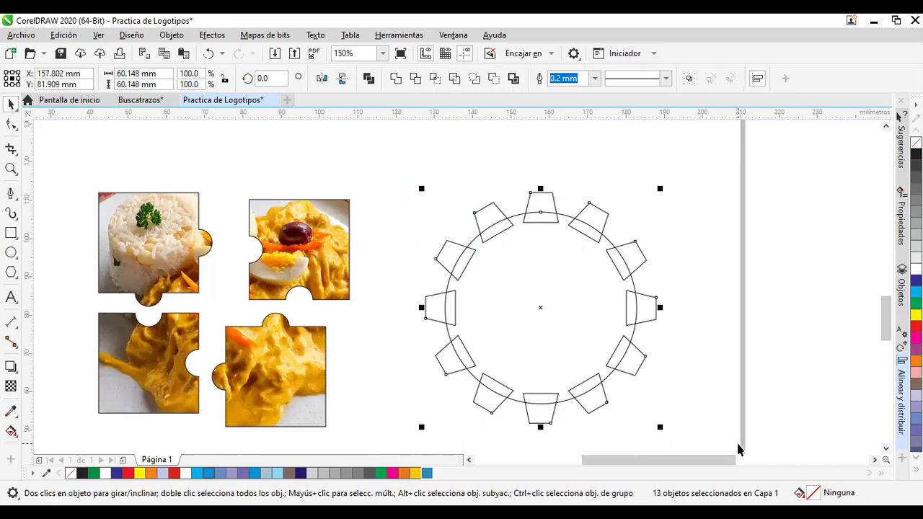
{"action": "left_click", "coordinate": [397, 81]}
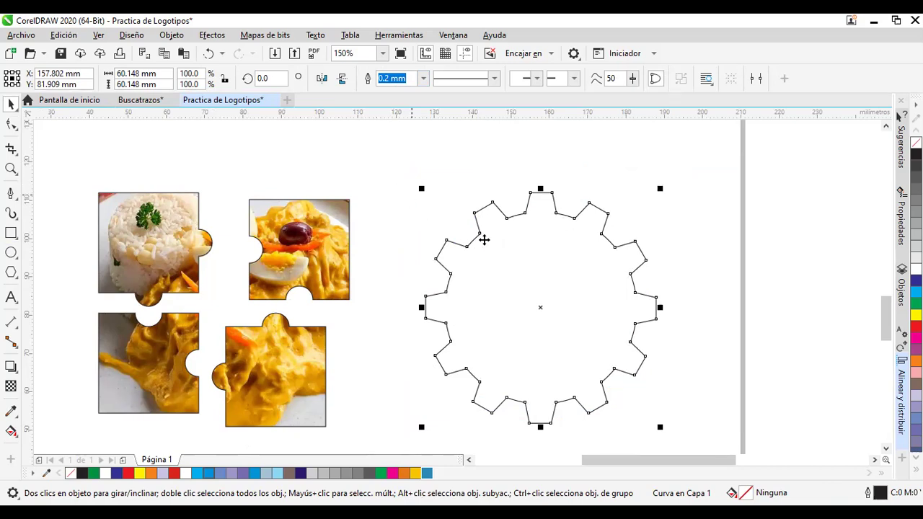
{"action": "left_click", "coordinate": [685, 282]}
{"action": "left_click_drag", "start_coordinate": [496, 277], "coordinate": [438, 254]}
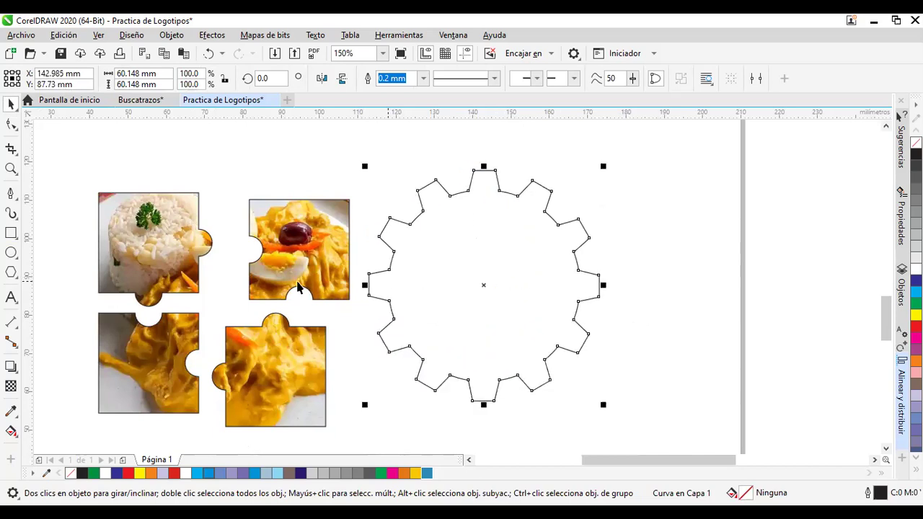
Draw a circle on the empty area right of the gear and set its size to 40 × 40 mm.
{"action": "left_click", "coordinate": [10, 253]}
{"action": "left_click_drag", "start_coordinate": [670, 210], "coordinate": [746, 377]}
{"action": "double_click", "coordinate": [131, 73]}
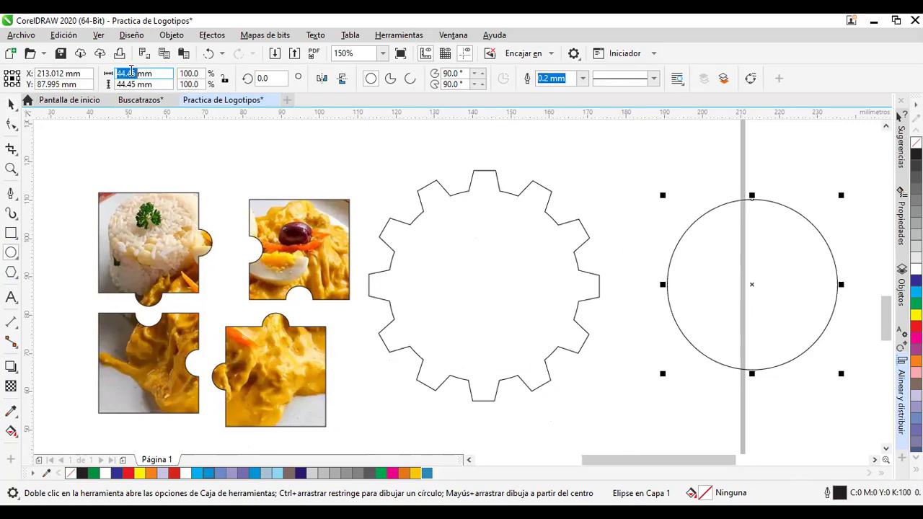
{"action": "type", "text": "40"}
{"action": "key", "text": "Tab"}
{"action": "type", "text": "40"}
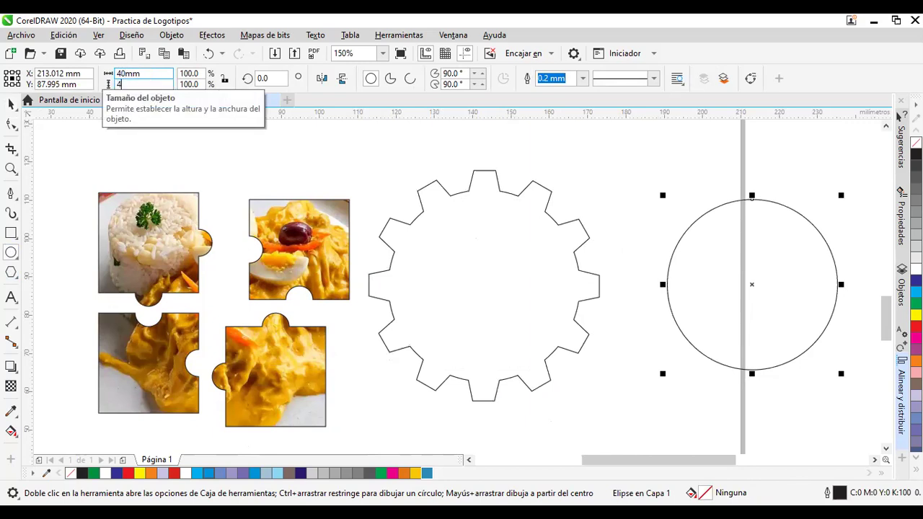
{"action": "key", "text": "Return"}
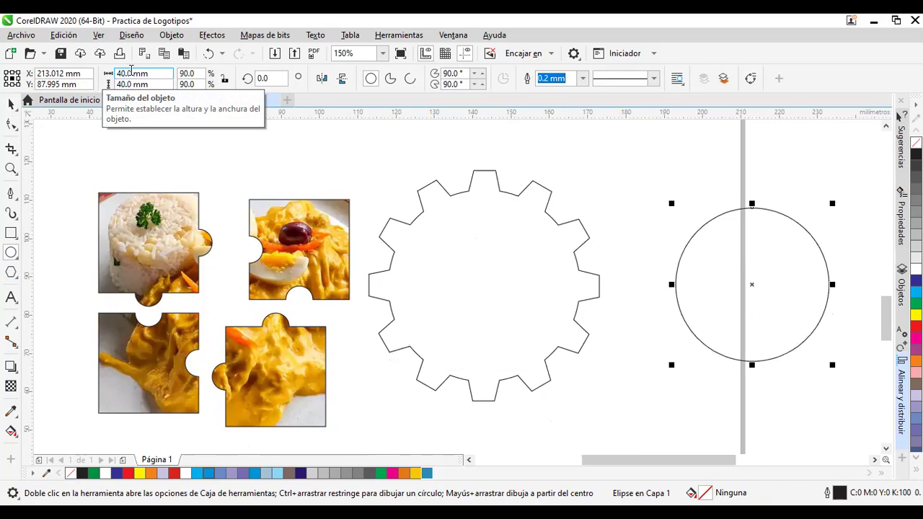
Centre the 40 mm circle inside the gear and trim the gear with it to cut the central hole.
{"action": "left_click", "coordinate": [10, 104]}
{"action": "left_click_drag", "start_coordinate": [749, 287], "coordinate": [485, 285]}
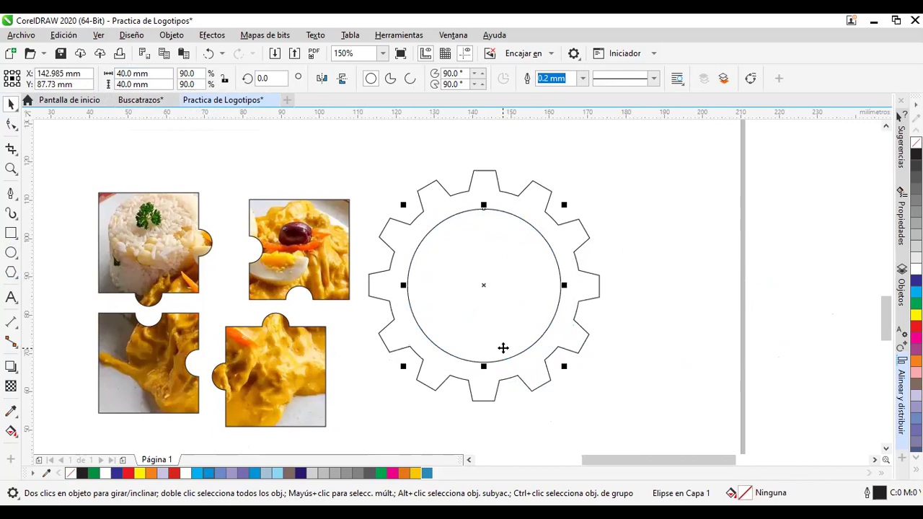
{"action": "left_click_drag", "start_coordinate": [665, 167], "coordinate": [346, 440]}
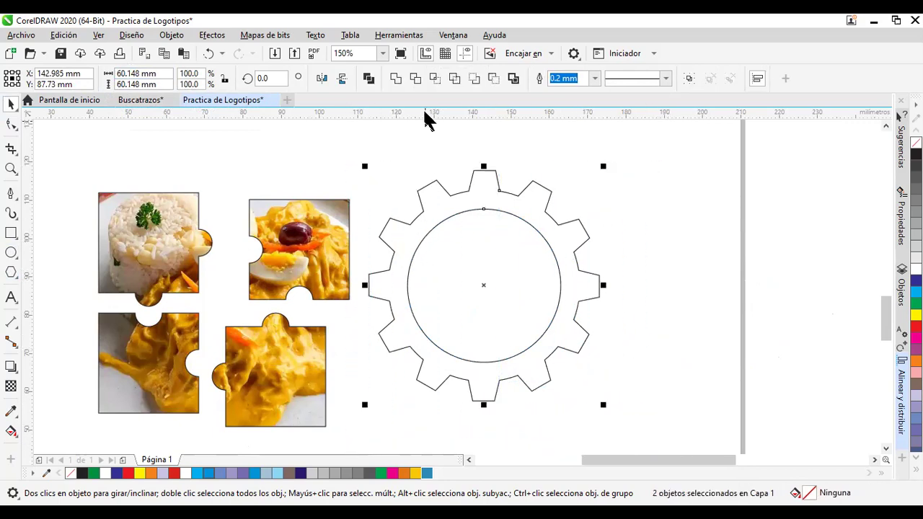
{"action": "left_click", "coordinate": [416, 79]}
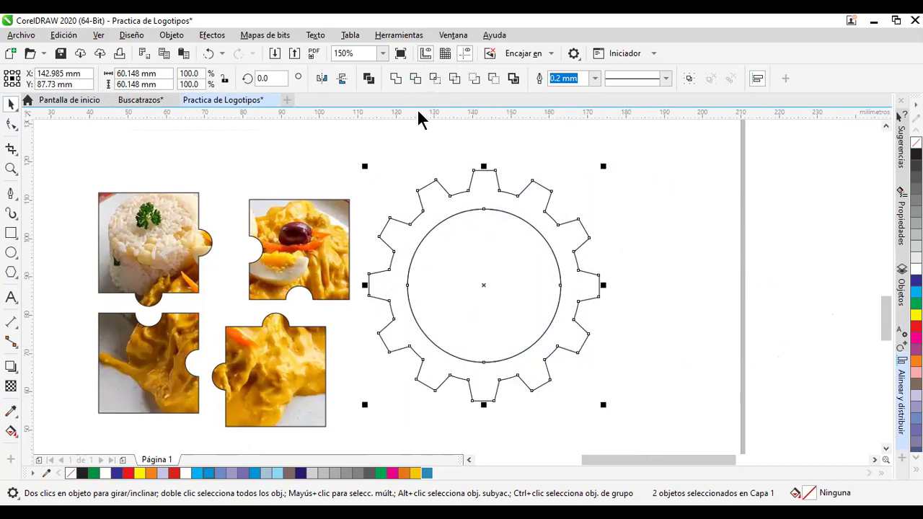
Move the cutting circle out of the gear, delete it, and fill the gear with light grey.
{"action": "left_click_drag", "start_coordinate": [547, 268], "coordinate": [786, 278]}
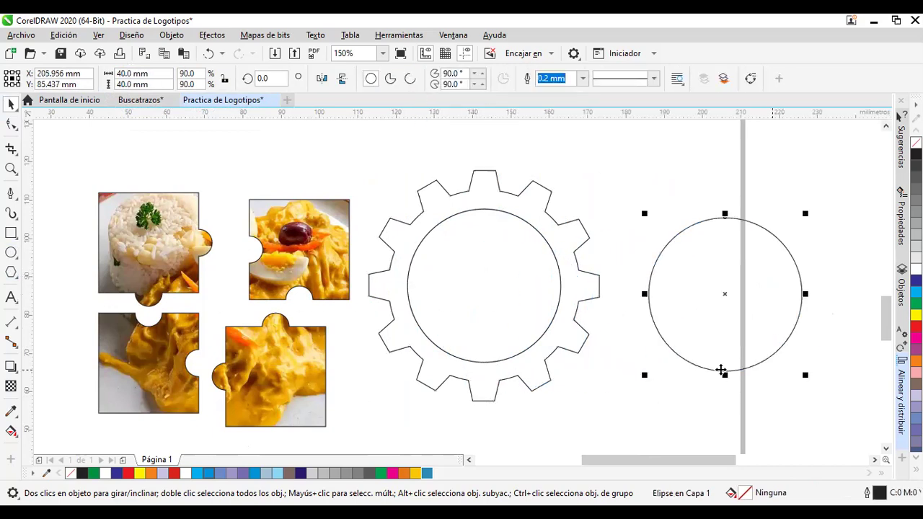
{"action": "key", "text": "Delete"}
{"action": "left_click", "coordinate": [571, 350]}
{"action": "left_click", "coordinate": [916, 235]}
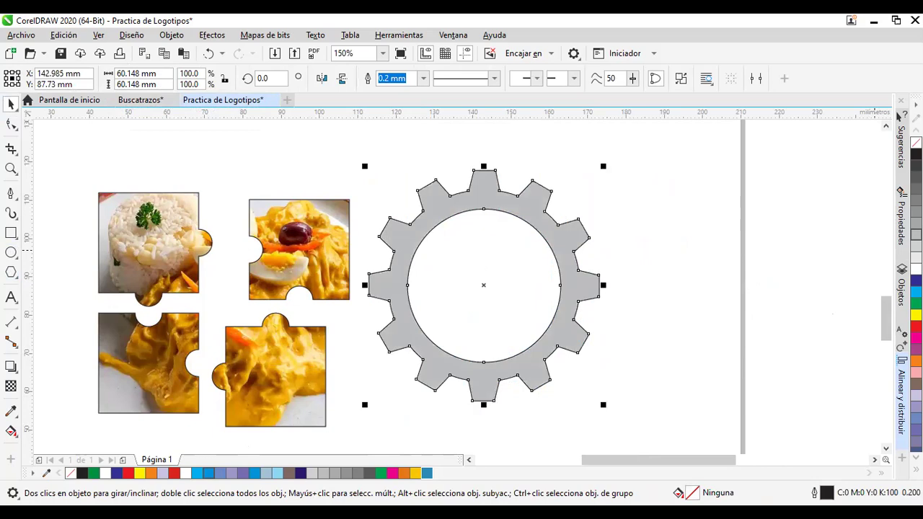
{"action": "left_click", "coordinate": [718, 318]}
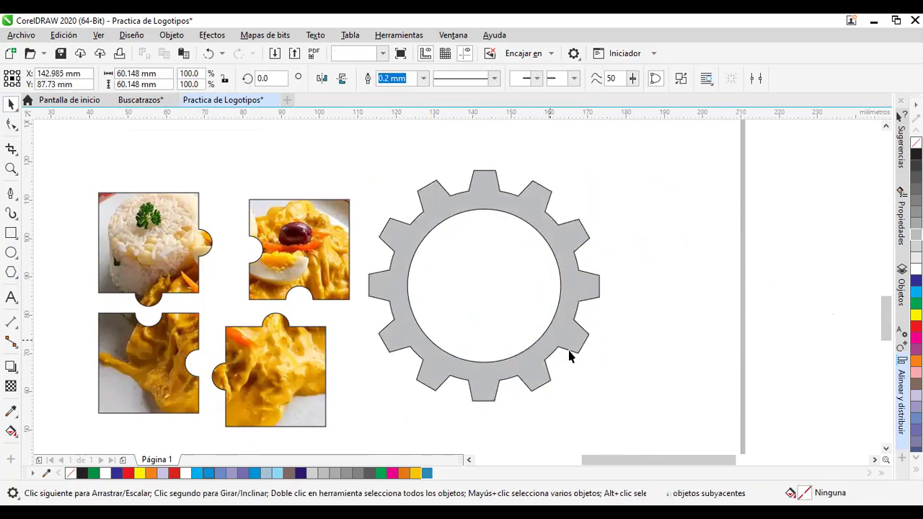
Reposition the finished gear slightly to the right and up, clear of the jigsaw pieces.
{"action": "left_click_drag", "start_coordinate": [571, 354], "coordinate": [599, 368]}
{"action": "left_click", "coordinate": [751, 354]}
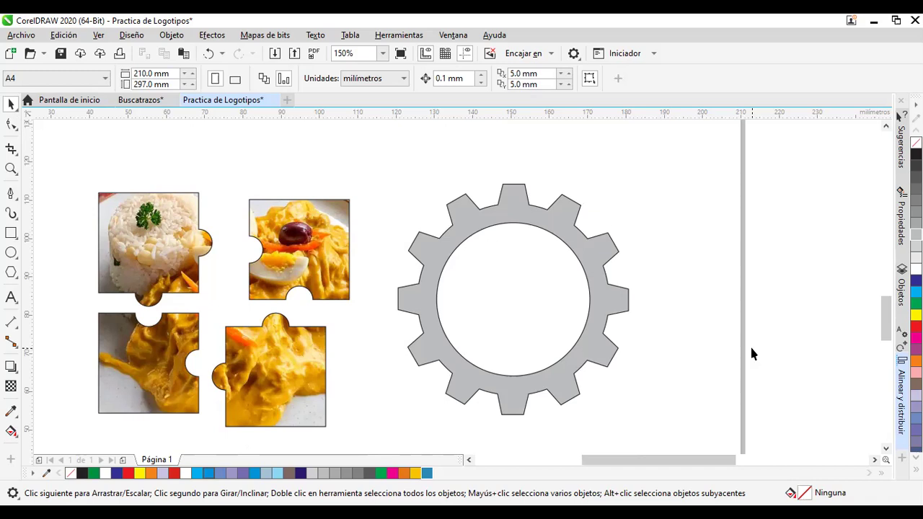
{"action": "left_click_drag", "start_coordinate": [599, 363], "coordinate": [608, 324]}
{"action": "left_click", "coordinate": [801, 325]}
Draw a five-pointed star about 36 × 34 mm below the adidas logo and fill it with cyan.
{"action": "key", "text": "h"}
{"action": "left_click_drag", "start_coordinate": [789, 328], "coordinate": [611, 342]}
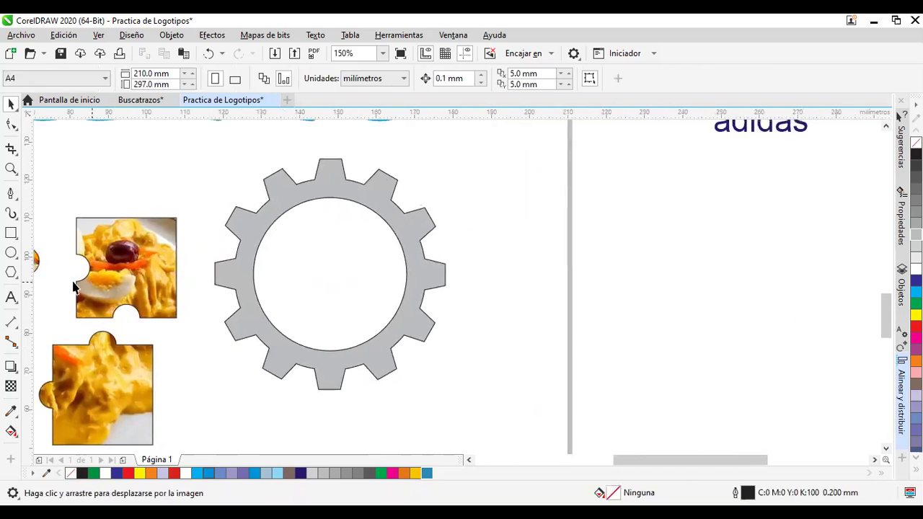
{"action": "left_click", "coordinate": [15, 278]}
{"action": "left_click", "coordinate": [52, 290]}
{"action": "left_click_drag", "start_coordinate": [663, 195], "coordinate": [806, 341]}
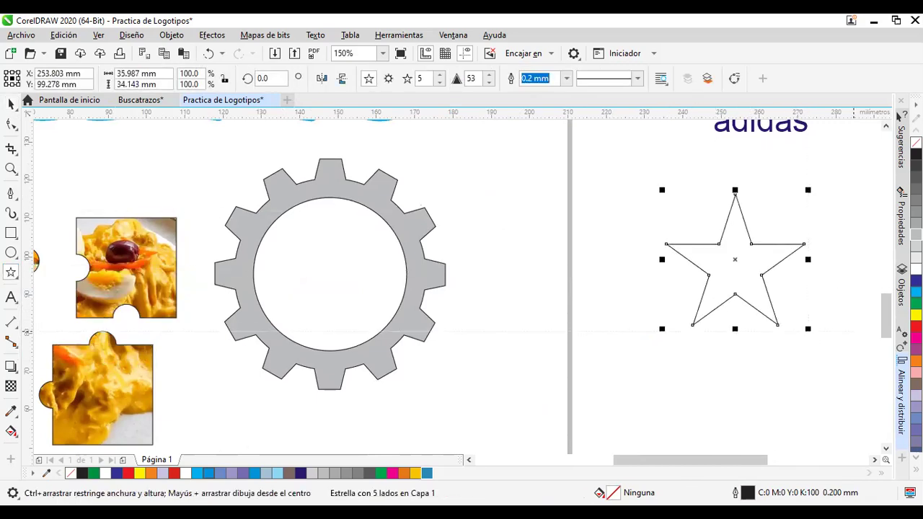
{"action": "left_click", "coordinate": [916, 292]}
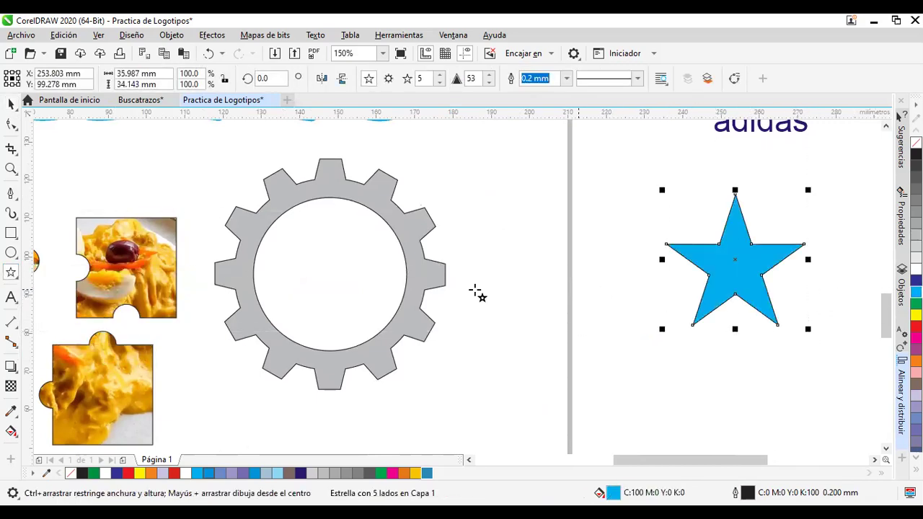
Apply an extrusion to the star and place its vanishing point about 46 mm right of and 34 mm below it.
{"action": "left_click", "coordinate": [12, 370]}
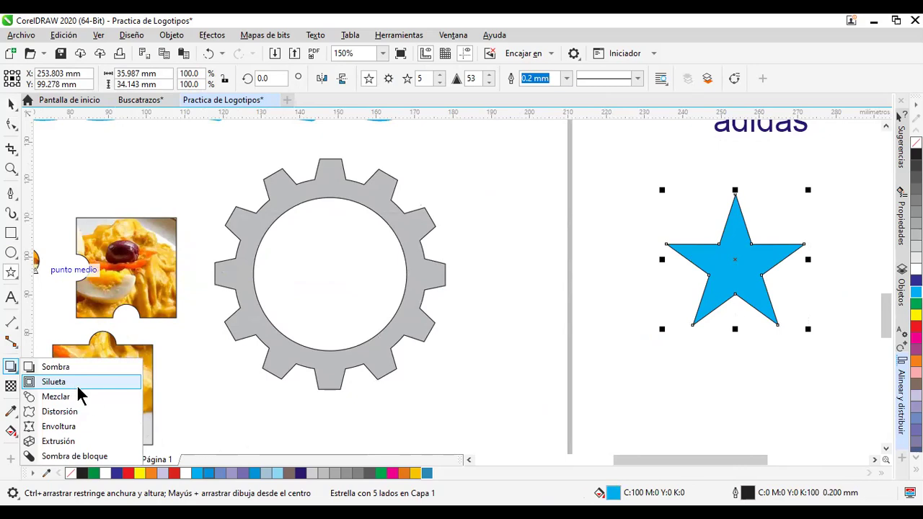
{"action": "left_click", "coordinate": [91, 443]}
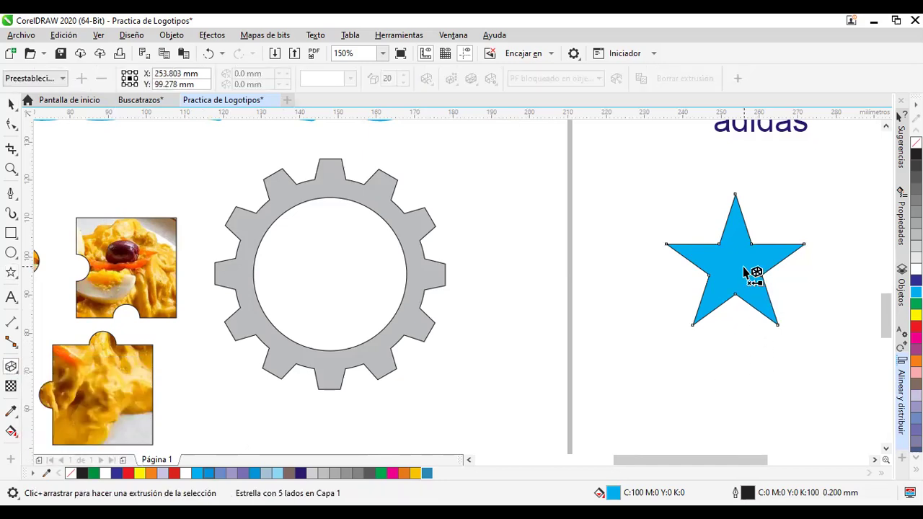
{"action": "left_click_drag", "start_coordinate": [754, 270], "coordinate": [625, 134]}
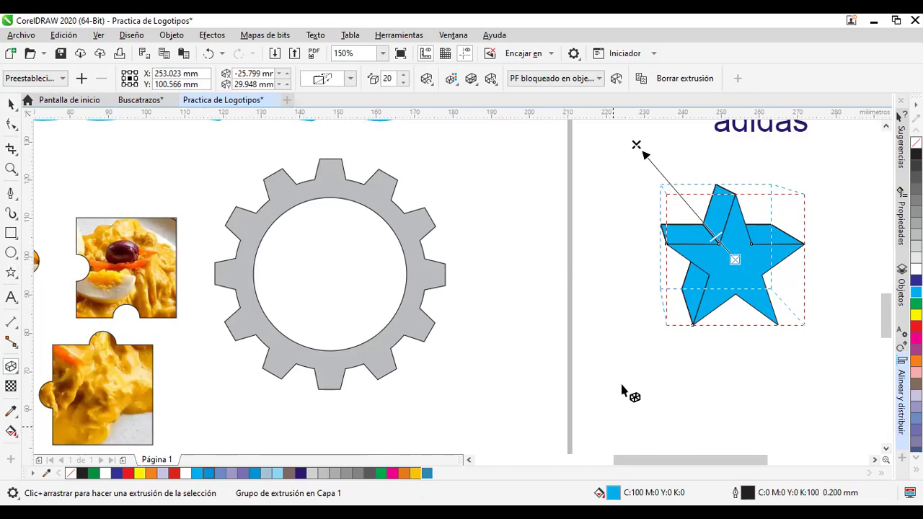
{"action": "left_click_drag", "start_coordinate": [639, 146], "coordinate": [826, 168]}
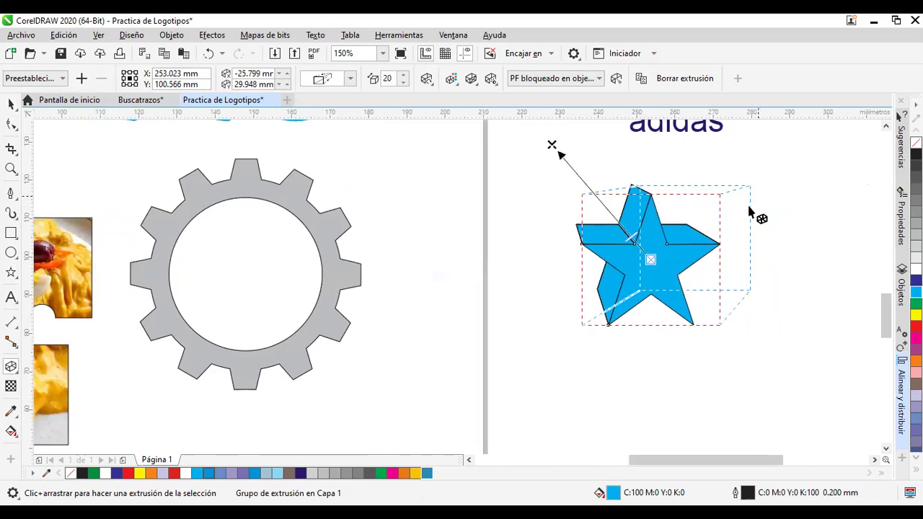
{"action": "left_click_drag", "start_coordinate": [553, 152], "coordinate": [646, 252]}
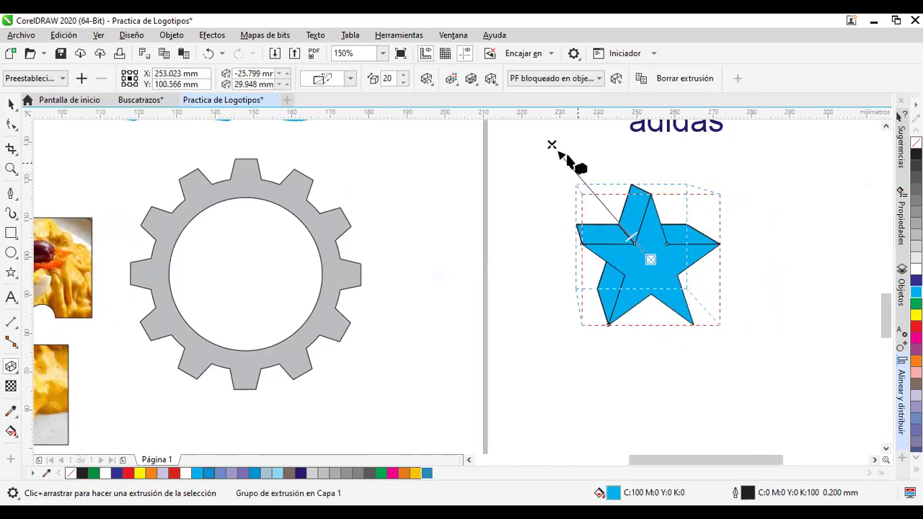
{"action": "left_click_drag", "start_coordinate": [552, 145], "coordinate": [826, 390]}
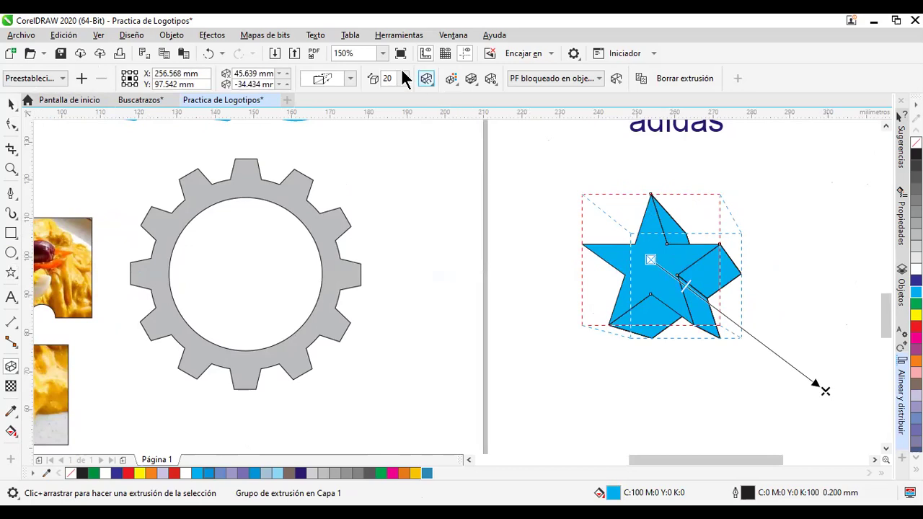
Review the extrusion types without changing the current one, and deepen the star's extrusion to 62.
{"action": "left_click", "coordinate": [351, 79]}
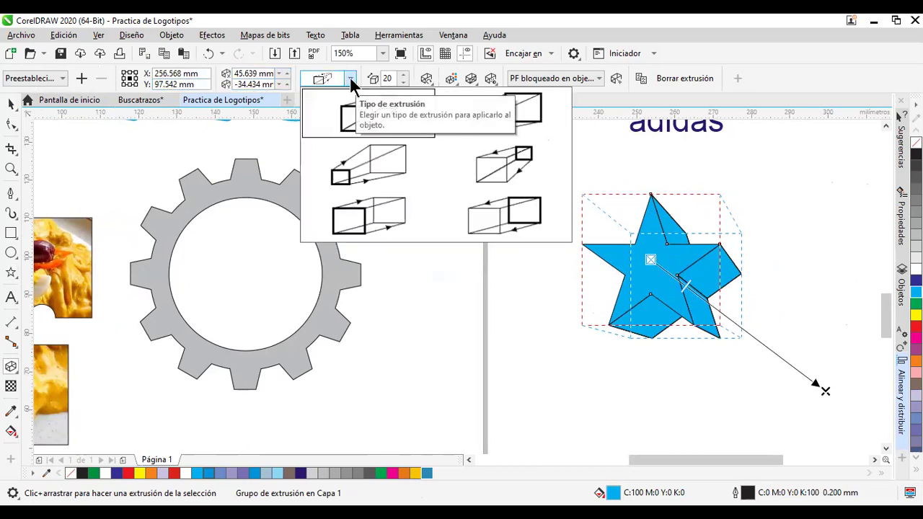
{"action": "left_click", "coordinate": [351, 81]}
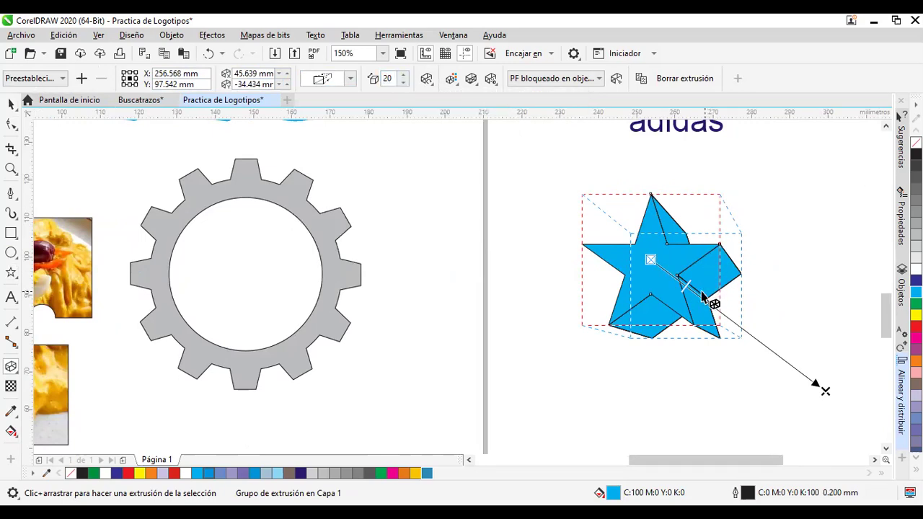
{"action": "left_click_drag", "start_coordinate": [691, 288], "coordinate": [754, 321]}
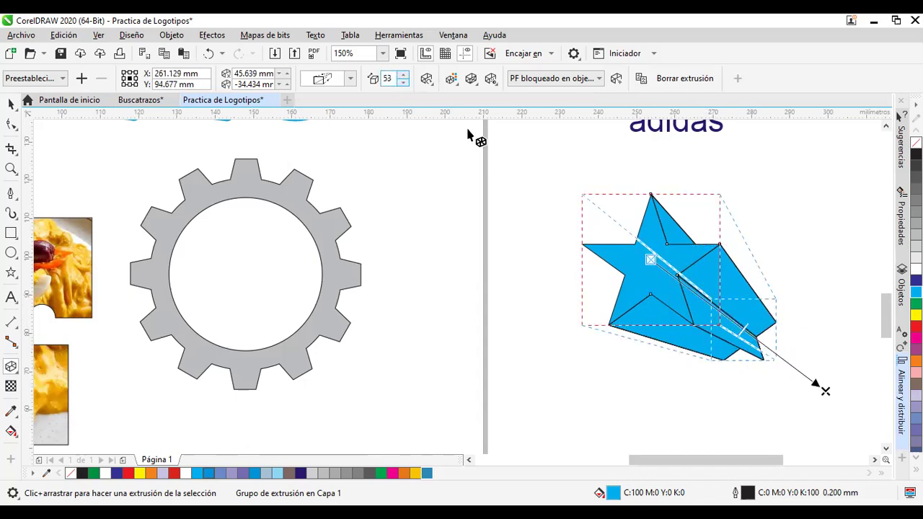
{"action": "mouse_move", "coordinate": [743, 329]}
{"action": "left_mouse_down"}
{"action": "mouse_move", "coordinate": [690, 298]}
{"action": "mouse_move", "coordinate": [703, 297]}
{"action": "mouse_move", "coordinate": [743, 328]}
{"action": "left_mouse_up"}
{"action": "mouse_move", "coordinate": [401, 78]}
{"action": "left_mouse_down"}
{"action": "mouse_move", "coordinate": [408, 90]}
{"action": "mouse_move", "coordinate": [408, 79]}
{"action": "left_mouse_up"}
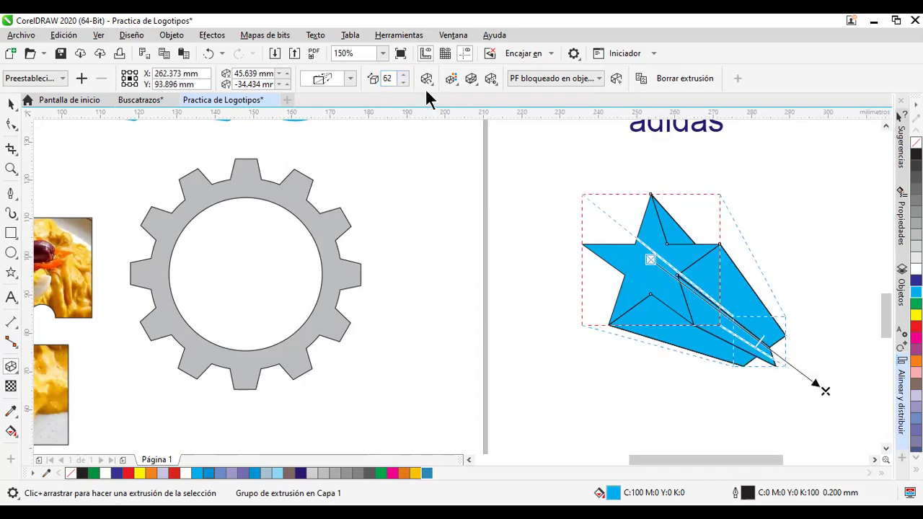
Try a solid light turquoise colour on the star's extruded sides, with CMYK values 56, 0, 16, 0.
{"action": "left_click", "coordinate": [451, 79]}
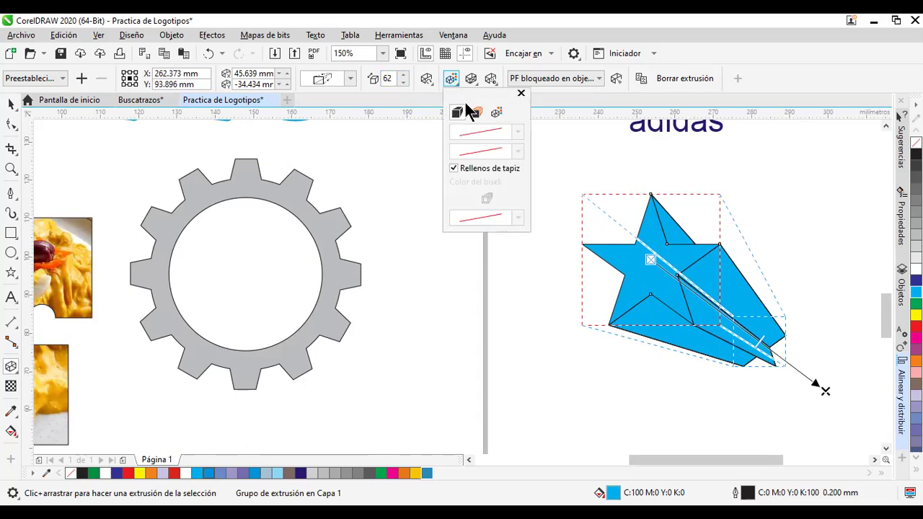
{"action": "left_click", "coordinate": [476, 109]}
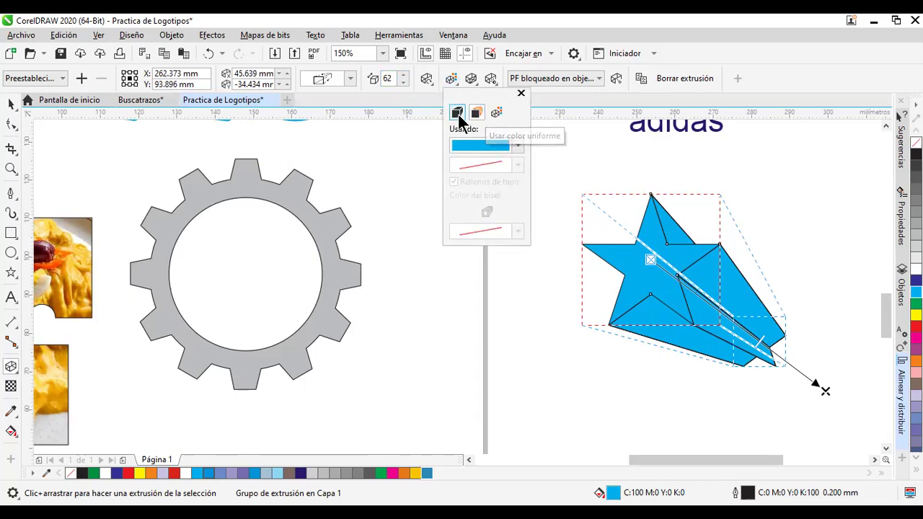
{"action": "left_click", "coordinate": [459, 115]}
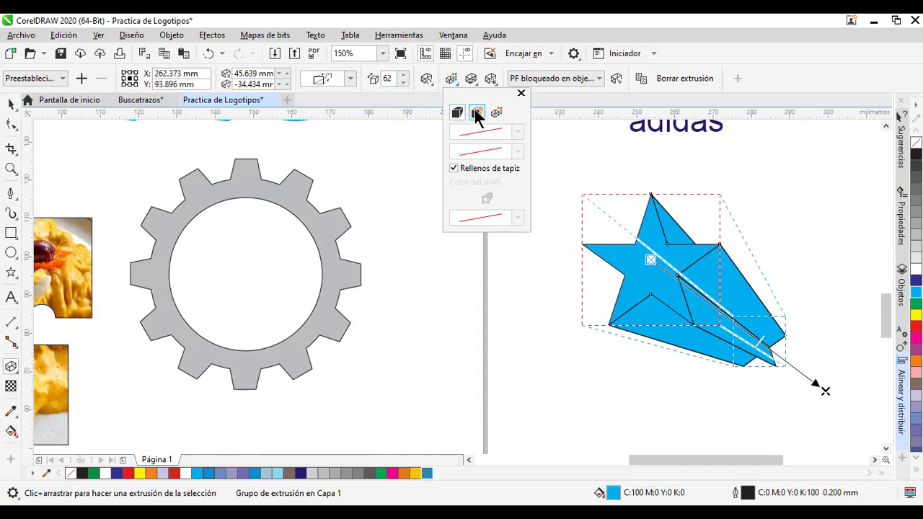
{"action": "left_click", "coordinate": [477, 112]}
{"action": "left_click", "coordinate": [517, 145]}
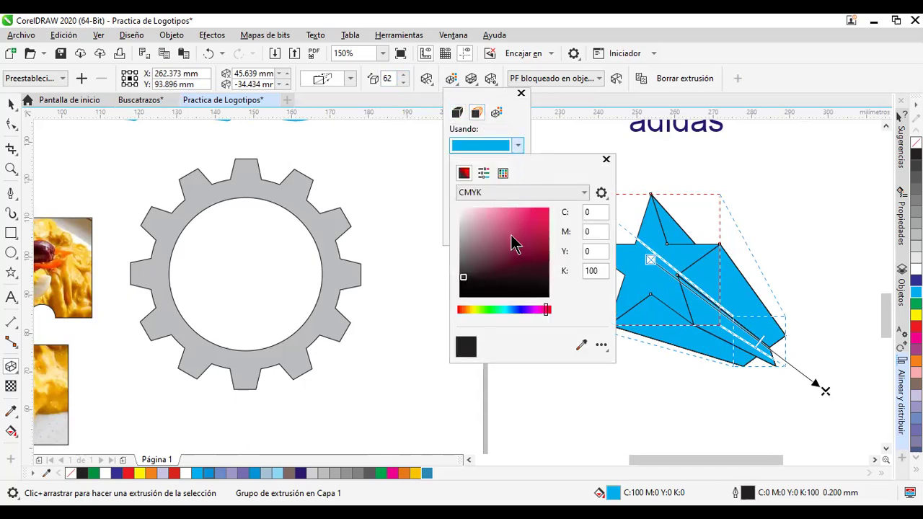
{"action": "left_click", "coordinate": [498, 268]}
{"action": "left_click_drag", "start_coordinate": [540, 310], "coordinate": [520, 310]}
{"action": "left_click_drag", "start_coordinate": [518, 317], "coordinate": [506, 315]}
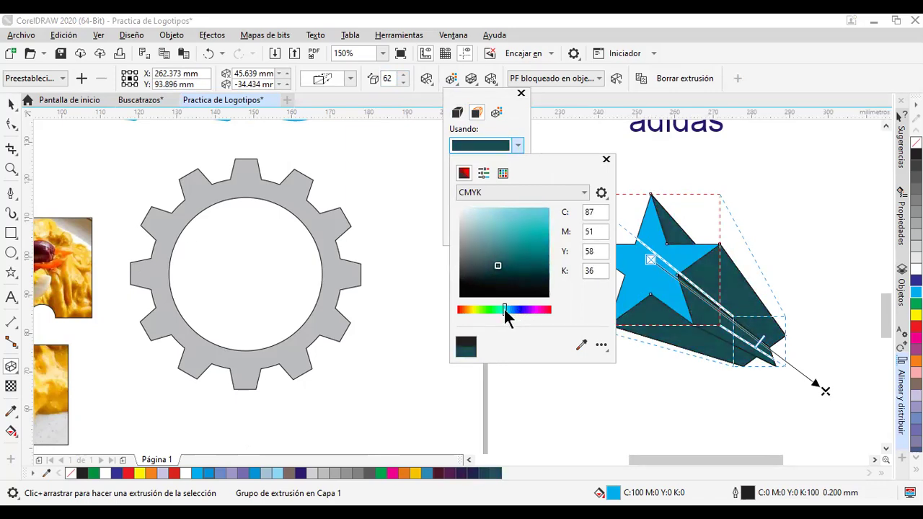
{"action": "left_click", "coordinate": [506, 226]}
{"action": "left_click", "coordinate": [530, 216]}
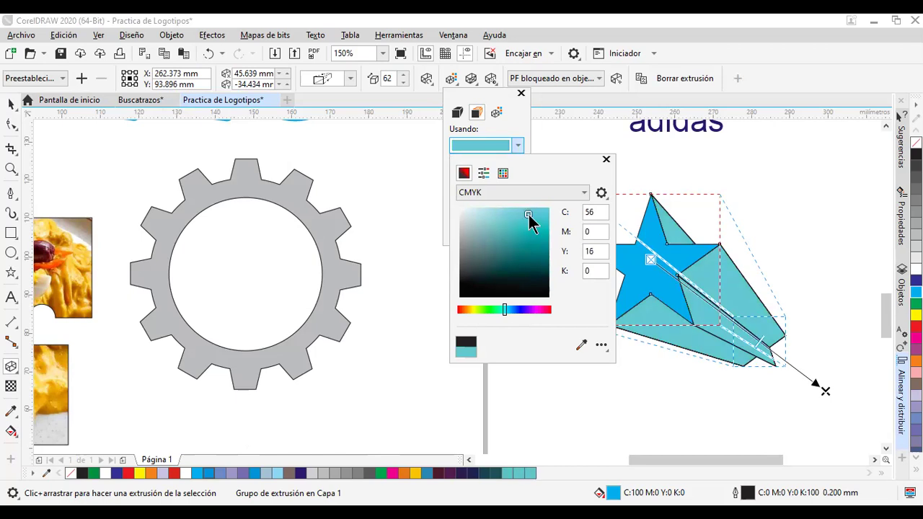
Switch the star's extrusion to colour shading and set its starting colour to a purplish blue, CMYK 90, 87, 0, 0.
{"action": "left_click", "coordinate": [497, 113]}
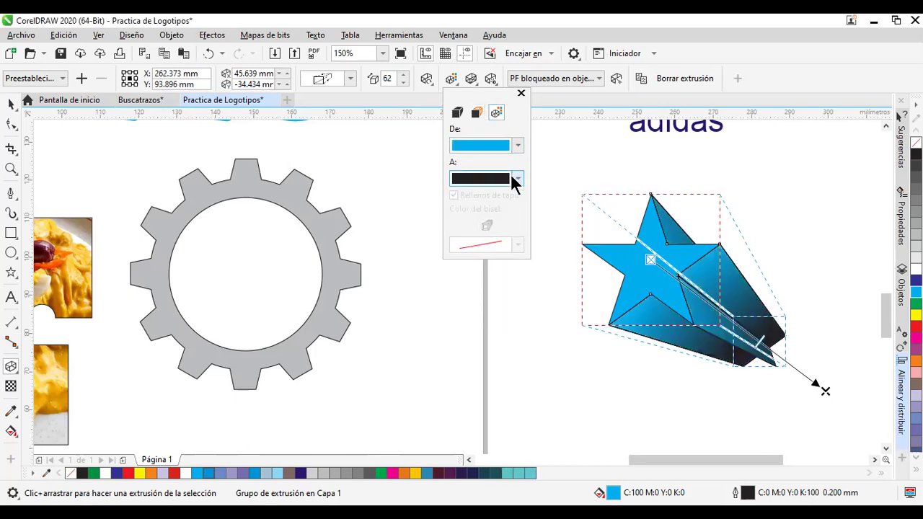
{"action": "left_click", "coordinate": [519, 146]}
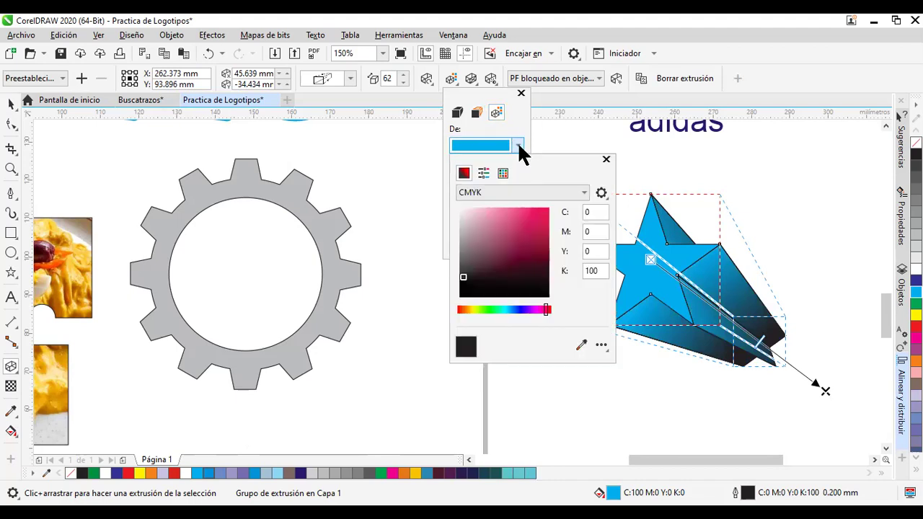
{"action": "left_click_drag", "start_coordinate": [511, 316], "coordinate": [522, 315]}
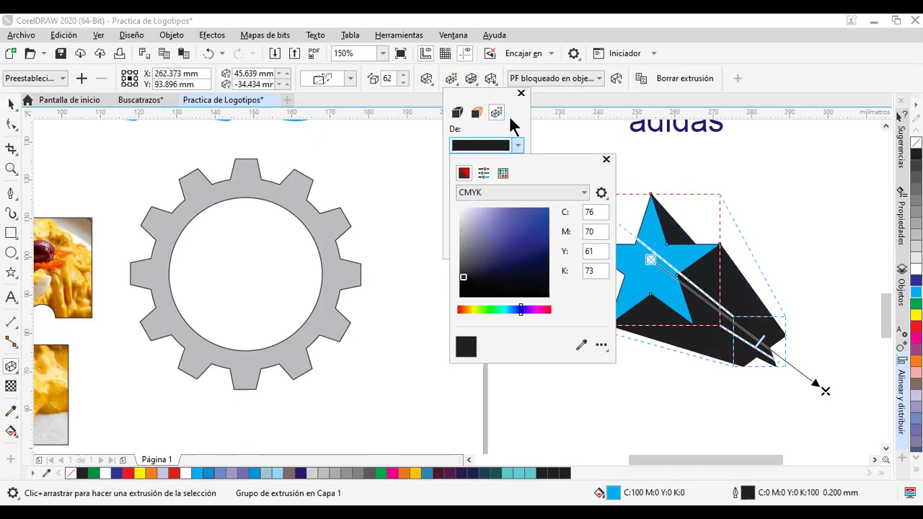
{"action": "left_click", "coordinate": [518, 145]}
{"action": "left_click", "coordinate": [518, 146]}
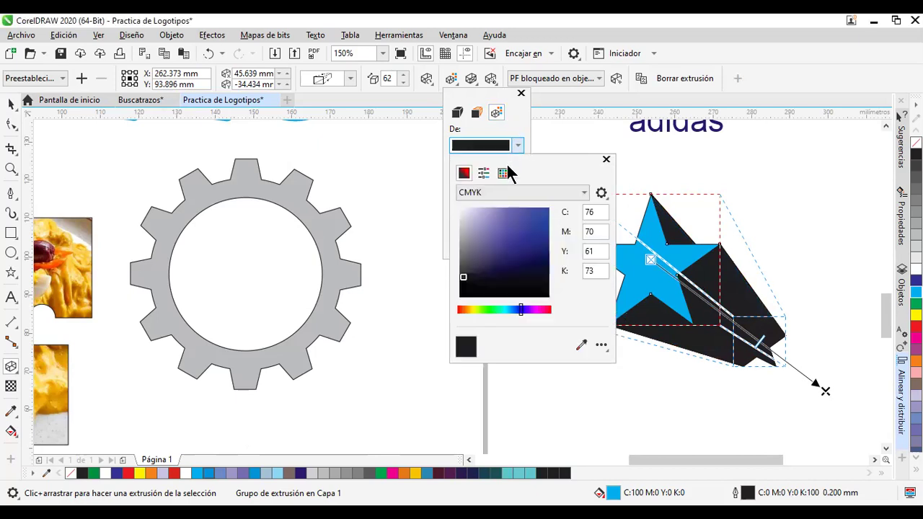
{"action": "left_click", "coordinate": [519, 231]}
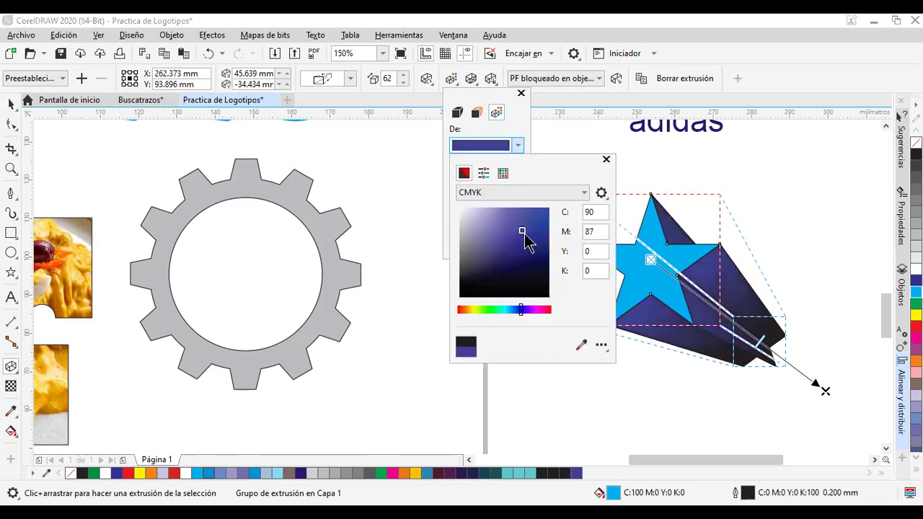
Set the end colour of the star's extrusion shading to light cyan, CMYK 62, 0, 3, 0.
{"action": "left_click", "coordinate": [519, 179]}
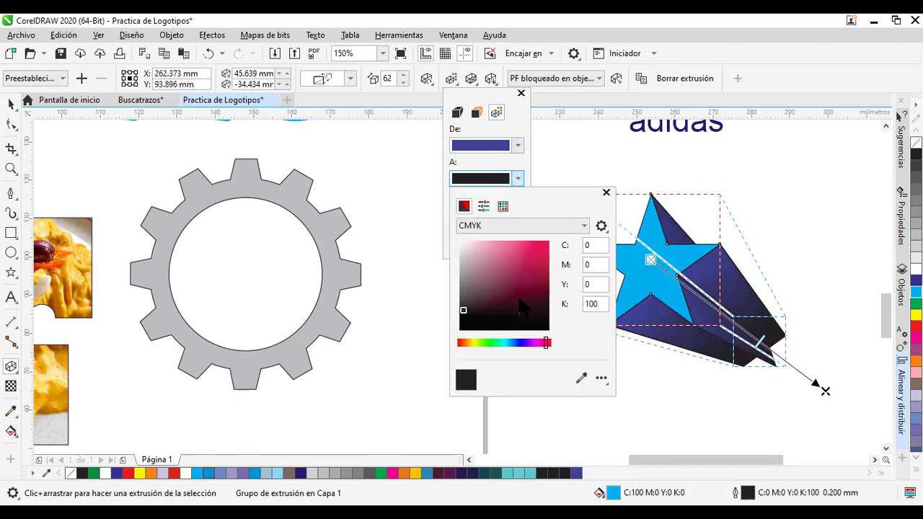
{"action": "left_click", "coordinate": [507, 342]}
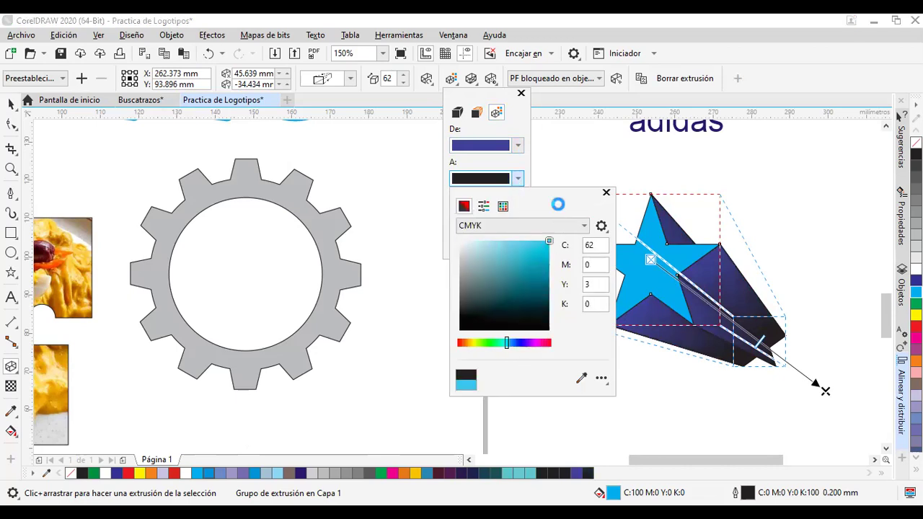
{"action": "left_click", "coordinate": [530, 156]}
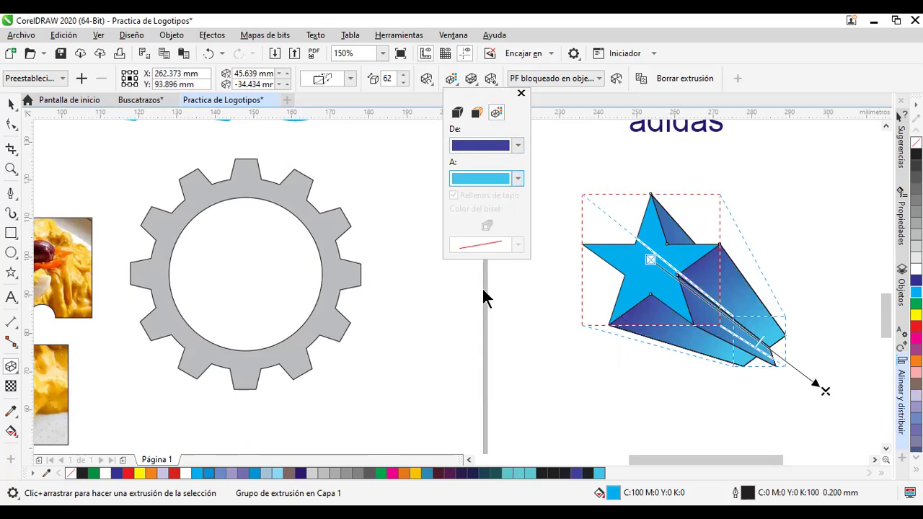
Try lights 1, 2 and 3 on the star's extrusion, switch them all off, and check the bevel options.
{"action": "left_click", "coordinate": [492, 78]}
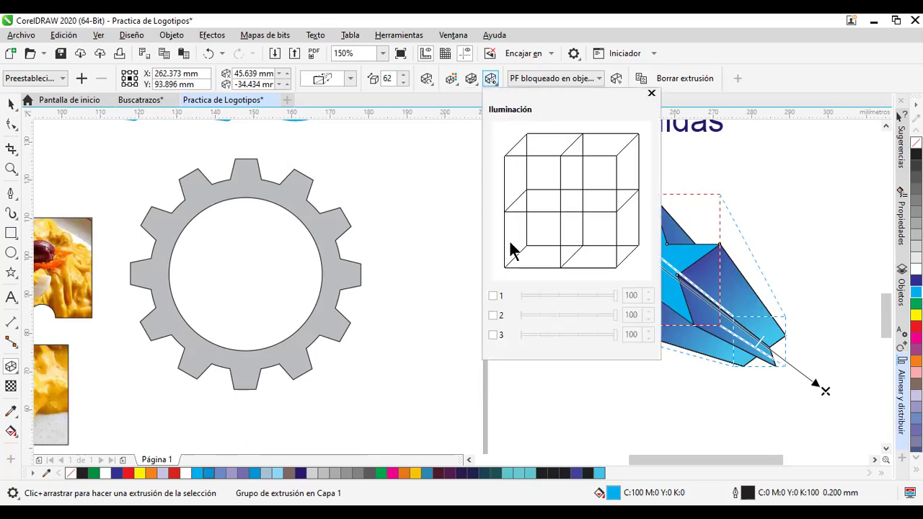
{"action": "left_click", "coordinate": [493, 297]}
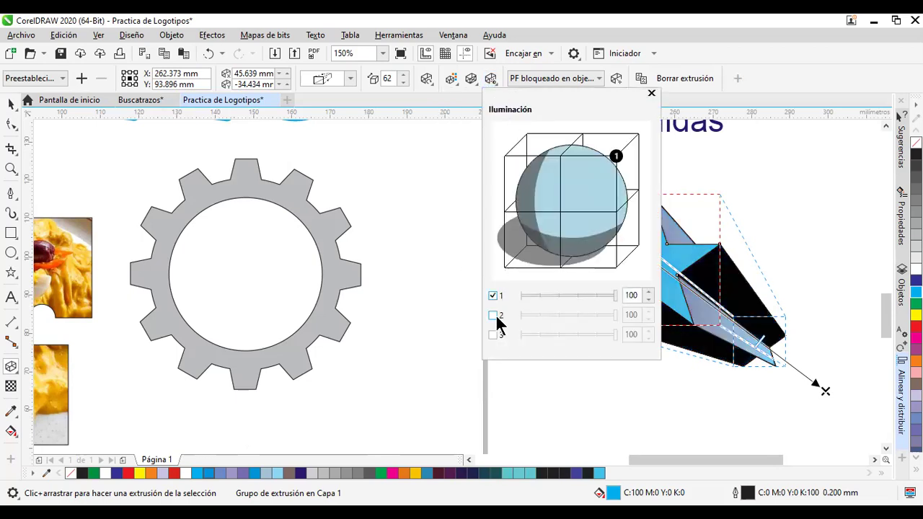
{"action": "left_click", "coordinate": [494, 316]}
{"action": "left_click", "coordinate": [494, 335]}
{"action": "left_click", "coordinate": [494, 316]}
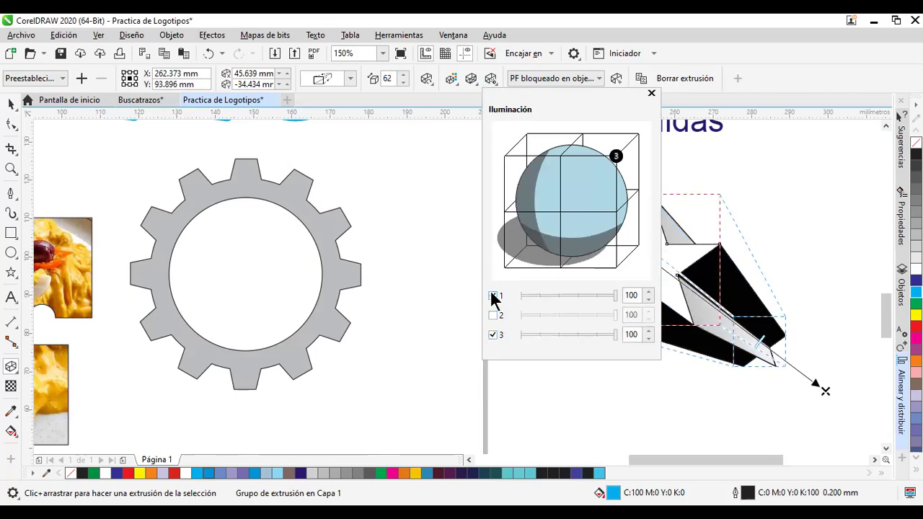
{"action": "left_click", "coordinate": [494, 296]}
{"action": "left_click", "coordinate": [493, 335]}
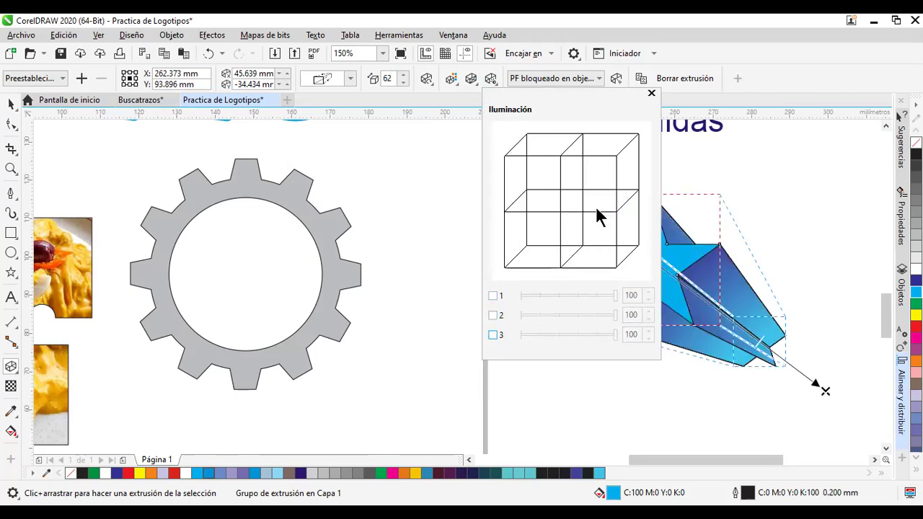
{"action": "left_click", "coordinate": [493, 76]}
{"action": "left_click", "coordinate": [467, 78]}
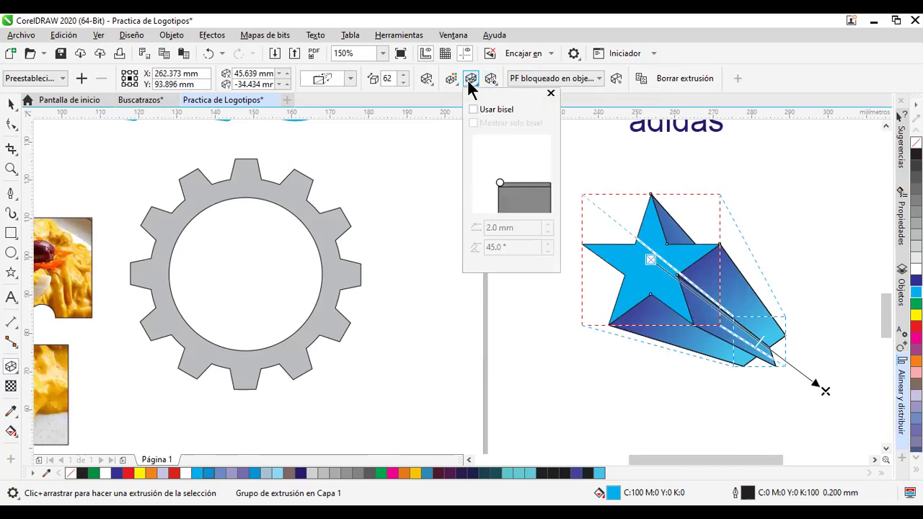
{"action": "left_click", "coordinate": [467, 79]}
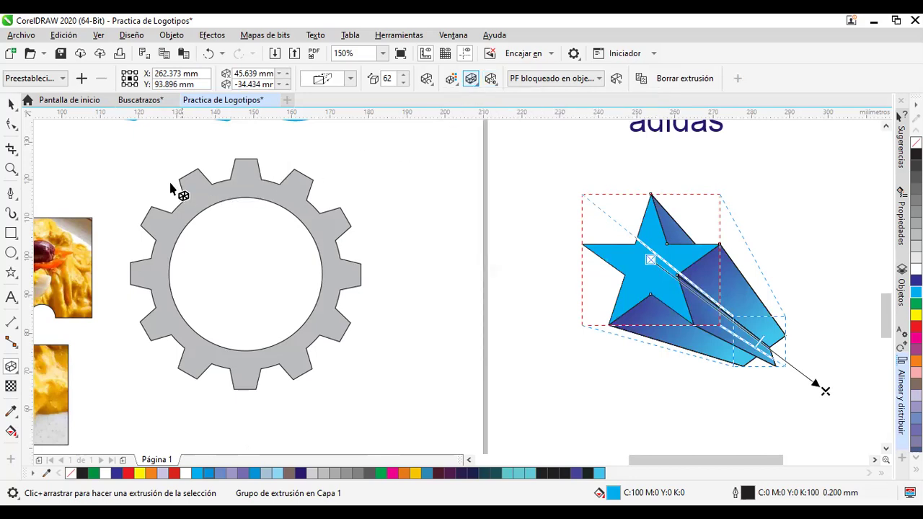
Move the gear about 14 mm right and 3 mm down, and extrude it with its vanishing point about 74 mm right and 32 mm above.
{"action": "left_click", "coordinate": [11, 104]}
{"action": "left_click_drag", "start_coordinate": [276, 208], "coordinate": [350, 219]}
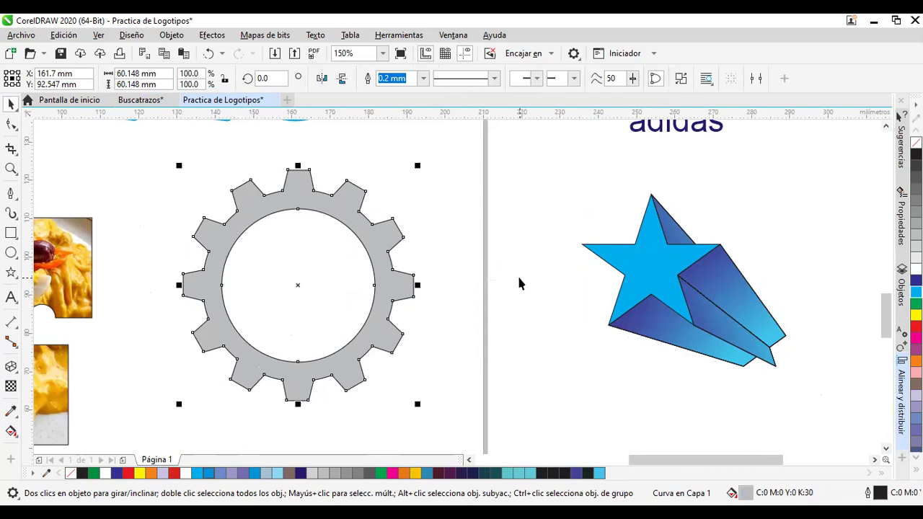
{"action": "left_click", "coordinate": [16, 372]}
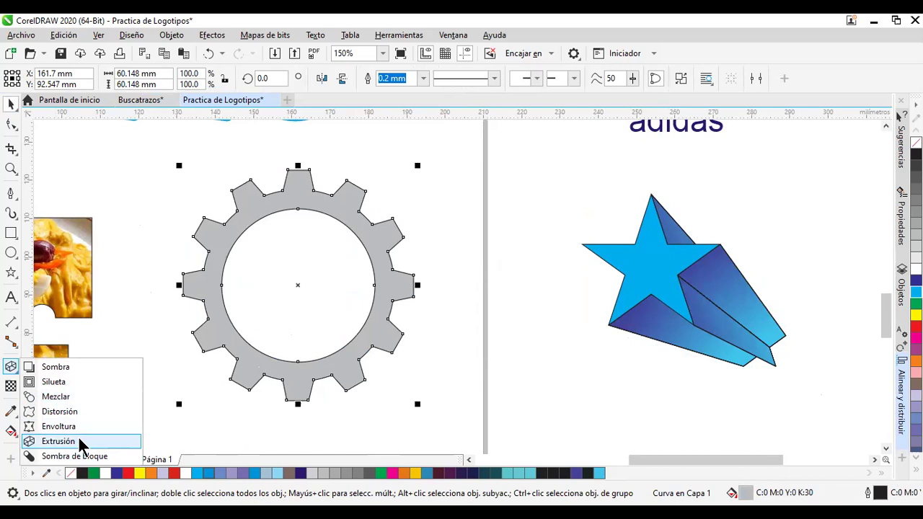
{"action": "left_click", "coordinate": [58, 441]}
{"action": "left_click_drag", "start_coordinate": [380, 252], "coordinate": [582, 163]}
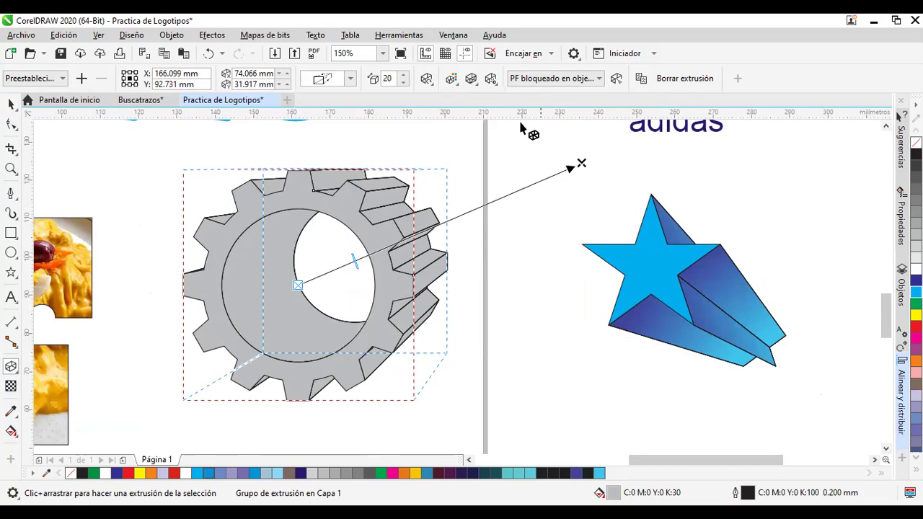
Light the gear's extrusion with light 1 at intensity 100 and deselect the gear.
{"action": "left_click", "coordinate": [452, 79]}
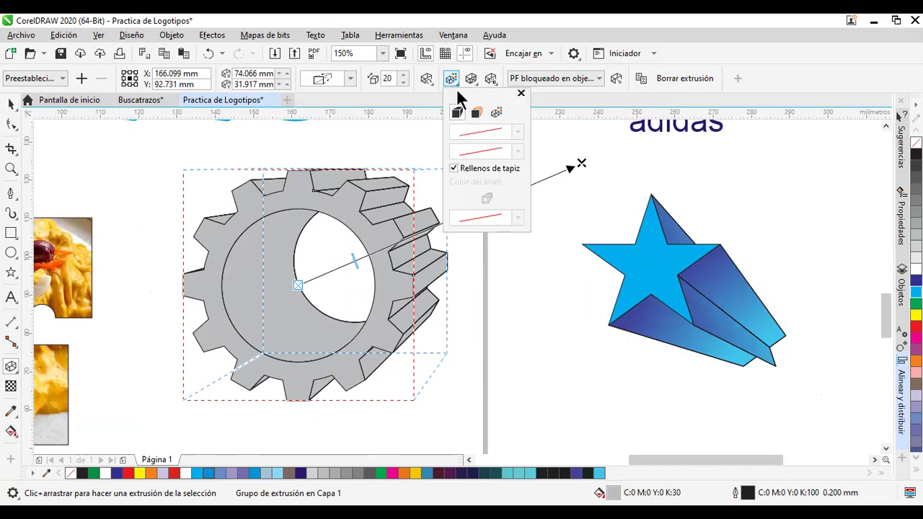
{"action": "left_click", "coordinate": [498, 88]}
{"action": "left_click", "coordinate": [491, 79]}
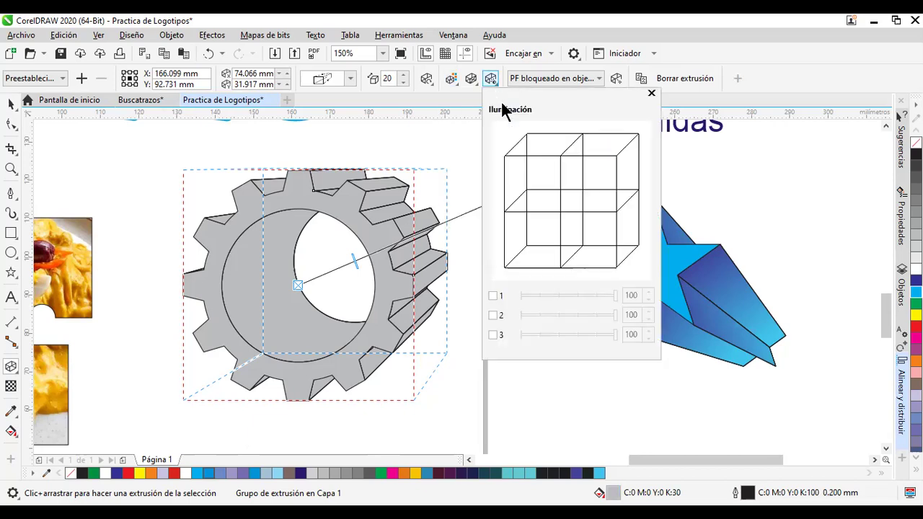
{"action": "left_click", "coordinate": [493, 296]}
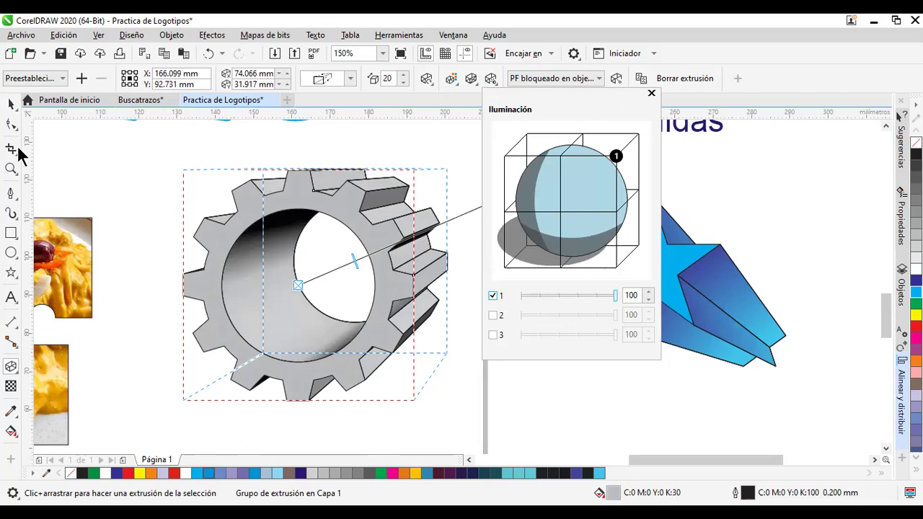
{"action": "left_click", "coordinate": [11, 104]}
{"action": "left_click", "coordinate": [540, 312]}
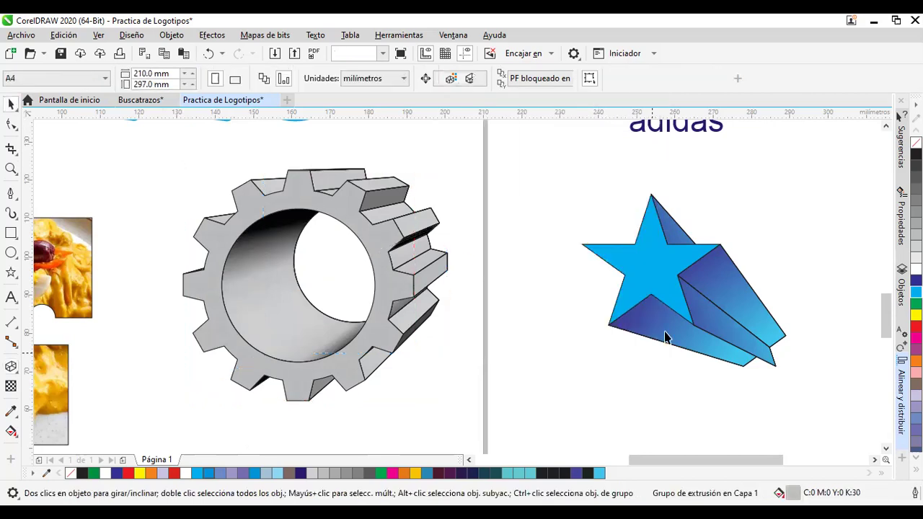
Move the extruded star about 20 mm left, closer to the gear, and deselect it.
{"action": "left_click", "coordinate": [607, 290]}
{"action": "left_click_drag", "start_coordinate": [607, 290], "coordinate": [528, 296]}
{"action": "left_click", "coordinate": [756, 266]}
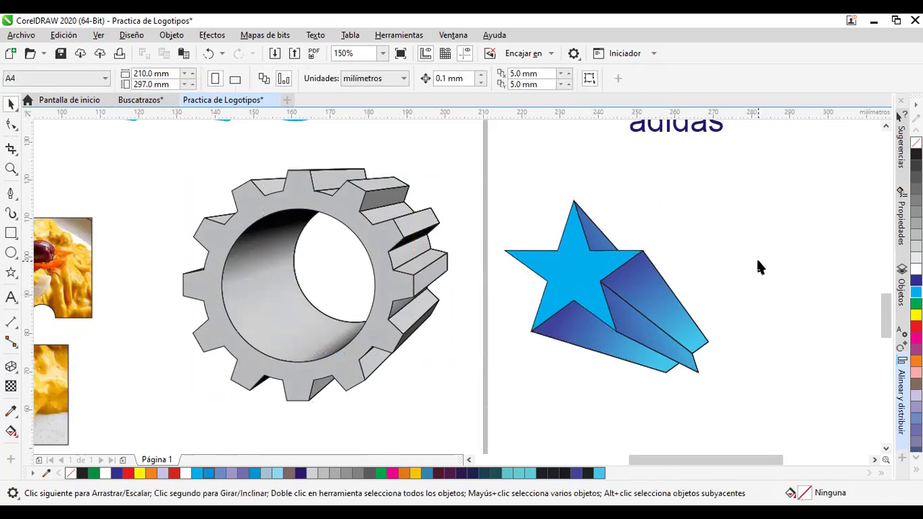
Move the gear extrusion's vanishing point to about 87 mm right and 38 mm above, and deepen the extrusion to 31.
{"action": "left_click", "coordinate": [359, 357]}
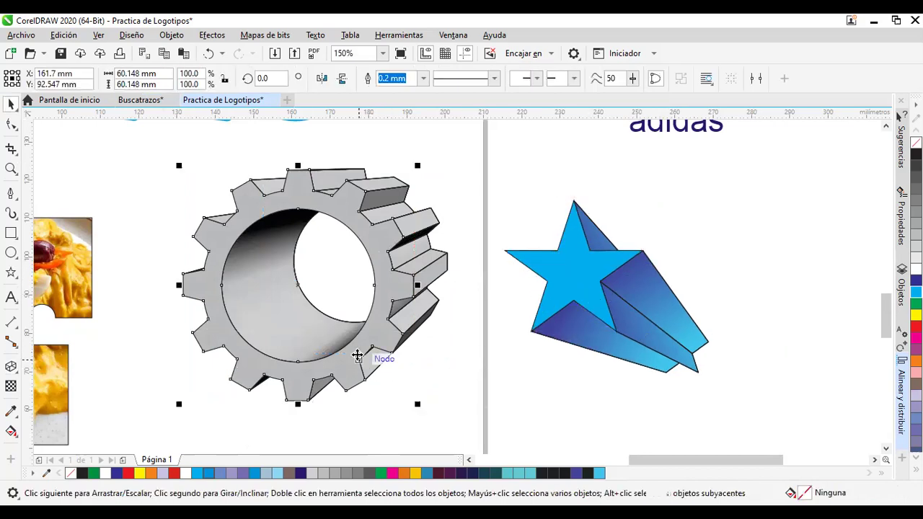
{"action": "left_click", "coordinate": [15, 371]}
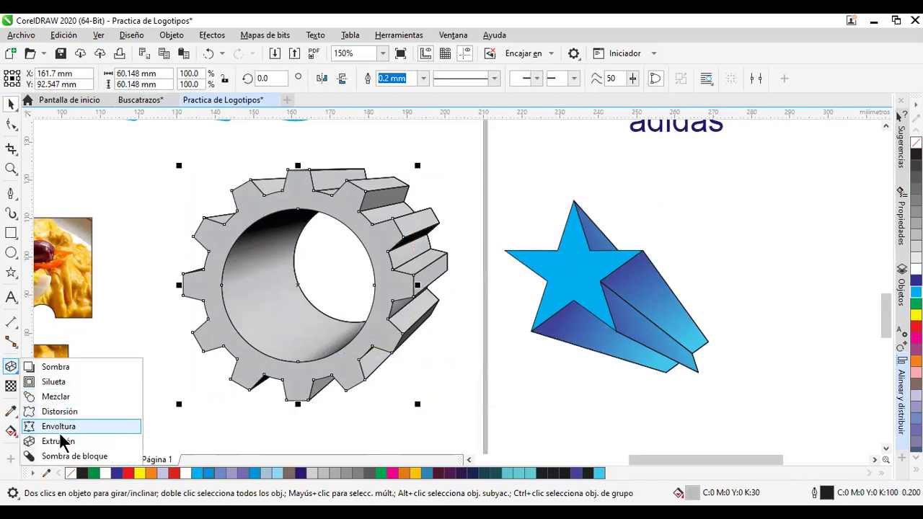
{"action": "left_click", "coordinate": [57, 441]}
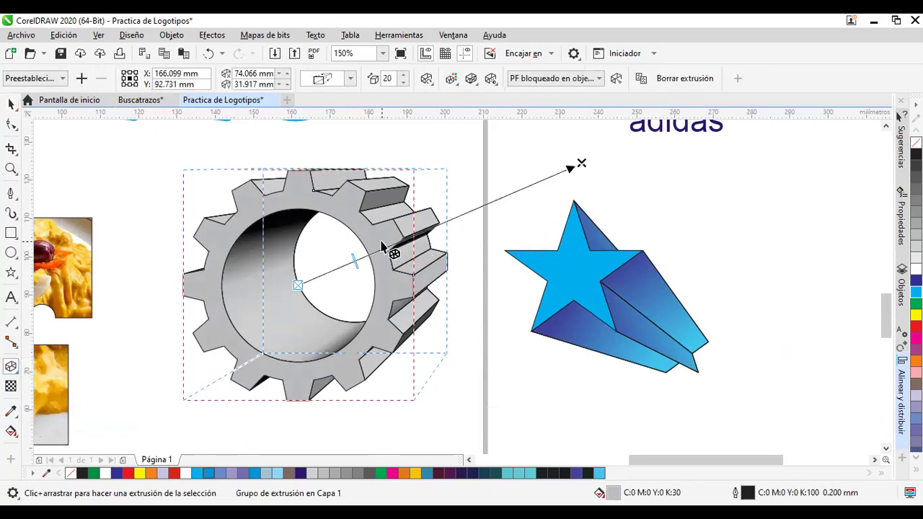
{"action": "left_click_drag", "start_coordinate": [582, 164], "coordinate": [630, 142]}
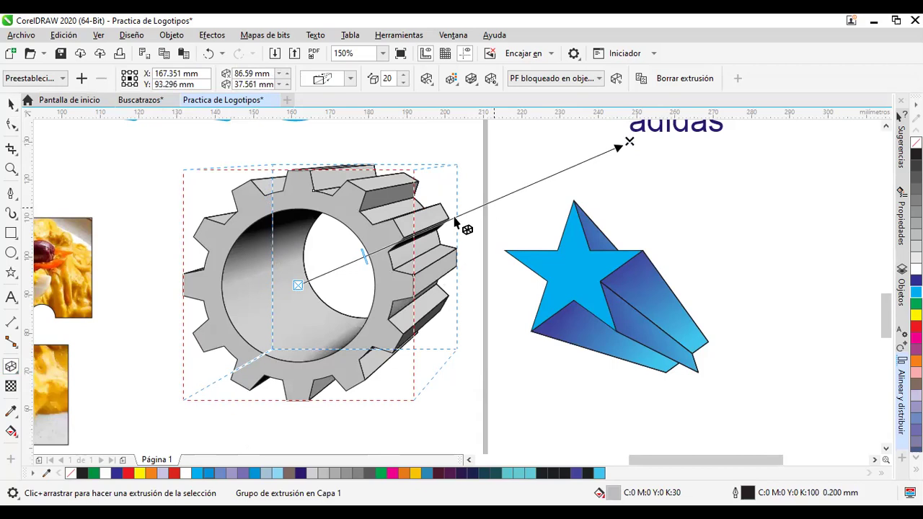
{"action": "left_click_drag", "start_coordinate": [368, 253], "coordinate": [401, 245]}
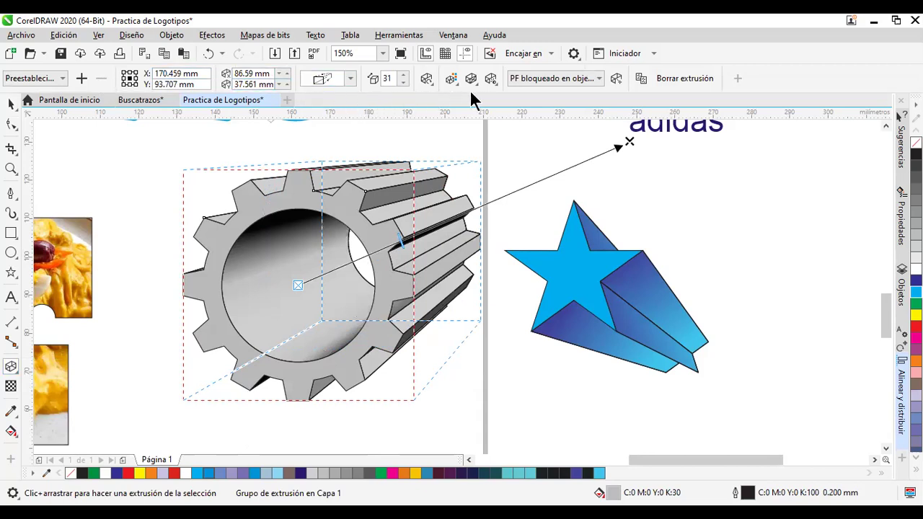
{"action": "left_click", "coordinate": [451, 80]}
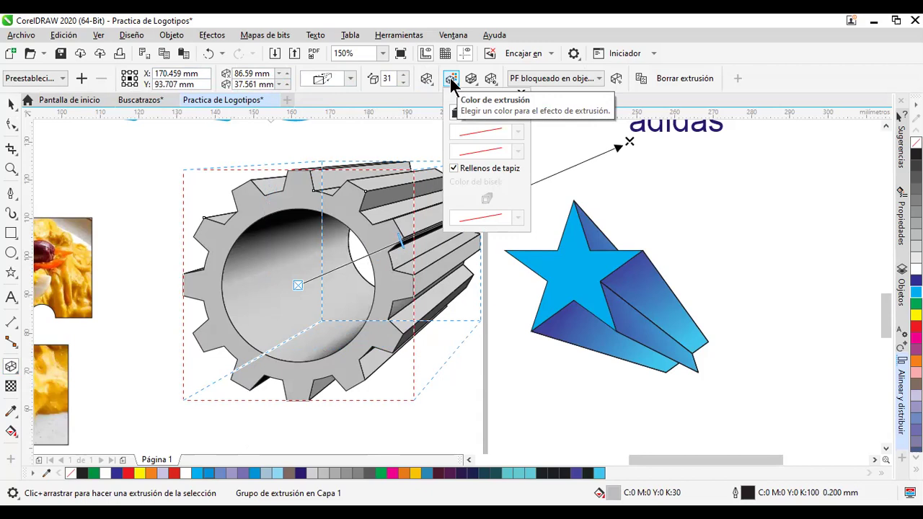
{"action": "left_click", "coordinate": [8, 106]}
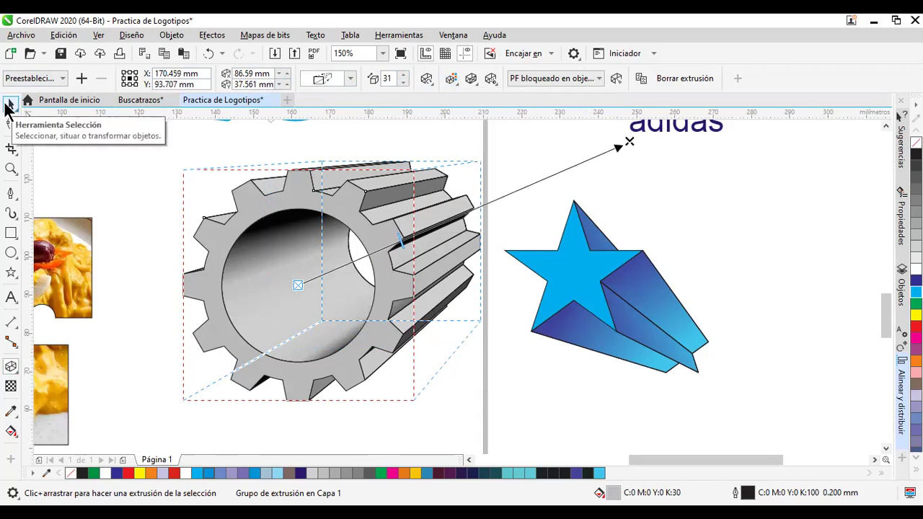
Examine the jigsaw pieces, the extruded gear and the star up close and alongside the other logos on the page.
{"action": "scroll", "coordinate": [392, 225], "scroll_direction": "down", "scroll_amount": 2}
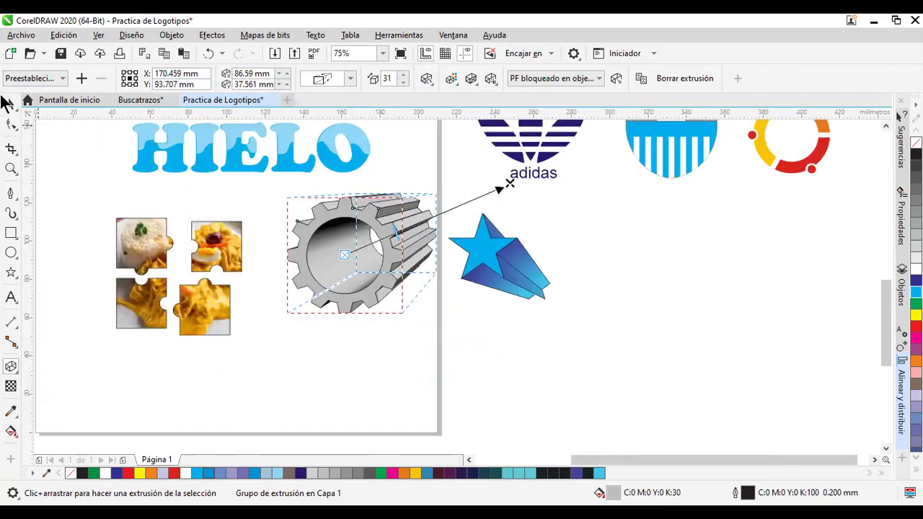
{"action": "left_click", "coordinate": [6, 103]}
{"action": "left_click", "coordinate": [254, 320]}
{"action": "scroll", "coordinate": [113, 259], "scroll_direction": "up", "scroll_amount": 2}
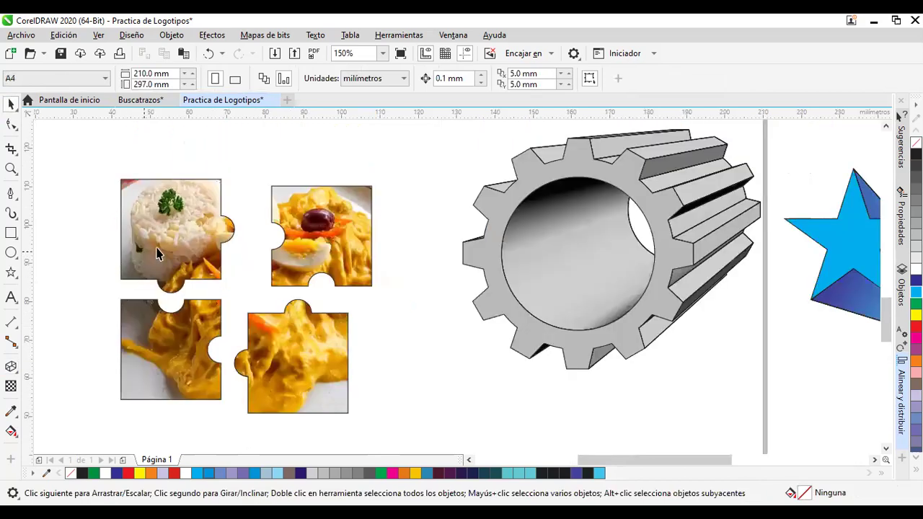
{"action": "left_click", "coordinate": [157, 252]}
{"action": "scroll", "coordinate": [370, 277], "scroll_direction": "down", "scroll_amount": 2}
{"action": "scroll", "coordinate": [370, 267], "scroll_direction": "up", "scroll_amount": 2}
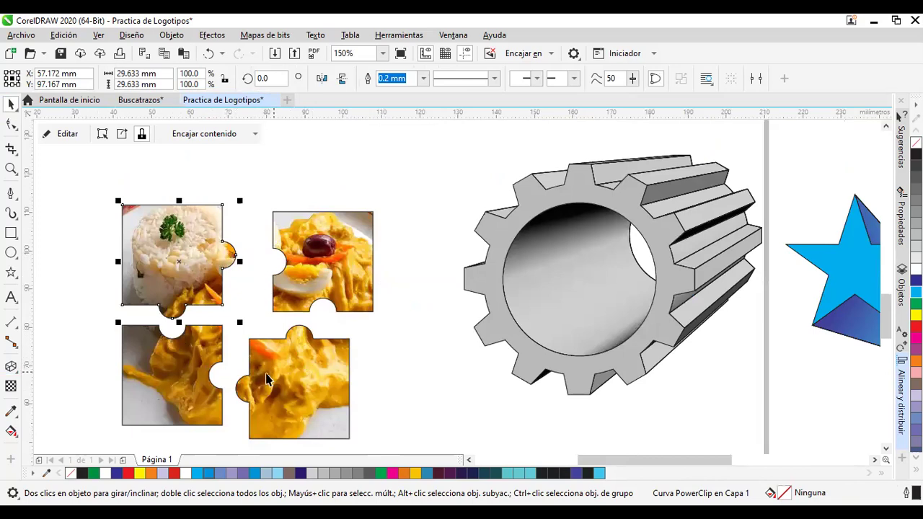
{"action": "scroll", "coordinate": [465, 308], "scroll_direction": "down", "scroll_amount": 2}
{"action": "scroll", "coordinate": [610, 280], "scroll_direction": "up", "scroll_amount": 2}
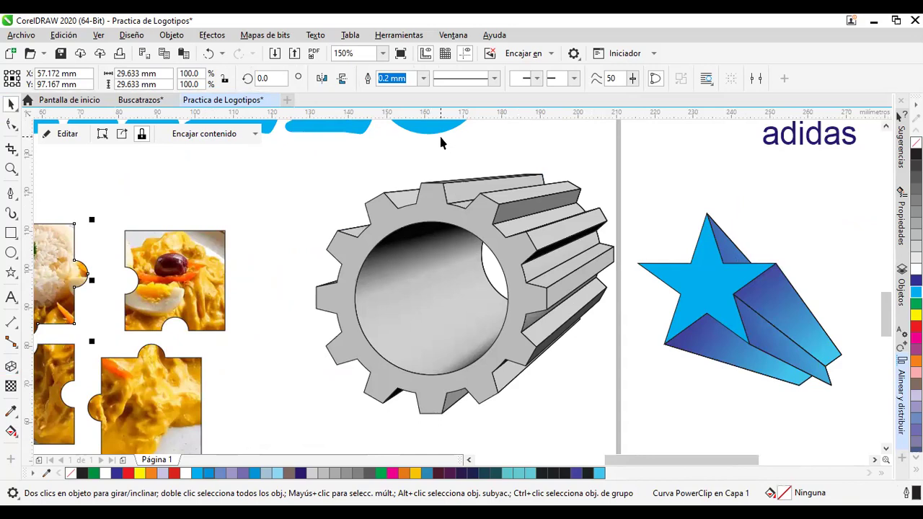
{"action": "scroll", "coordinate": [441, 142], "scroll_direction": "down", "scroll_amount": 3}
{"action": "left_click_drag", "start_coordinate": [651, 210], "coordinate": [394, 223]}
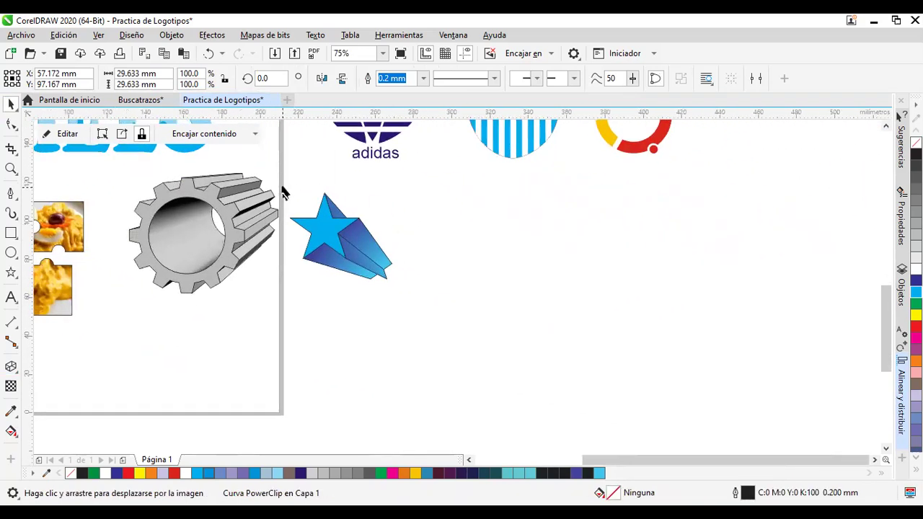
{"action": "left_click_drag", "start_coordinate": [466, 248], "coordinate": [634, 362]}
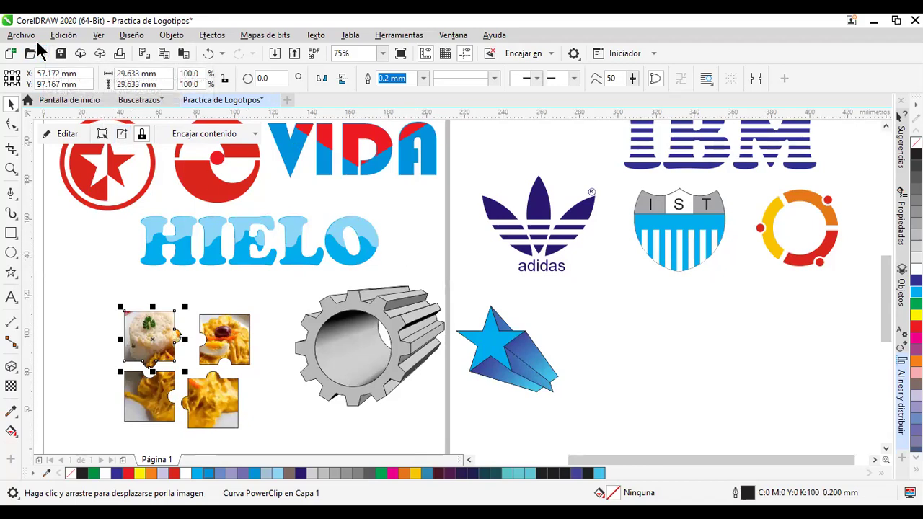
{"action": "scroll", "coordinate": [702, 331], "scroll_direction": "down", "scroll_amount": 2}
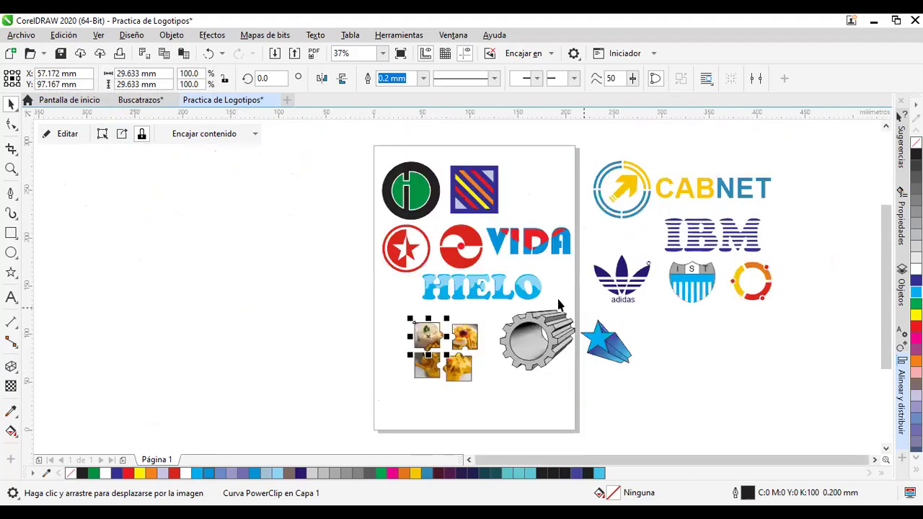
{"action": "scroll", "coordinate": [535, 243], "scroll_direction": "up", "scroll_amount": 1}
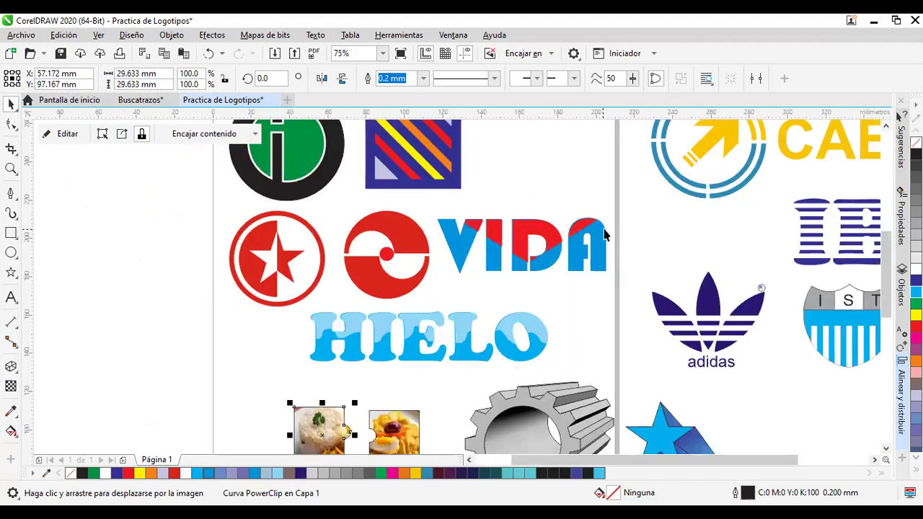
{"action": "scroll", "coordinate": [601, 238], "scroll_direction": "up", "scroll_amount": 1}
{"action": "left_click_drag", "start_coordinate": [519, 312], "coordinate": [441, 346]}
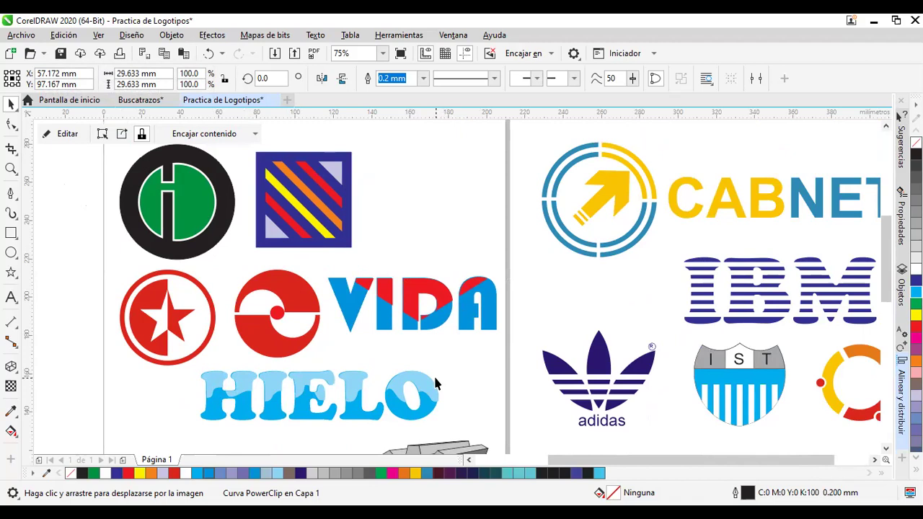
{"action": "scroll", "coordinate": [435, 384], "scroll_direction": "down", "scroll_amount": 2}
{"action": "left_click_drag", "start_coordinate": [475, 331], "coordinate": [326, 209]}
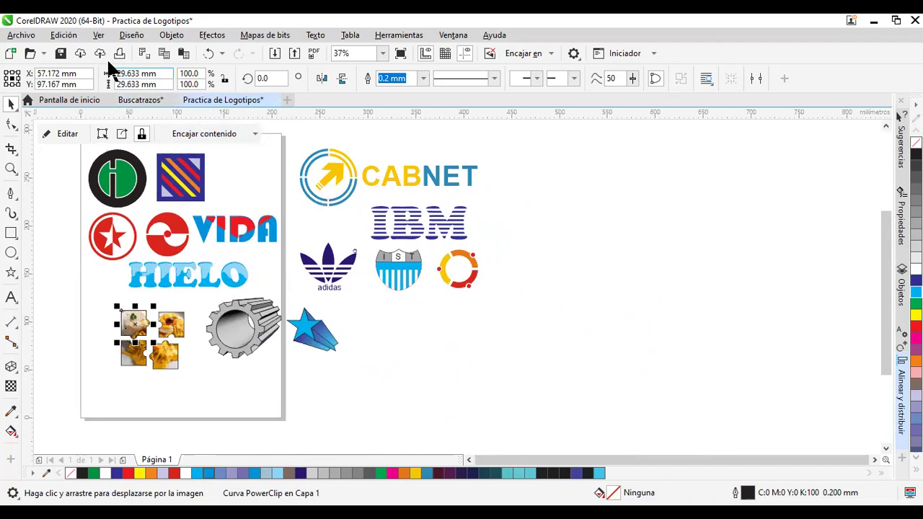
Create a new single-page A4 portrait document named Calendario in CMYK at 300 ppp.
{"action": "left_click", "coordinate": [21, 35]}
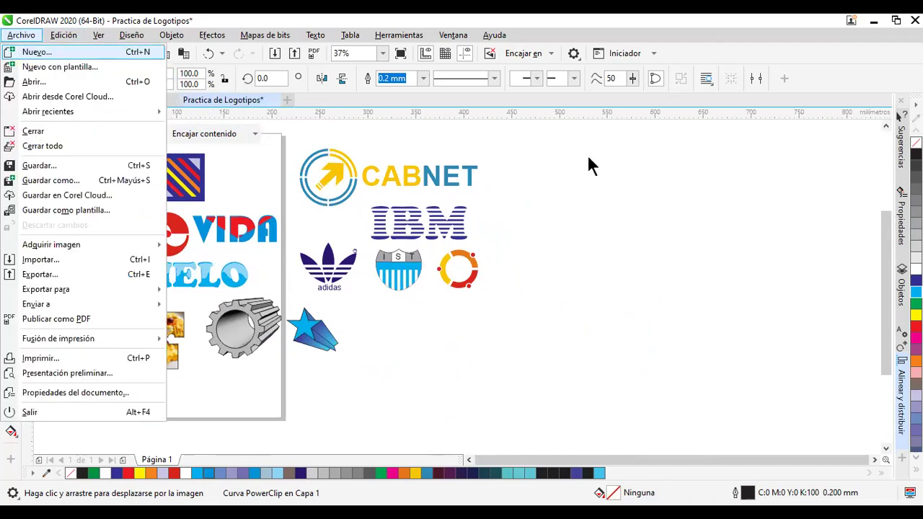
{"action": "key", "text": "Return"}
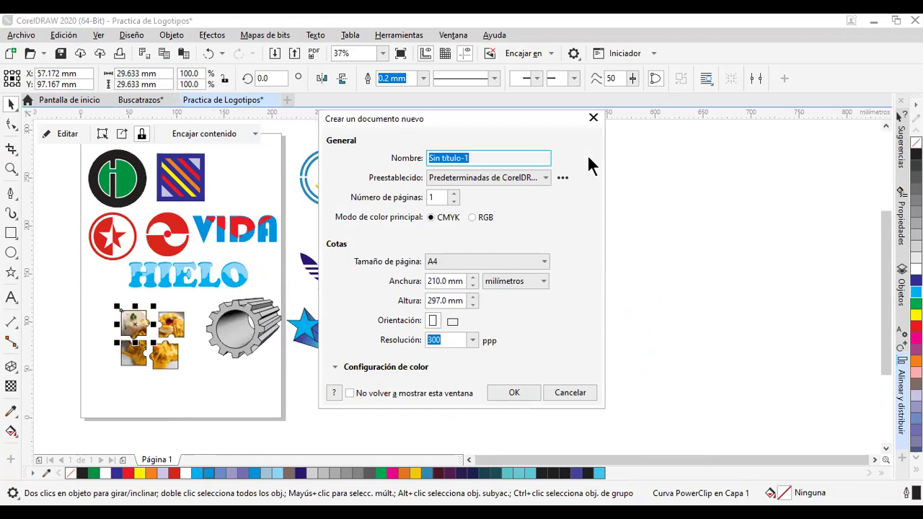
{"action": "type", "text": "Calend"}
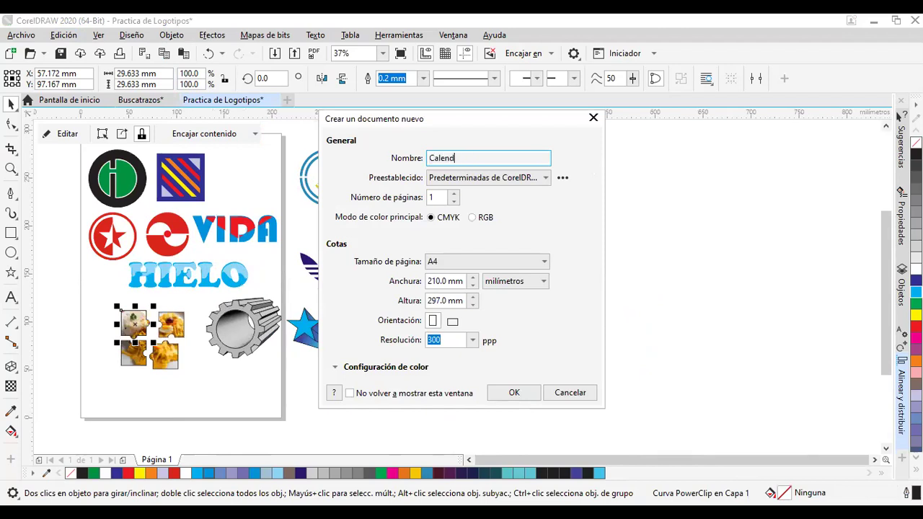
{"action": "type", "text": "ario"}
{"action": "key", "text": "Return"}
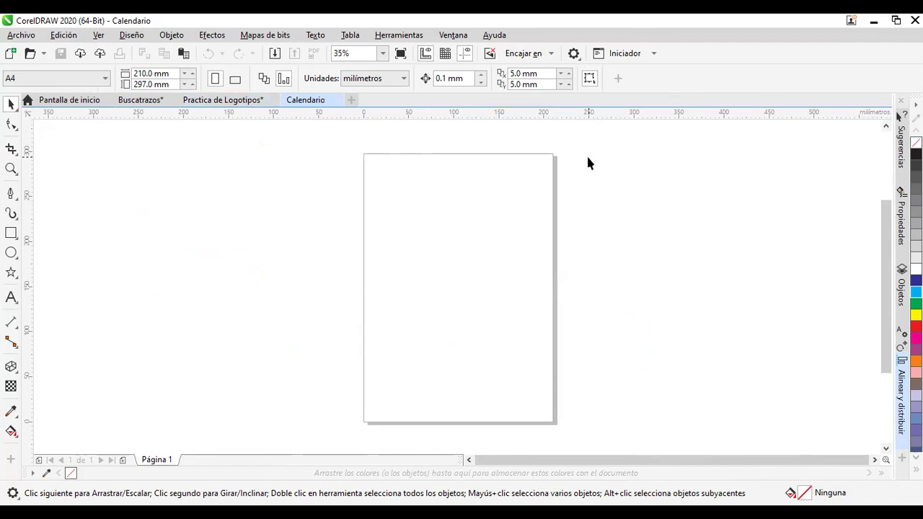
Add a page-sized rectangle and give it a uniform deep black fill of C:75 M:68 Y:65 K:90.
{"action": "double_click", "coordinate": [11, 233]}
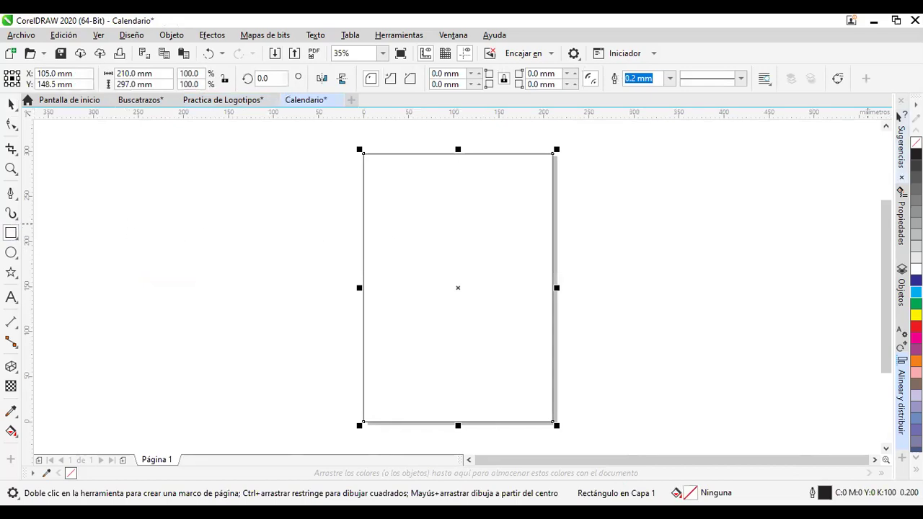
{"action": "left_click", "coordinate": [915, 154]}
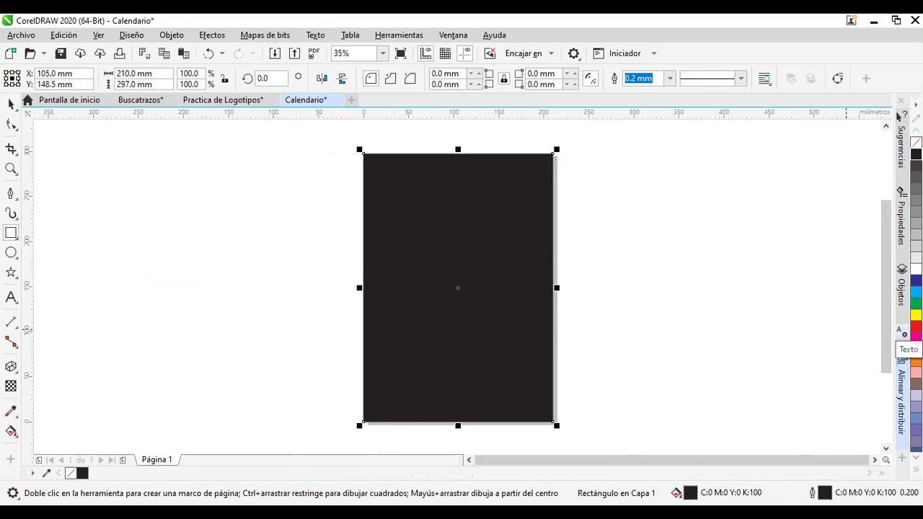
{"action": "key", "text": "F11"}
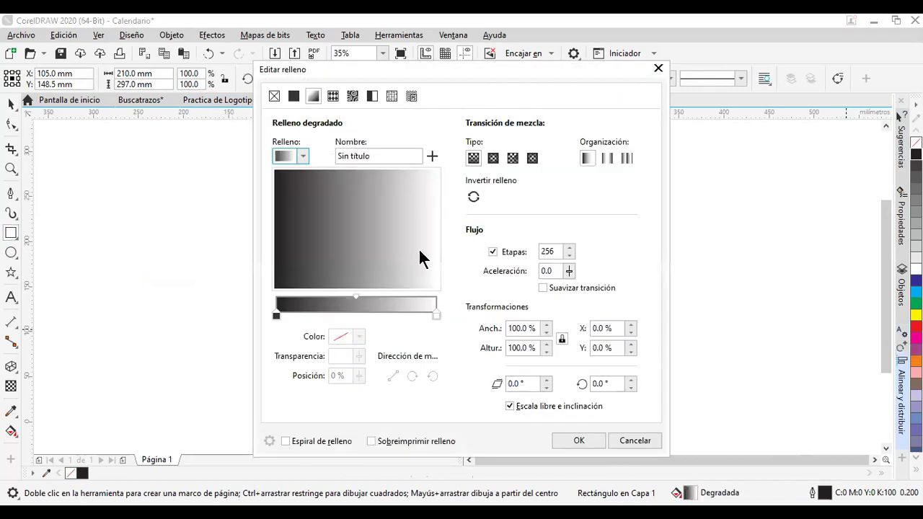
{"action": "left_click", "coordinate": [293, 103]}
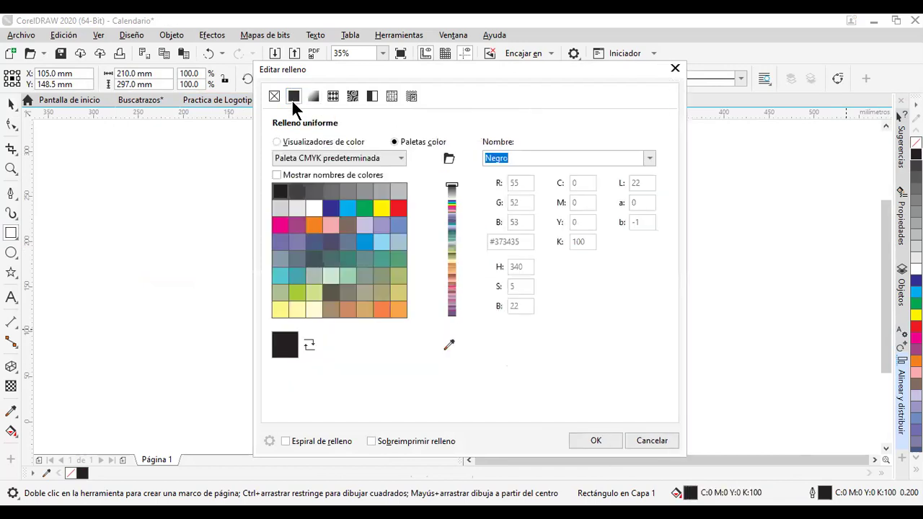
{"action": "left_click", "coordinate": [352, 141]}
{"action": "left_click", "coordinate": [310, 341]}
{"action": "left_click_drag", "start_coordinate": [292, 357], "coordinate": [248, 385]}
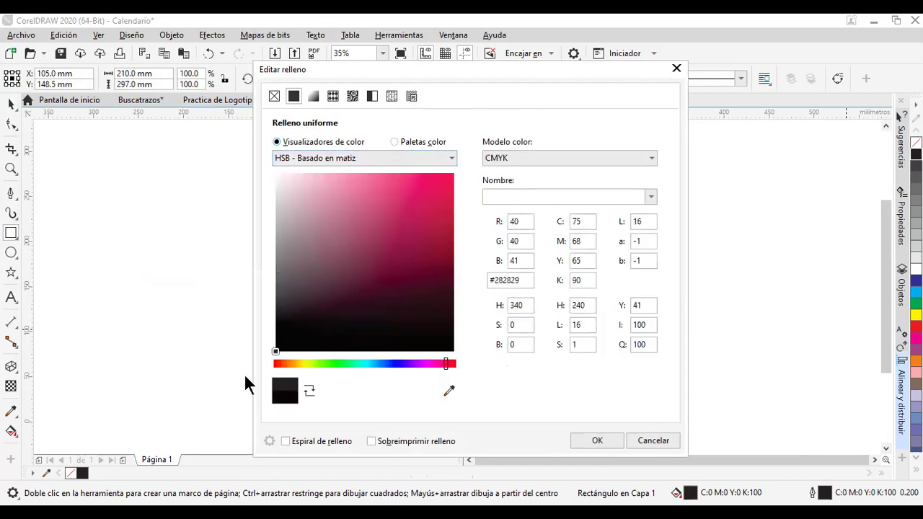
{"action": "left_click", "coordinate": [598, 440]}
Lock the black background rectangle and leave nothing selected.
{"action": "left_click", "coordinate": [11, 104]}
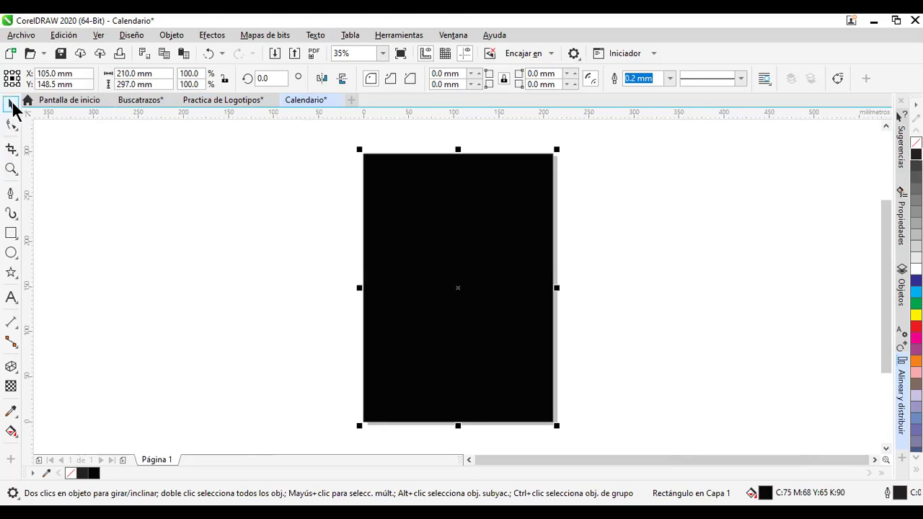
{"action": "left_click", "coordinate": [532, 222]}
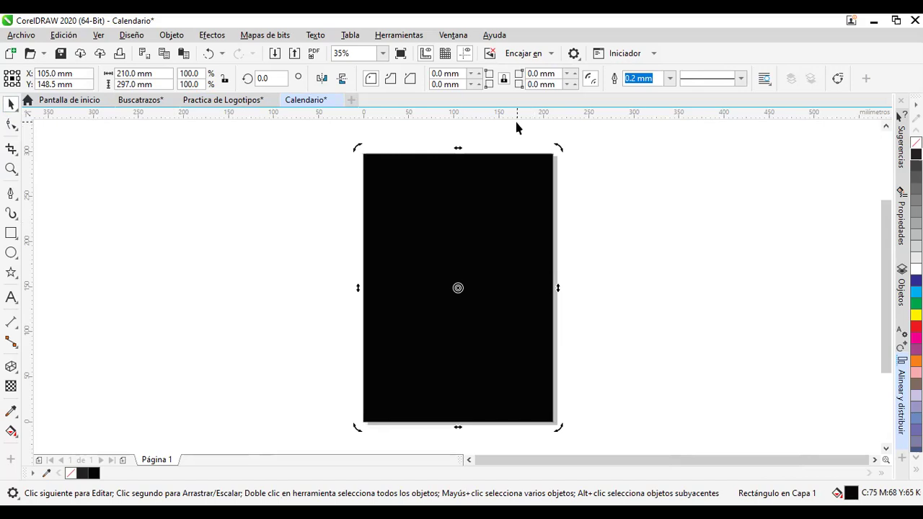
{"action": "left_click", "coordinate": [550, 243]}
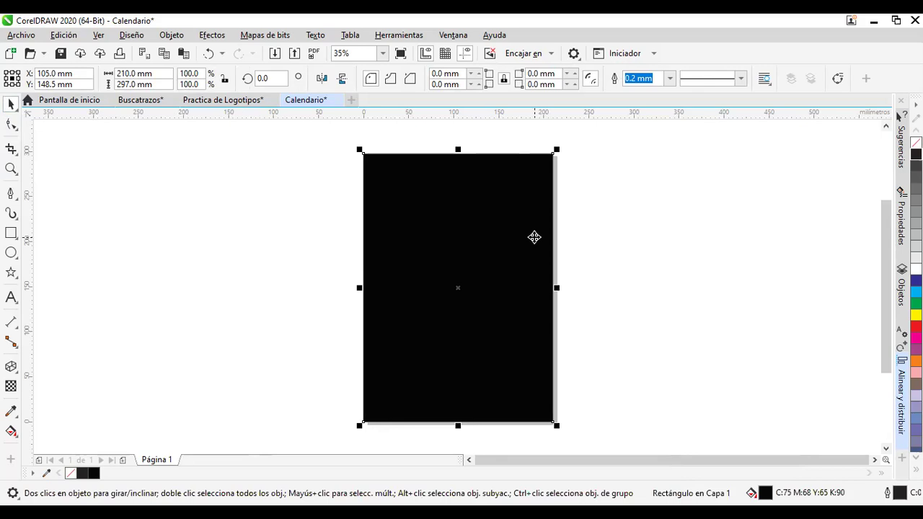
{"action": "right_click", "coordinate": [534, 238]}
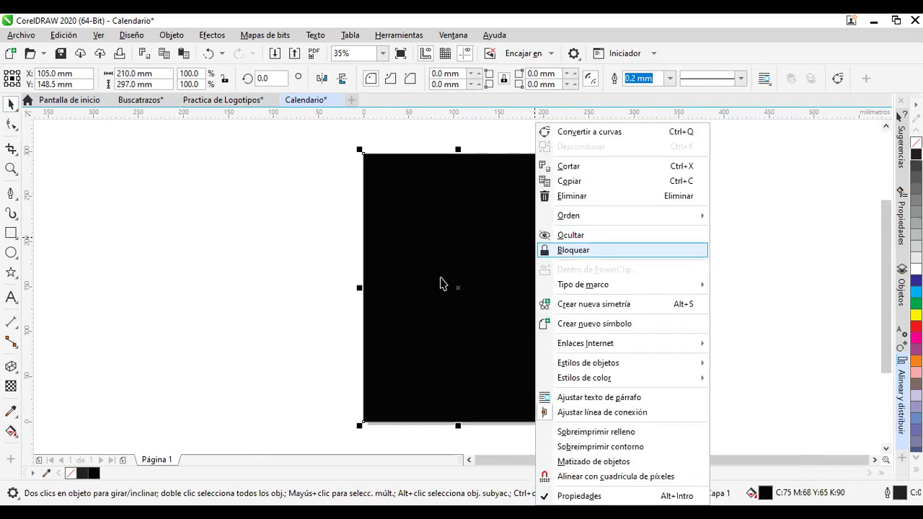
{"action": "left_click", "coordinate": [593, 276]}
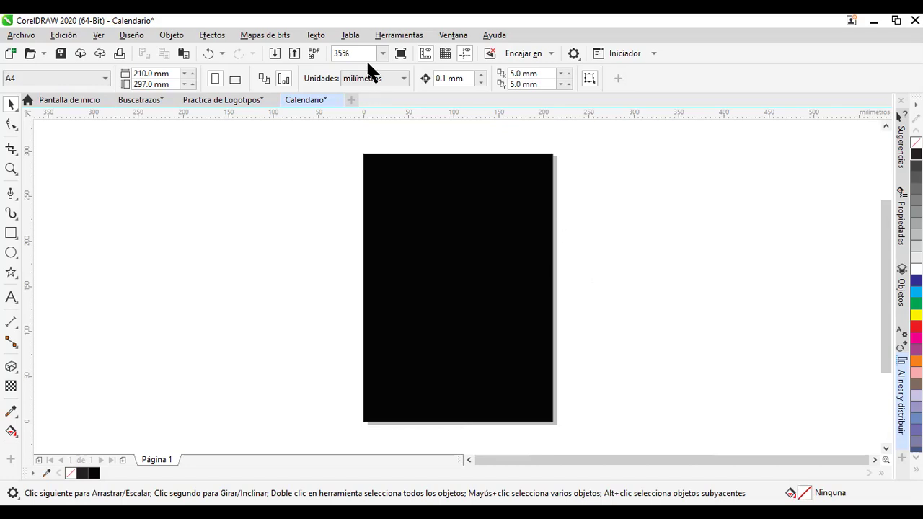
Run the Wizard.CreateCalendar macro from the CalendarWizard (CalendarWizard.gms) project.
{"action": "left_click", "coordinate": [421, 41]}
{"action": "mouse_move", "coordinate": [444, 109]}
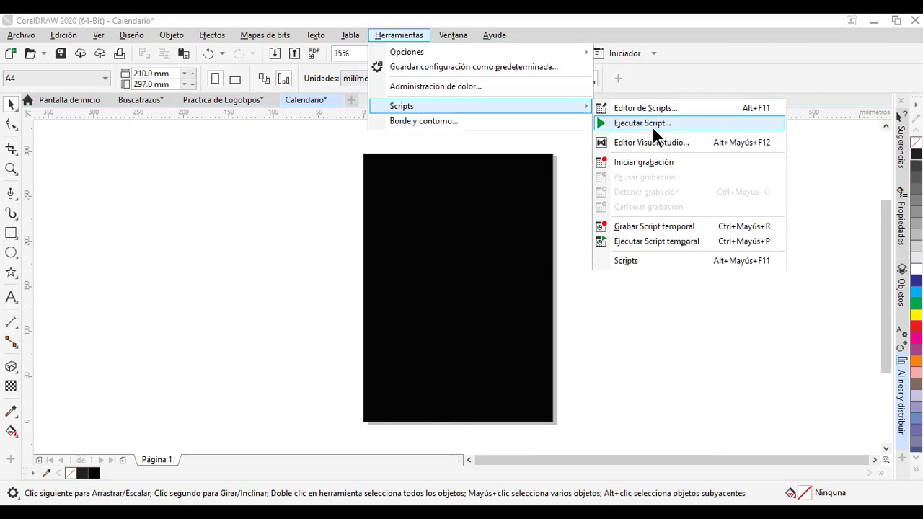
{"action": "left_click", "coordinate": [652, 124]}
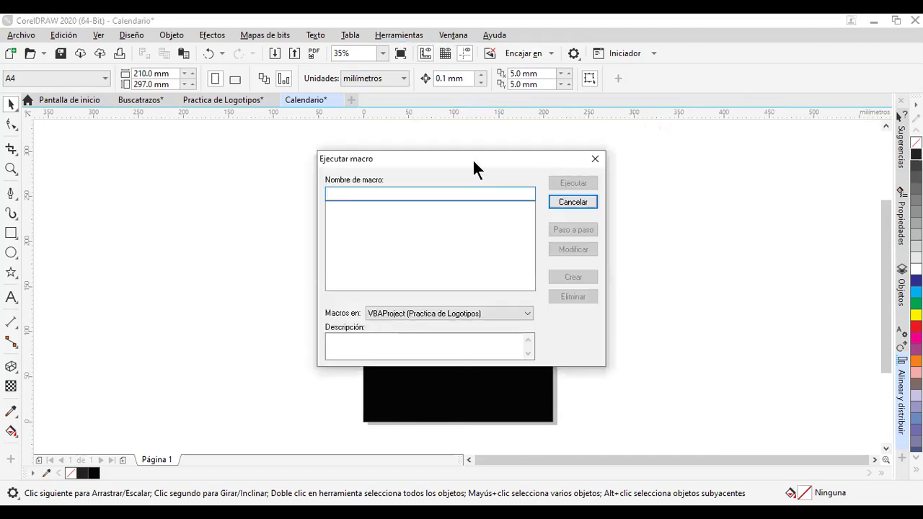
{"action": "left_click_drag", "start_coordinate": [473, 161], "coordinate": [190, 133]}
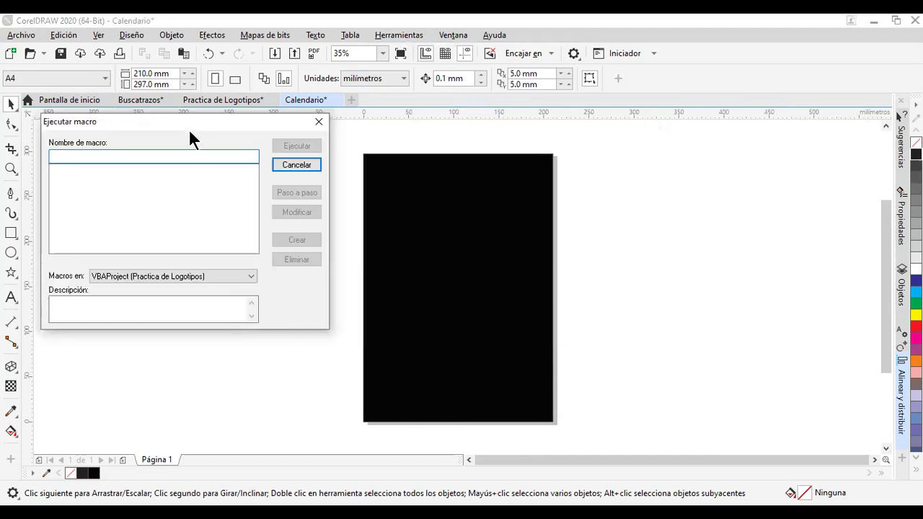
{"action": "left_click", "coordinate": [179, 280]}
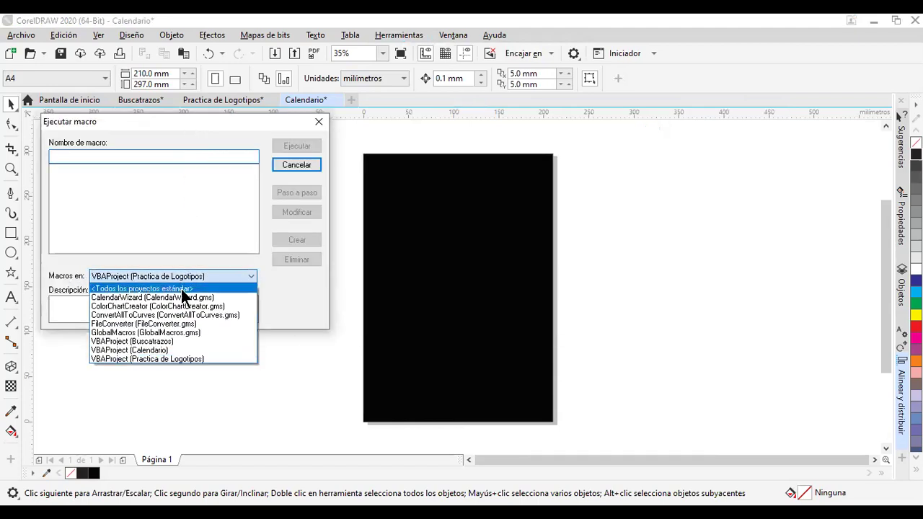
{"action": "left_click", "coordinate": [223, 298]}
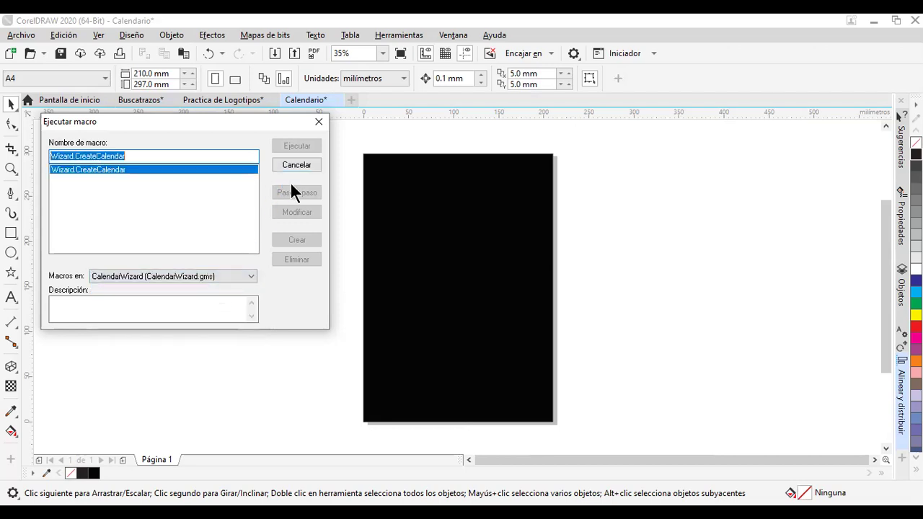
{"action": "left_click", "coordinate": [209, 170]}
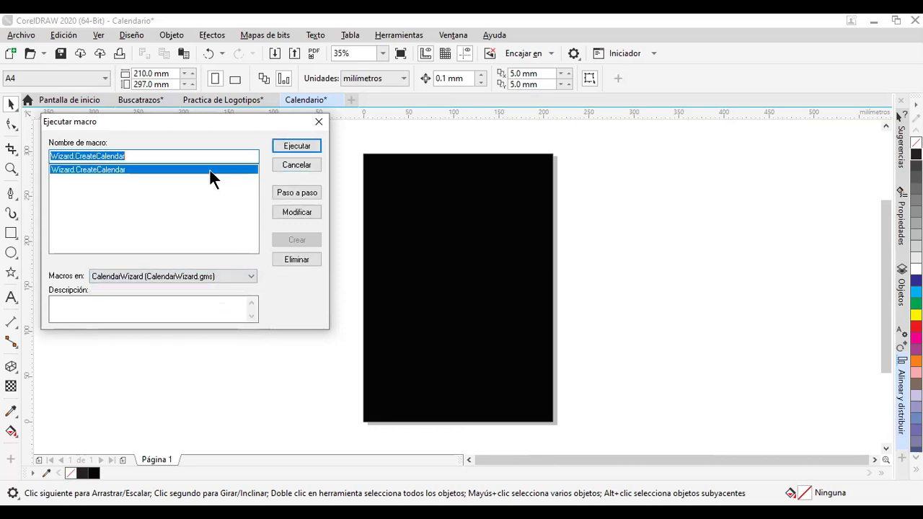
{"action": "left_click", "coordinate": [291, 147]}
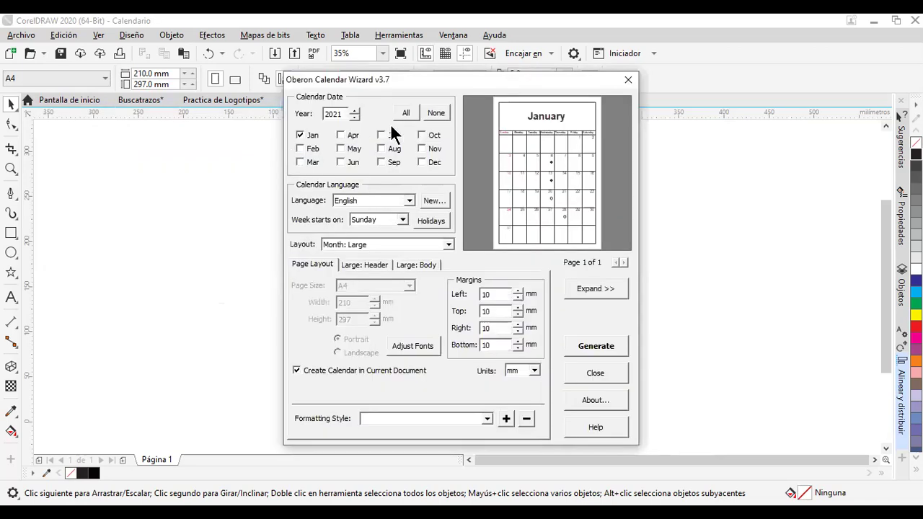
Include all twelve months of 2021 in the calendar and set its language to Spanish.
{"action": "left_click_drag", "start_coordinate": [387, 84], "coordinate": [548, 101]}
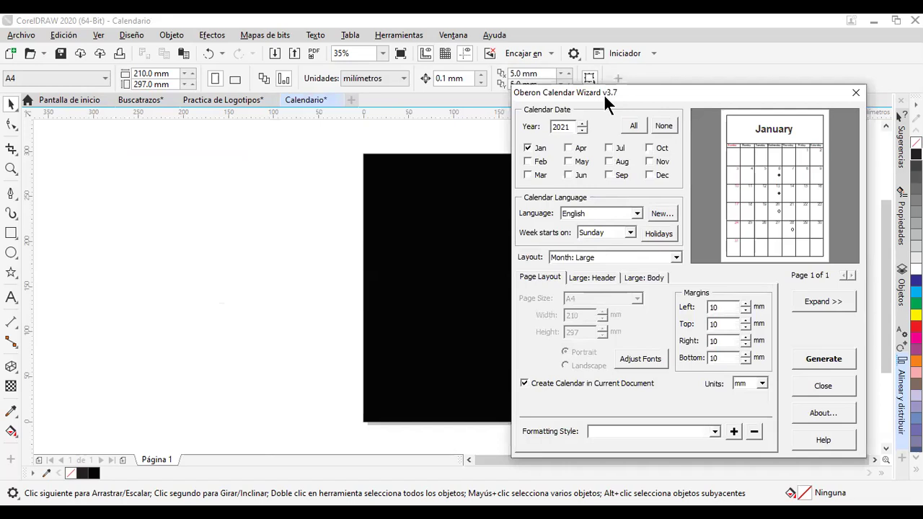
{"action": "left_click_drag", "start_coordinate": [604, 94], "coordinate": [116, 54]}
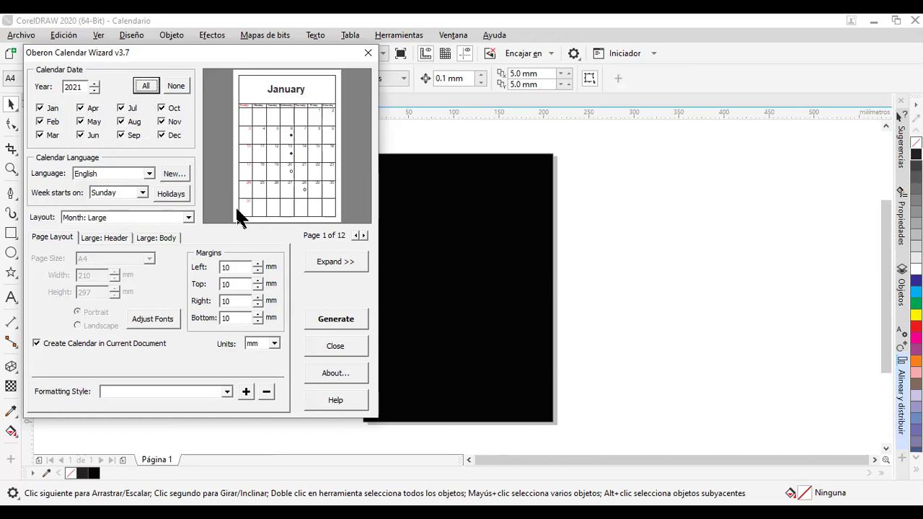
{"action": "left_click", "coordinate": [120, 173]}
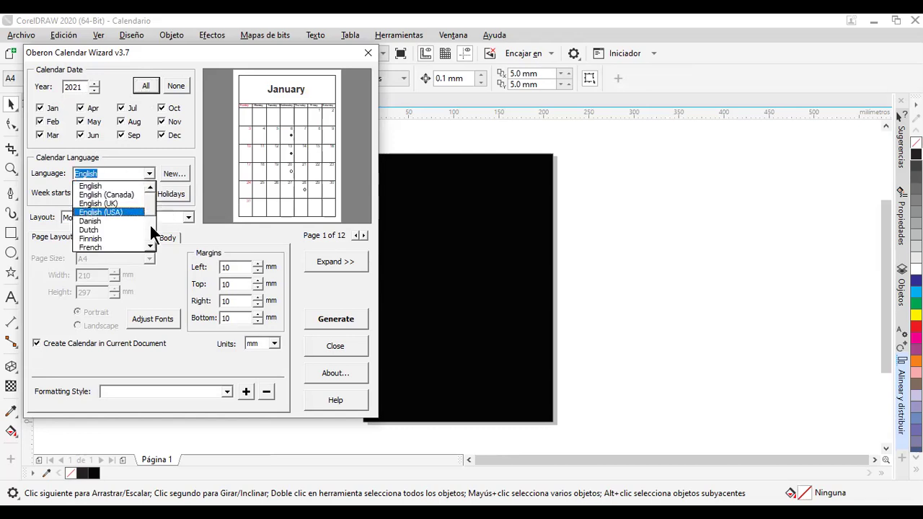
{"action": "left_click", "coordinate": [149, 246]}
{"action": "left_click", "coordinate": [150, 246]}
{"action": "left_click", "coordinate": [149, 246]}
{"action": "left_click", "coordinate": [149, 246]}
{"action": "left_click", "coordinate": [150, 246]}
{"action": "left_click", "coordinate": [149, 246]}
{"action": "left_click", "coordinate": [149, 246]}
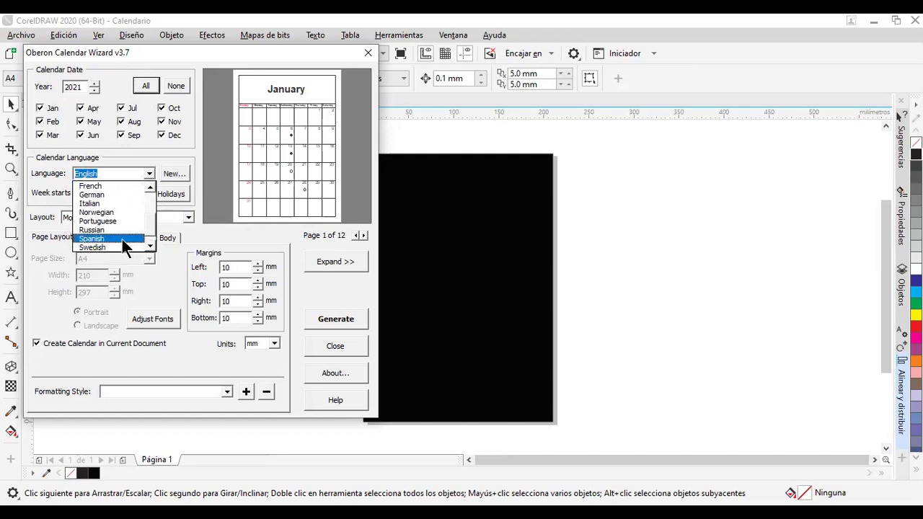
{"action": "left_click", "coordinate": [121, 239]}
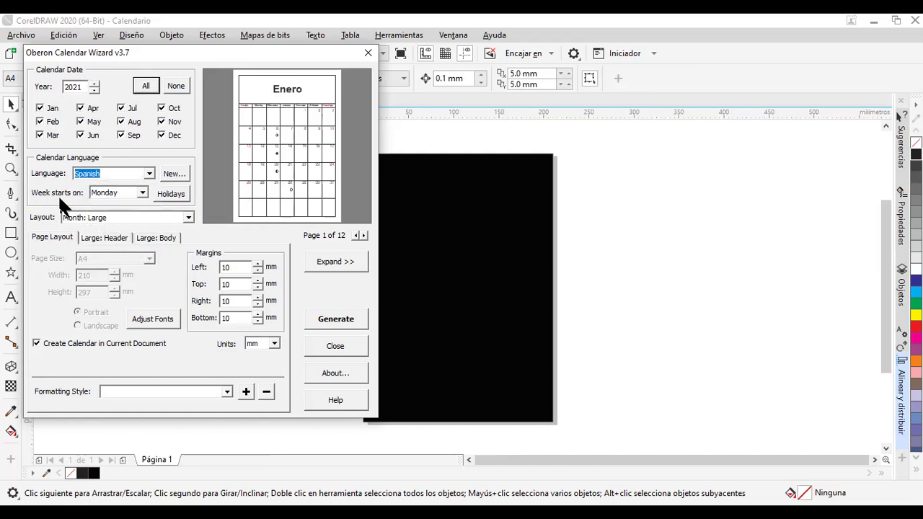
Preview the monthly layouts, from the single large month to the large month with 2 or 12 small calendars.
{"action": "left_click", "coordinate": [187, 217]}
{"action": "left_click", "coordinate": [157, 247]}
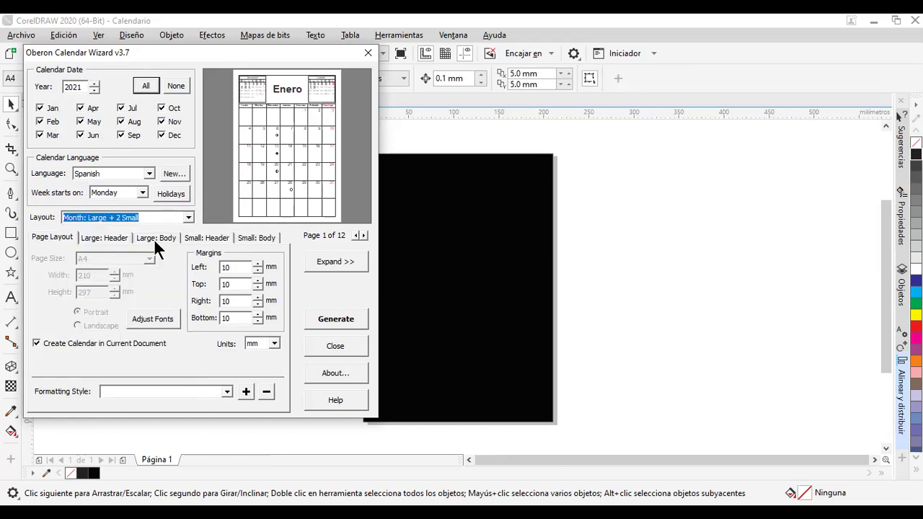
{"action": "key", "text": "Down"}
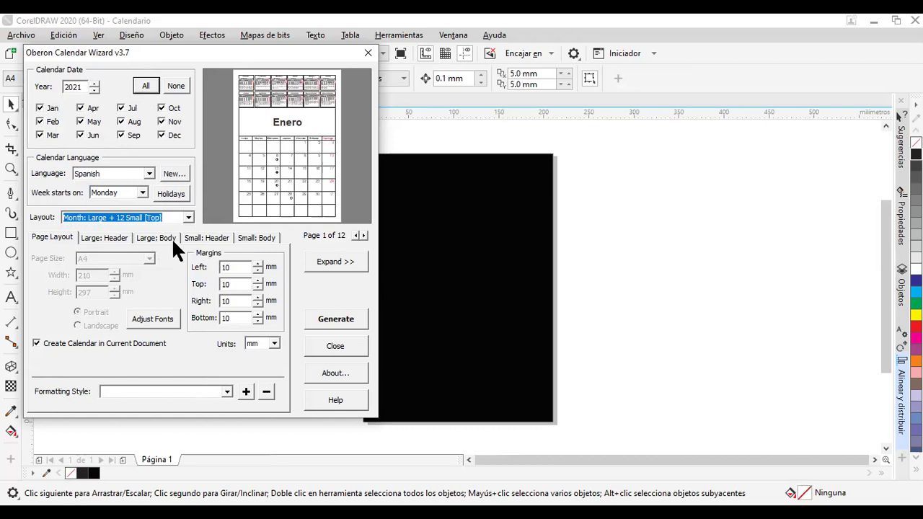
{"action": "left_click", "coordinate": [187, 218]}
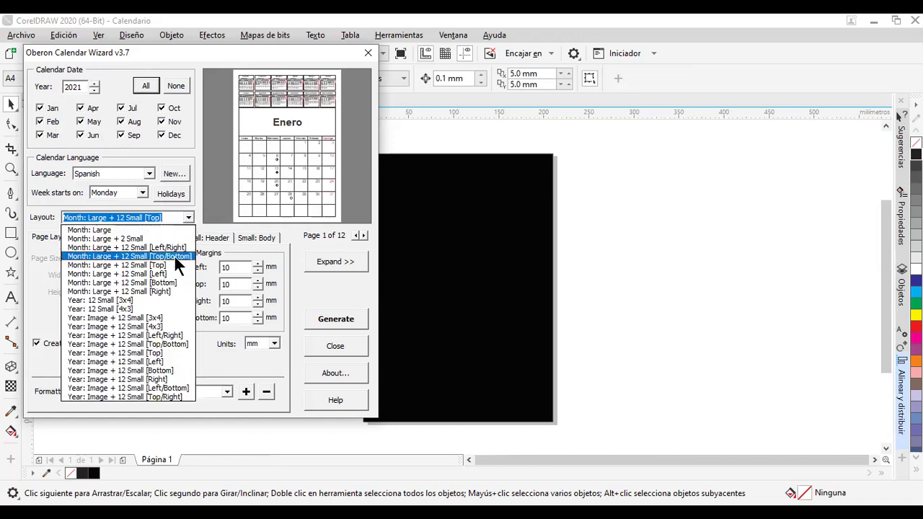
{"action": "left_click", "coordinate": [142, 228]}
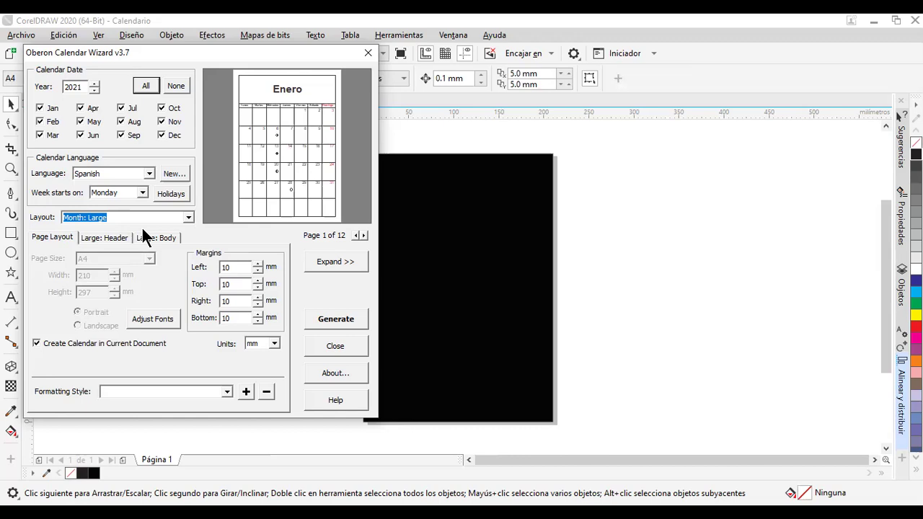
{"action": "key", "text": "Down"}
{"action": "key", "text": "Down"}
{"action": "key", "text": "Down"}
{"action": "key", "text": "Down"}
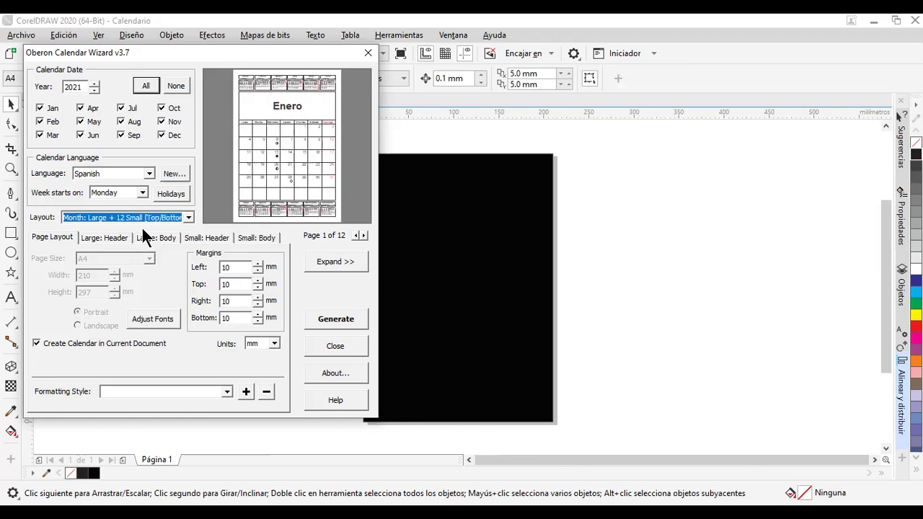
{"action": "key", "text": "Up"}
{"action": "key", "text": "Down"}
{"action": "key", "text": "Down"}
{"action": "key", "text": "Down"}
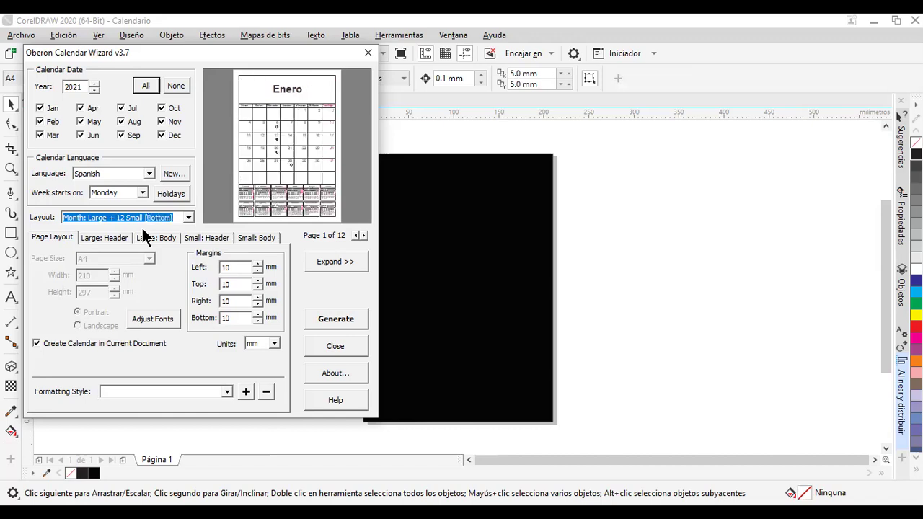
{"action": "key", "text": "Down"}
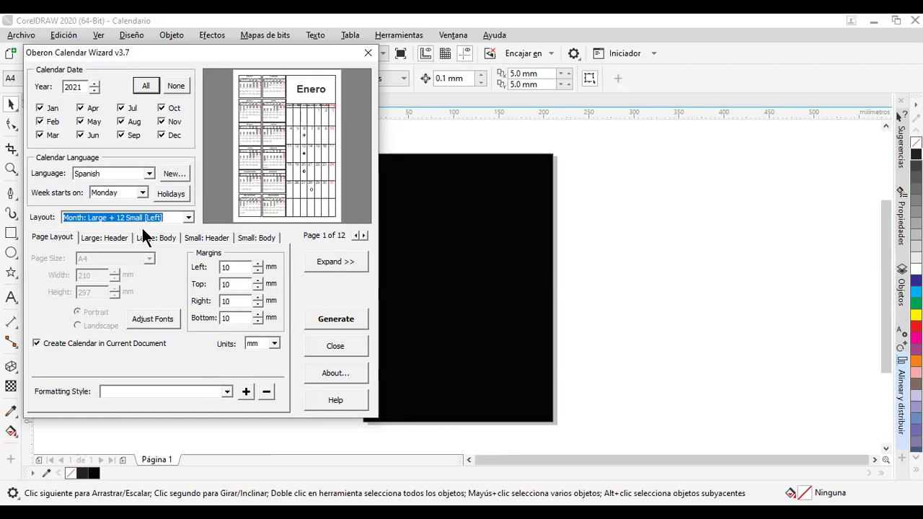
{"action": "key", "text": "Down"}
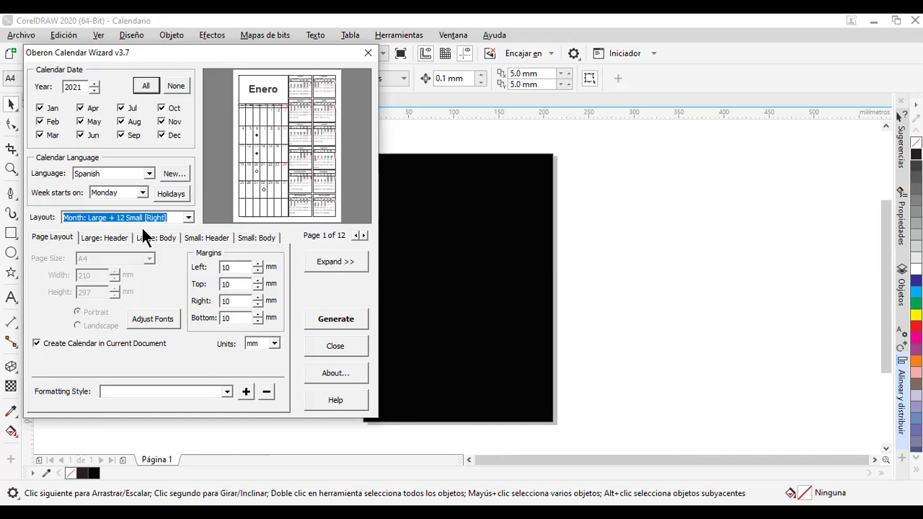
Preview the yearly layouts, from the plain 12-month grid to the image versions with differently placed small calendars.
{"action": "key", "text": "Down"}
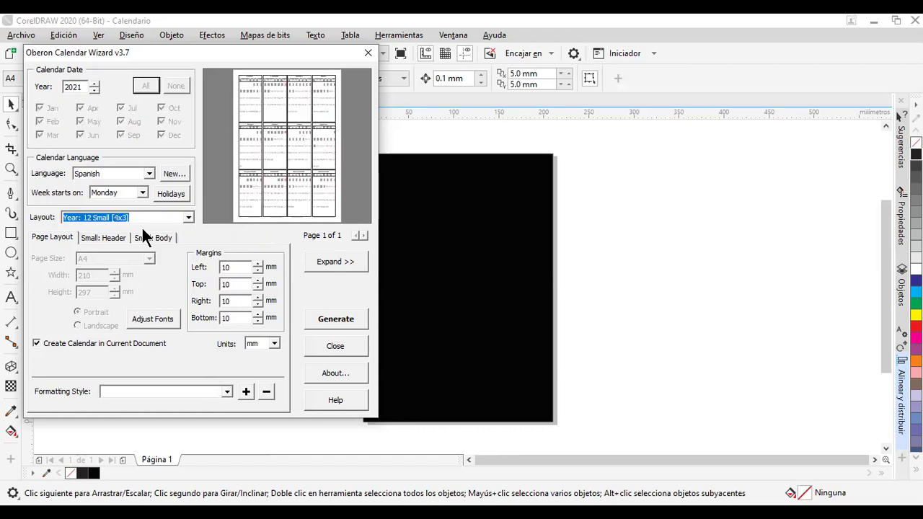
{"action": "key", "text": "Down"}
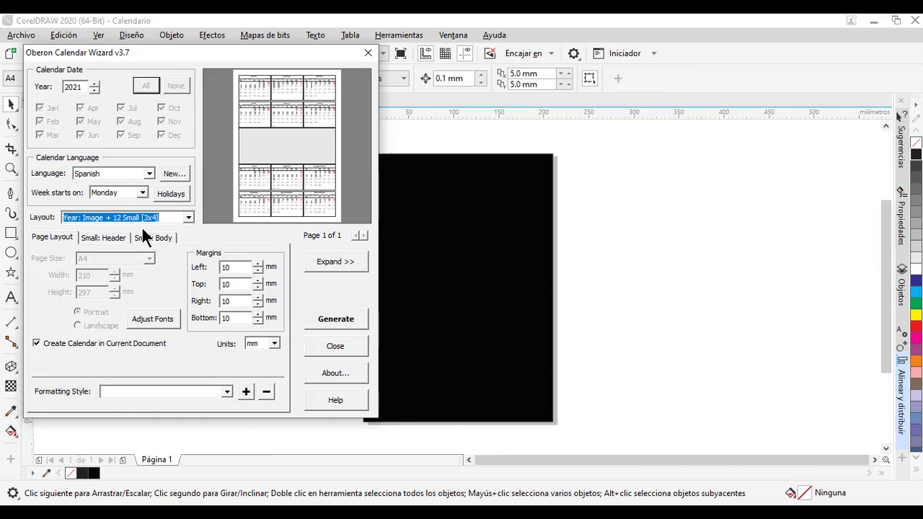
{"action": "key", "text": "Down"}
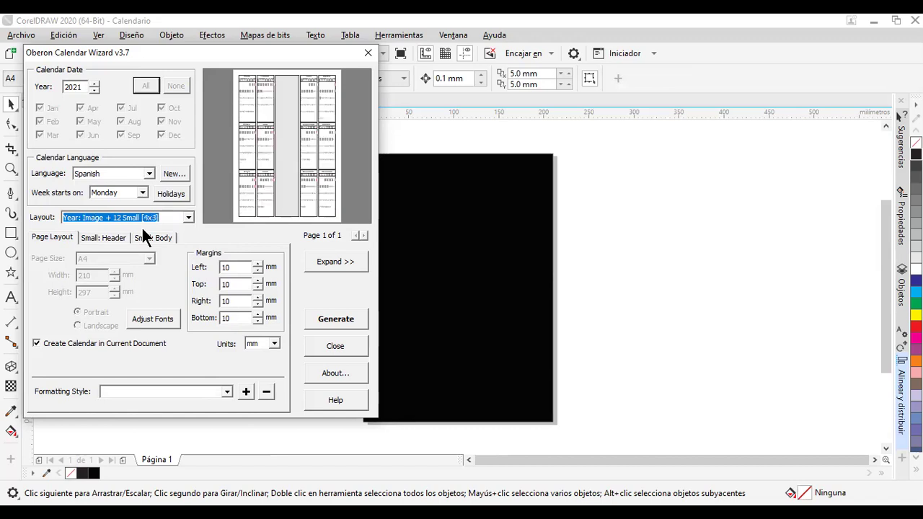
{"action": "key", "text": "Up"}
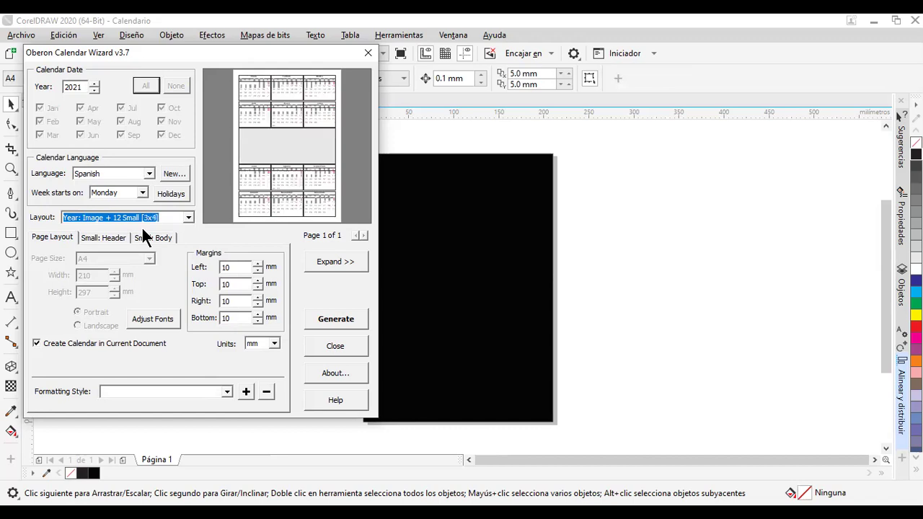
{"action": "key", "text": "Down"}
{"action": "key", "text": "Down"}
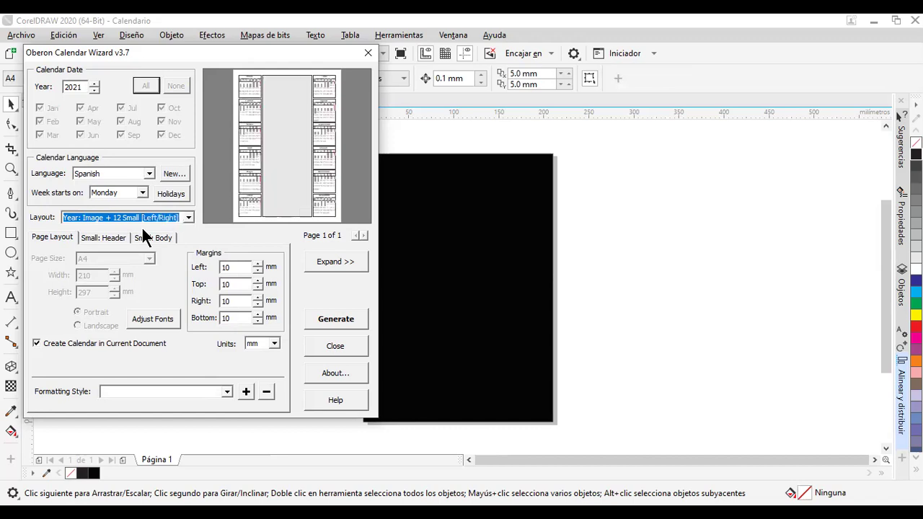
{"action": "key", "text": "Down"}
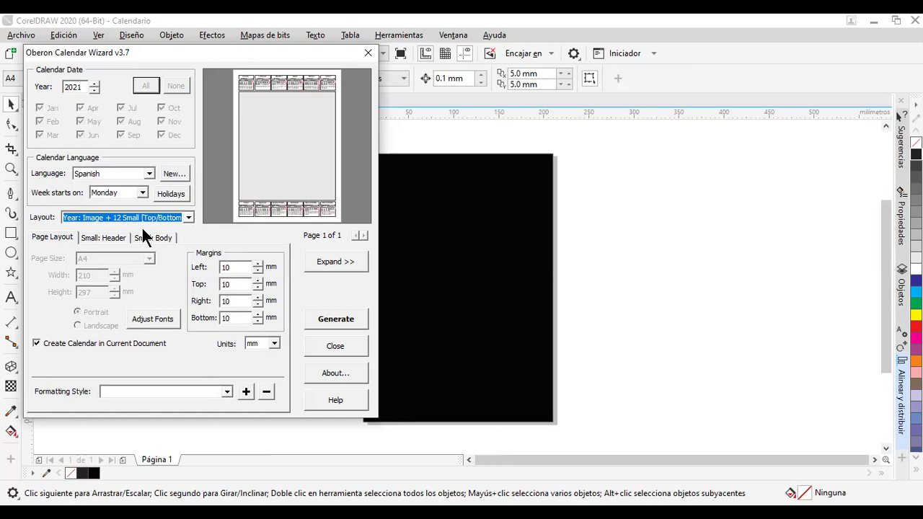
{"action": "key", "text": "Down"}
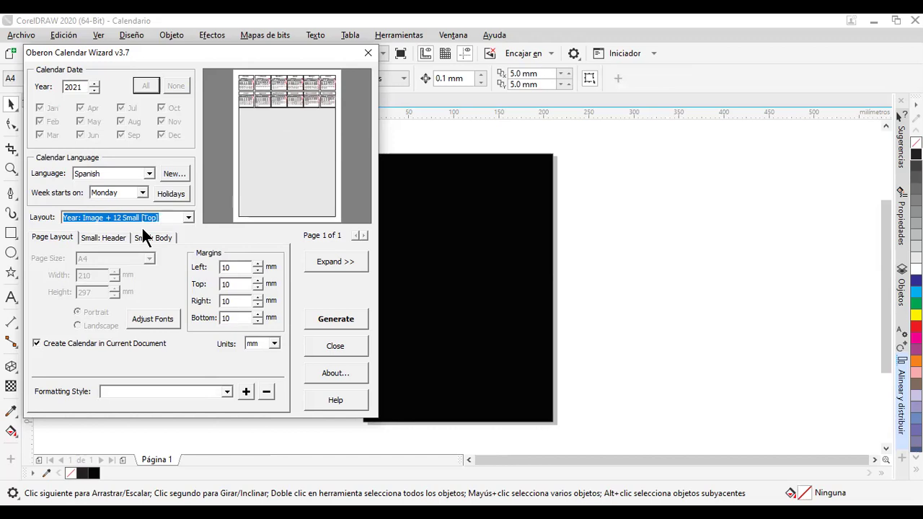
{"action": "key", "text": "Down"}
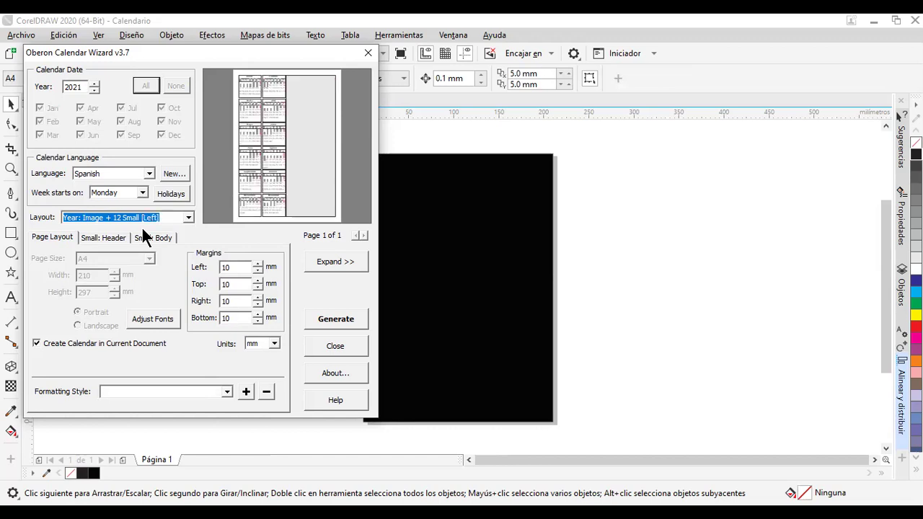
{"action": "key", "text": "Down"}
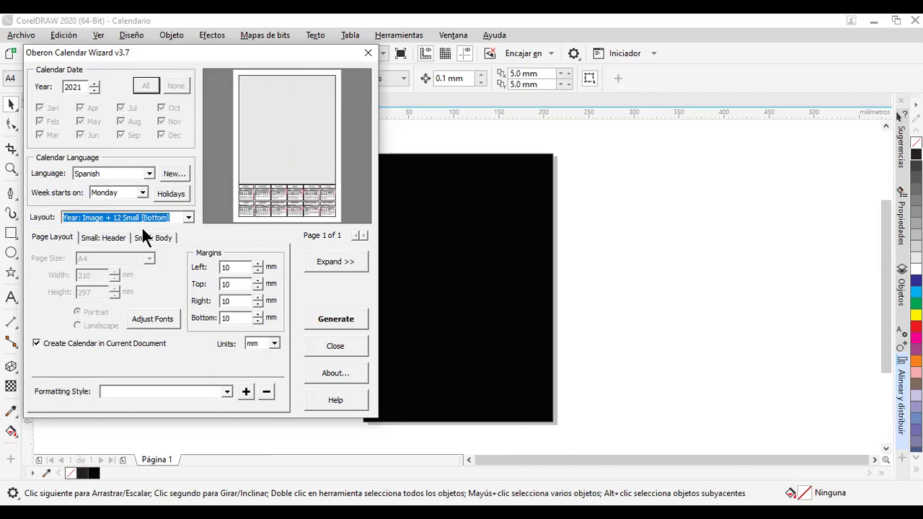
{"action": "key", "text": "Down"}
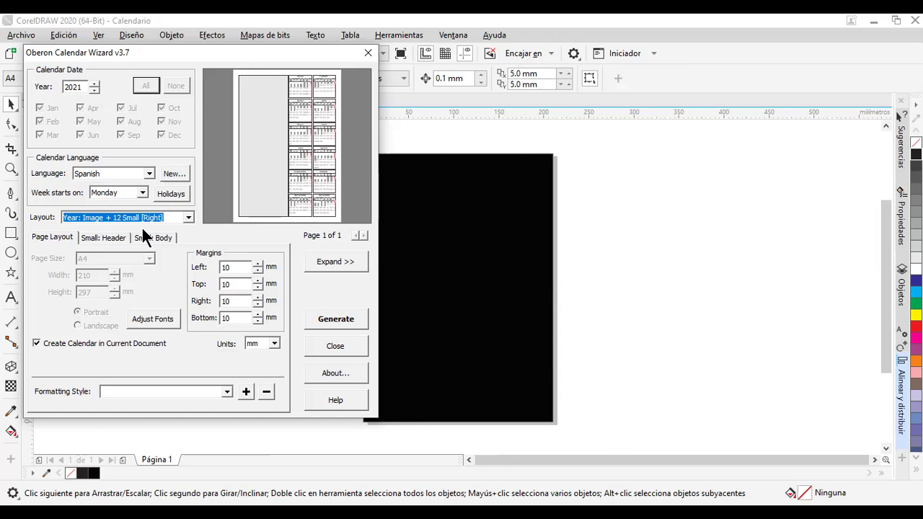
{"action": "key", "text": "Down"}
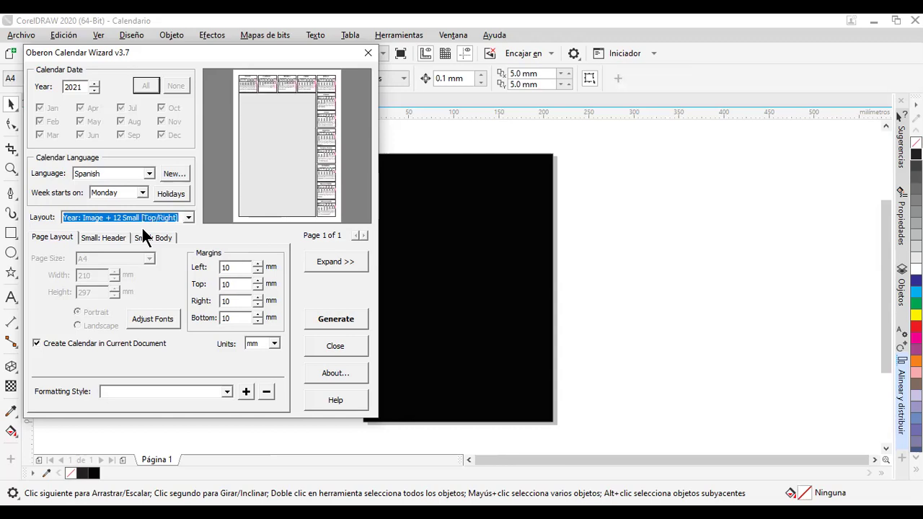
Set the calendar layout to Year: Image + 12 Small [3x4] and expand the wizard to the large preview.
{"action": "key", "text": "Tab"}
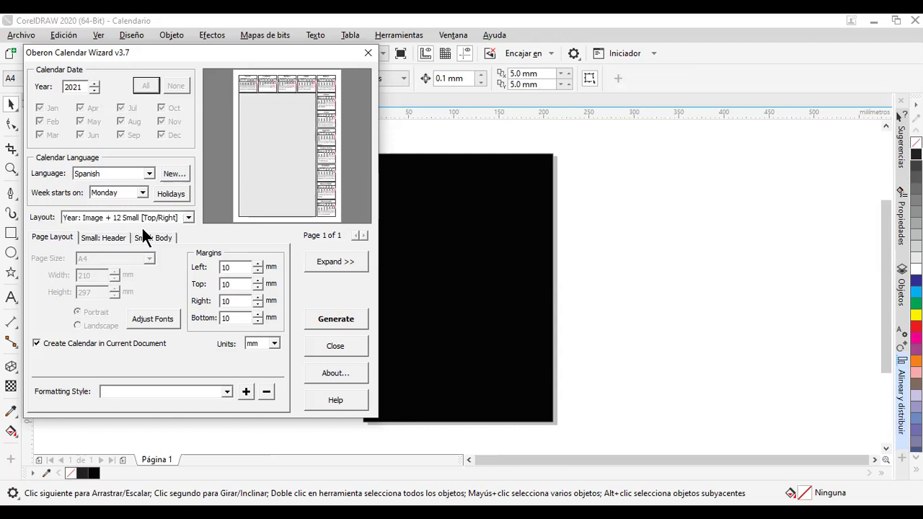
{"action": "key", "text": "shift+Tab"}
{"action": "key", "text": "Up"}
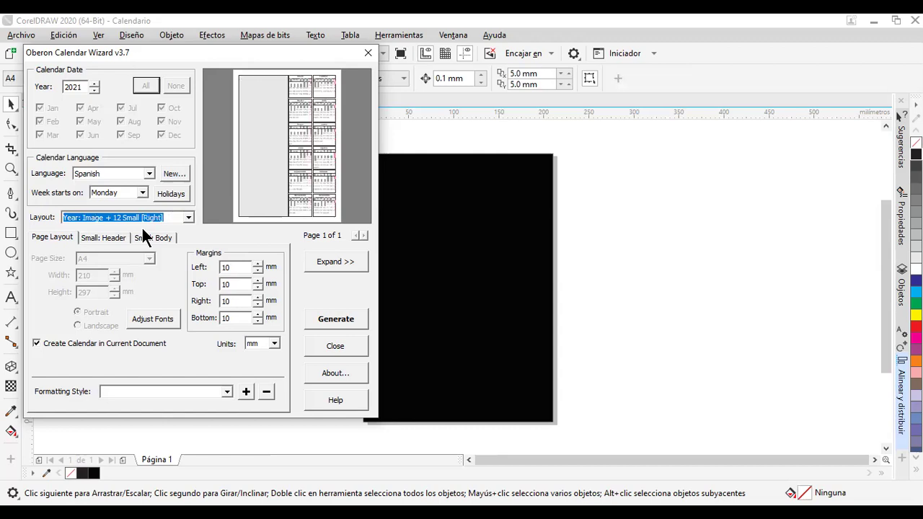
{"action": "key", "text": "Up"}
{"action": "key", "text": "Up"}
{"action": "key", "text": "Up"}
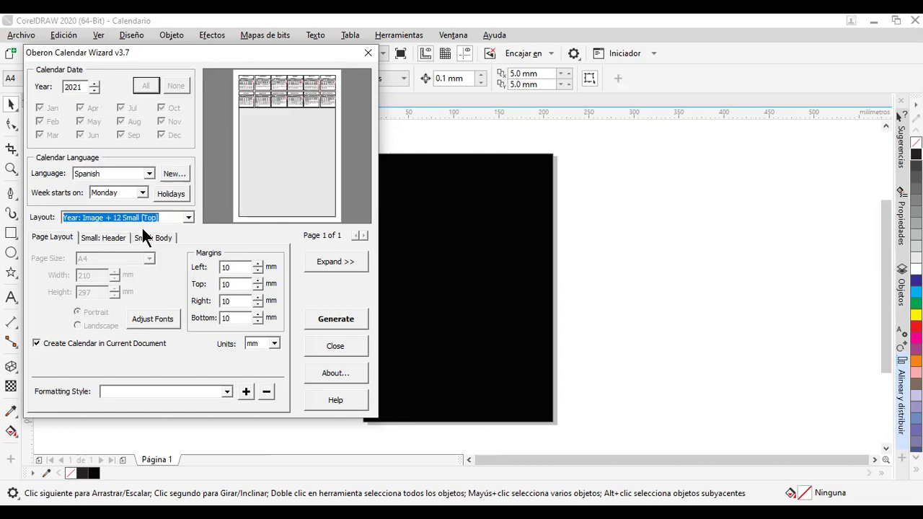
{"action": "key", "text": "Up"}
{"action": "key", "text": "Up"}
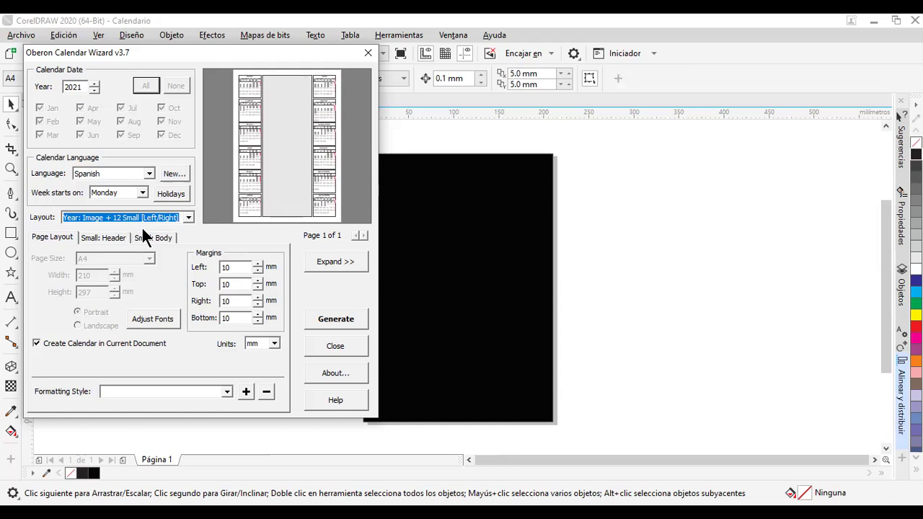
{"action": "key", "text": "Up"}
{"action": "key", "text": "Up"}
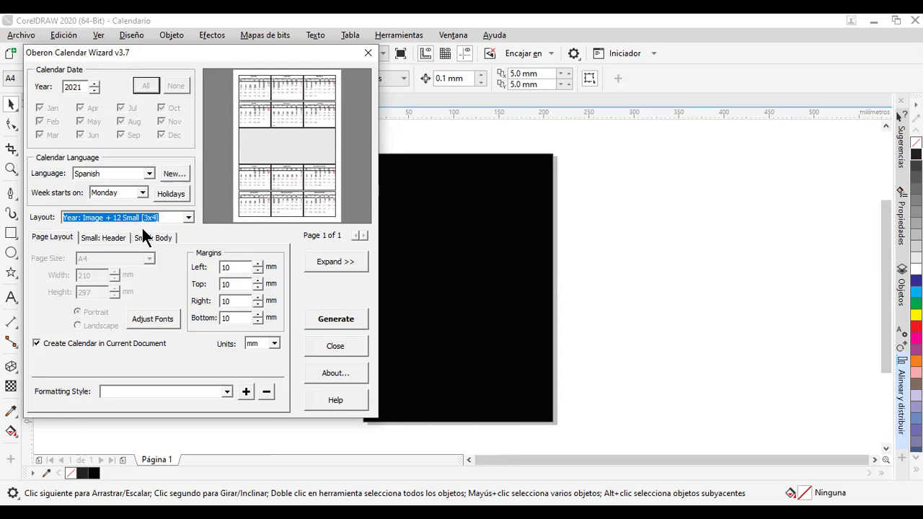
{"action": "key", "text": "Up"}
{"action": "key", "text": "Down"}
{"action": "left_click", "coordinate": [336, 267]}
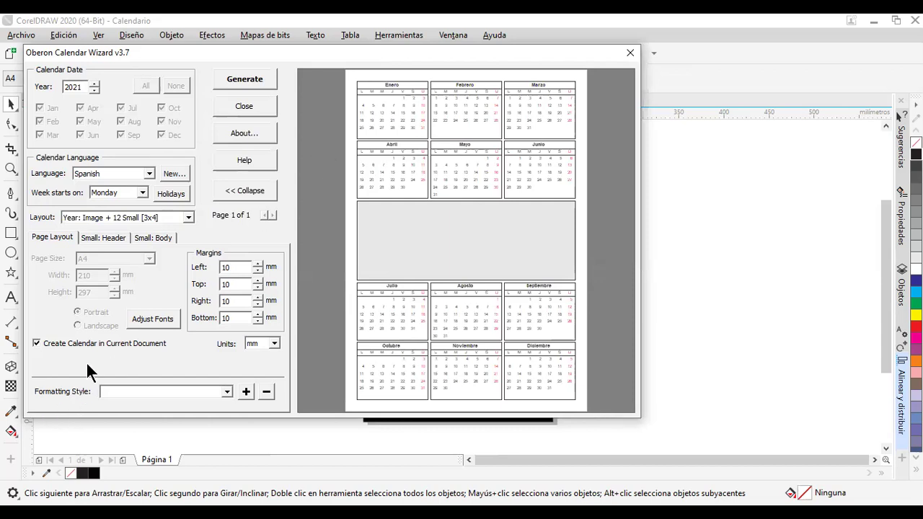
Give the month title in the small calendars' header a near-black background colour.
{"action": "left_click", "coordinate": [94, 240]}
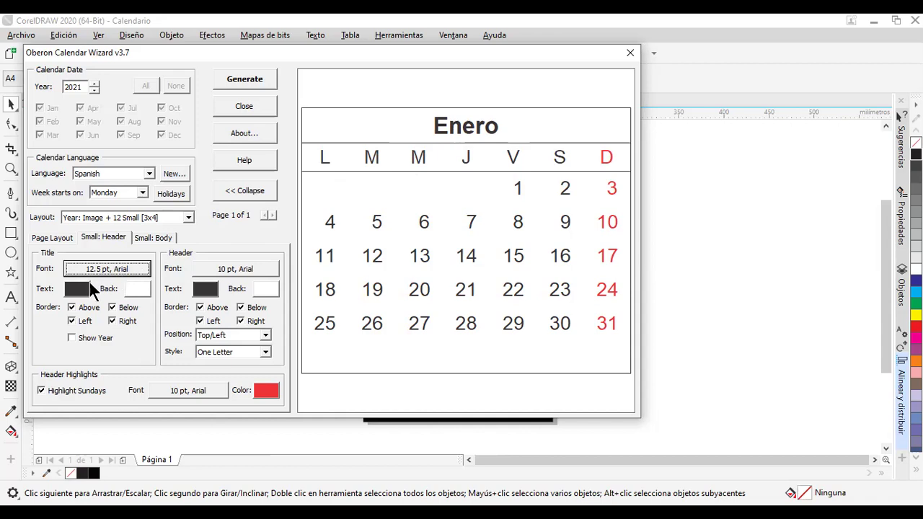
{"action": "left_click", "coordinate": [135, 287]}
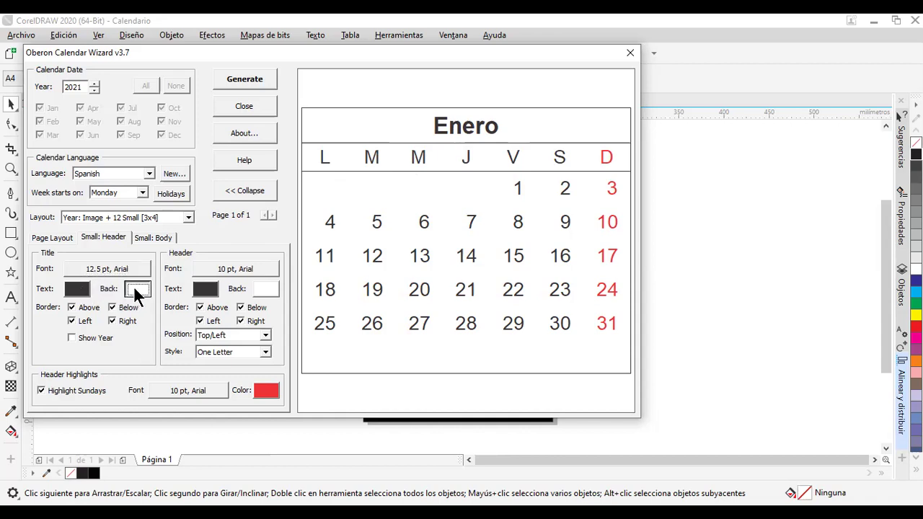
{"action": "left_click", "coordinate": [135, 290]}
{"action": "left_click", "coordinate": [281, 326]}
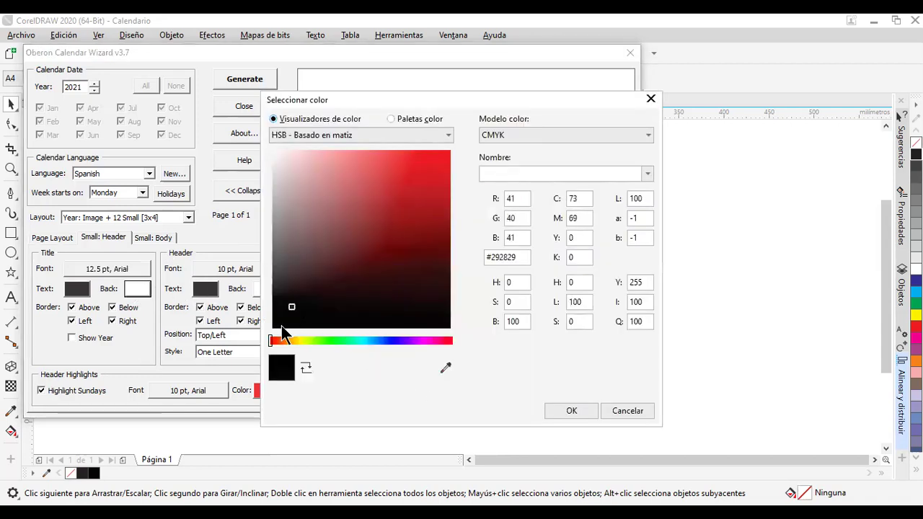
{"action": "left_click", "coordinate": [555, 408]}
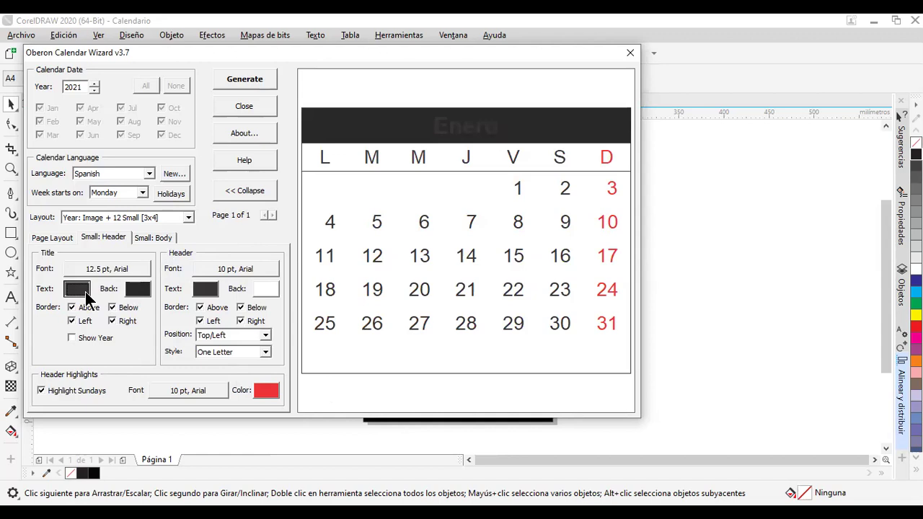
Set the small calendars' month title text to a yellow-green of C:21 M:0 Y:100 K:0.
{"action": "left_click", "coordinate": [85, 290]}
{"action": "left_click", "coordinate": [305, 340]}
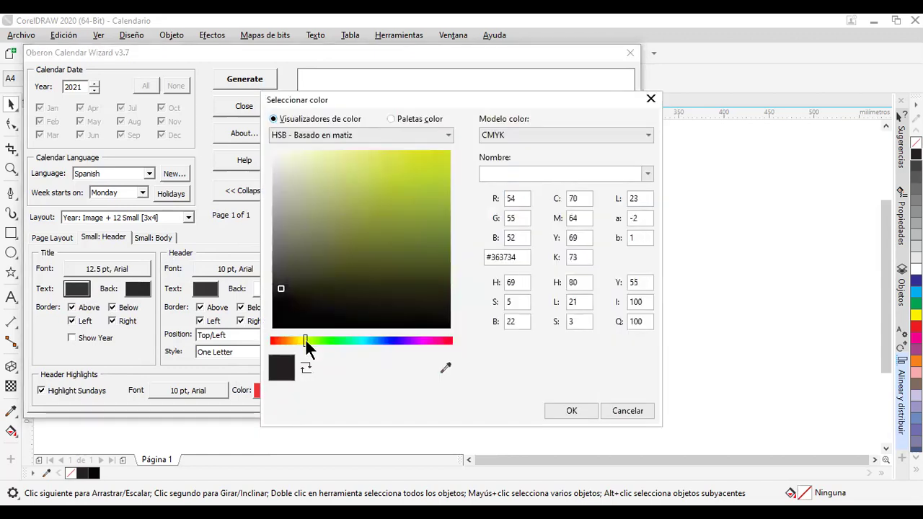
{"action": "left_click_drag", "start_coordinate": [395, 219], "coordinate": [517, 118]}
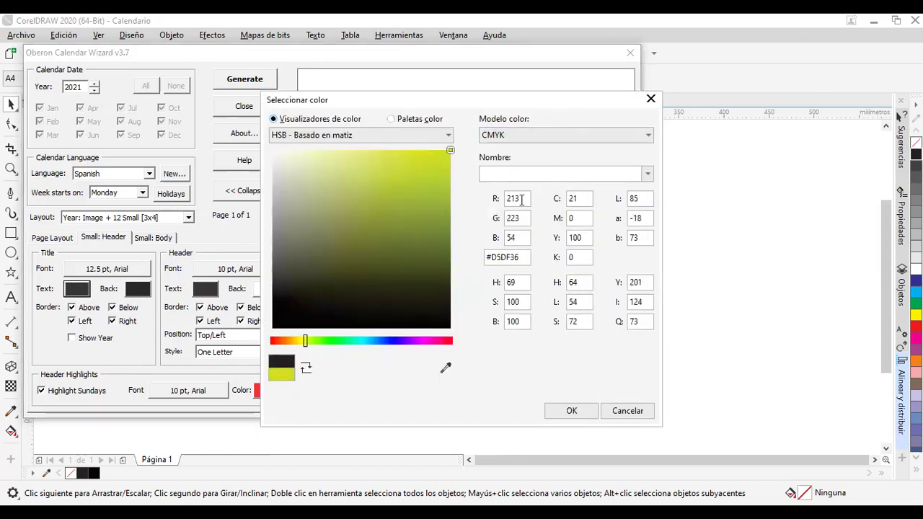
{"action": "left_click", "coordinate": [567, 409]}
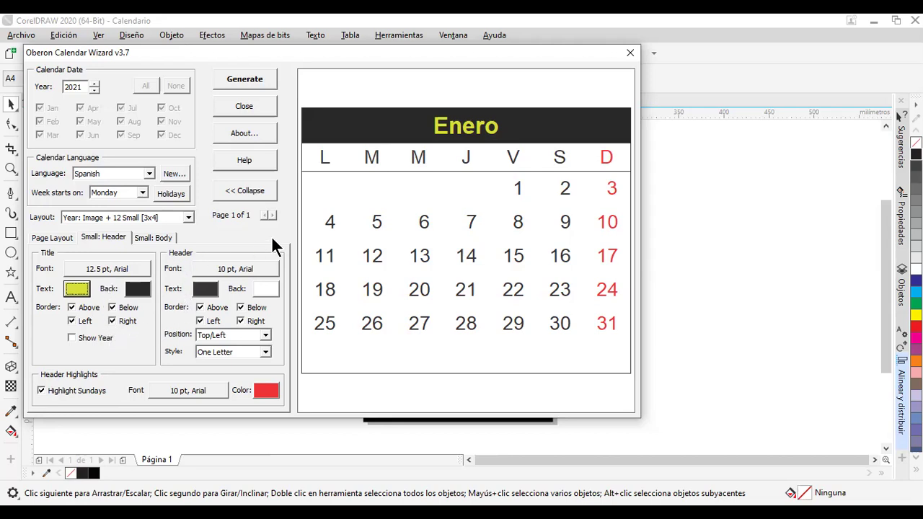
Try to set the small calendars' weekday header text to a yellow-green of C:19 M:0 Y:100 K:0.
{"action": "left_click", "coordinate": [218, 287]}
{"action": "left_click", "coordinate": [304, 340]}
{"action": "left_click", "coordinate": [448, 152]}
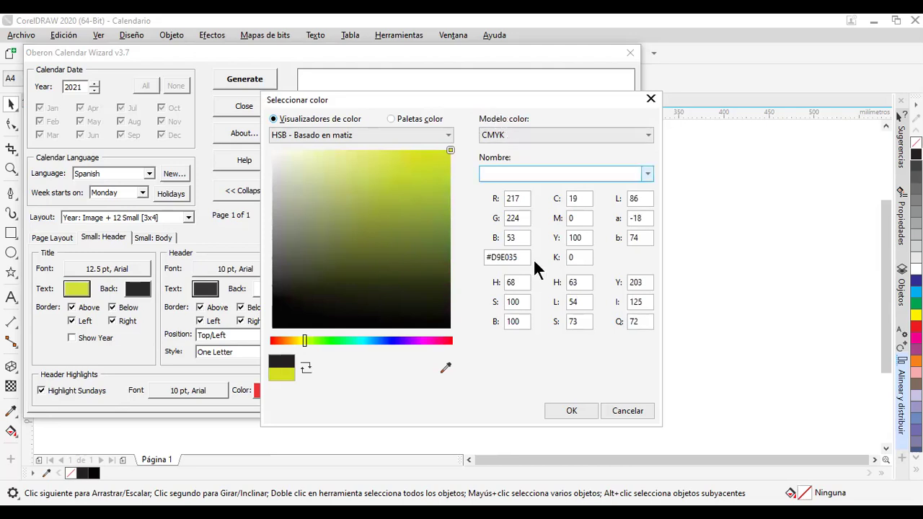
{"action": "left_click", "coordinate": [570, 410]}
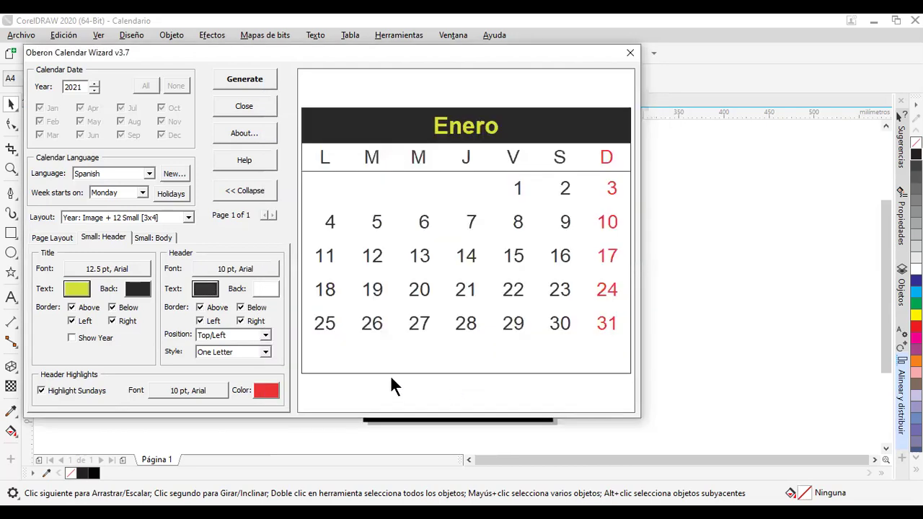
Colour the small calendars' weekday header text yellow-green C:21 M:0 Y:100 K:0 and its background near-black C:75 M:68 Y:65 K:90.
{"action": "left_click", "coordinate": [209, 293]}
{"action": "left_click", "coordinate": [445, 368]}
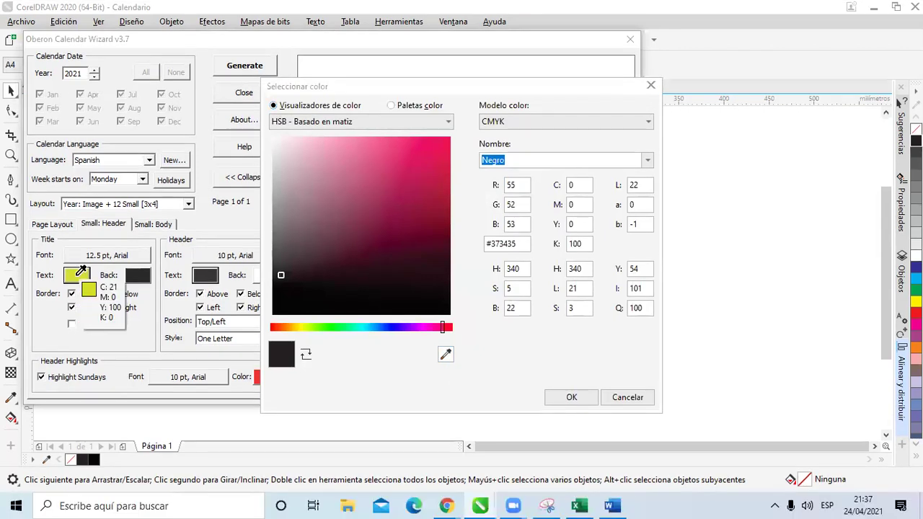
{"action": "left_click", "coordinate": [78, 274]}
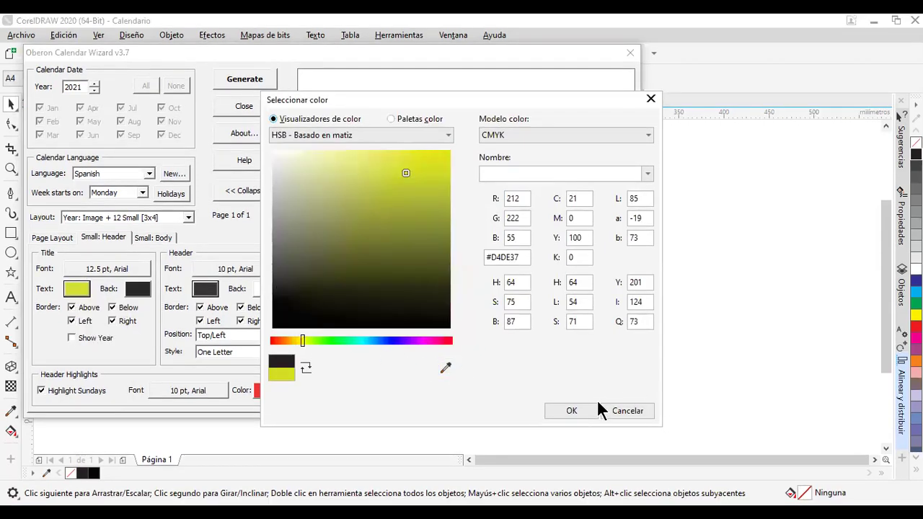
{"action": "left_click", "coordinate": [576, 411]}
{"action": "left_click", "coordinate": [564, 413]}
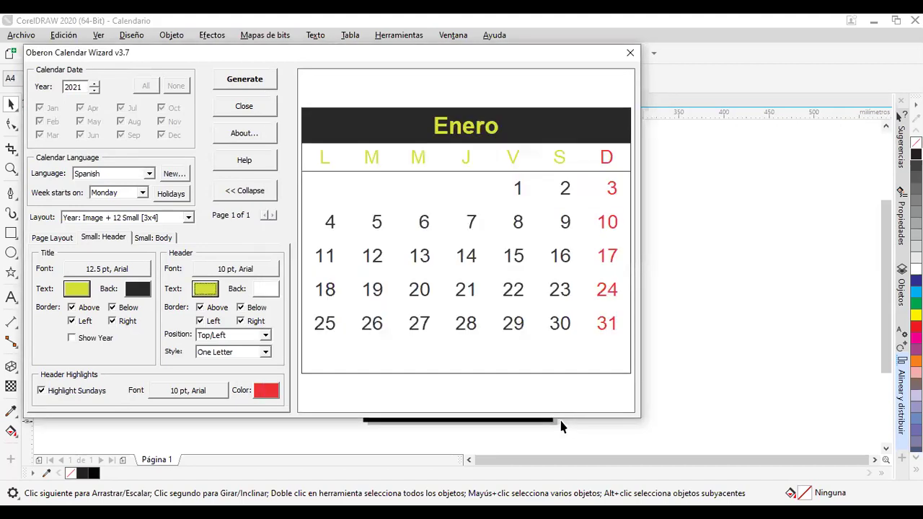
{"action": "left_click", "coordinate": [266, 288]}
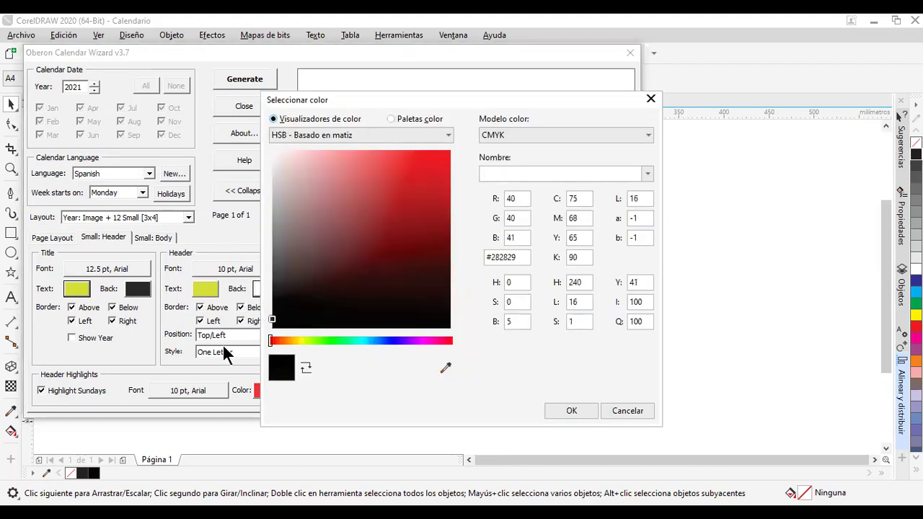
{"action": "left_click", "coordinate": [563, 408]}
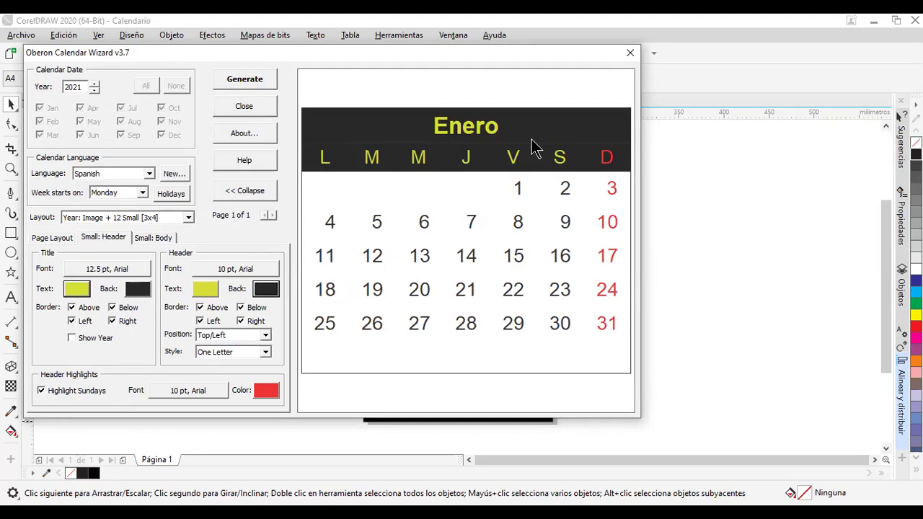
Set the month title background to yellow-green C:21 M:0 Y:100 K:0 and its text to near-black C:75 M:68 Y:65 K:90.
{"action": "left_click", "coordinate": [141, 291]}
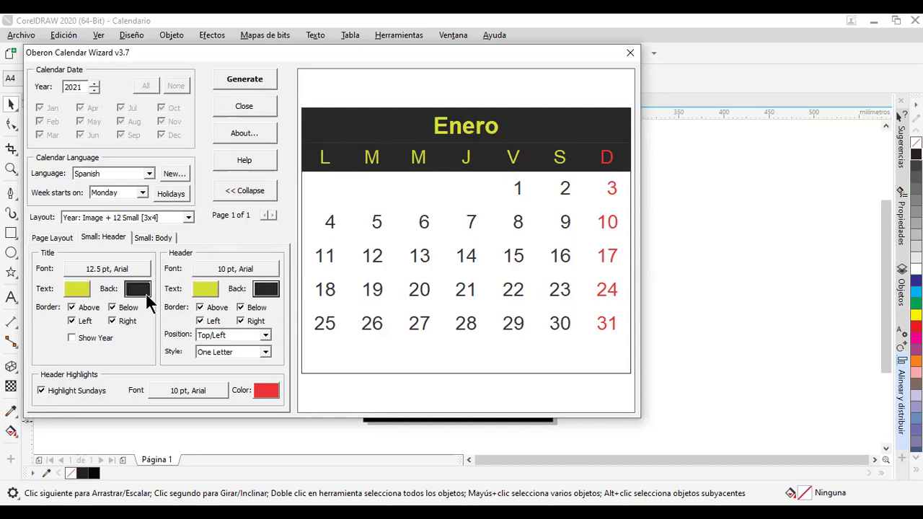
{"action": "left_click", "coordinate": [305, 341]}
{"action": "left_click_drag", "start_coordinate": [377, 299], "coordinate": [479, 138]}
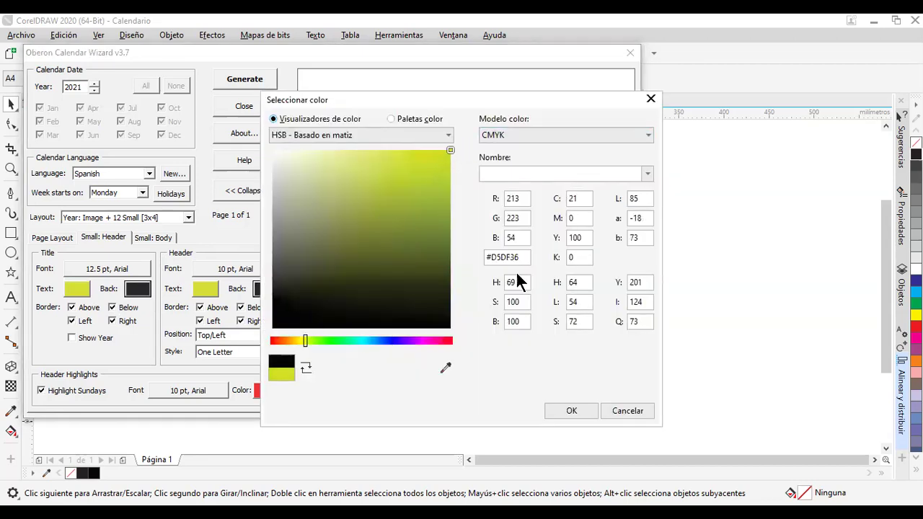
{"action": "left_click", "coordinate": [570, 411]}
{"action": "left_click", "coordinate": [83, 293]}
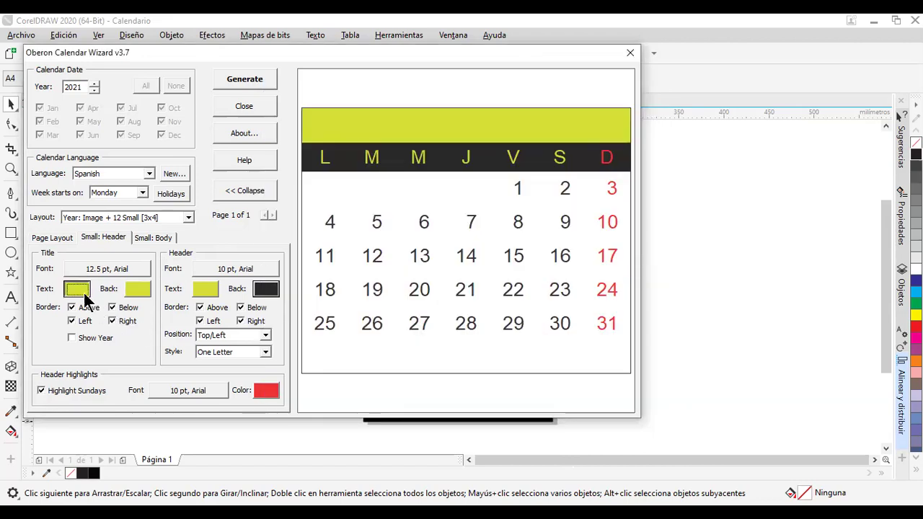
{"action": "left_click_drag", "start_coordinate": [284, 310], "coordinate": [273, 329]}
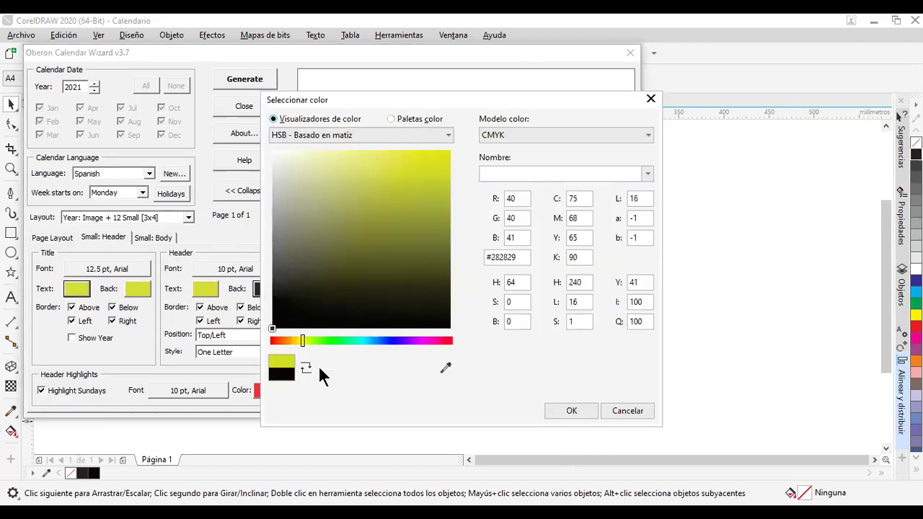
{"action": "left_click", "coordinate": [567, 413]}
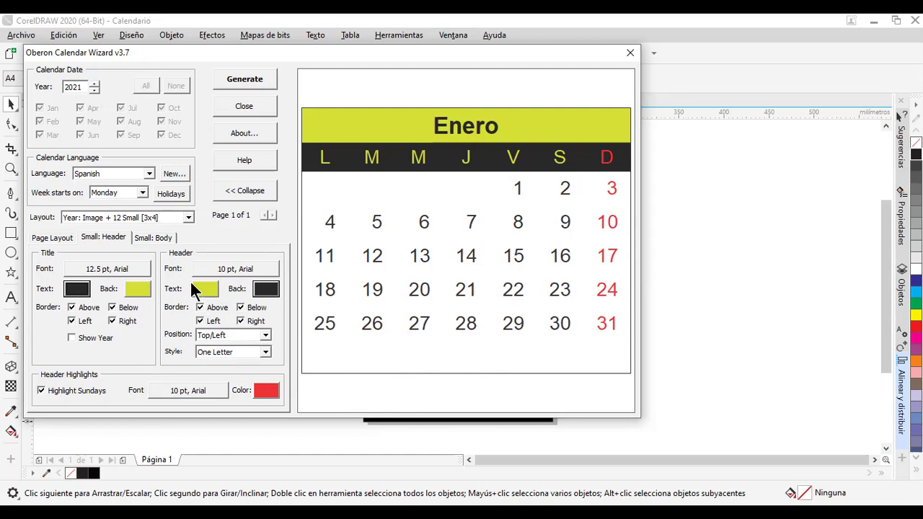
Give the small calendars' body a near-black background of C:75 M:68 Y:65 K:90.
{"action": "left_click", "coordinate": [161, 239]}
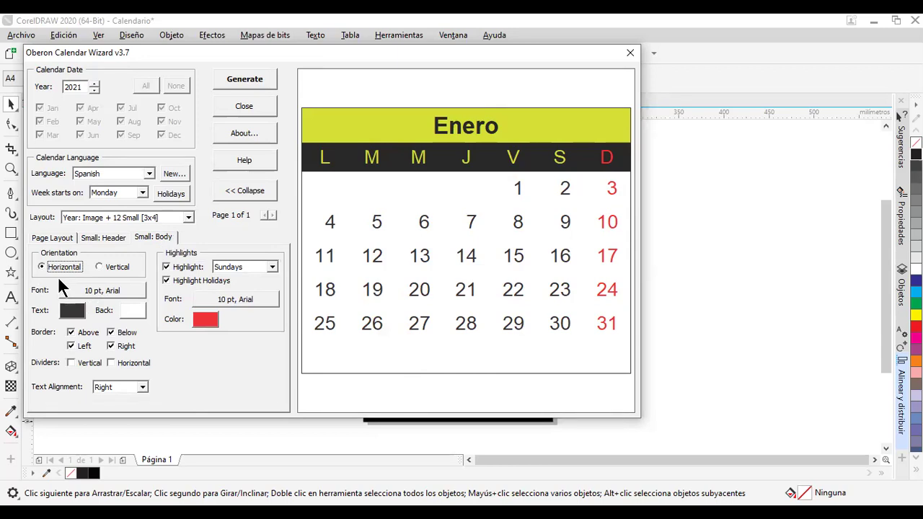
{"action": "left_click", "coordinate": [132, 310]}
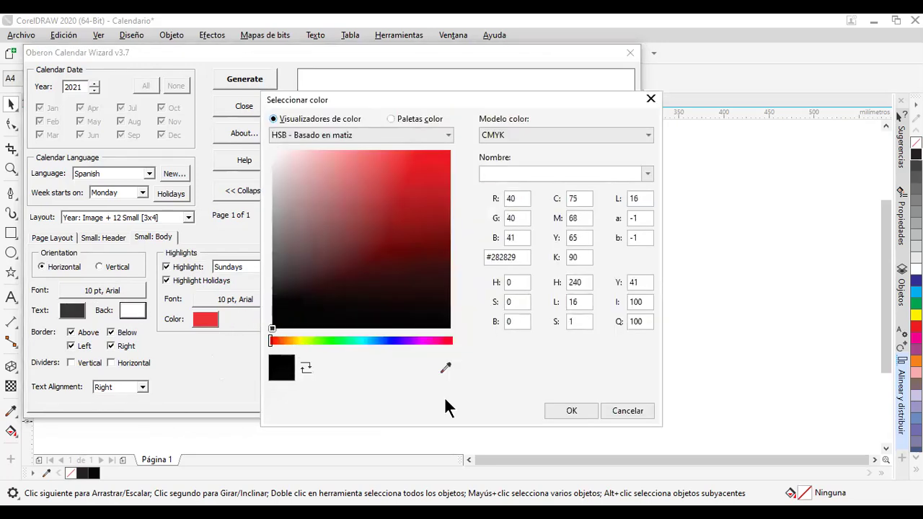
{"action": "left_click", "coordinate": [553, 410]}
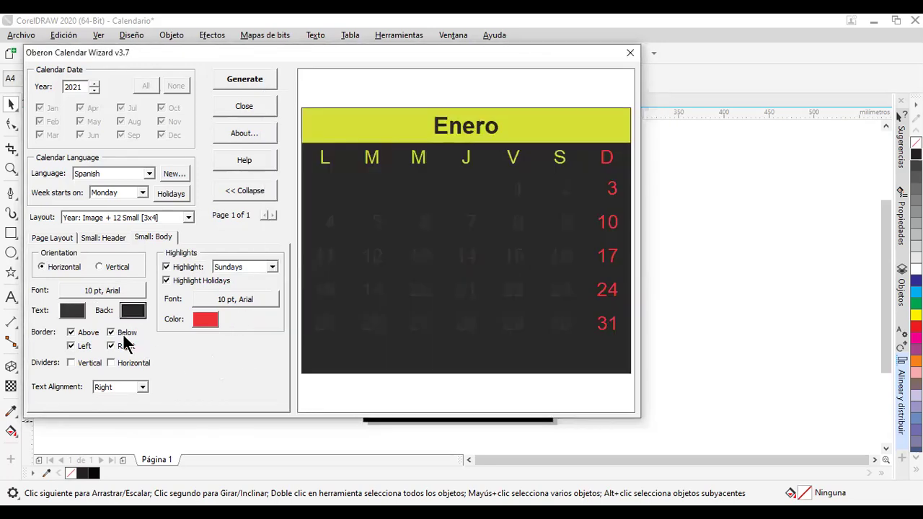
Set the day number text in the small calendars' body to a yellow of C:15 M:0 Y:100 K:0.
{"action": "left_click", "coordinate": [81, 317]}
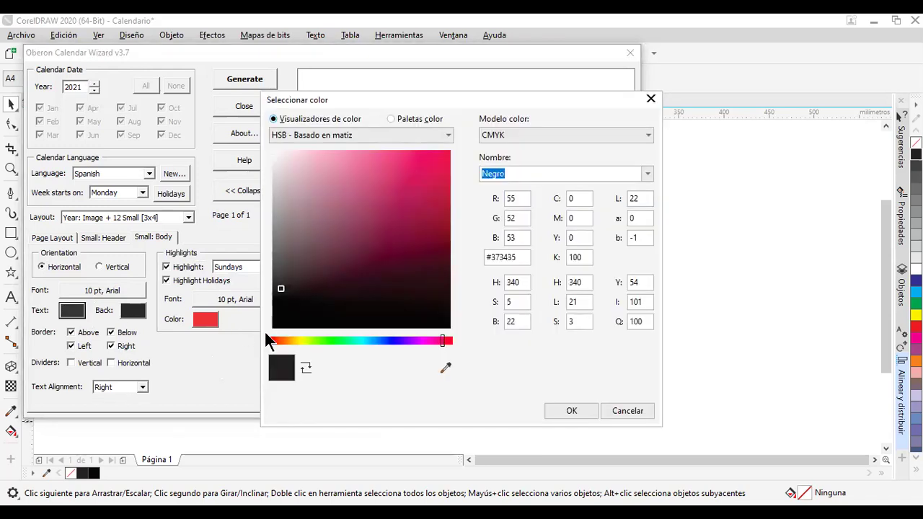
{"action": "left_click", "coordinate": [310, 341]}
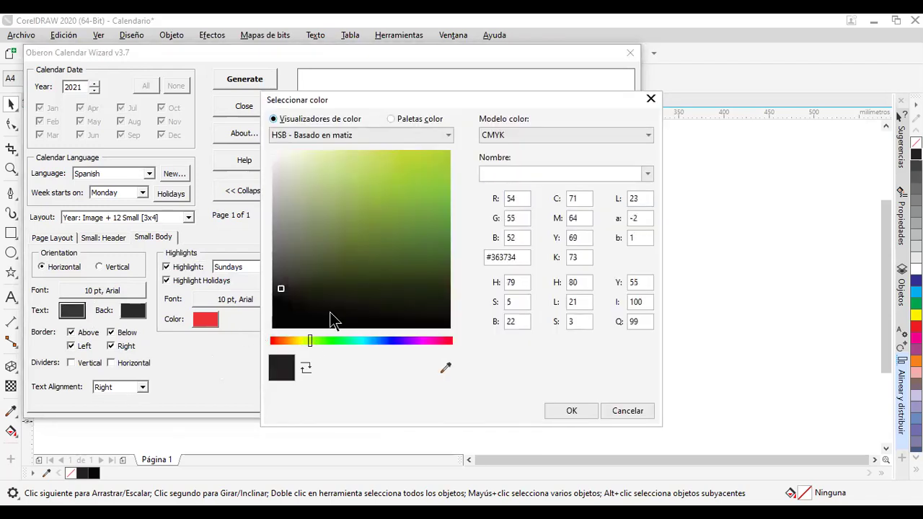
{"action": "left_click_drag", "start_coordinate": [418, 173], "coordinate": [456, 139]}
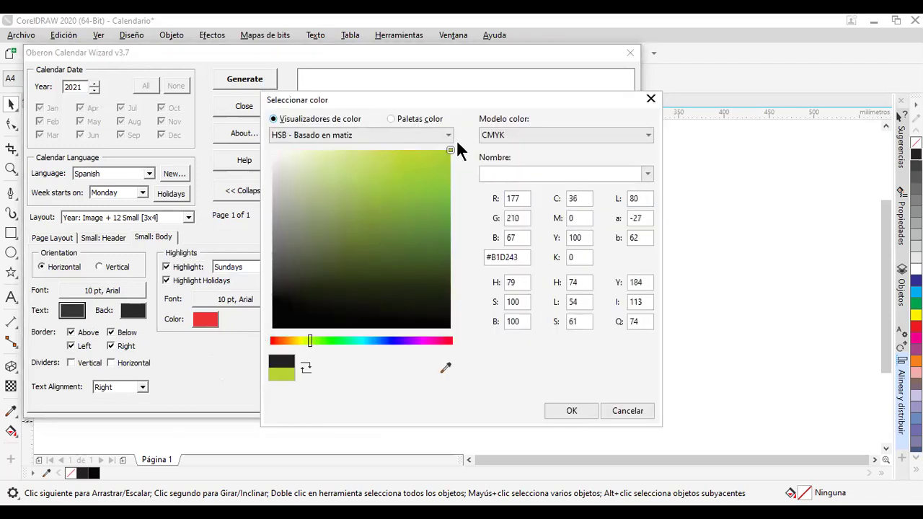
{"action": "left_click", "coordinate": [305, 340]}
{"action": "left_click_drag", "start_coordinate": [302, 340], "coordinate": [303, 340]}
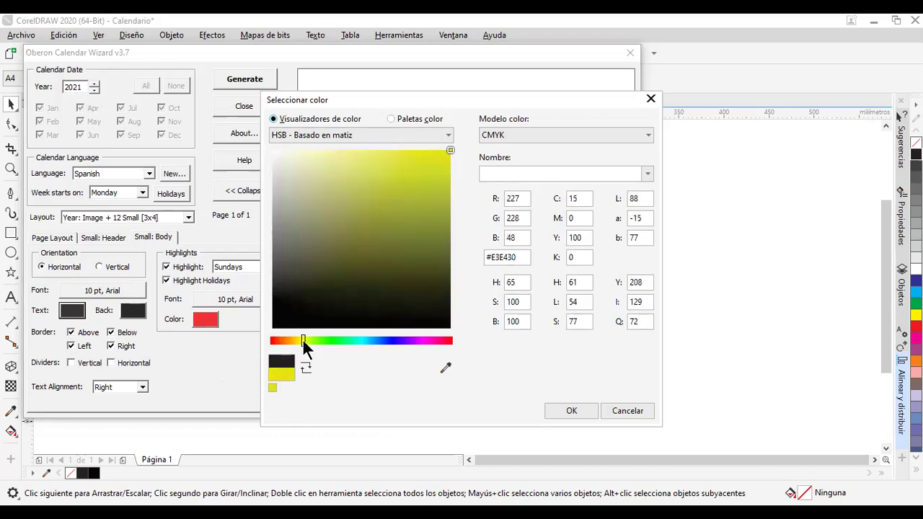
{"action": "left_click", "coordinate": [559, 409]}
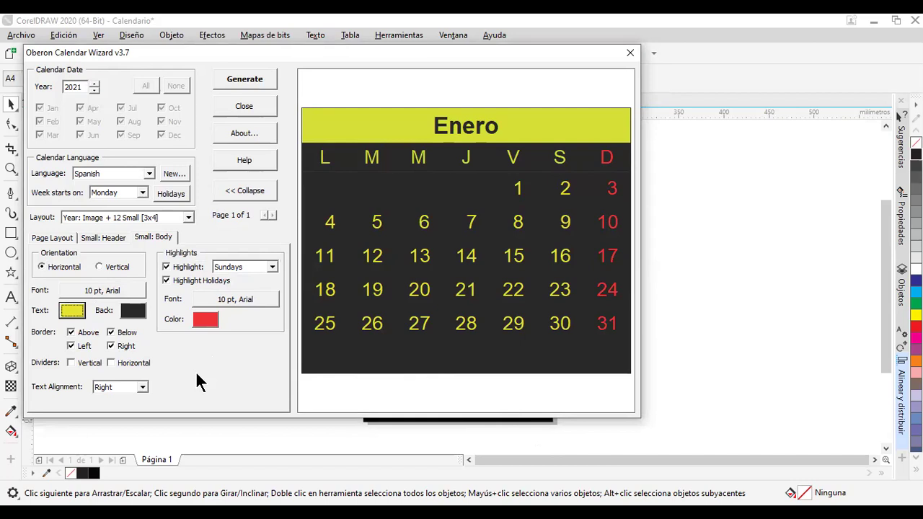
Turn on horizontal and vertical dividers in the small calendars' body, then generate the calendar and close the wizard.
{"action": "left_click", "coordinate": [135, 363]}
{"action": "left_click", "coordinate": [77, 362]}
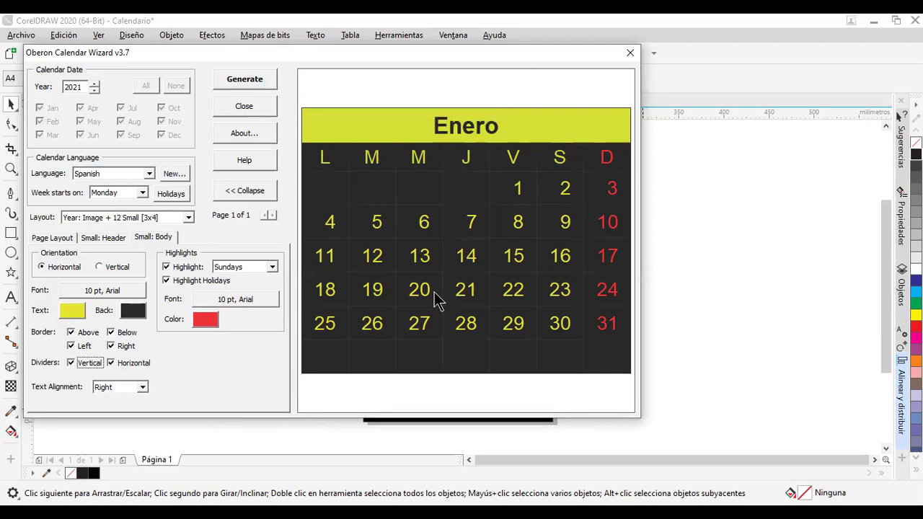
{"action": "left_click", "coordinate": [254, 83]}
{"action": "left_click", "coordinate": [393, 267]}
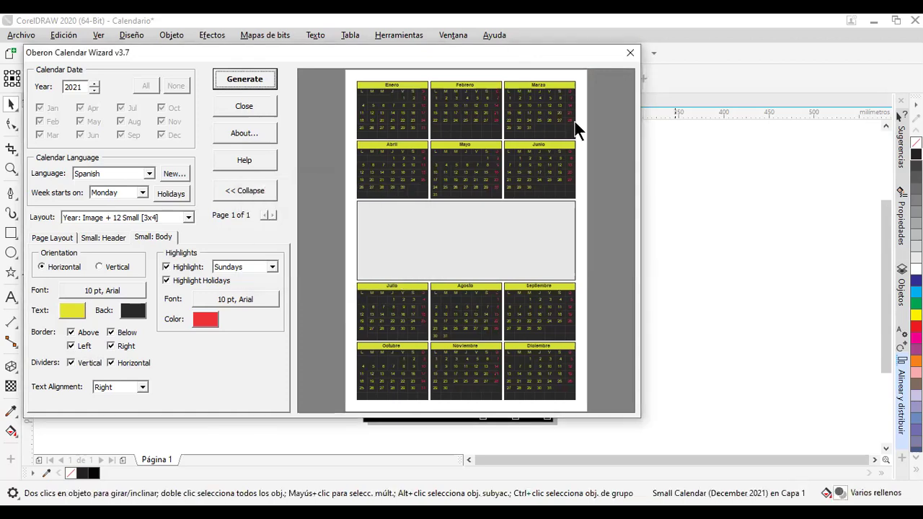
{"action": "left_click", "coordinate": [632, 51]}
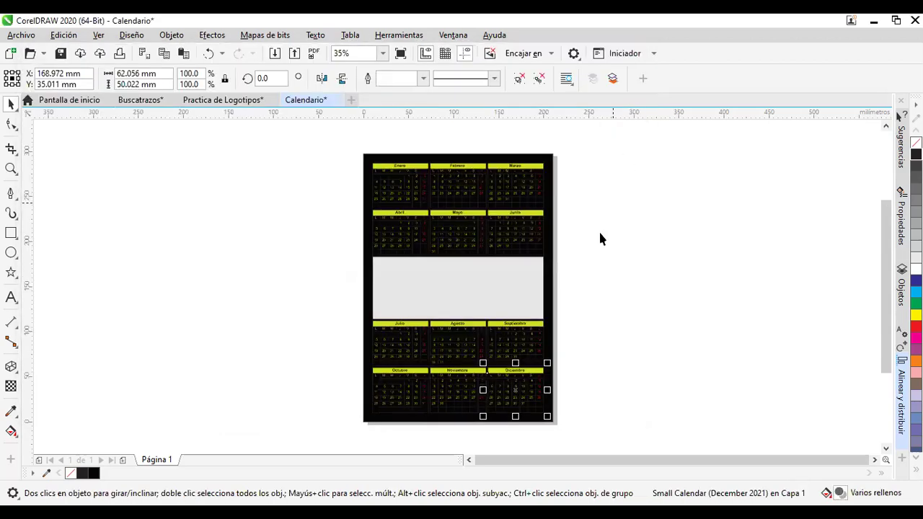
Delete the light grey image placeholder rectangle between the June and July rows of the generated calendar.
{"action": "scroll", "coordinate": [540, 300], "scroll_direction": "up", "scroll_amount": 2}
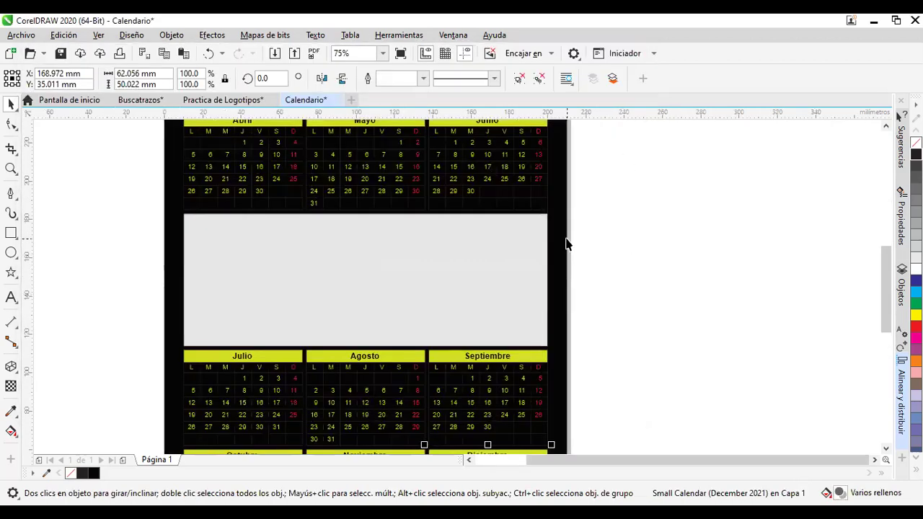
{"action": "scroll", "coordinate": [607, 233], "scroll_direction": "down", "scroll_amount": 2}
{"action": "left_click_drag", "start_coordinate": [608, 214], "coordinate": [643, 328]}
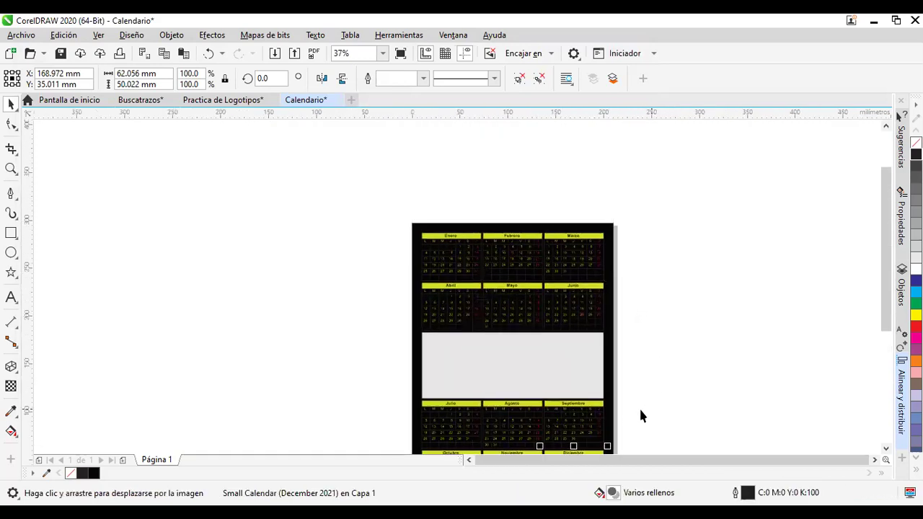
{"action": "scroll", "coordinate": [638, 413], "scroll_direction": "up", "scroll_amount": 2}
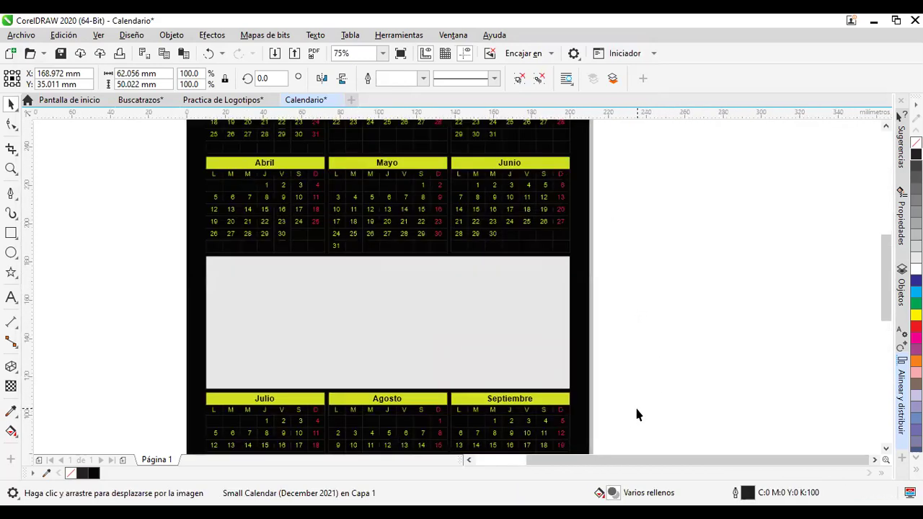
{"action": "left_click", "coordinate": [493, 364]}
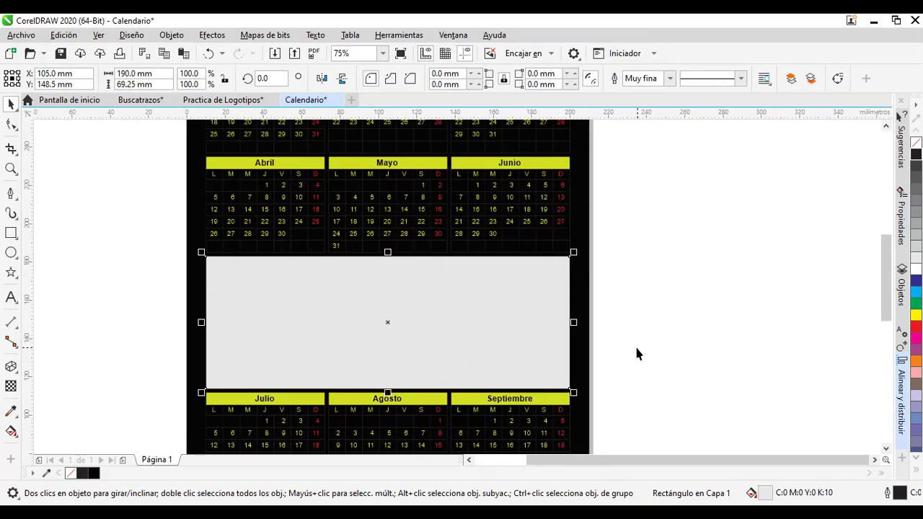
{"action": "key", "text": "Delete"}
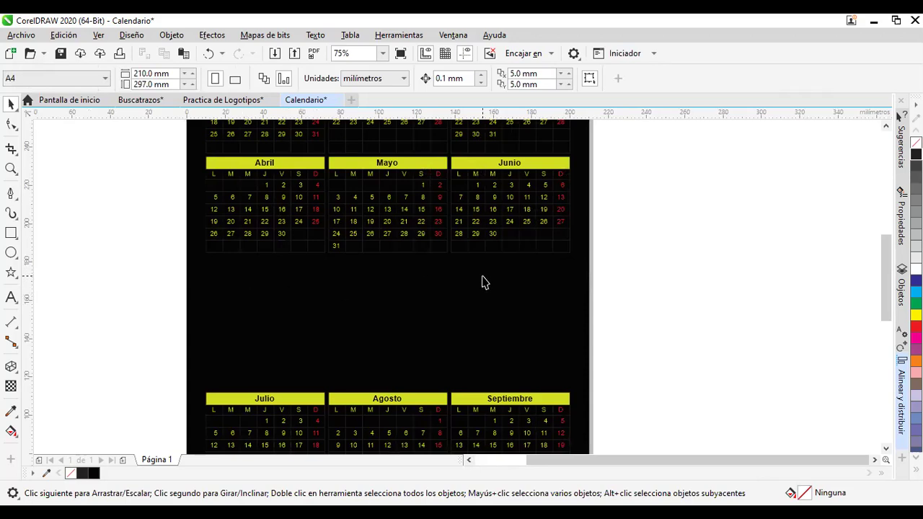
Draw a thin horizontal rectangle about 73 by 7 mm just below the Abril calendar, starting at its left edge.
{"action": "left_click", "coordinate": [12, 233]}
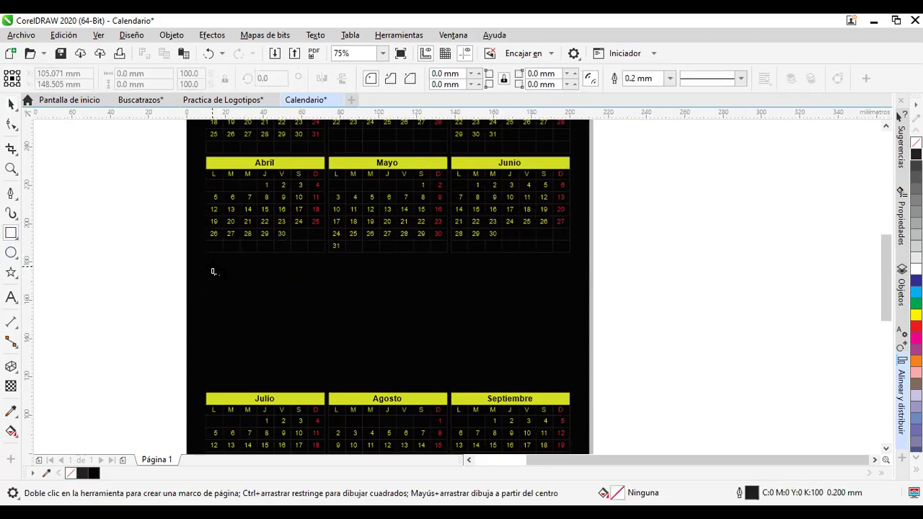
{"action": "left_click_drag", "start_coordinate": [206, 266], "coordinate": [350, 282]}
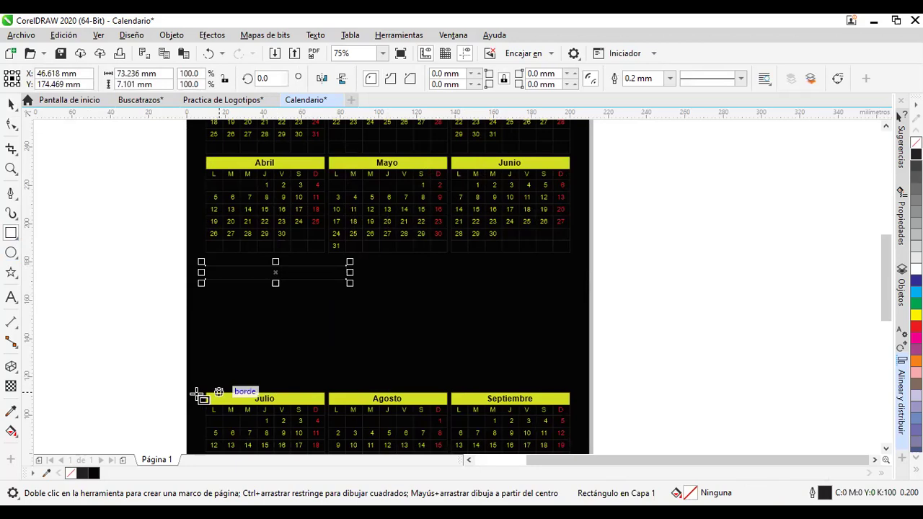
{"action": "left_click", "coordinate": [12, 411]}
{"action": "left_click", "coordinate": [227, 392]}
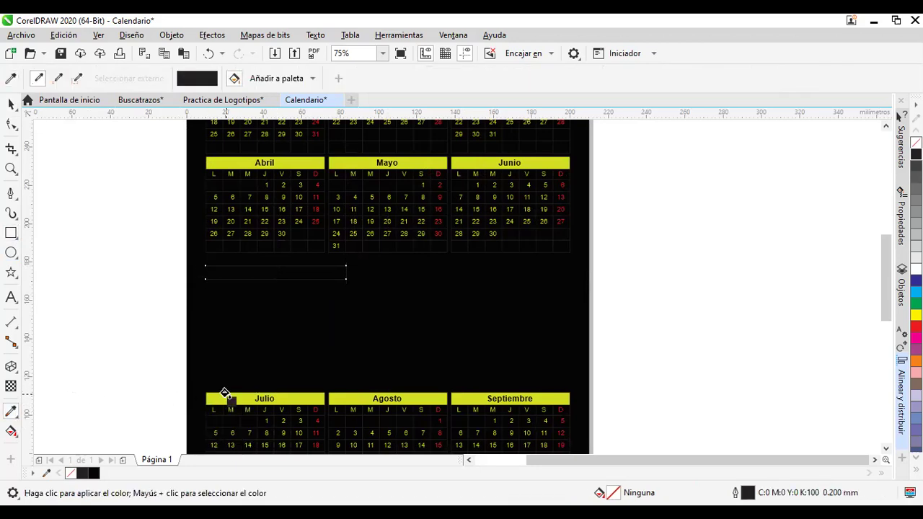
{"action": "left_click", "coordinate": [225, 397]}
{"action": "key", "text": "ctrl+z"}
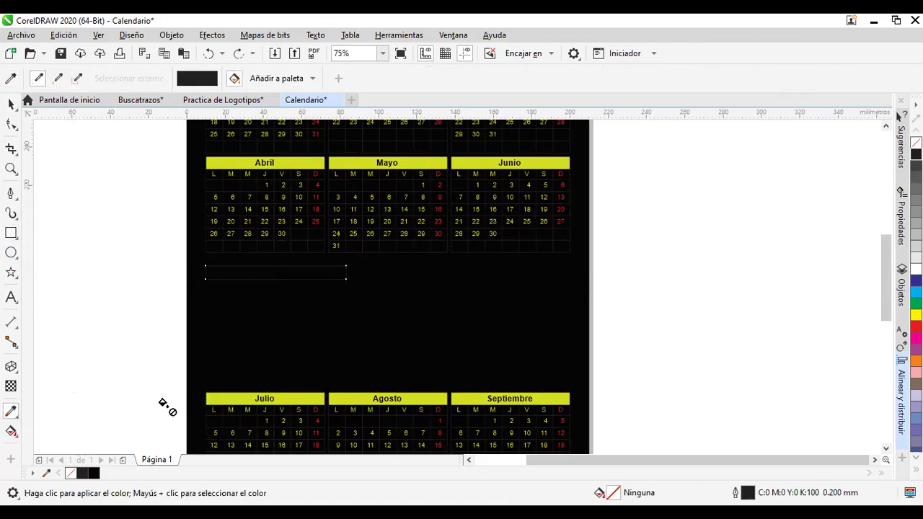
Sample the yellow-green of the Julio title bar and fill the thin rectangle below Abril with it.
{"action": "left_click", "coordinate": [11, 105]}
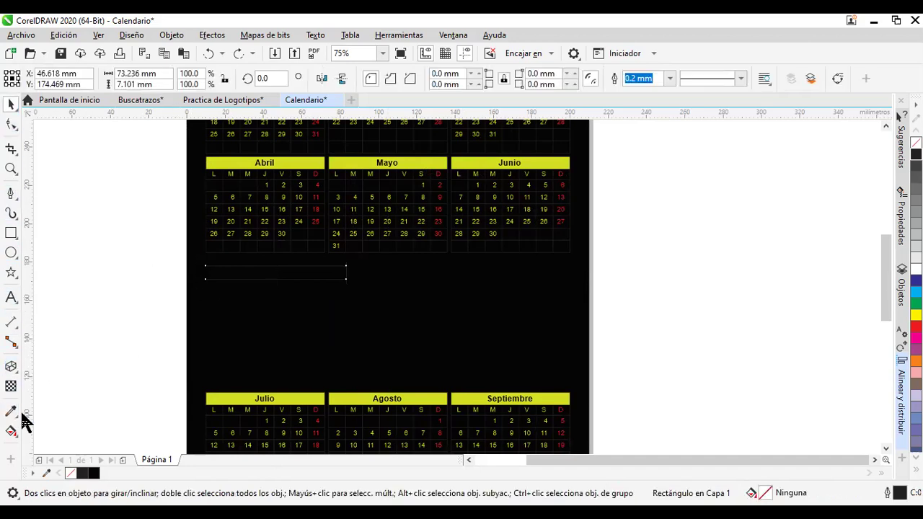
{"action": "left_click", "coordinate": [11, 409]}
{"action": "left_click", "coordinate": [223, 395]}
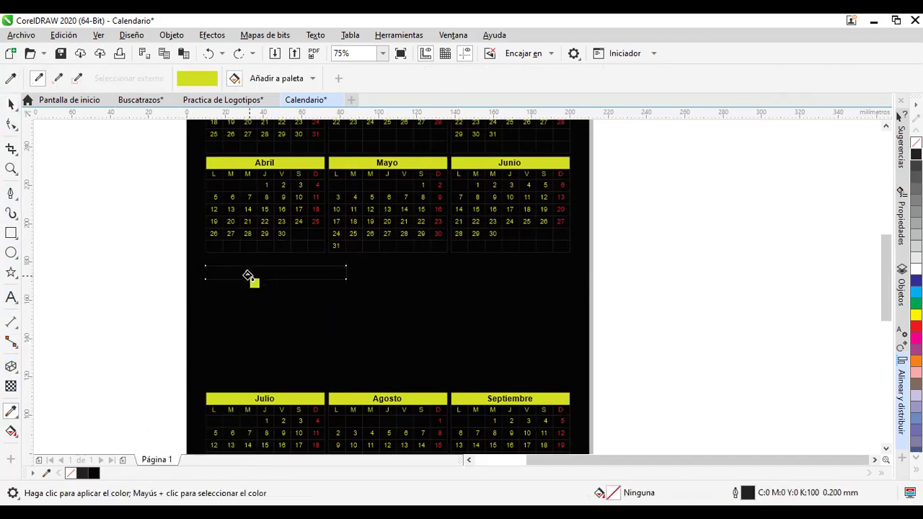
{"action": "left_click", "coordinate": [252, 270]}
{"action": "left_click", "coordinate": [10, 105]}
{"action": "key", "text": "space"}
{"action": "left_click", "coordinate": [391, 274]}
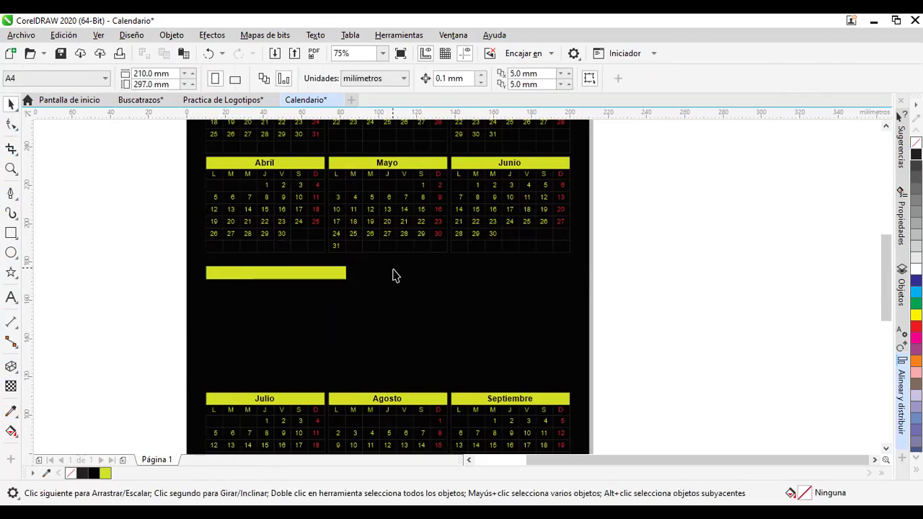
Duplicate the yellow-green bar horizontally so the copy ends flush with the right edge of the Junio calendar.
{"action": "left_click", "coordinate": [324, 274]}
{"action": "left_click_drag", "start_coordinate": [324, 274], "coordinate": [550, 267]}
{"action": "left_click", "coordinate": [686, 274]}
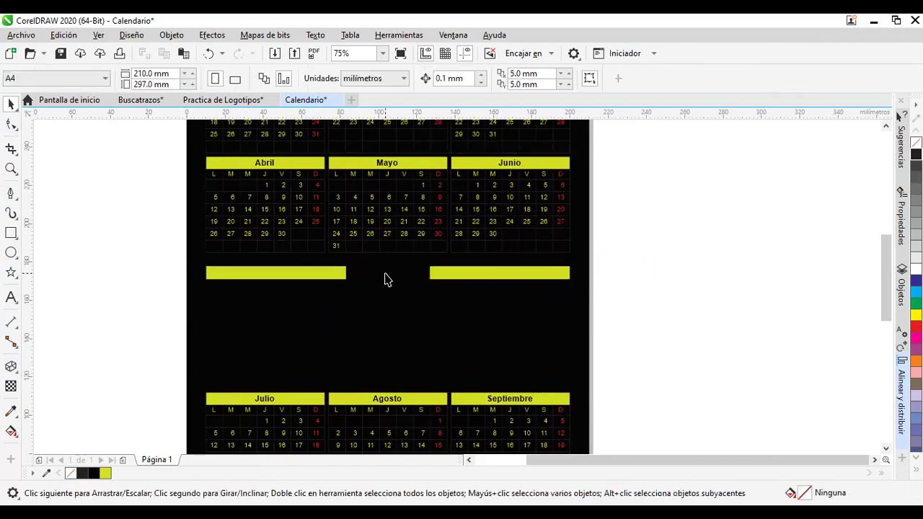
Add the text "2021" between the two yellow-green bars, enlarge it to about 44 pt and fill it white.
{"action": "scroll", "coordinate": [385, 280], "scroll_direction": "up", "scroll_amount": 2}
{"action": "left_click", "coordinate": [10, 296]}
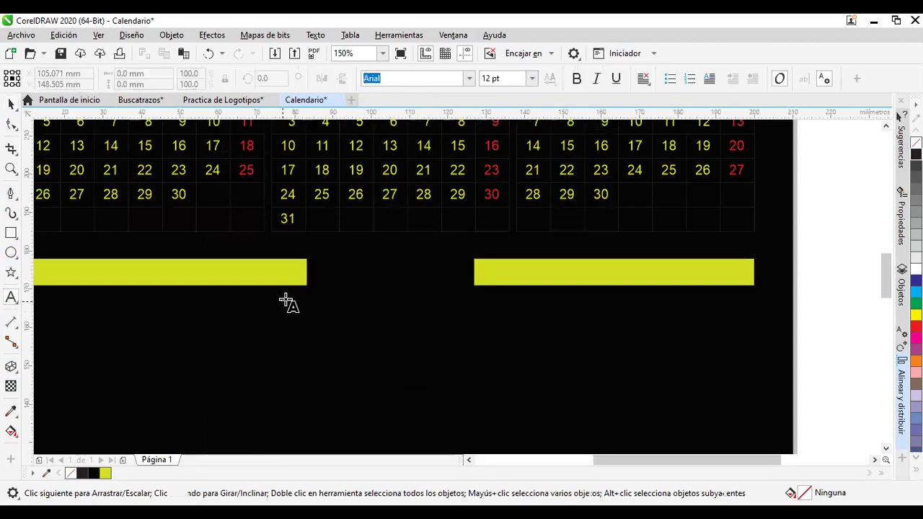
{"action": "left_click", "coordinate": [329, 277]}
{"action": "type", "text": "2021"}
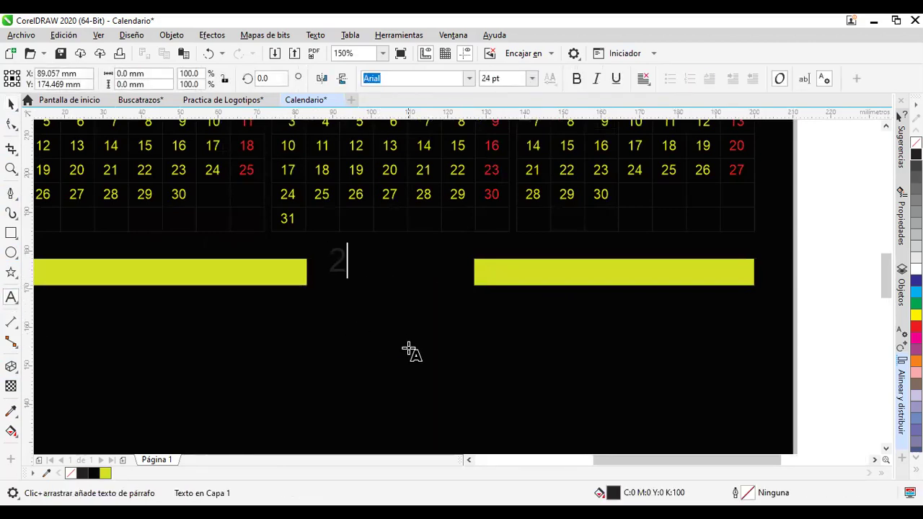
{"action": "left_click", "coordinate": [10, 104]}
{"action": "left_click_drag", "start_coordinate": [399, 279], "coordinate": [455, 310]}
{"action": "left_click", "coordinate": [916, 268]}
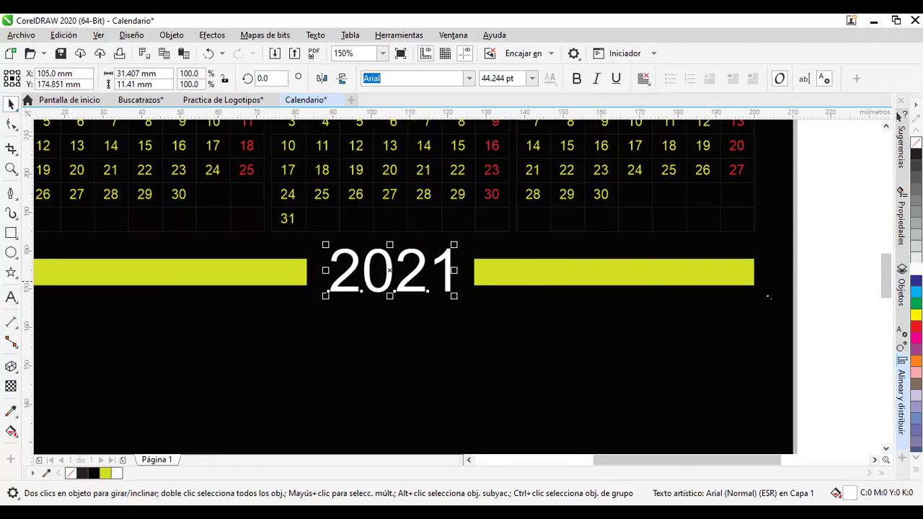
{"action": "left_click", "coordinate": [809, 260]}
Draw a circle about 43 mm in diameter in the empty band, below the left yellow-green bar.
{"action": "scroll", "coordinate": [813, 252], "scroll_direction": "down", "scroll_amount": 2}
{"action": "left_click_drag", "start_coordinate": [813, 252], "coordinate": [806, 292]}
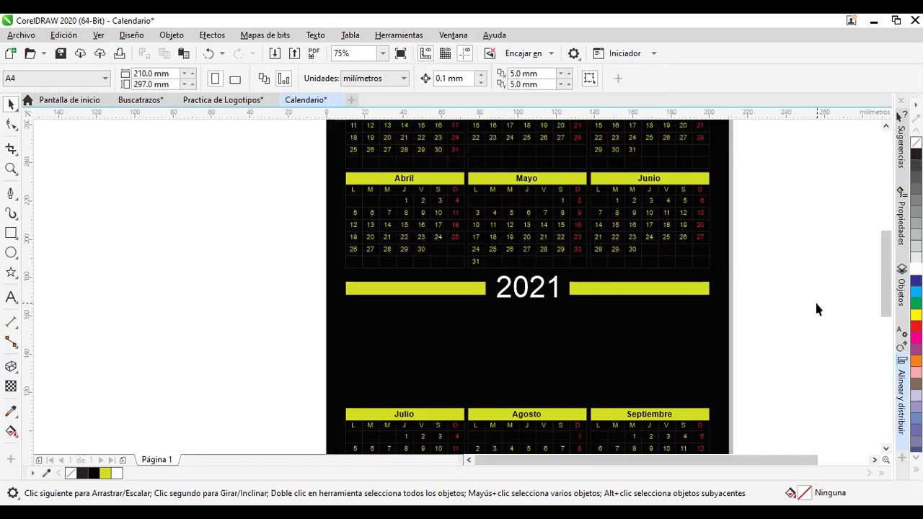
{"action": "scroll", "coordinate": [809, 266], "scroll_direction": "down", "scroll_amount": 2}
{"action": "left_click_drag", "start_coordinate": [808, 266], "coordinate": [653, 264]}
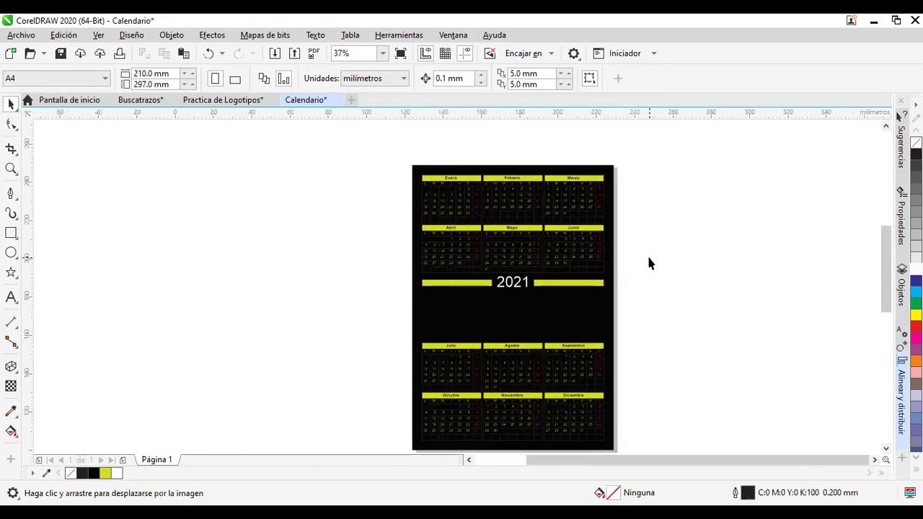
{"action": "scroll", "coordinate": [650, 263], "scroll_direction": "up", "scroll_amount": 2}
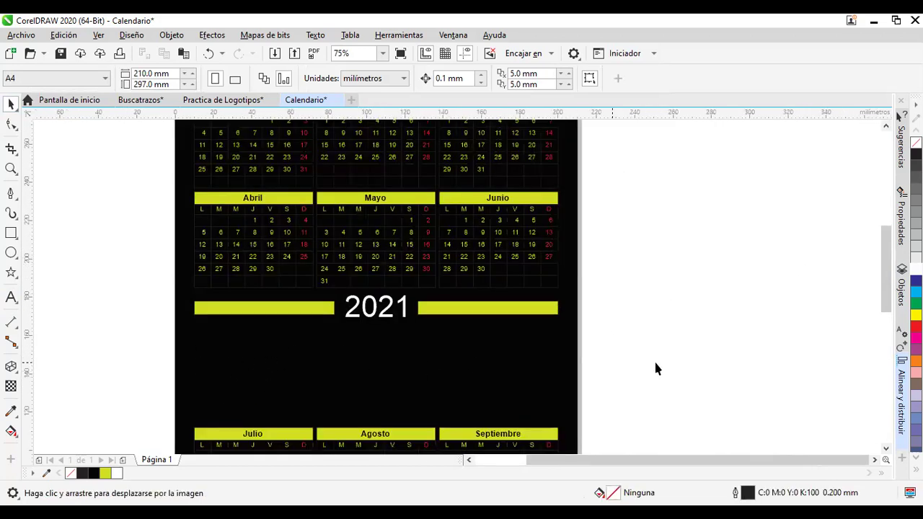
{"action": "left_click_drag", "start_coordinate": [654, 367], "coordinate": [690, 325]}
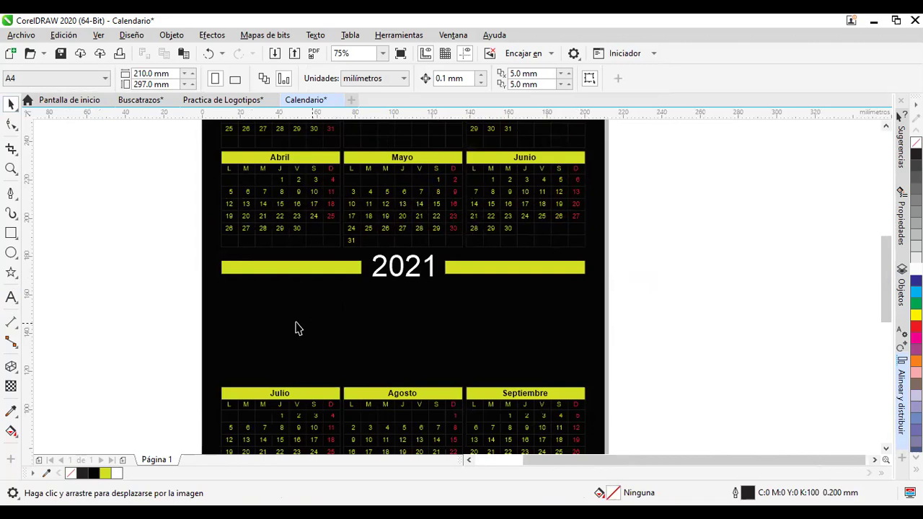
{"action": "left_click", "coordinate": [11, 253]}
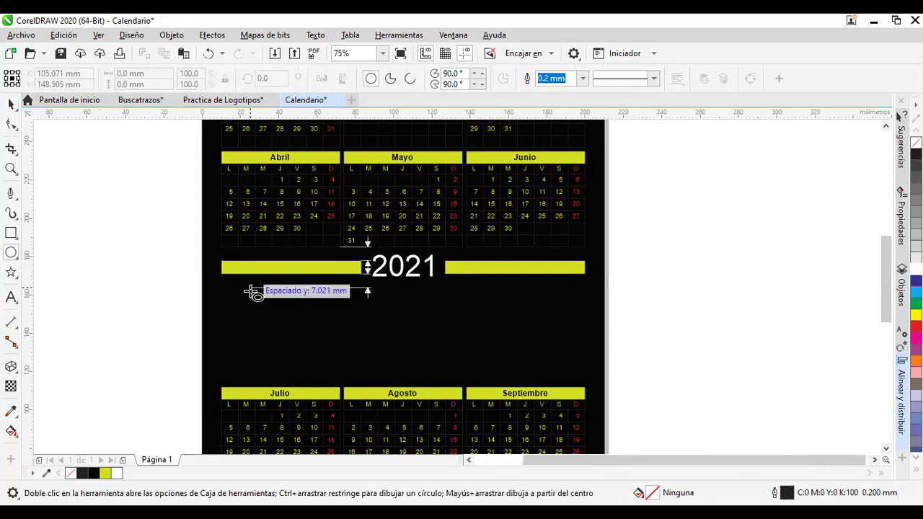
{"action": "left_click_drag", "start_coordinate": [251, 288], "coordinate": [358, 377]}
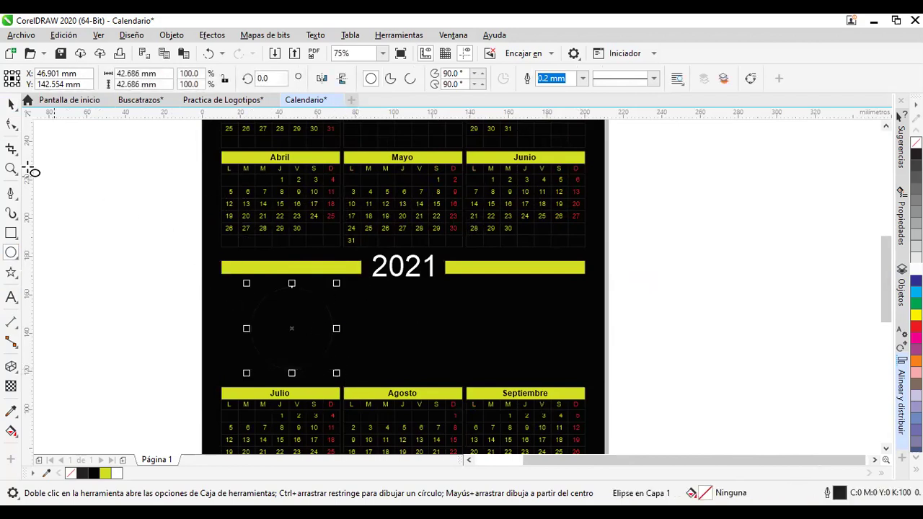
Fill the circle green and duplicate it to make a row of three green circles across the band below 2021.
{"action": "left_click", "coordinate": [11, 104]}
{"action": "left_click", "coordinate": [285, 341]}
{"action": "left_click_drag", "start_coordinate": [286, 341], "coordinate": [423, 315]}
{"action": "left_click", "coordinate": [915, 303]}
{"action": "left_click_drag", "start_coordinate": [423, 314], "coordinate": [580, 345]}
{"action": "left_click", "coordinate": [427, 346]}
{"action": "mouse_move", "coordinate": [427, 346]}
{"action": "left_mouse_down"}
{"action": "mouse_move", "coordinate": [441, 347]}
{"action": "mouse_move", "coordinate": [428, 354]}
{"action": "left_mouse_up"}
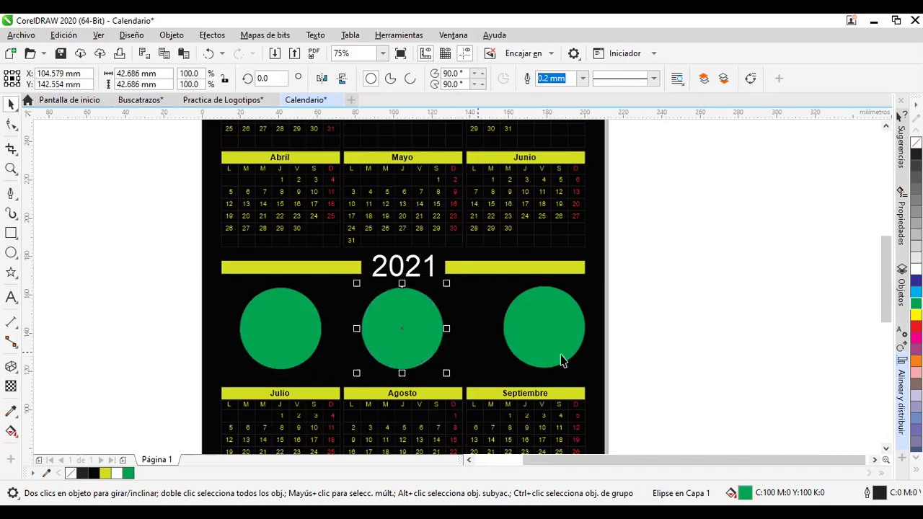
{"action": "left_click", "coordinate": [706, 343]}
Ungroup the Enero calendar so its title bar, text and cells can be edited separately.
{"action": "scroll", "coordinate": [707, 348], "scroll_direction": "down", "scroll_amount": 2}
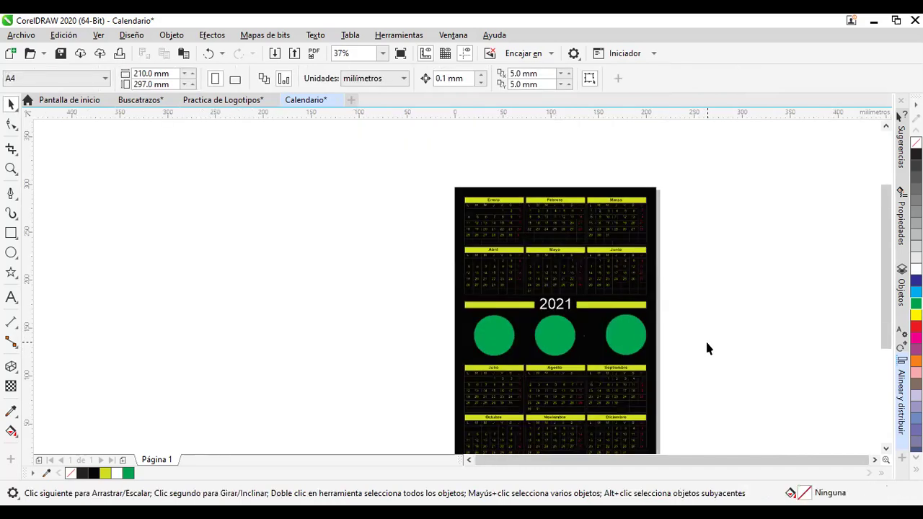
{"action": "scroll", "coordinate": [701, 348], "scroll_direction": "up", "scroll_amount": 2}
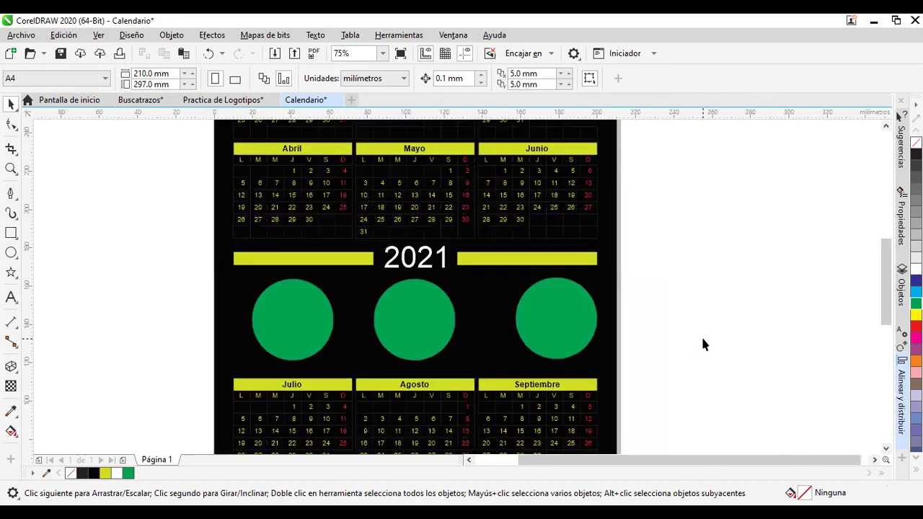
{"action": "left_click_drag", "start_coordinate": [692, 259], "coordinate": [707, 395]}
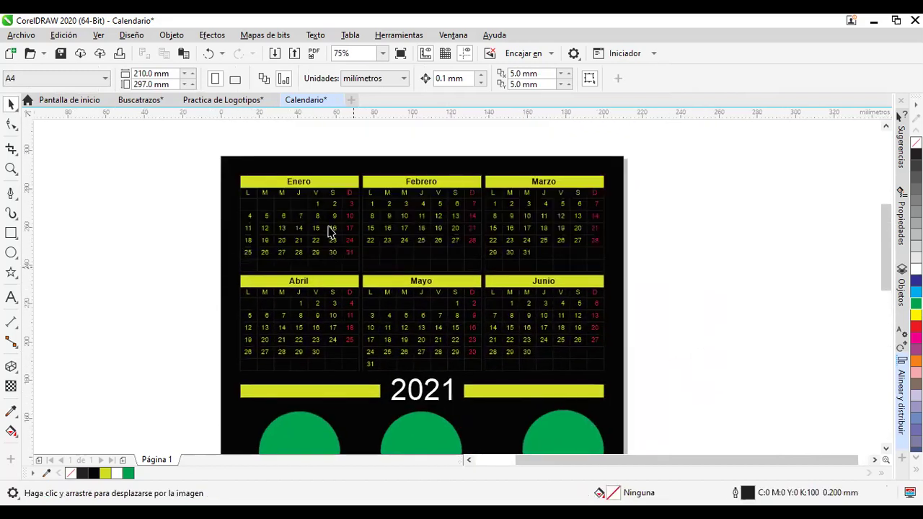
{"action": "scroll", "coordinate": [305, 189], "scroll_direction": "up", "scroll_amount": 2}
{"action": "left_click", "coordinate": [339, 279]}
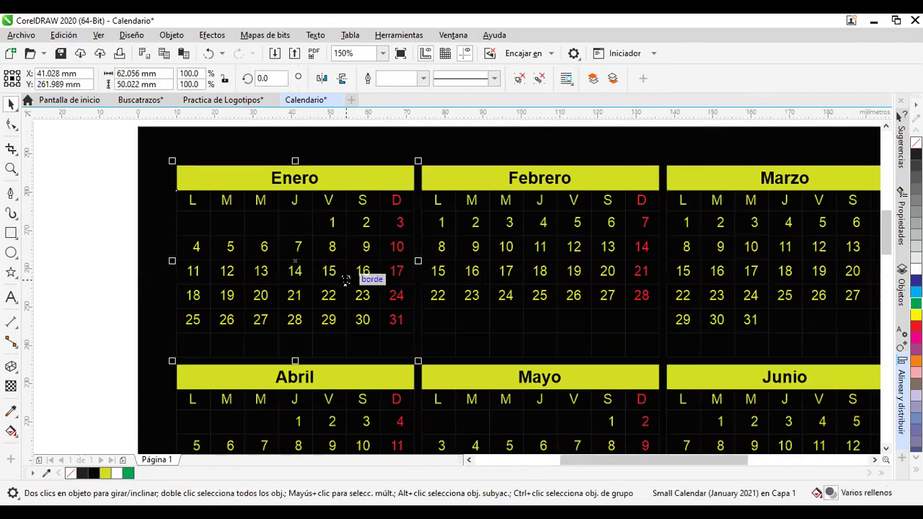
{"action": "right_click", "coordinate": [345, 285]}
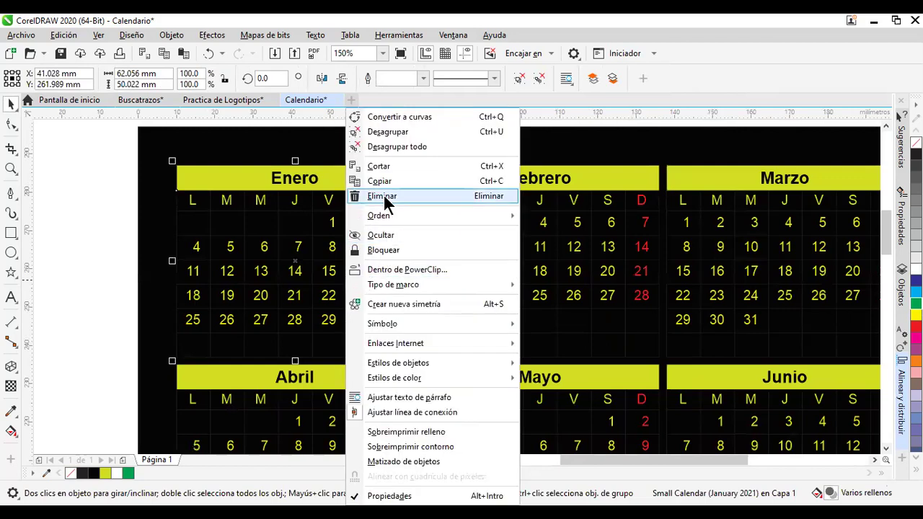
{"action": "left_click", "coordinate": [397, 135]}
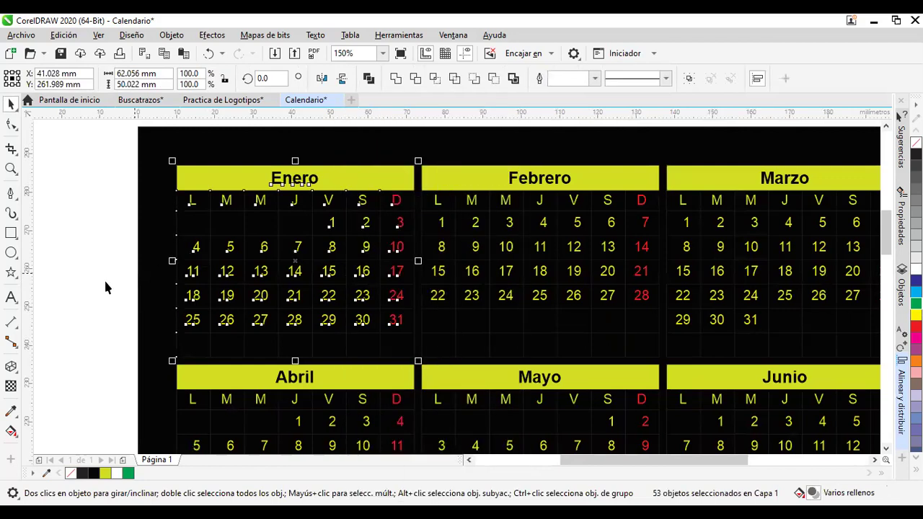
{"action": "left_click", "coordinate": [99, 289]}
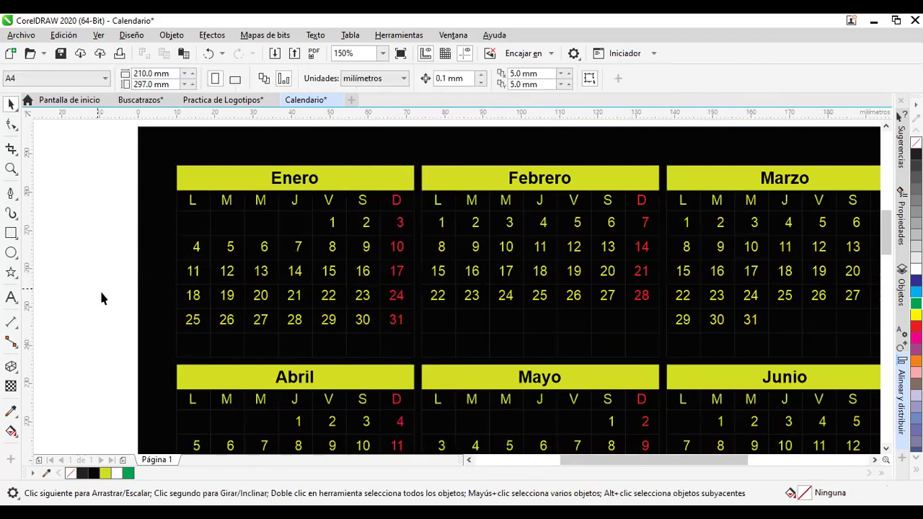
Shorten the Enero title bar from its right end to about 49 mm and round its upper-right corner with a 50 mm radius.
{"action": "left_click", "coordinate": [362, 186]}
{"action": "left_click_drag", "start_coordinate": [418, 178], "coordinate": [367, 177]}
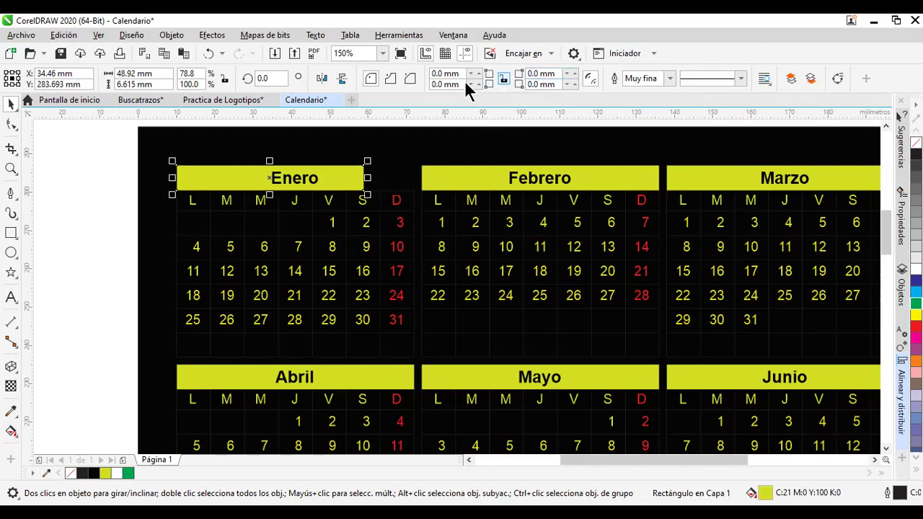
{"action": "left_click", "coordinate": [530, 73]}
{"action": "type", "text": "50"}
{"action": "key", "text": "Return"}
{"action": "left_click", "coordinate": [100, 338]}
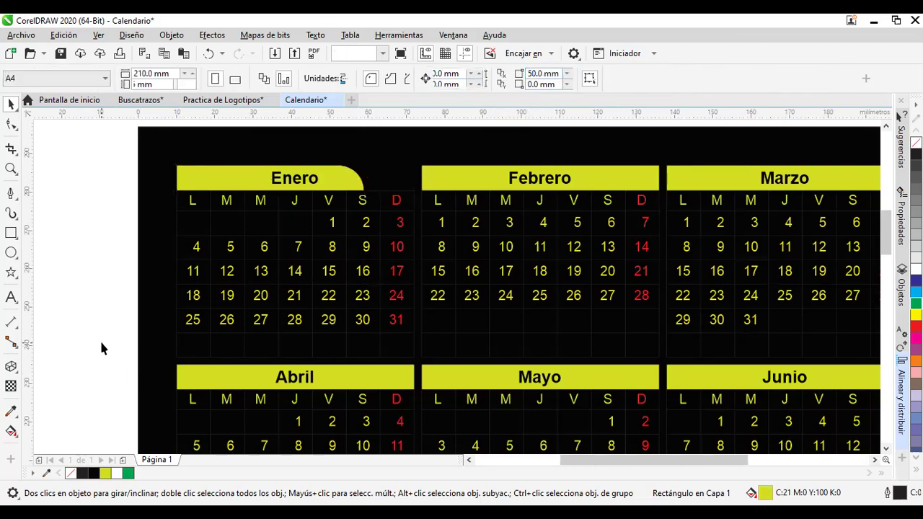
{"action": "left_click", "coordinate": [309, 180]}
{"action": "left_click_drag", "start_coordinate": [308, 180], "coordinate": [241, 181]}
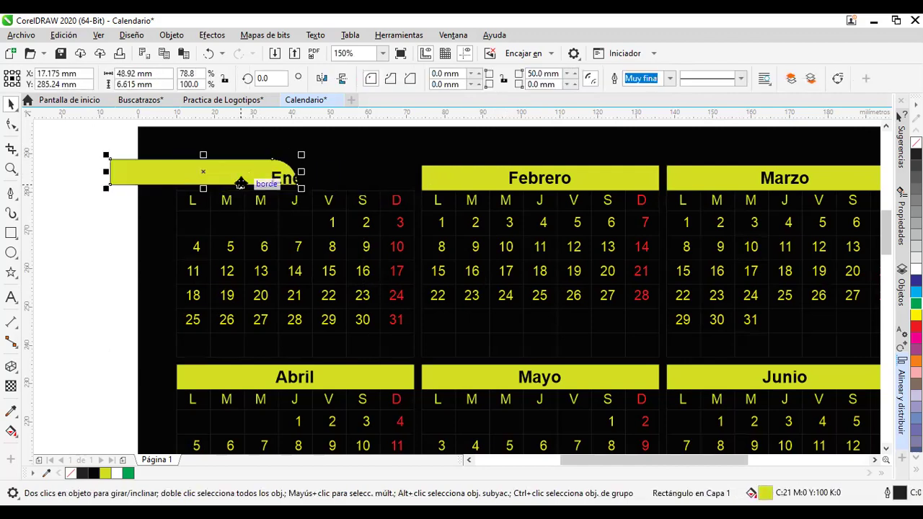
{"action": "key", "text": "ctrl+z"}
Move the word Enero to the left end of its title bar.
{"action": "left_click", "coordinate": [311, 179]}
{"action": "left_click_drag", "start_coordinate": [312, 179], "coordinate": [233, 179]}
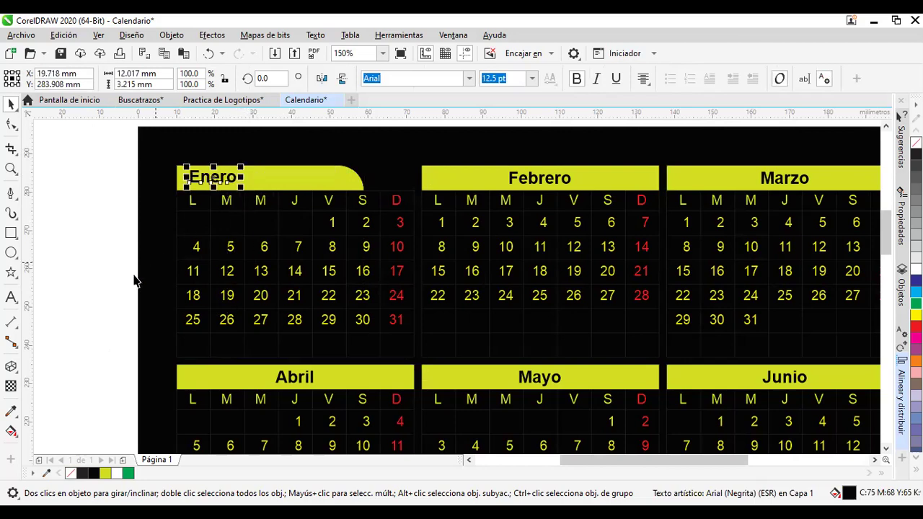
{"action": "left_click", "coordinate": [102, 307]}
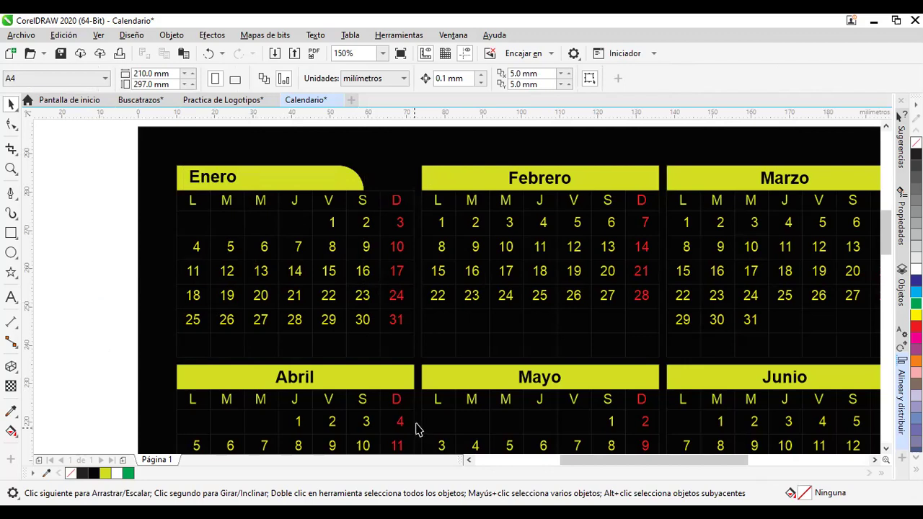
Recolour the day 1 of Enero red and group all the objects of the Enero calendar.
{"action": "left_click", "coordinate": [335, 225]}
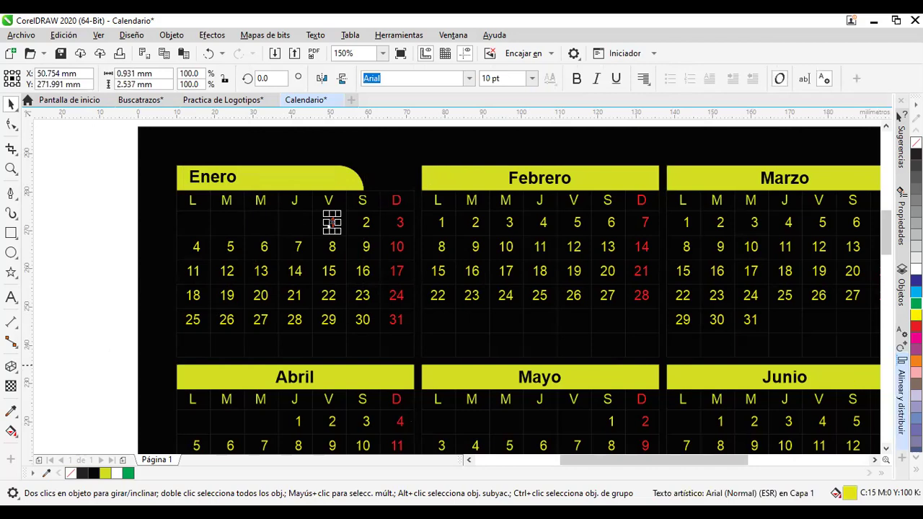
{"action": "left_click", "coordinate": [58, 323]}
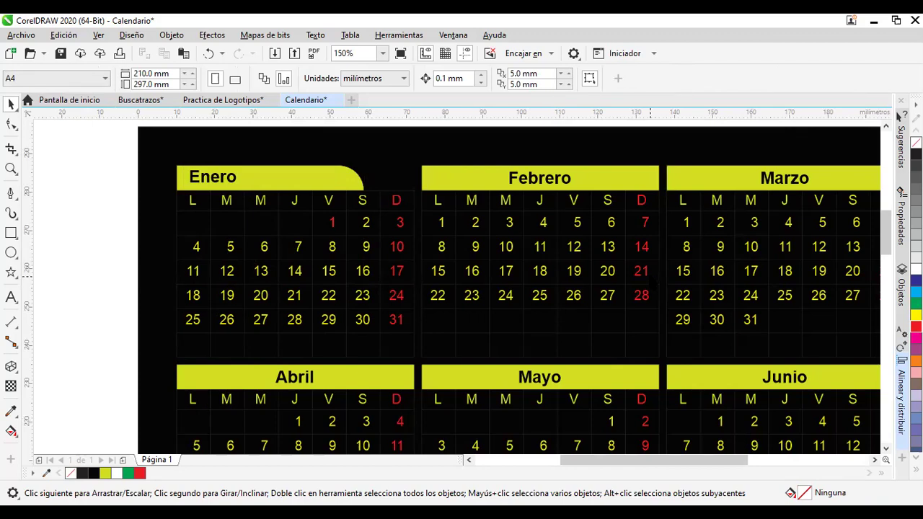
{"action": "left_click_drag", "start_coordinate": [159, 142], "coordinate": [423, 379]}
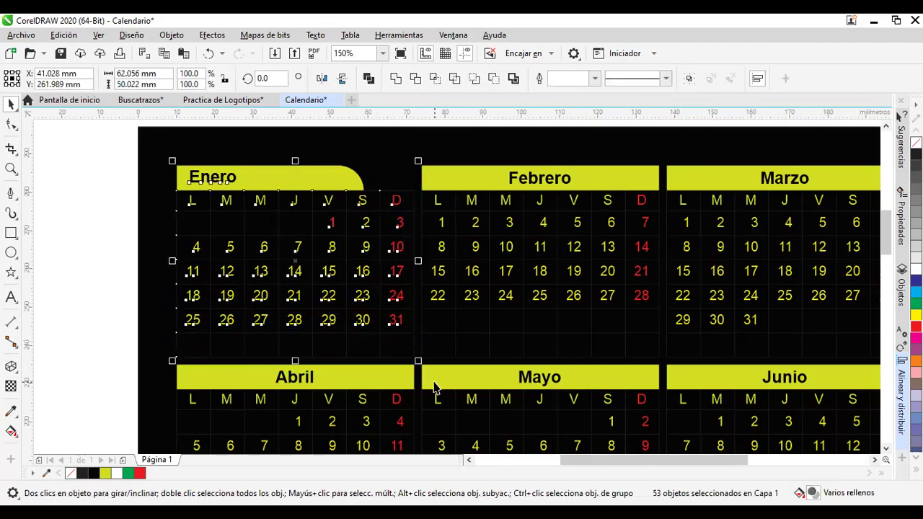
{"action": "key", "text": "ctrl+g"}
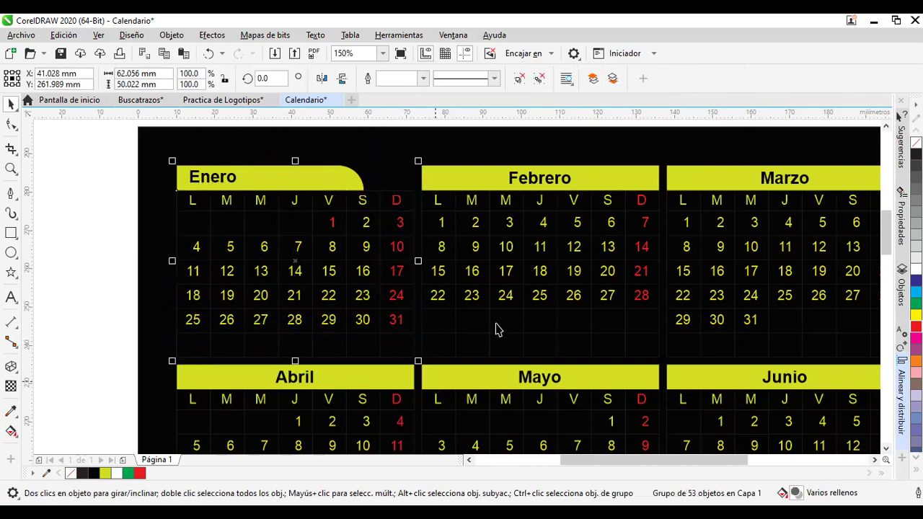
Ungroup the Febrero calendar into separate objects and clear the selection.
{"action": "left_click", "coordinate": [626, 182]}
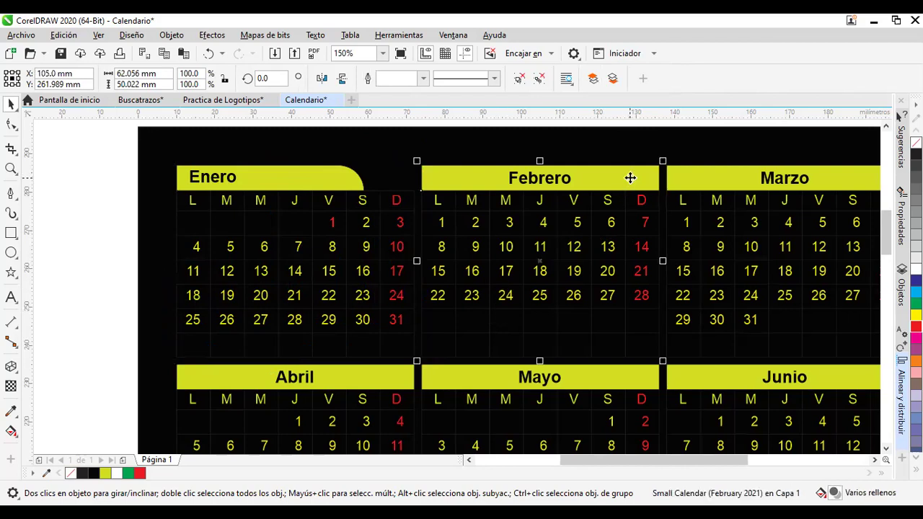
{"action": "right_click", "coordinate": [631, 178]}
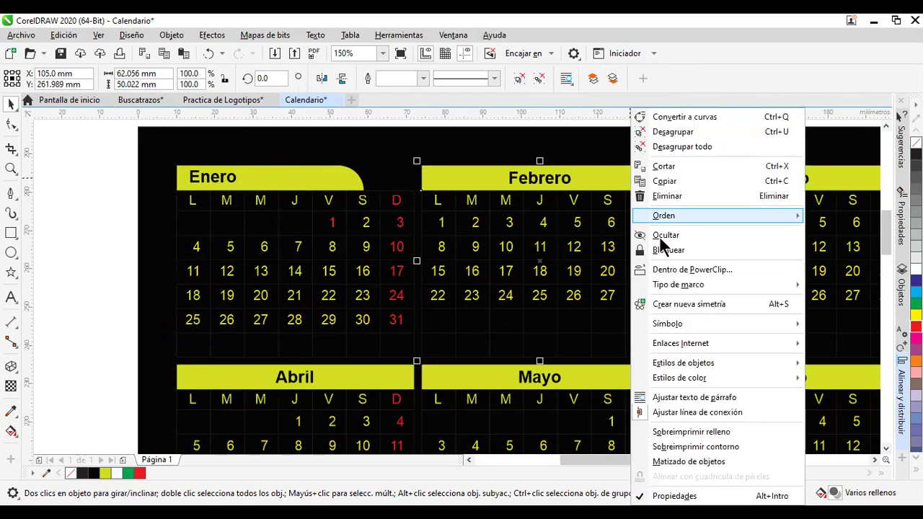
{"action": "left_click", "coordinate": [706, 132]}
{"action": "left_click", "coordinate": [469, 336]}
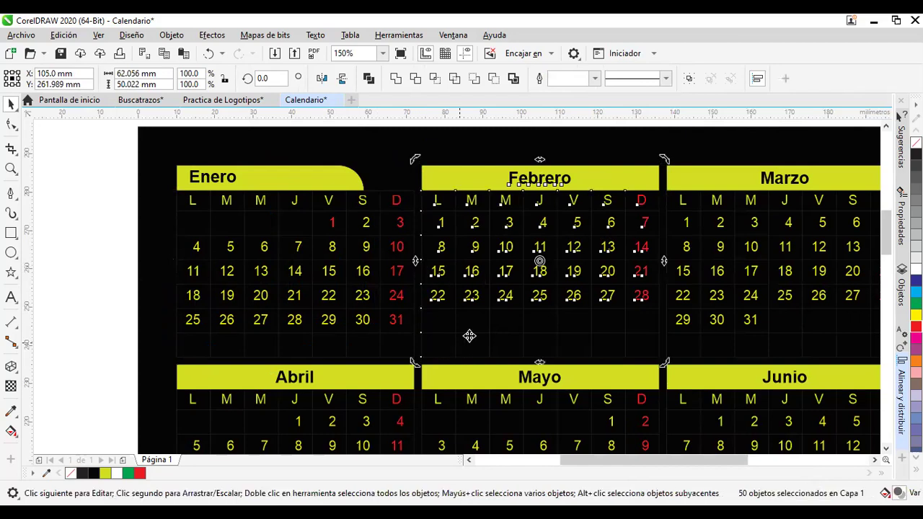
{"action": "key", "text": "Escape"}
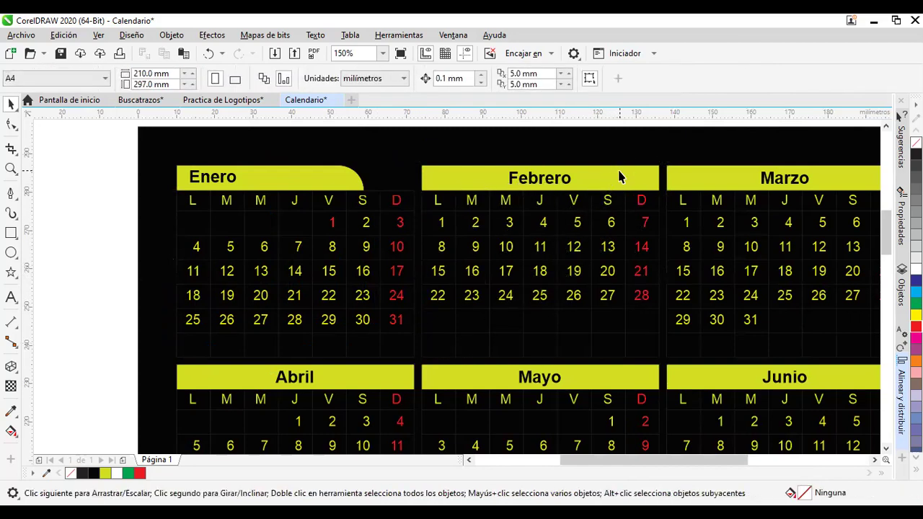
Shorten the Febrero title bar from its right end to about 49 mm and round its upper-right corner with a 50 mm radius.
{"action": "left_click", "coordinate": [619, 177]}
{"action": "left_click_drag", "start_coordinate": [662, 177], "coordinate": [612, 184]}
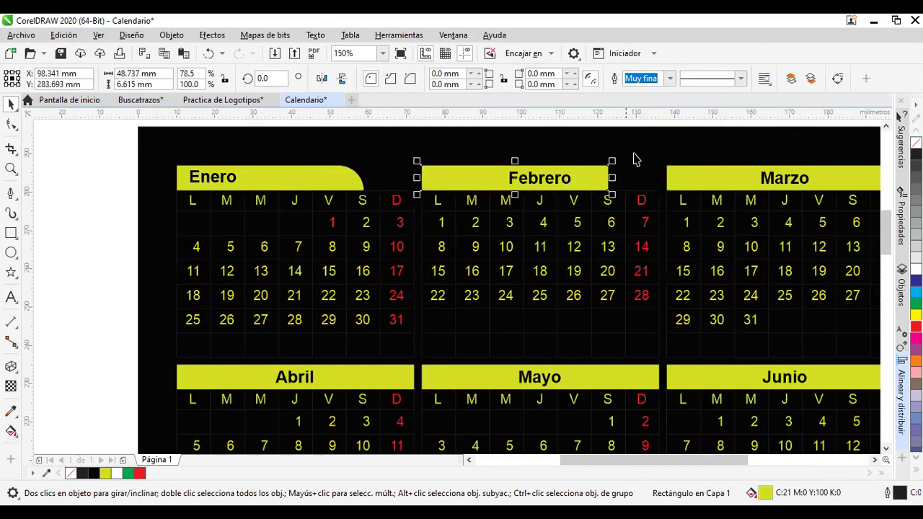
{"action": "double_click", "coordinate": [541, 74]}
{"action": "type", "text": "50"}
{"action": "key", "text": "Return"}
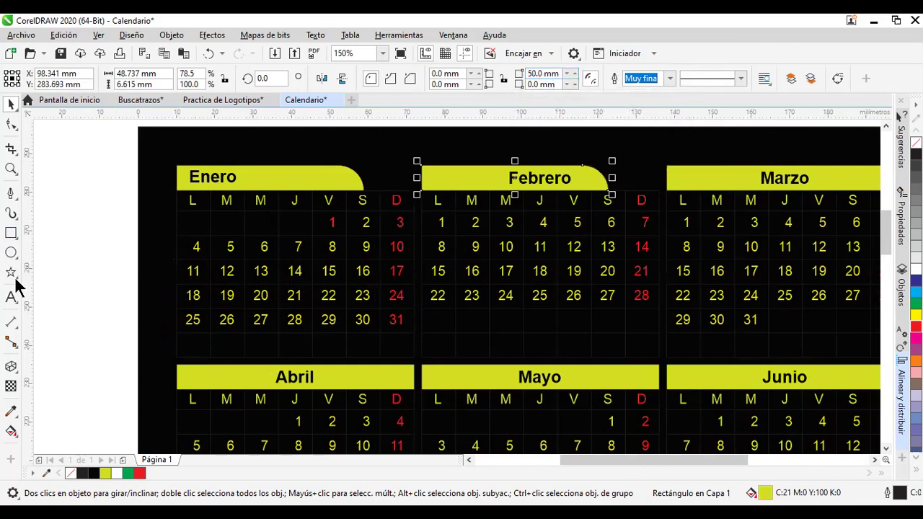
{"action": "left_click", "coordinate": [50, 275]}
{"action": "left_click", "coordinate": [50, 280]}
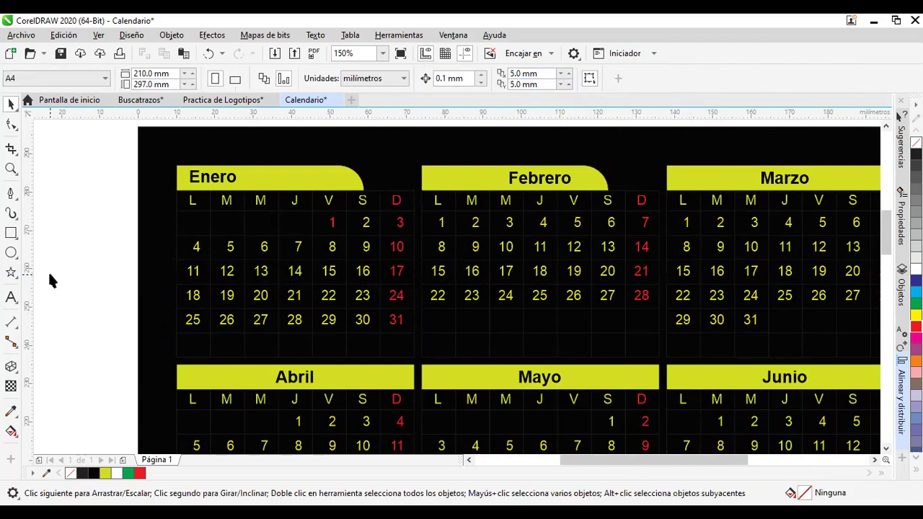
Move the word Febrero to the left end of its title bar.
{"action": "left_click", "coordinate": [515, 179]}
{"action": "left_click_drag", "start_coordinate": [518, 178], "coordinate": [451, 176]}
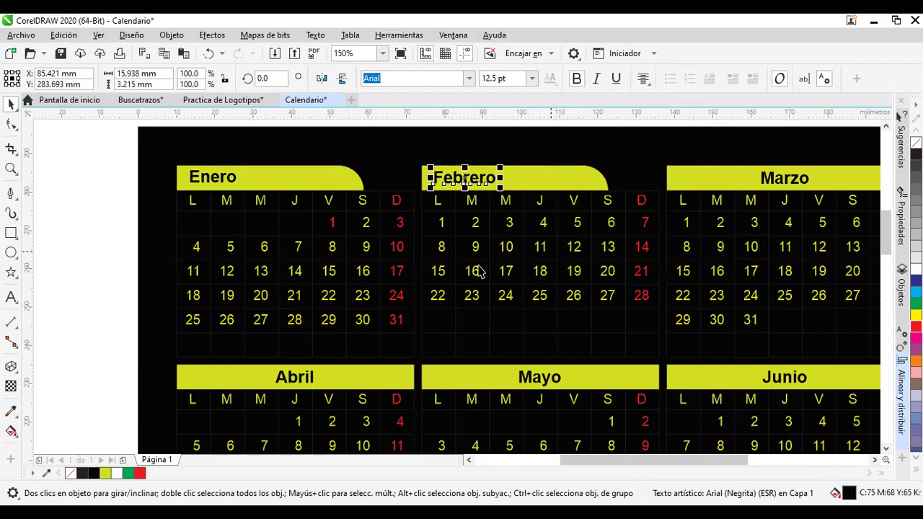
{"action": "left_click", "coordinate": [61, 295]}
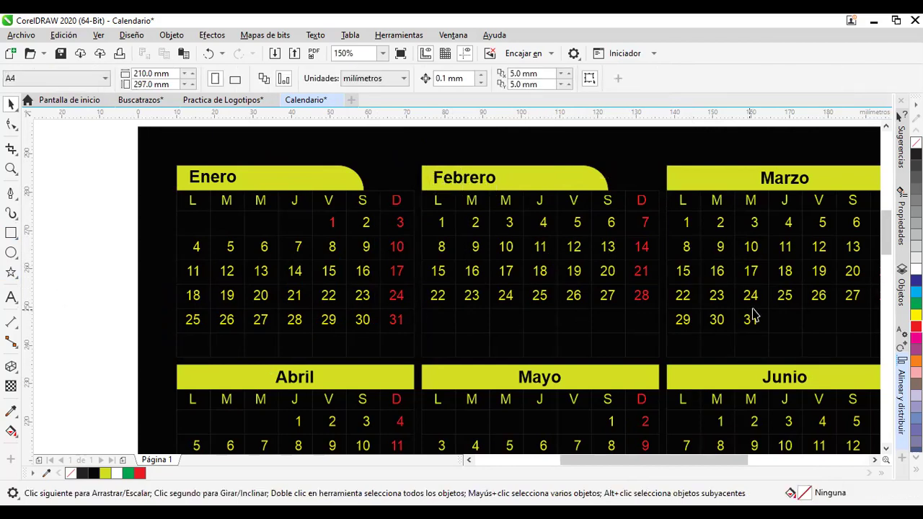
Group all the objects of the Febrero calendar into a single group.
{"action": "left_click_drag", "start_coordinate": [776, 306], "coordinate": [683, 301]}
{"action": "left_click", "coordinate": [743, 189]}
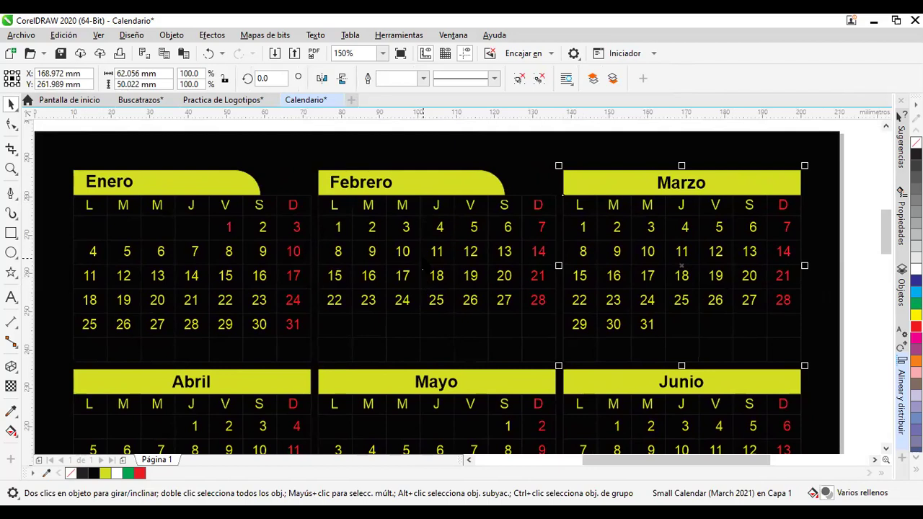
{"action": "scroll", "coordinate": [424, 272], "scroll_direction": "down", "scroll_amount": 2}
{"action": "scroll", "coordinate": [387, 300], "scroll_direction": "up", "scroll_amount": 2}
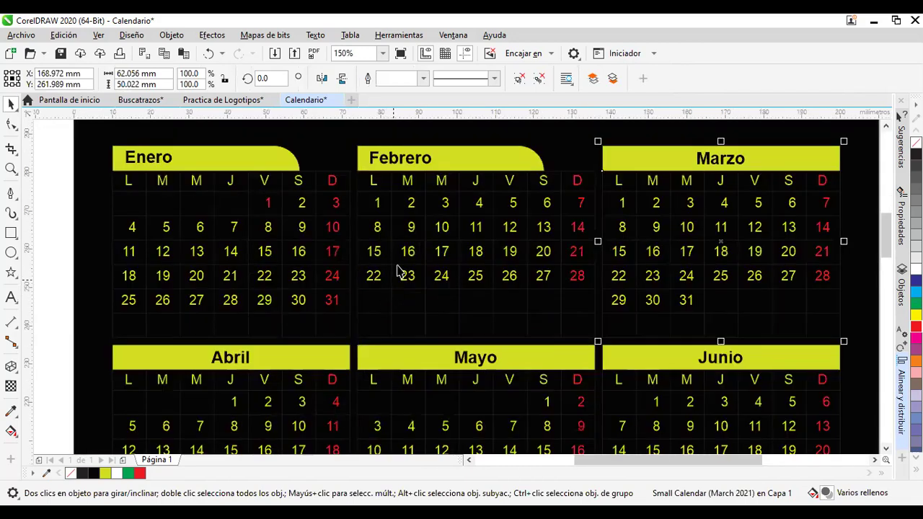
{"action": "scroll", "coordinate": [401, 272], "scroll_direction": "down", "scroll_amount": 2}
{"action": "left_click_drag", "start_coordinate": [354, 138], "coordinate": [497, 287]}
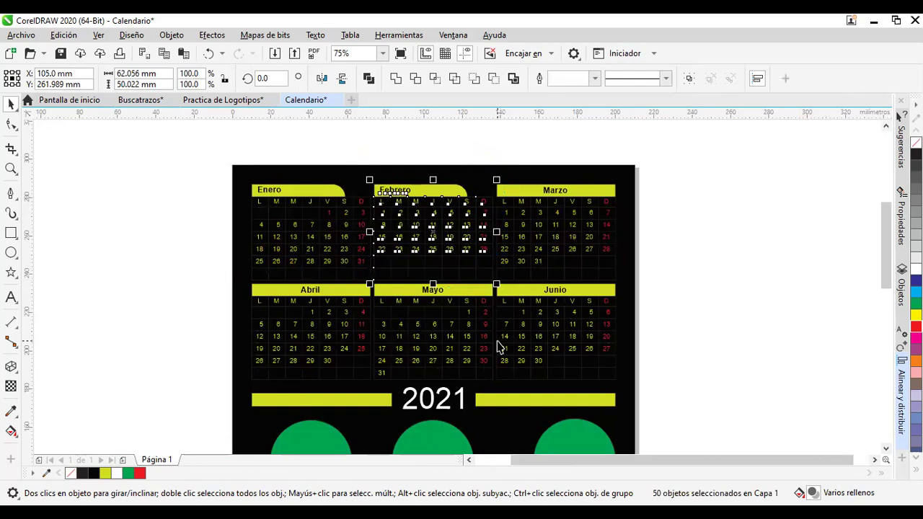
{"action": "key", "text": "ctrl+g"}
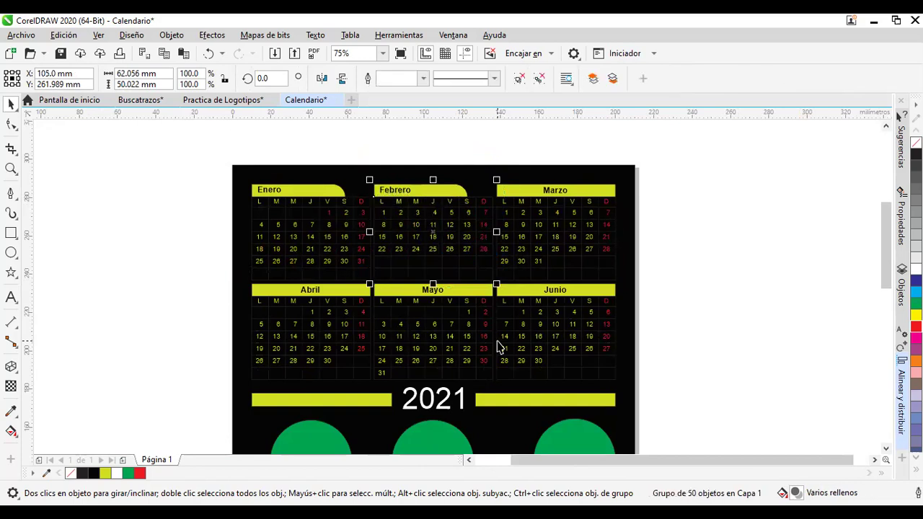
{"action": "left_click", "coordinate": [808, 246]}
{"action": "left_click", "coordinate": [457, 274]}
Ungroup the Marzo calendar into separate objects and clear the selection.
{"action": "scroll", "coordinate": [591, 251], "scroll_direction": "up", "scroll_amount": 2}
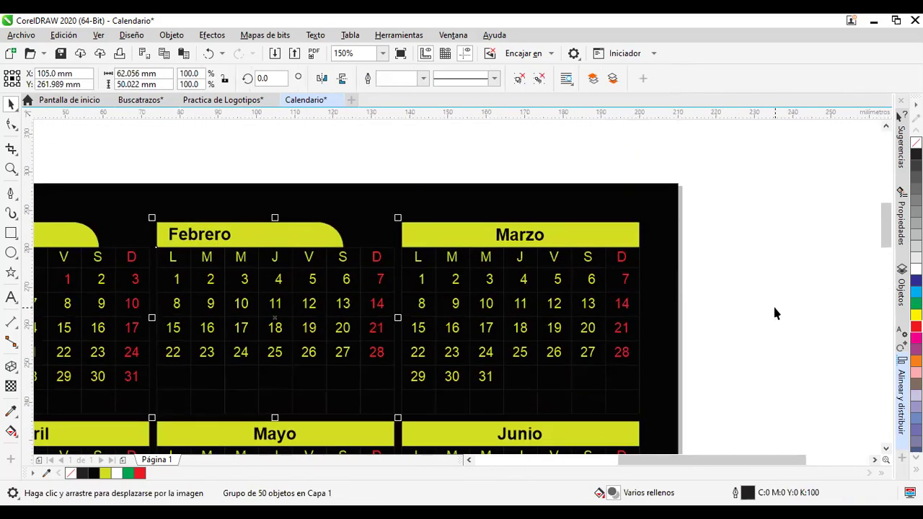
{"action": "scroll", "coordinate": [531, 364], "scroll_direction": "up", "scroll_amount": 2}
{"action": "scroll", "coordinate": [548, 362], "scroll_direction": "down", "scroll_amount": 2}
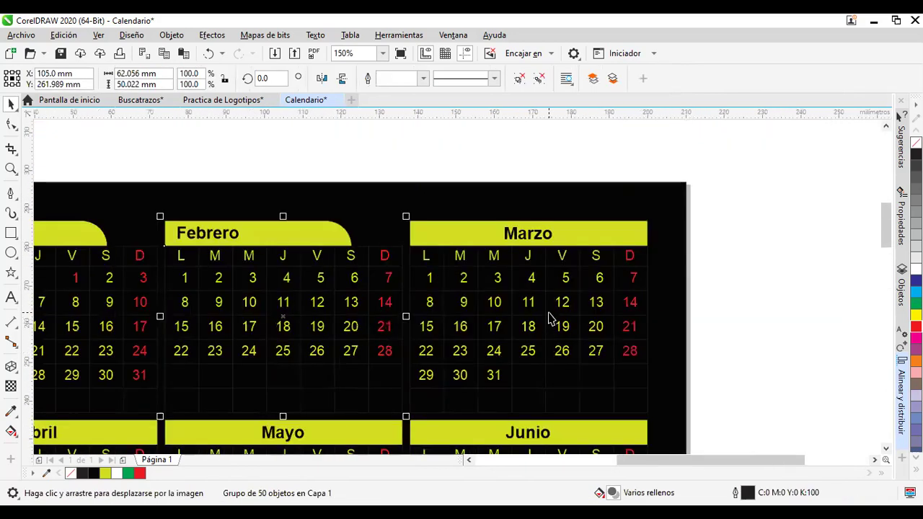
{"action": "left_click", "coordinate": [548, 312]}
{"action": "right_click", "coordinate": [550, 311]}
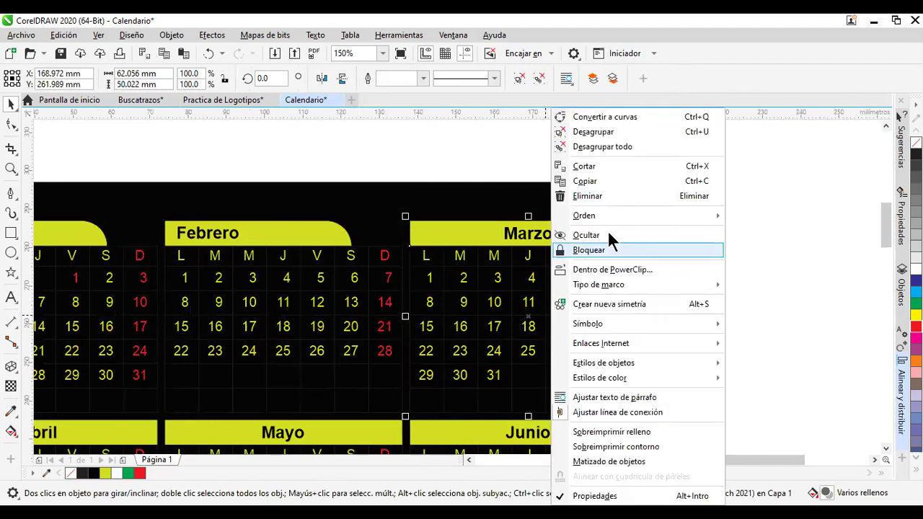
{"action": "left_click", "coordinate": [644, 131]}
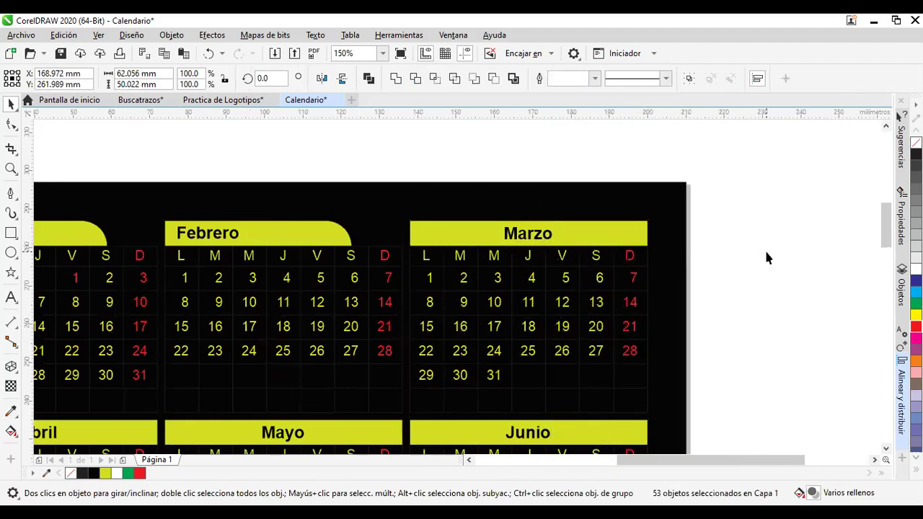
{"action": "left_click", "coordinate": [765, 248]}
Shorten the Marzo title bar from its right end to about 49 mm and round its upper-right corner with a 50 mm radius.
{"action": "left_click", "coordinate": [593, 243]}
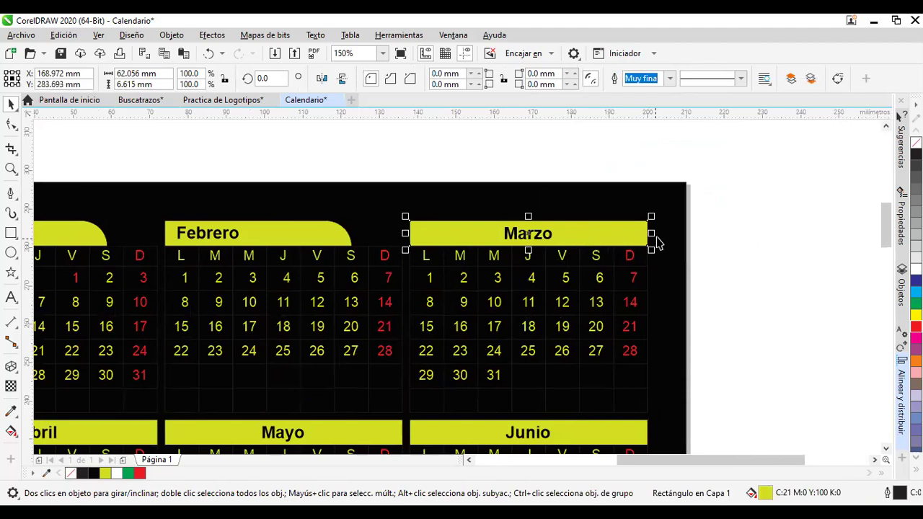
{"action": "left_click_drag", "start_coordinate": [651, 233], "coordinate": [603, 231]}
{"action": "double_click", "coordinate": [540, 73]}
{"action": "type", "text": "50"}
{"action": "key", "text": "Return"}
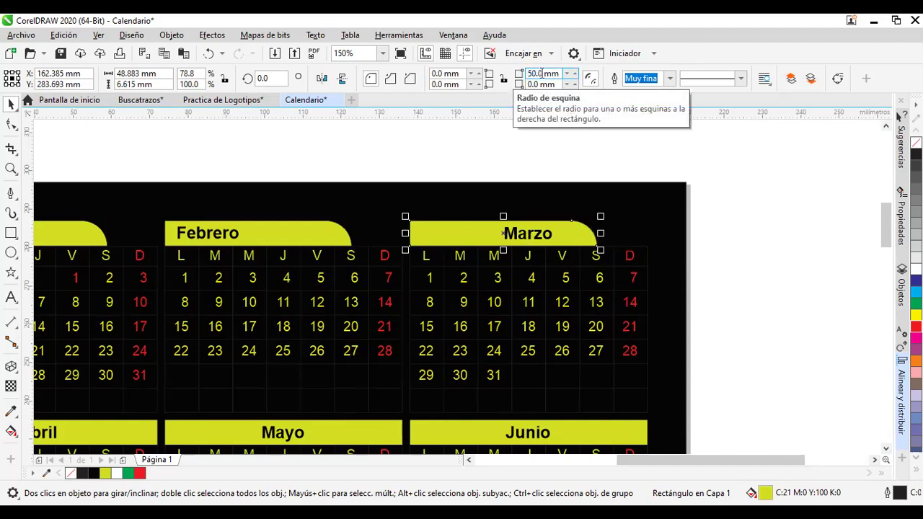
{"action": "left_click", "coordinate": [798, 185]}
Move the word Marzo to the left end of its title bar and clear the selection.
{"action": "left_click", "coordinate": [516, 240]}
{"action": "left_click_drag", "start_coordinate": [531, 238], "coordinate": [447, 235]}
{"action": "left_click", "coordinate": [737, 281]}
{"action": "scroll", "coordinate": [737, 288], "scroll_direction": "down", "scroll_amount": 3}
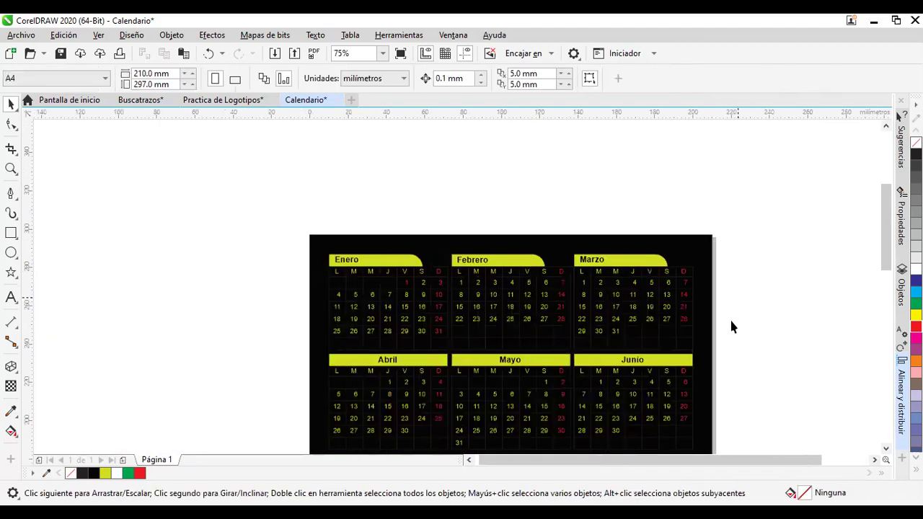
Examine the whole page and the days of the Marzo calendar in the row of restyled months.
{"action": "left_click_drag", "start_coordinate": [731, 360], "coordinate": [728, 227]}
{"action": "scroll", "coordinate": [728, 222], "scroll_direction": "down", "scroll_amount": 2}
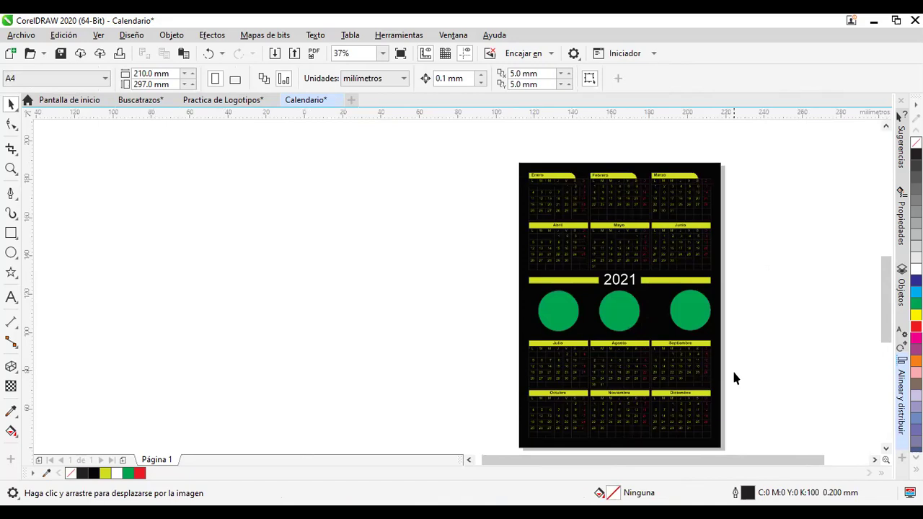
{"action": "scroll", "coordinate": [732, 368], "scroll_direction": "up", "scroll_amount": 2}
{"action": "left_click_drag", "start_coordinate": [750, 206], "coordinate": [689, 341]}
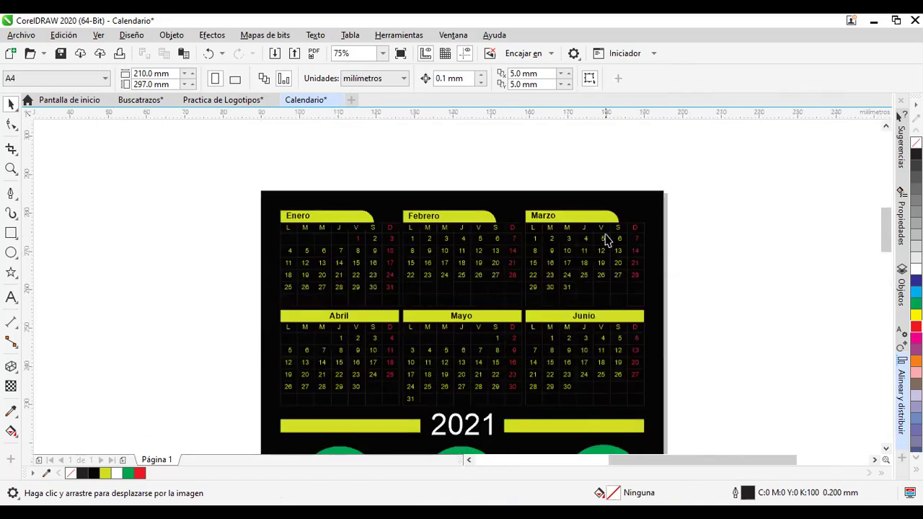
{"action": "scroll", "coordinate": [605, 239], "scroll_direction": "up", "scroll_amount": 2}
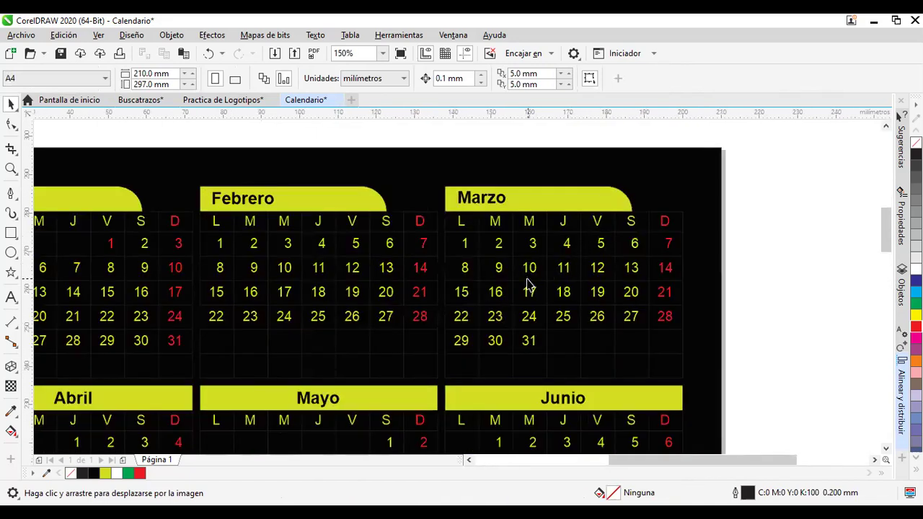
{"action": "left_click", "coordinate": [608, 323]}
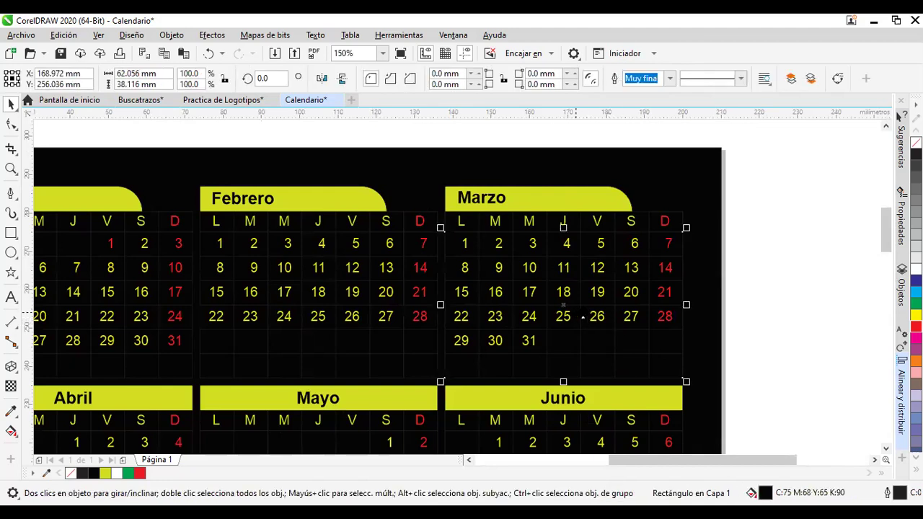
{"action": "scroll", "coordinate": [666, 319], "scroll_direction": "down", "scroll_amount": 2}
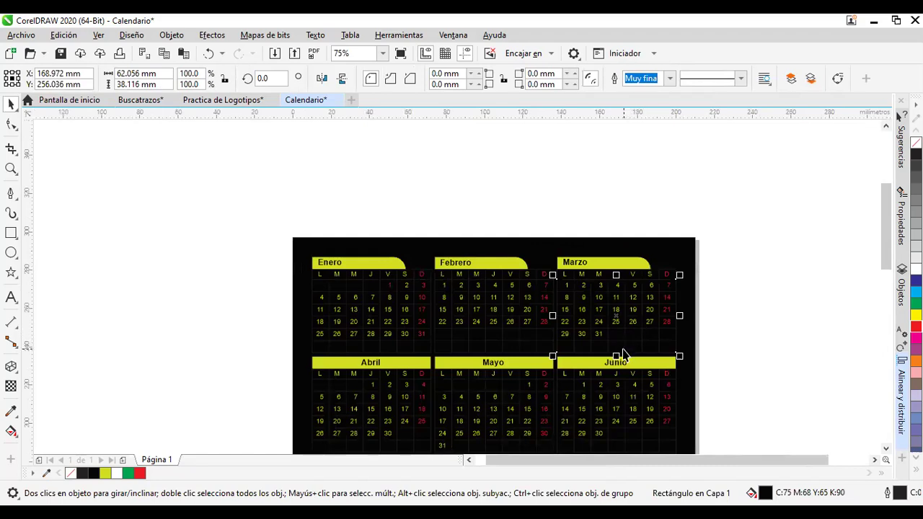
{"action": "scroll", "coordinate": [606, 348], "scroll_direction": "up", "scroll_amount": 2}
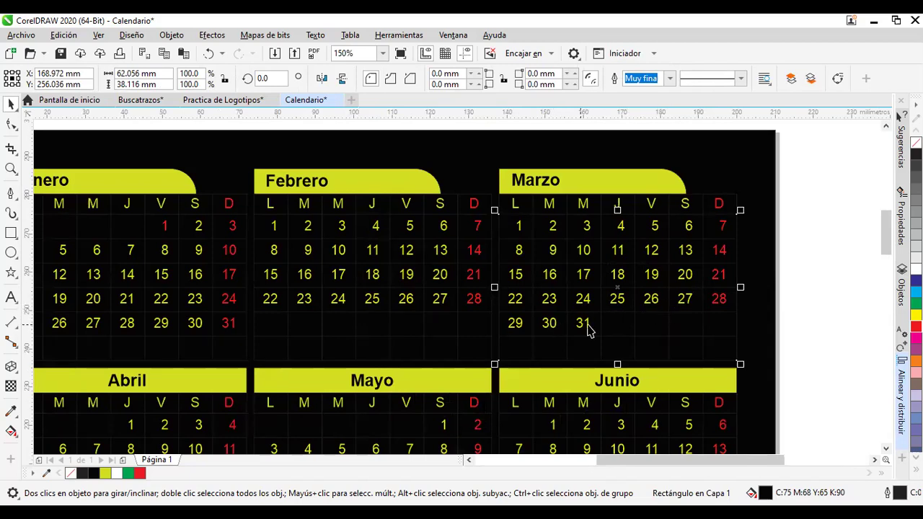
Ungroup the Abril calendar into separate objects.
{"action": "left_click_drag", "start_coordinate": [382, 372], "coordinate": [447, 281]}
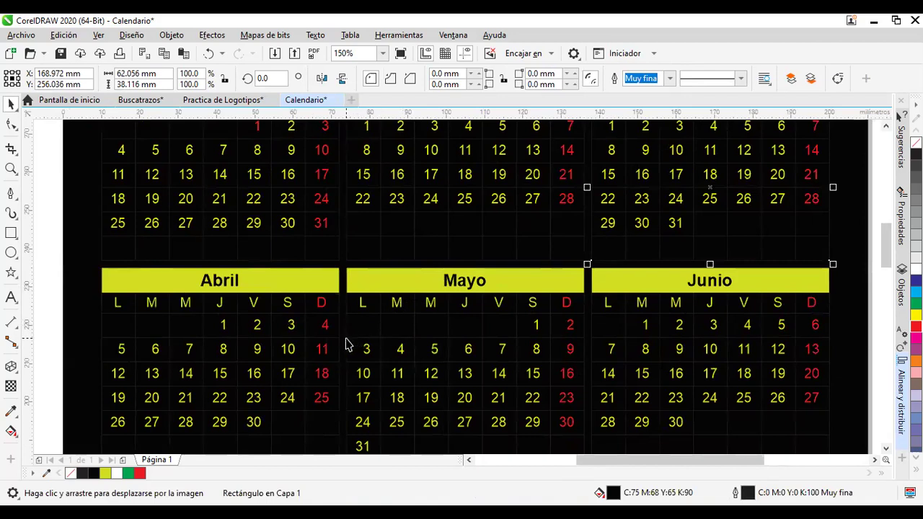
{"action": "left_click", "coordinate": [246, 340]}
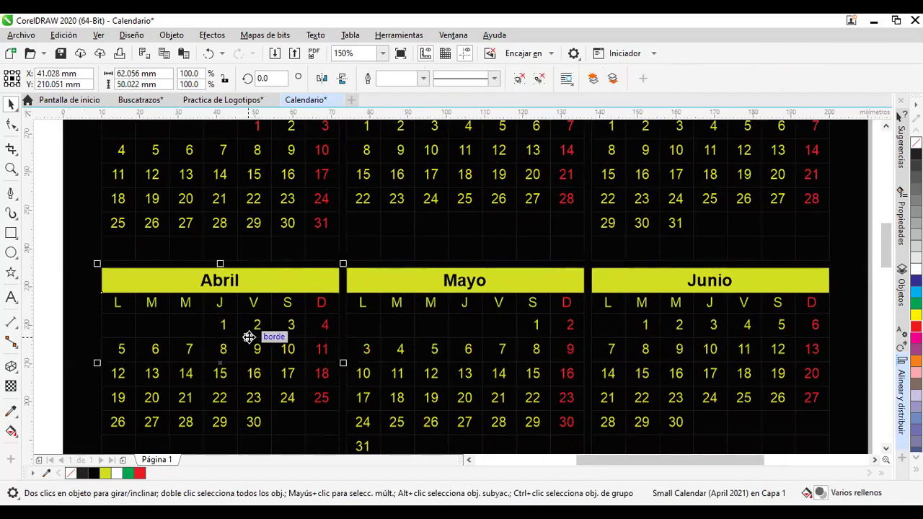
{"action": "scroll", "coordinate": [267, 303], "scroll_direction": "down", "scroll_amount": 2}
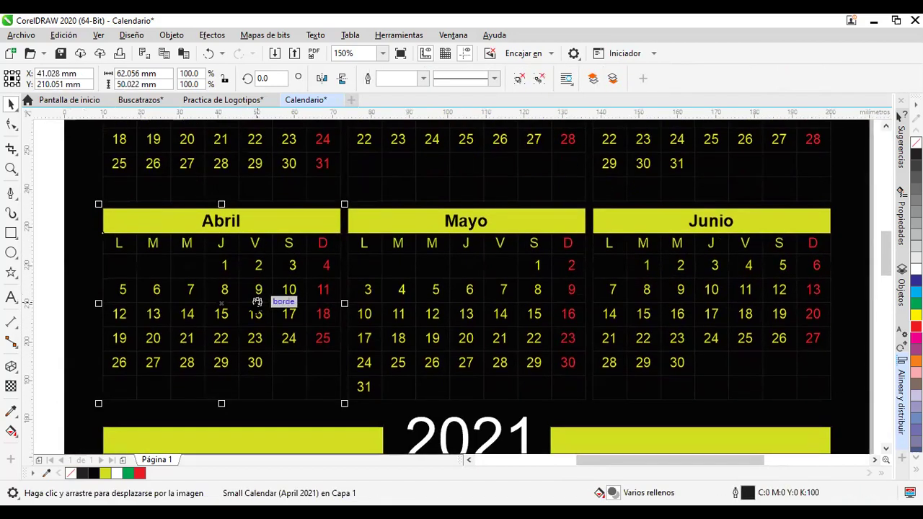
{"action": "right_click", "coordinate": [260, 303]}
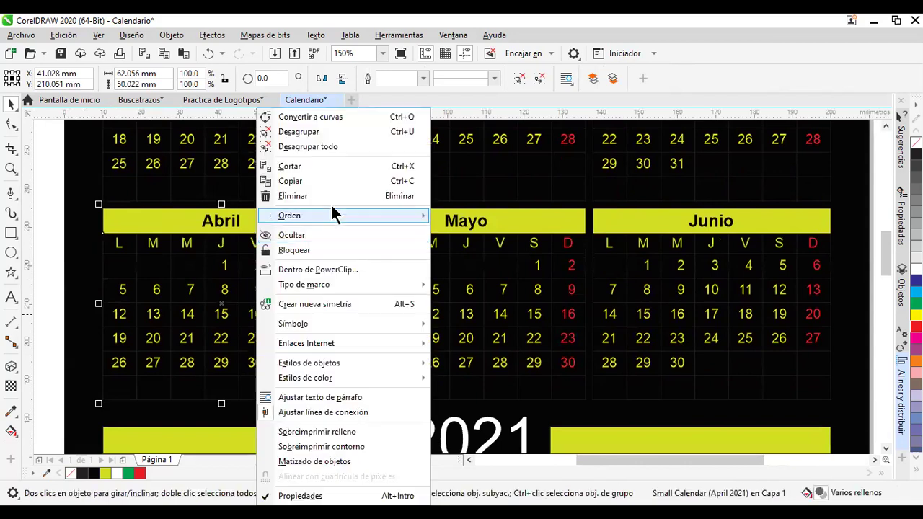
{"action": "left_click", "coordinate": [323, 132]}
Group all the objects of the Marzo calendar, including its title bar and name.
{"action": "scroll", "coordinate": [330, 234], "scroll_direction": "down", "scroll_amount": 2}
{"action": "left_click", "coordinate": [553, 175]}
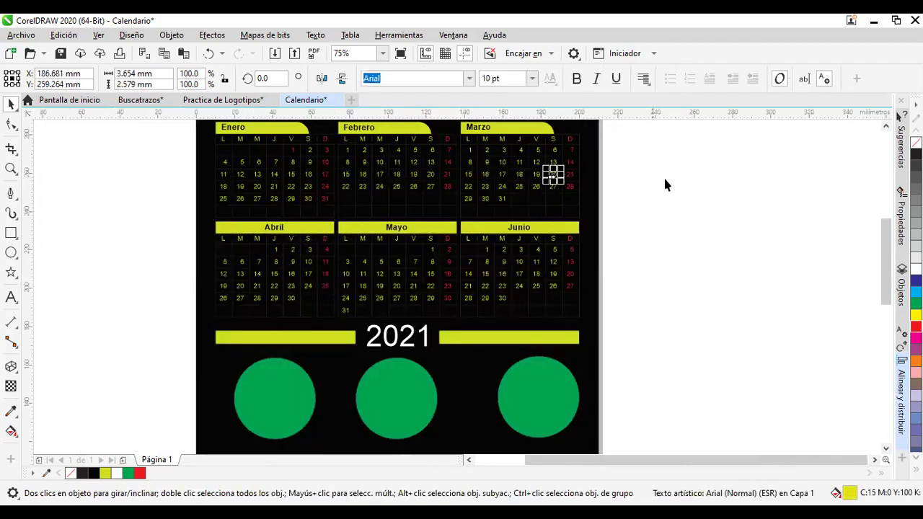
{"action": "left_click_drag", "start_coordinate": [665, 185], "coordinate": [678, 255]}
{"action": "scroll", "coordinate": [632, 226], "scroll_direction": "up", "scroll_amount": 2}
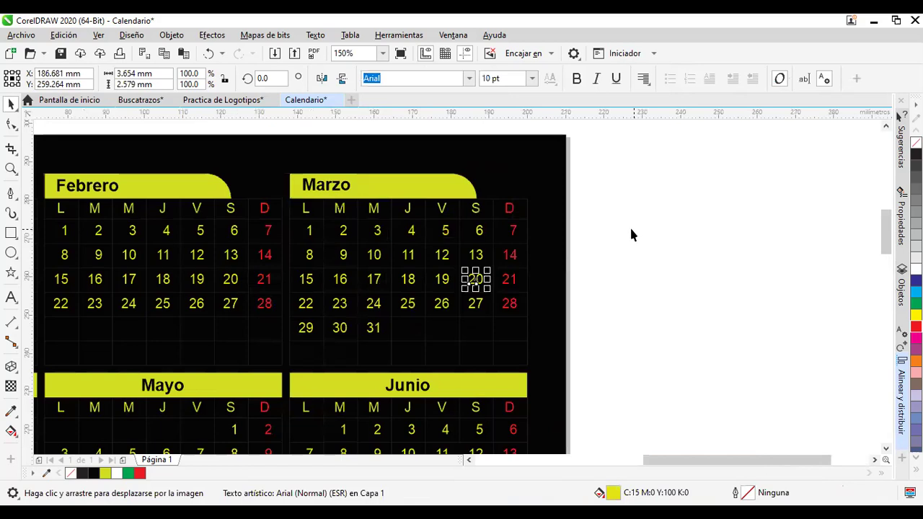
{"action": "left_click_drag", "start_coordinate": [596, 150], "coordinate": [274, 383]}
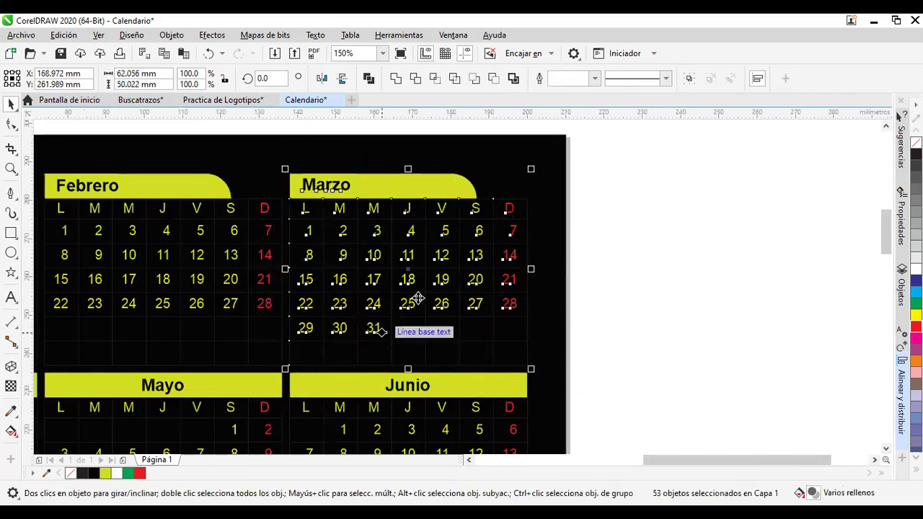
{"action": "key", "text": "ctrl+g"}
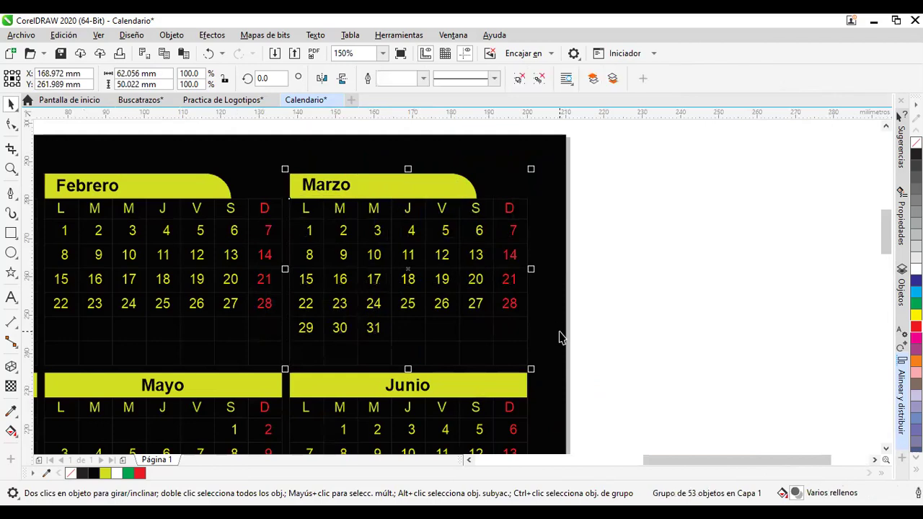
Recolour the days 29 and 30 of Abril red.
{"action": "left_click_drag", "start_coordinate": [554, 231], "coordinate": [693, 152]}
{"action": "left_click_drag", "start_coordinate": [664, 236], "coordinate": [735, 233]}
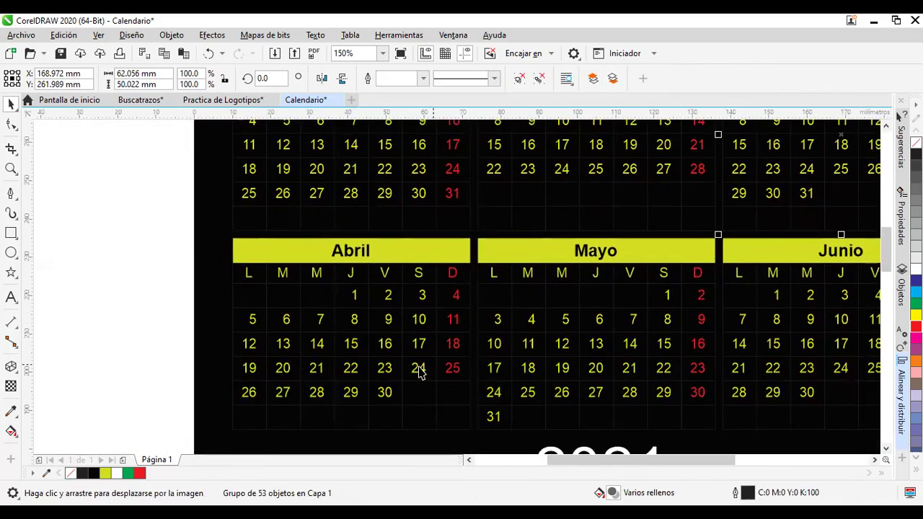
{"action": "left_click", "coordinate": [351, 399], "text": "ctrl"}
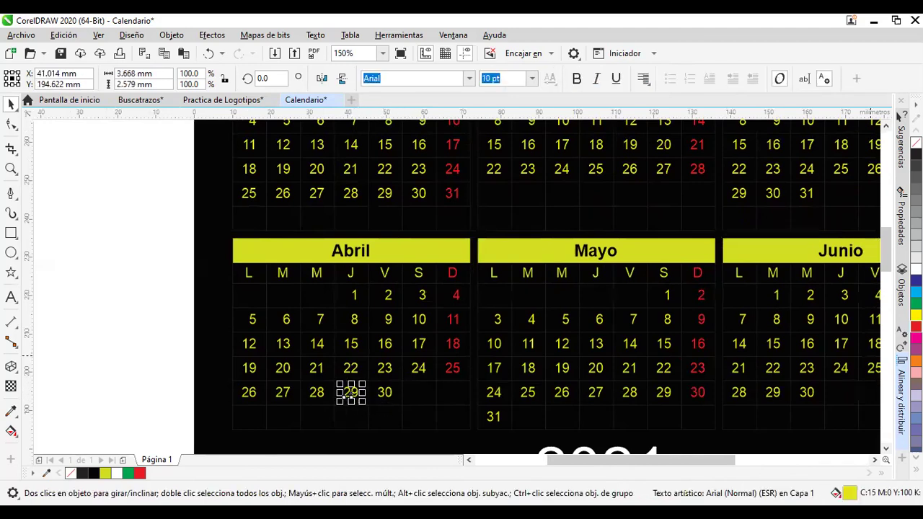
{"action": "left_click", "coordinate": [916, 326]}
{"action": "left_click", "coordinate": [384, 393]}
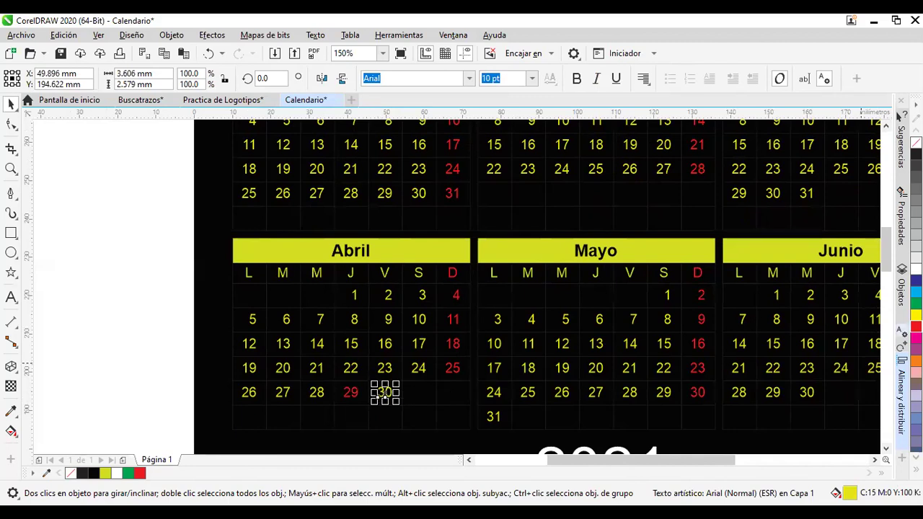
Shorten the Abril title bar from its right end to about 49 mm and round its upper-right corner with a 50 mm radius.
{"action": "left_click", "coordinate": [432, 261]}
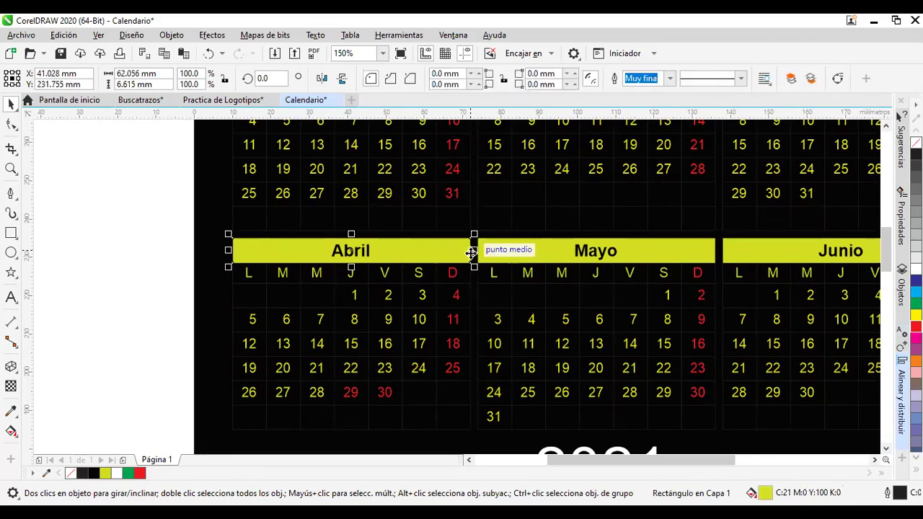
{"action": "left_click_drag", "start_coordinate": [473, 251], "coordinate": [420, 257]}
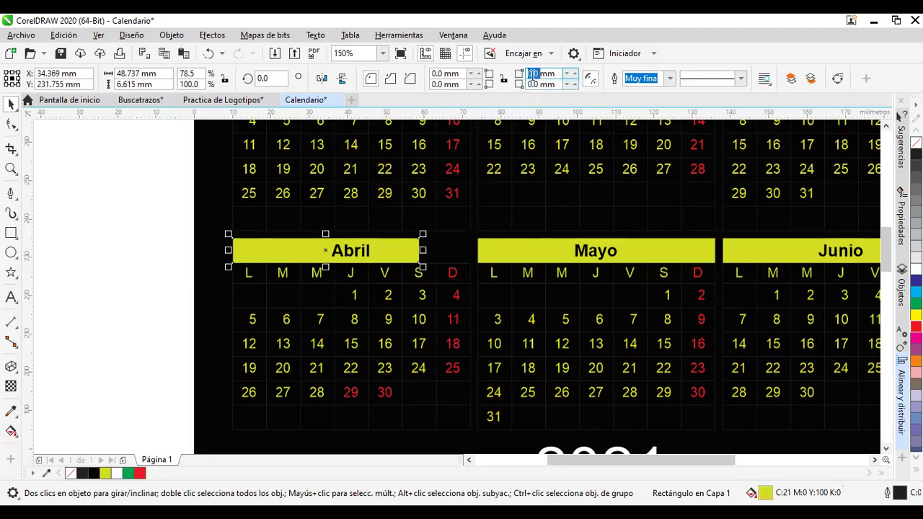
{"action": "type", "text": "50"}
{"action": "key", "text": "Return"}
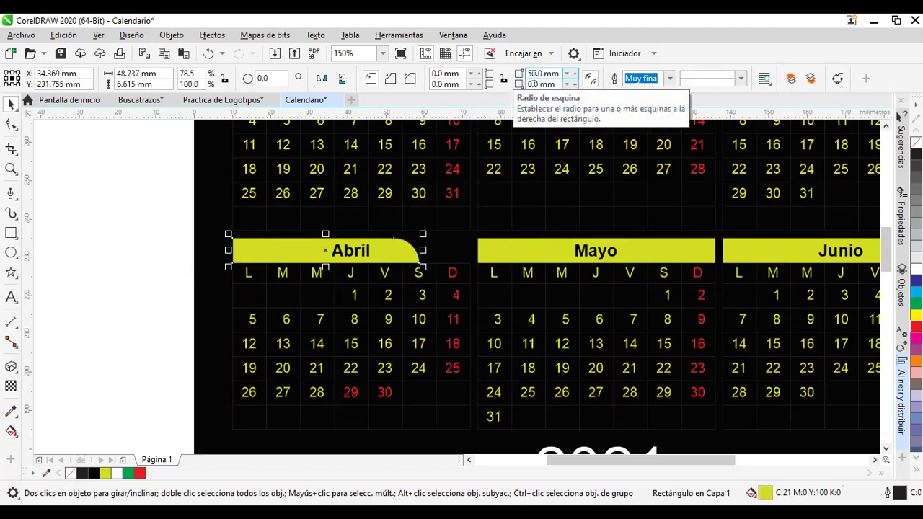
Move the word Abril to the left end of its title bar.
{"action": "left_click", "coordinate": [355, 250]}
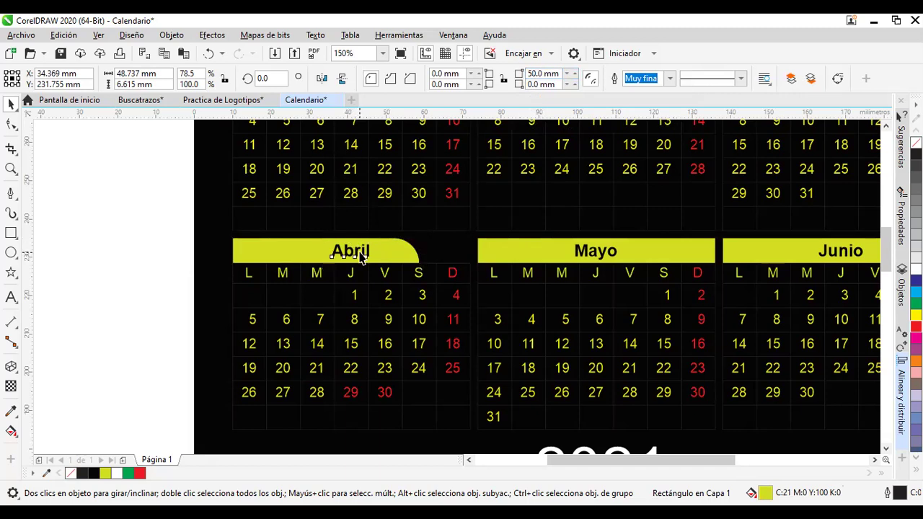
{"action": "left_click_drag", "start_coordinate": [359, 251], "coordinate": [276, 249]}
{"action": "key", "text": "h"}
{"action": "left_click_drag", "start_coordinate": [726, 237], "coordinate": [589, 282]}
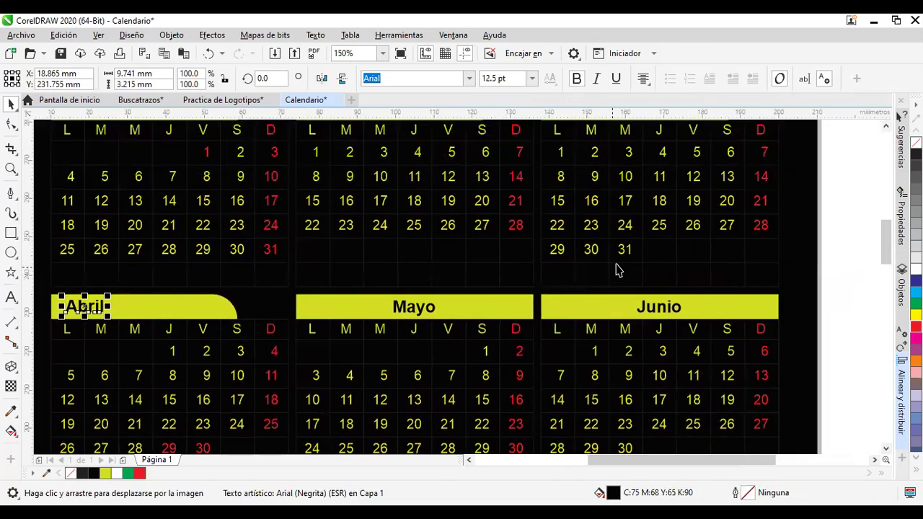
{"action": "left_click_drag", "start_coordinate": [689, 225], "coordinate": [647, 303]}
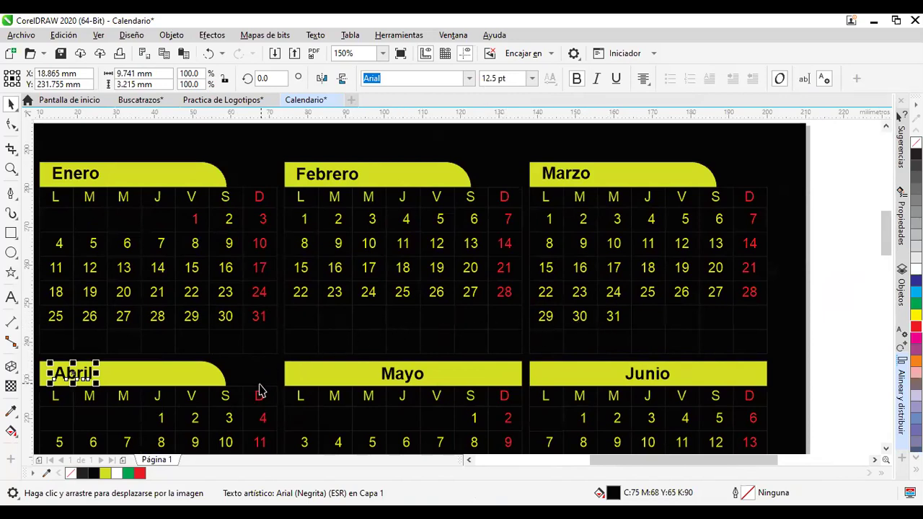
{"action": "left_click_drag", "start_coordinate": [227, 408], "coordinate": [355, 296]}
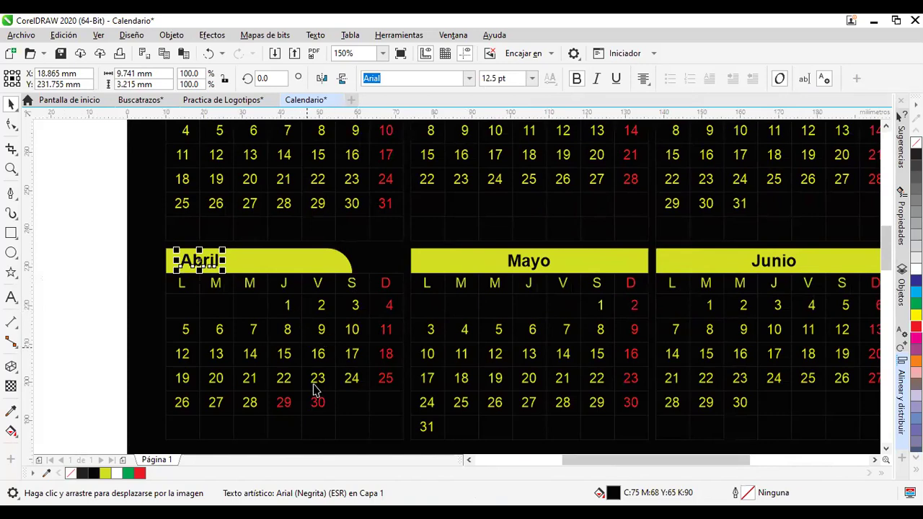
Recolour the days 1 and 2 of Abril red.
{"action": "left_click", "coordinate": [292, 310]}
{"action": "left_click", "coordinate": [294, 306]}
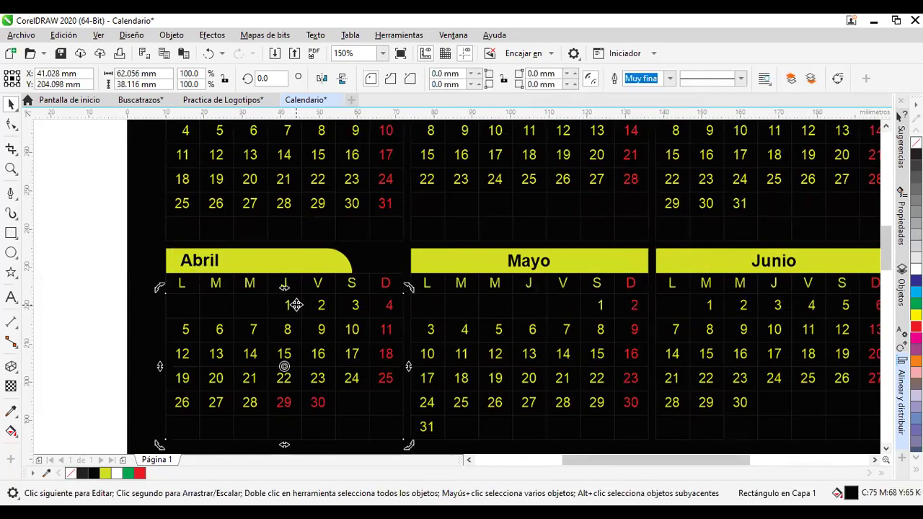
{"action": "left_click", "coordinate": [288, 330]}
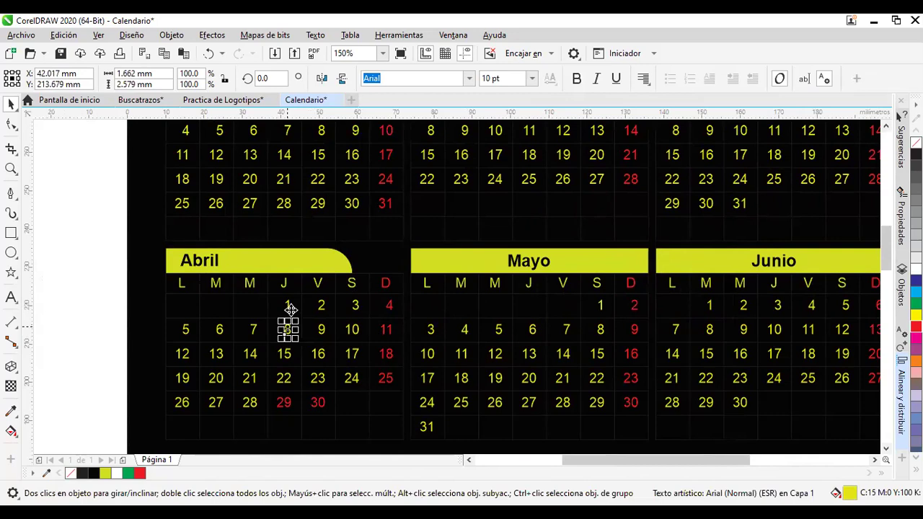
{"action": "left_click", "coordinate": [288, 307]}
{"action": "left_click", "coordinate": [915, 326]}
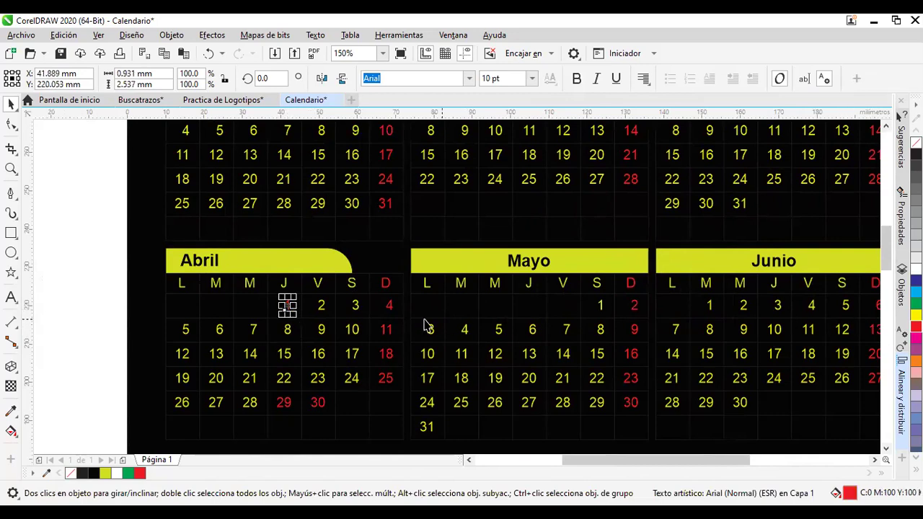
{"action": "left_click", "coordinate": [321, 308]}
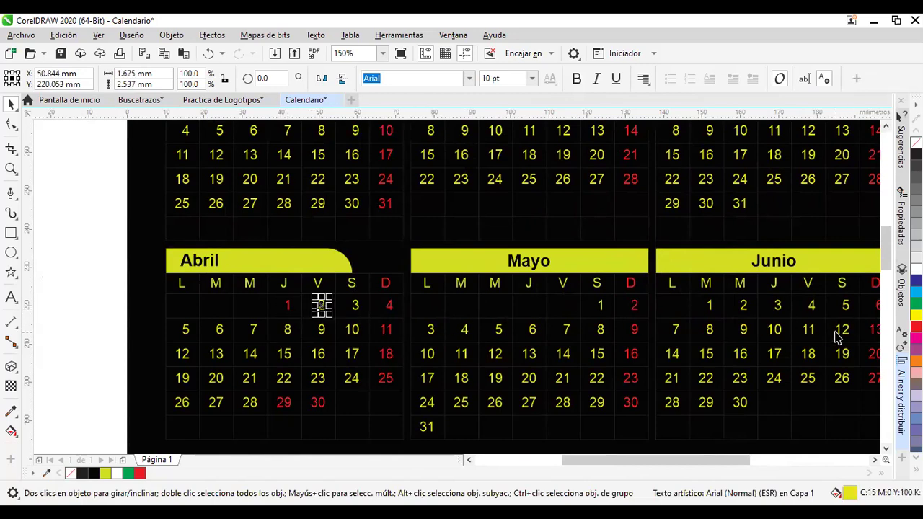
{"action": "left_click", "coordinate": [916, 326]}
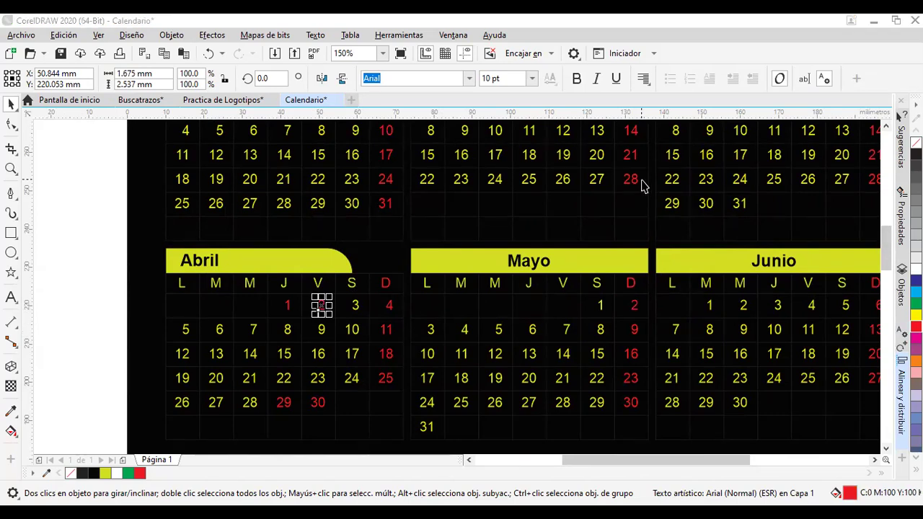
Recolour the days 29 and 30 of Abril yellow-green.
{"action": "left_click", "coordinate": [285, 403]}
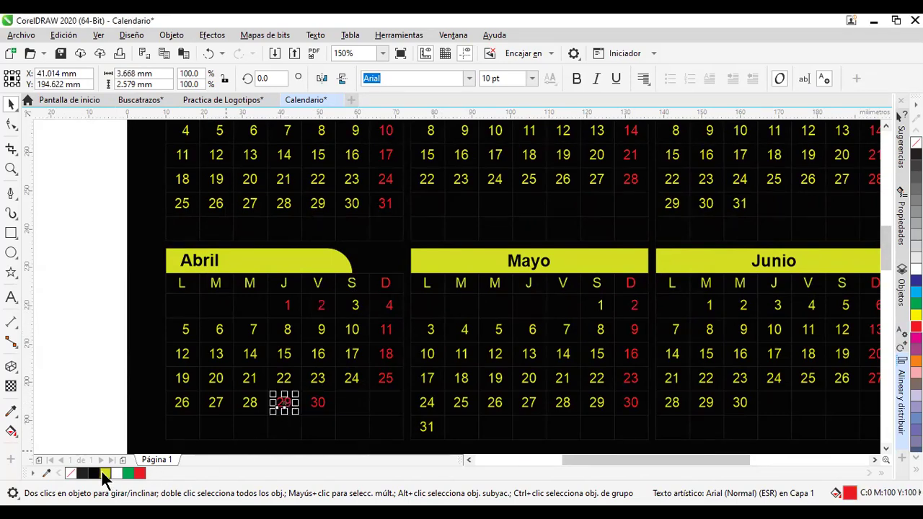
{"action": "left_click", "coordinate": [105, 474]}
{"action": "left_click", "coordinate": [318, 403]}
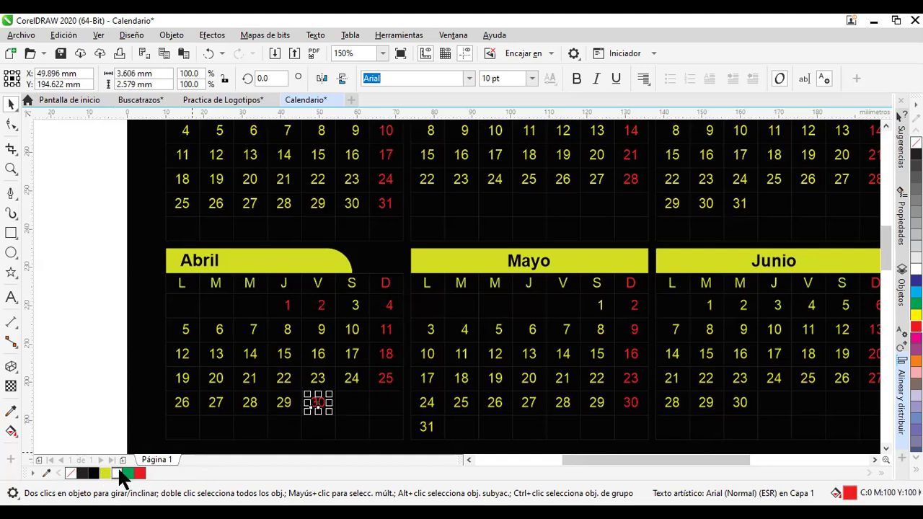
{"action": "key", "text": "Delete"}
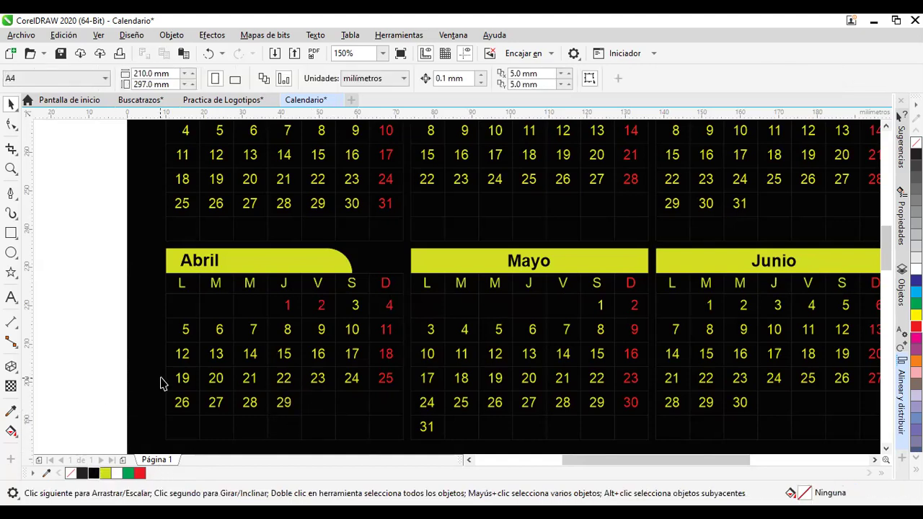
{"action": "left_click", "coordinate": [313, 413]}
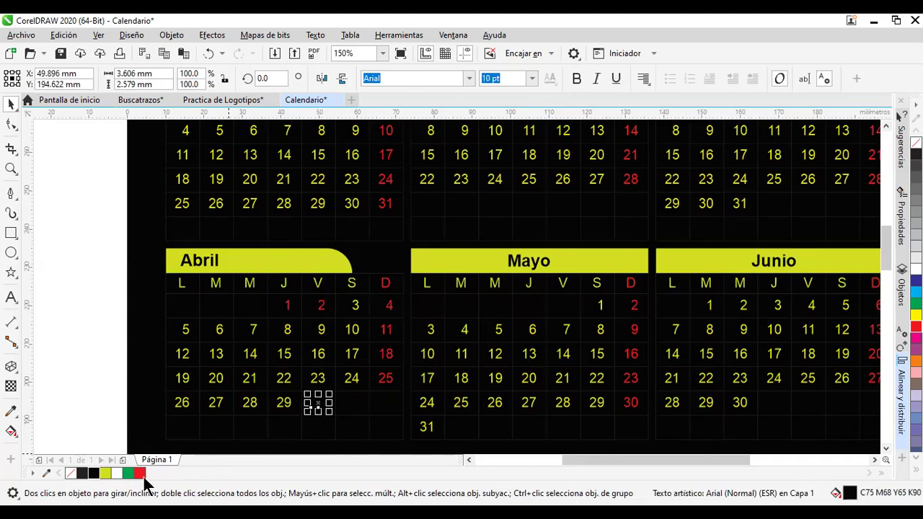
{"action": "left_click", "coordinate": [105, 473]}
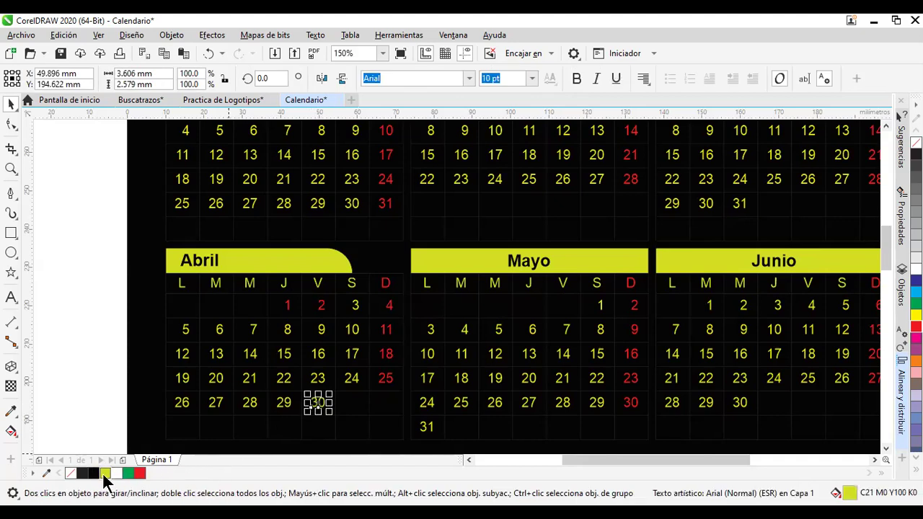
{"action": "left_click", "coordinate": [85, 374]}
Group all the objects of the Abril calendar, including its title bar and name.
{"action": "left_click_drag", "start_coordinate": [136, 231], "coordinate": [422, 405]}
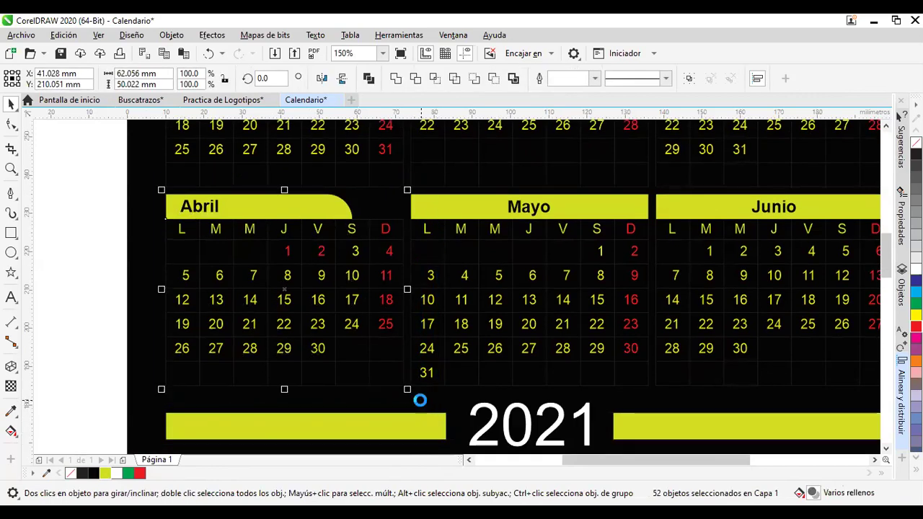
{"action": "key", "text": "ctrl+g"}
{"action": "left_click", "coordinate": [92, 346]}
Import the image descarga (4) from the Imágenes folder and place it about 88 mm wide beside the page.
{"action": "scroll", "coordinate": [92, 333], "scroll_direction": "down", "scroll_amount": 2}
{"action": "key", "text": "h"}
{"action": "left_click_drag", "start_coordinate": [74, 328], "coordinate": [120, 270]}
{"action": "scroll", "coordinate": [552, 343], "scroll_direction": "down", "scroll_amount": 2}
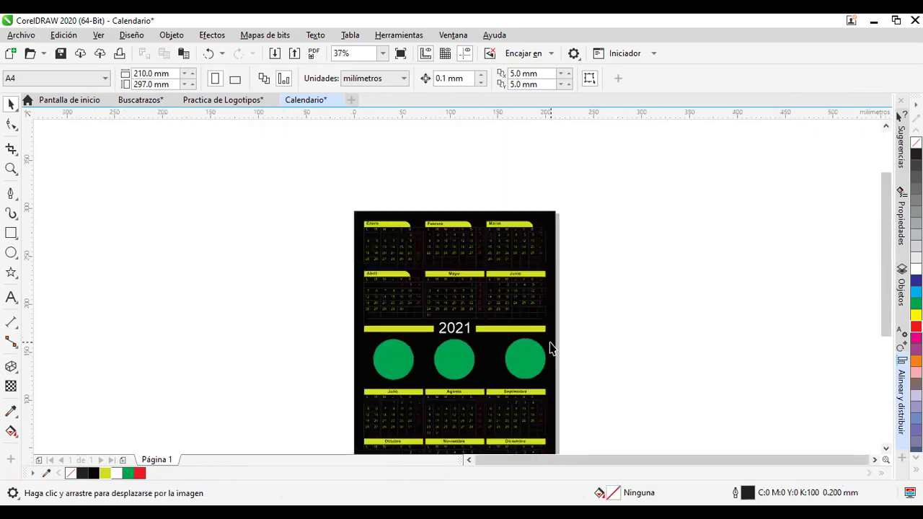
{"action": "scroll", "coordinate": [542, 372], "scroll_direction": "up", "scroll_amount": 2}
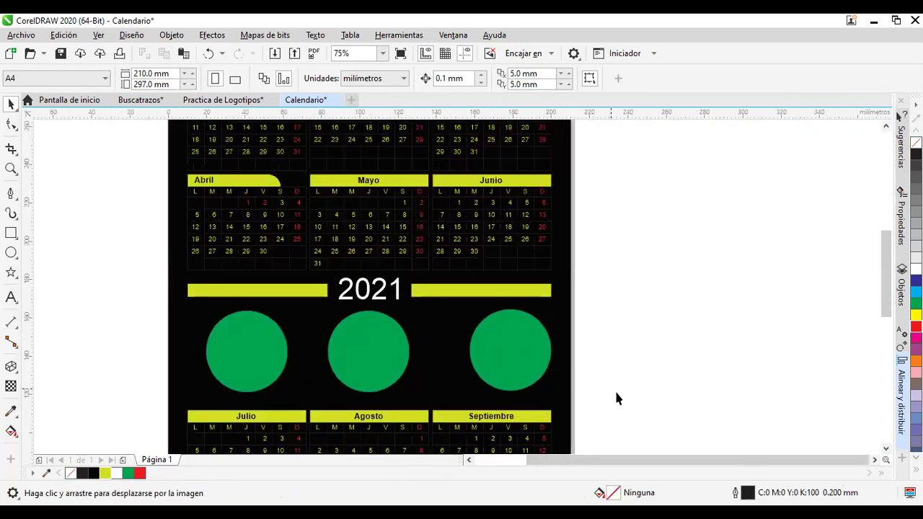
{"action": "left_click_drag", "start_coordinate": [616, 397], "coordinate": [639, 325]}
{"action": "left_click_drag", "start_coordinate": [709, 352], "coordinate": [638, 422]}
{"action": "key", "text": "space"}
{"action": "left_click", "coordinate": [219, 337]}
{"action": "left_click", "coordinate": [616, 269]}
{"action": "right_click", "coordinate": [636, 238]}
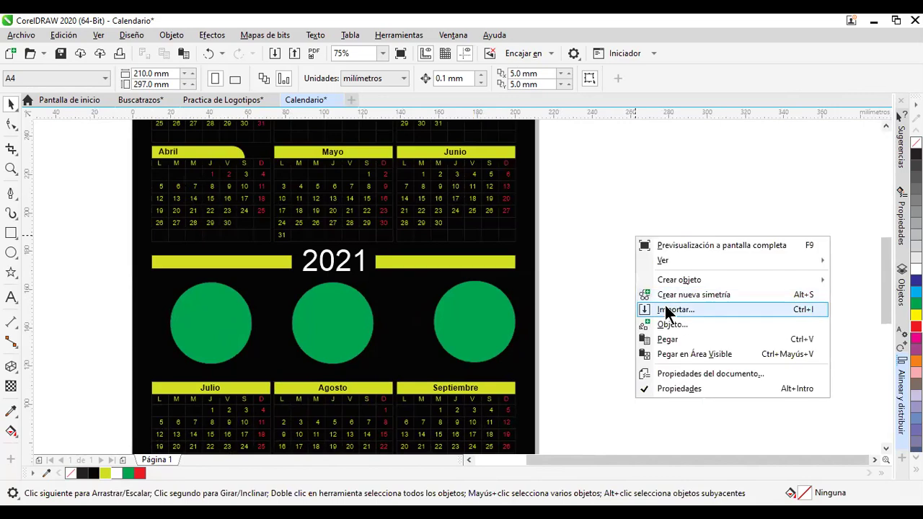
{"action": "left_click", "coordinate": [664, 310]}
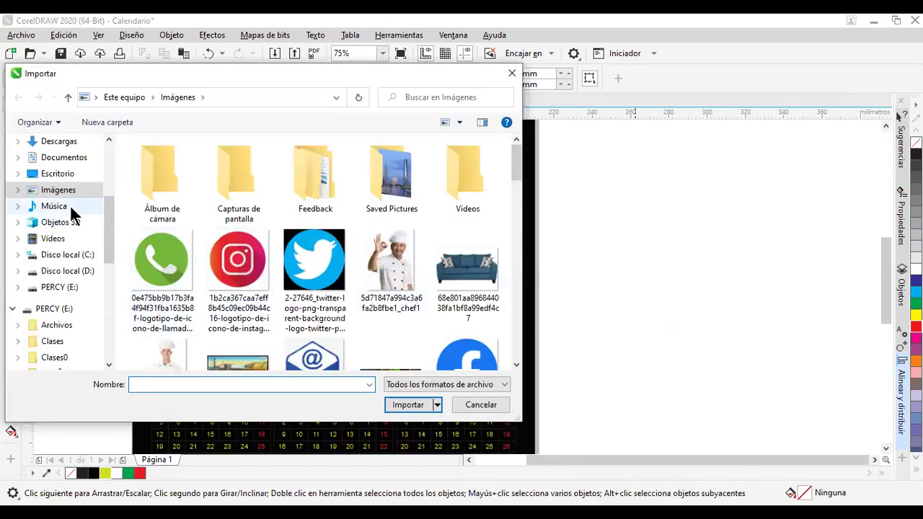
{"action": "scroll", "coordinate": [220, 264], "scroll_direction": "down", "scroll_amount": 4}
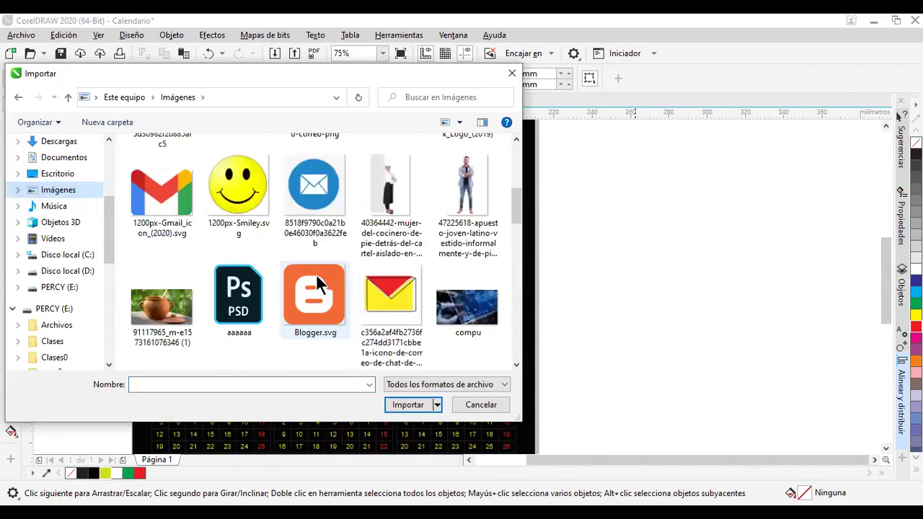
{"action": "scroll", "coordinate": [317, 285], "scroll_direction": "down", "scroll_amount": 5}
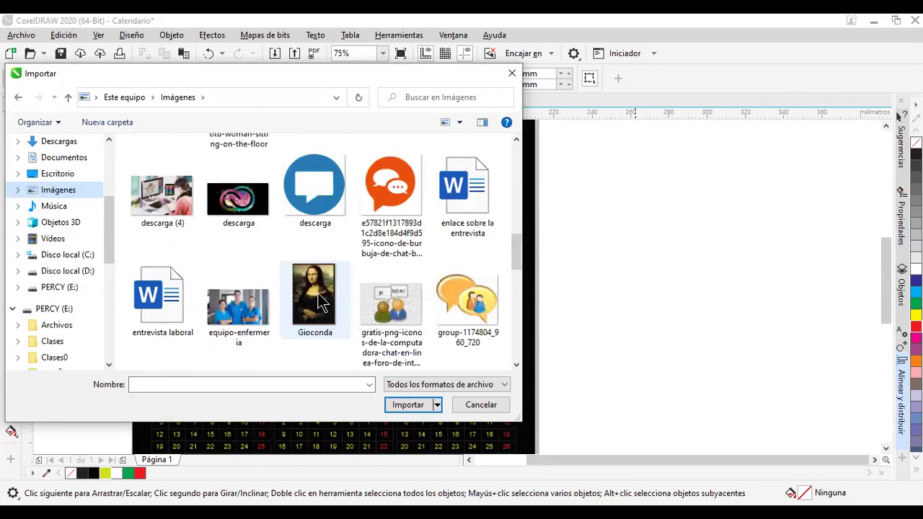
{"action": "double_click", "coordinate": [173, 205]}
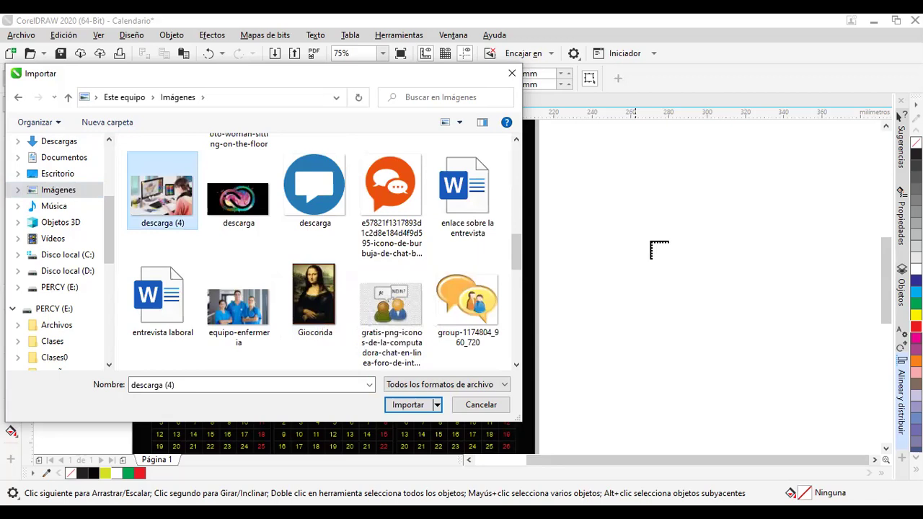
{"action": "left_click_drag", "start_coordinate": [748, 332], "coordinate": [815, 393]}
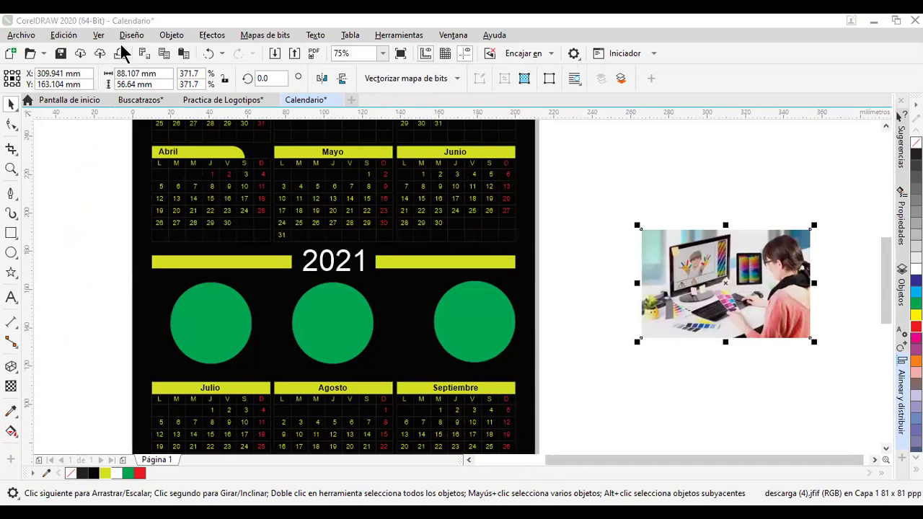
Place the imported photo inside the first green circle below 2021 with PowerClip.
{"action": "left_click", "coordinate": [170, 36]}
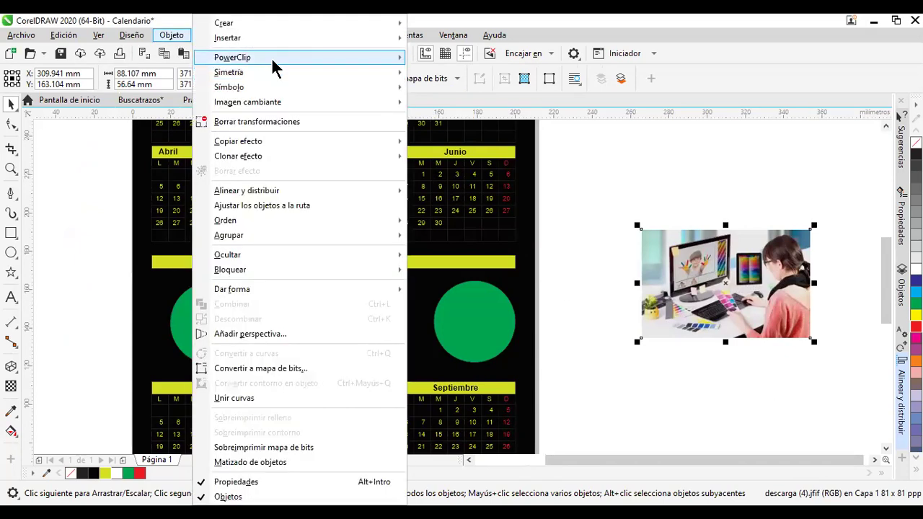
{"action": "mouse_move", "coordinate": [273, 59]}
{"action": "left_click", "coordinate": [463, 60]}
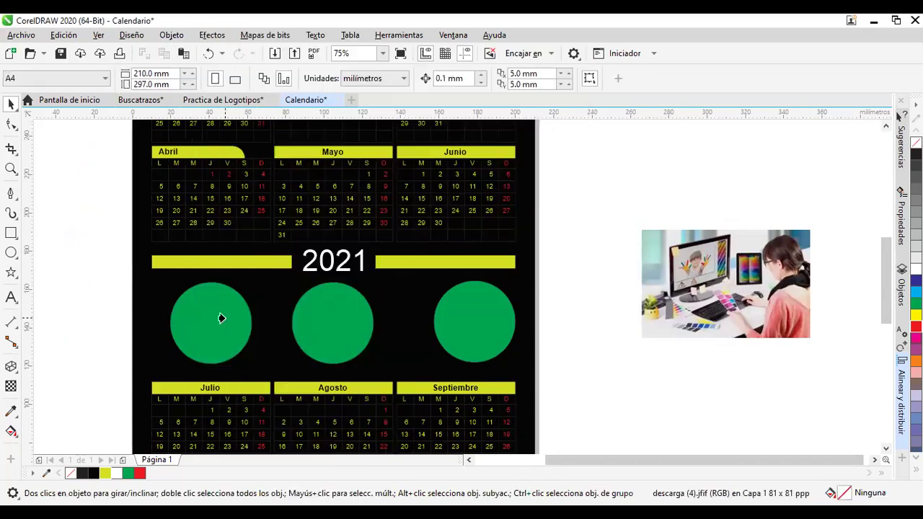
{"action": "left_click", "coordinate": [221, 319]}
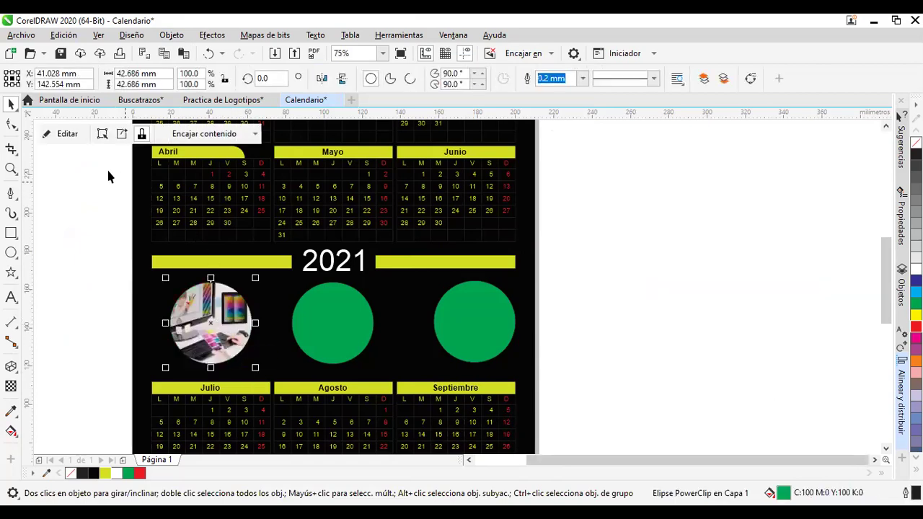
Edit the PowerClip content, resizing the photo to about 42.6 by 43.6 mm so it covers the circle, and finish editing.
{"action": "left_click", "coordinate": [63, 134]}
{"action": "scroll", "coordinate": [121, 362], "scroll_direction": "up", "scroll_amount": 3}
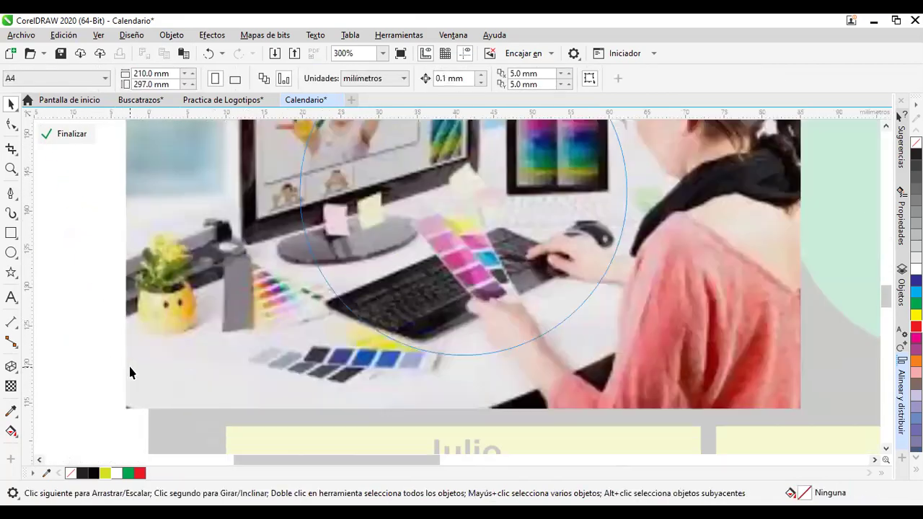
{"action": "scroll", "coordinate": [152, 337], "scroll_direction": "down", "scroll_amount": 3}
{"action": "left_click", "coordinate": [144, 299]}
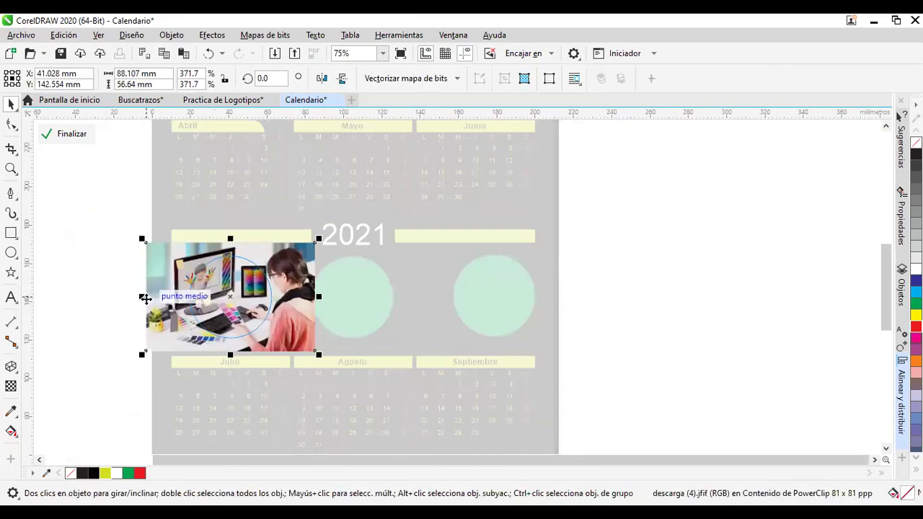
{"action": "left_click_drag", "start_coordinate": [143, 298], "coordinate": [170, 299]}
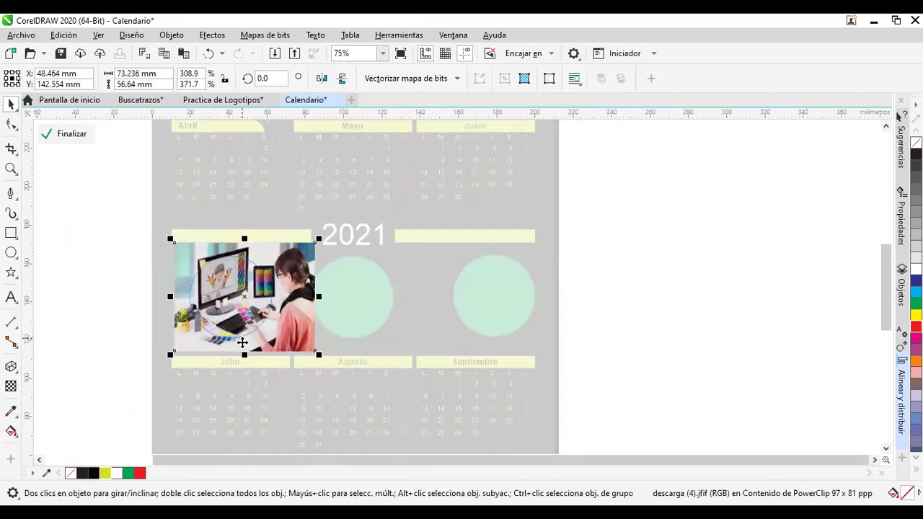
{"action": "mouse_move", "coordinate": [245, 354]}
{"action": "left_mouse_down"}
{"action": "mouse_move", "coordinate": [245, 332]}
{"action": "mouse_move", "coordinate": [245, 339]}
{"action": "left_mouse_up"}
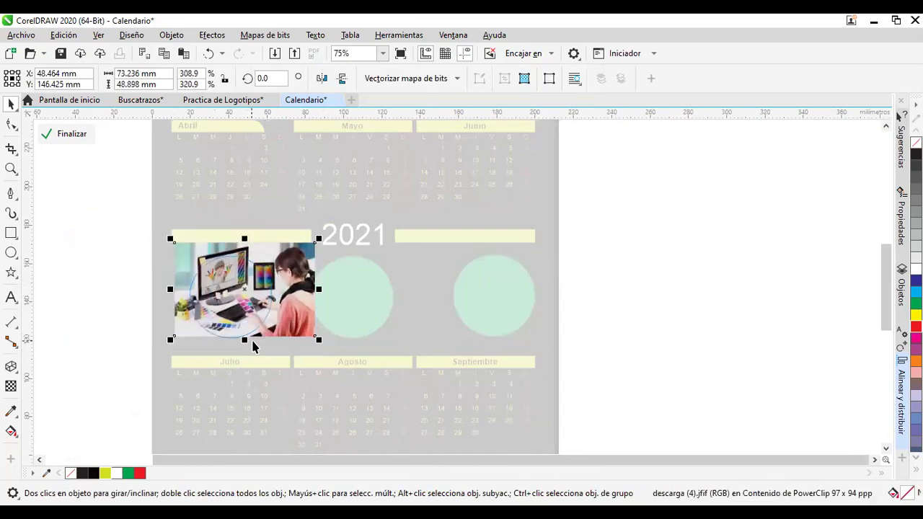
{"action": "mouse_move", "coordinate": [288, 283]}
{"action": "left_mouse_down"}
{"action": "mouse_move", "coordinate": [294, 293]}
{"action": "mouse_move", "coordinate": [275, 292]}
{"action": "left_mouse_up"}
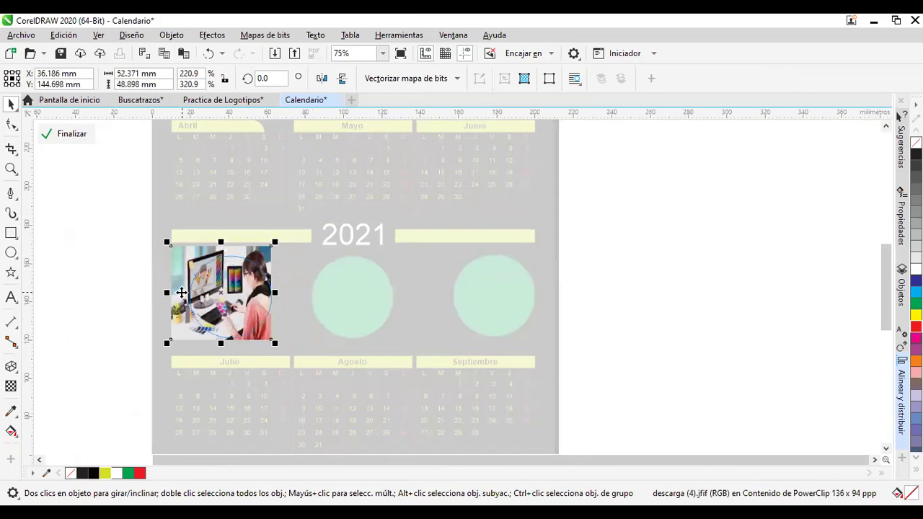
{"action": "left_click_drag", "start_coordinate": [166, 292], "coordinate": [184, 292]}
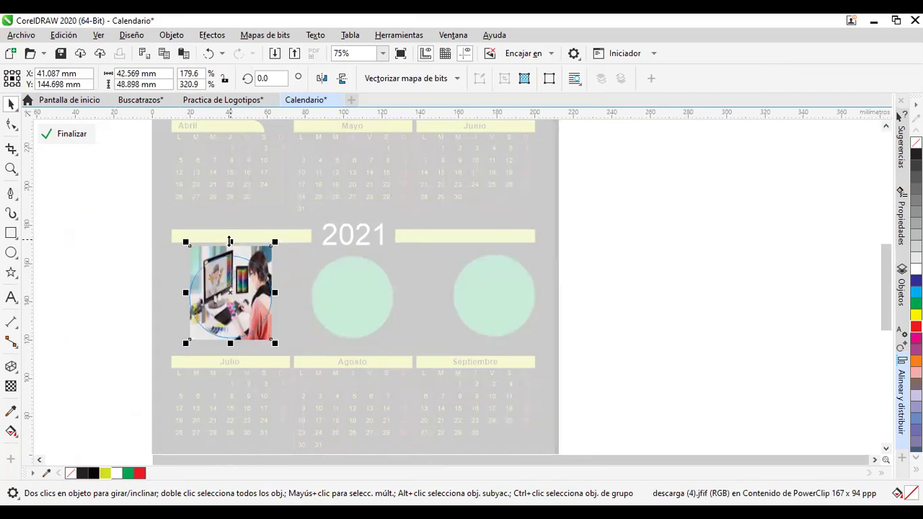
{"action": "left_click_drag", "start_coordinate": [230, 241], "coordinate": [230, 253]}
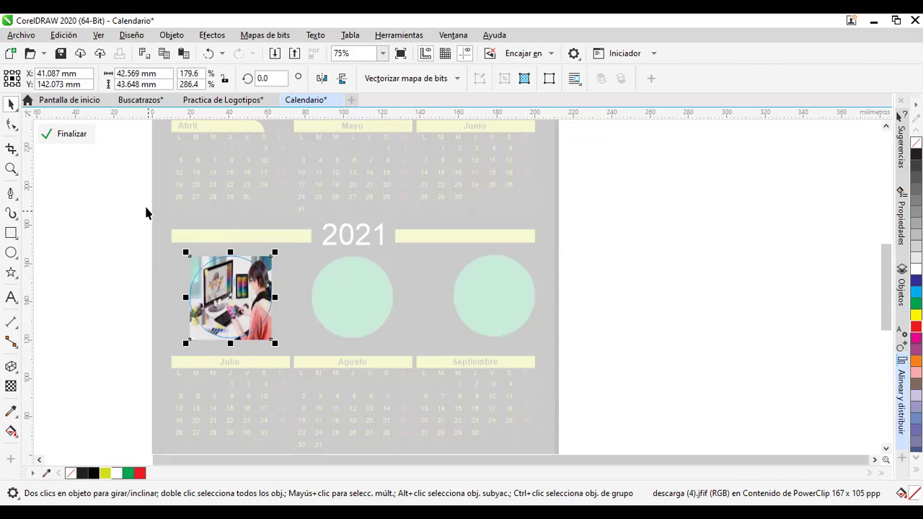
{"action": "left_click", "coordinate": [72, 135]}
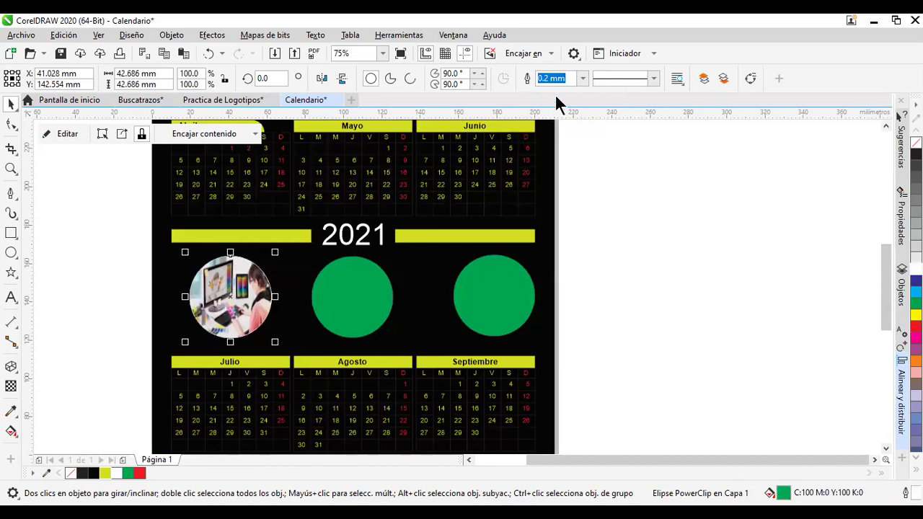
Give the photo circle a white outline 2.0 mm thick.
{"action": "left_click", "coordinate": [580, 79]}
{"action": "left_click", "coordinate": [555, 176]}
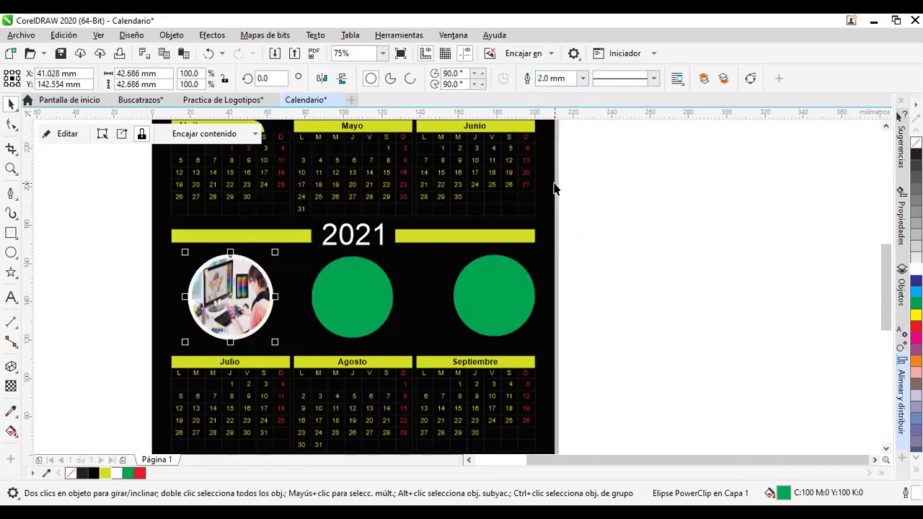
{"action": "left_click", "coordinate": [663, 286]}
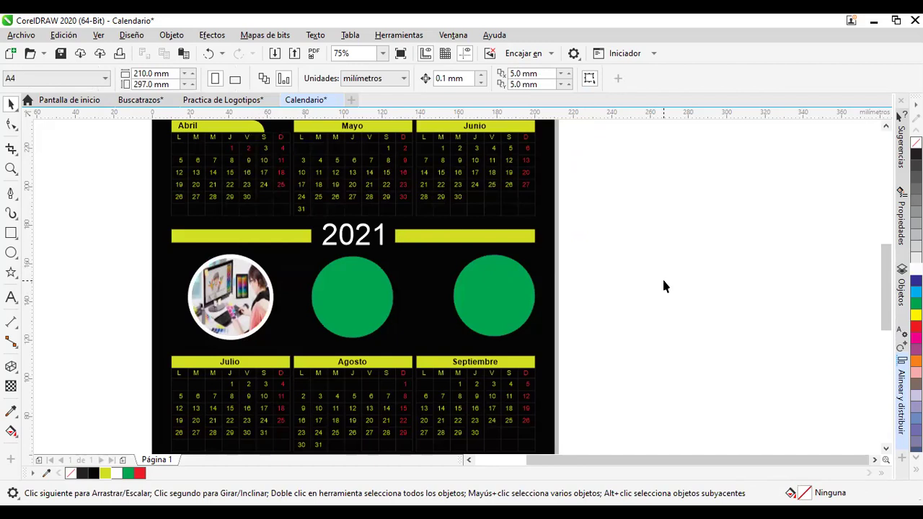
{"action": "scroll", "coordinate": [665, 277], "scroll_direction": "down", "scroll_amount": 2}
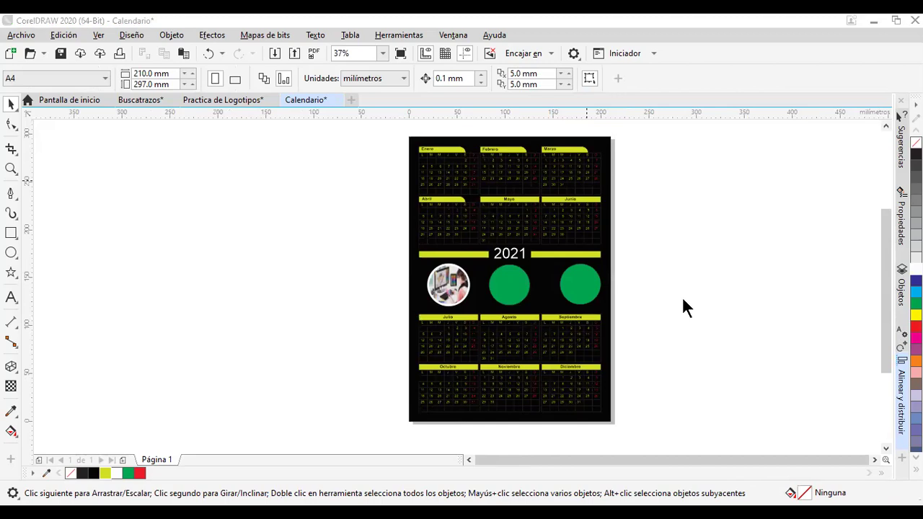
{"action": "scroll", "coordinate": [573, 278], "scroll_direction": "up", "scroll_amount": 2}
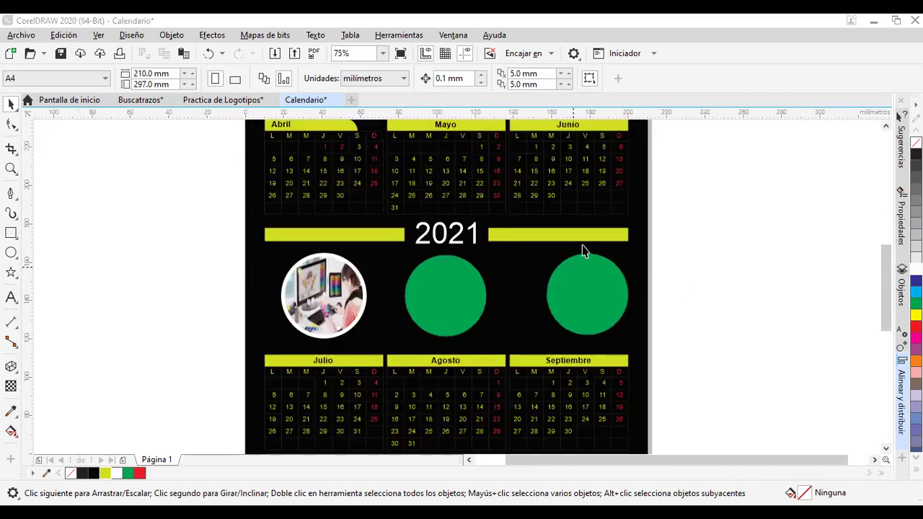
{"action": "left_click_drag", "start_coordinate": [649, 226], "coordinate": [701, 179]}
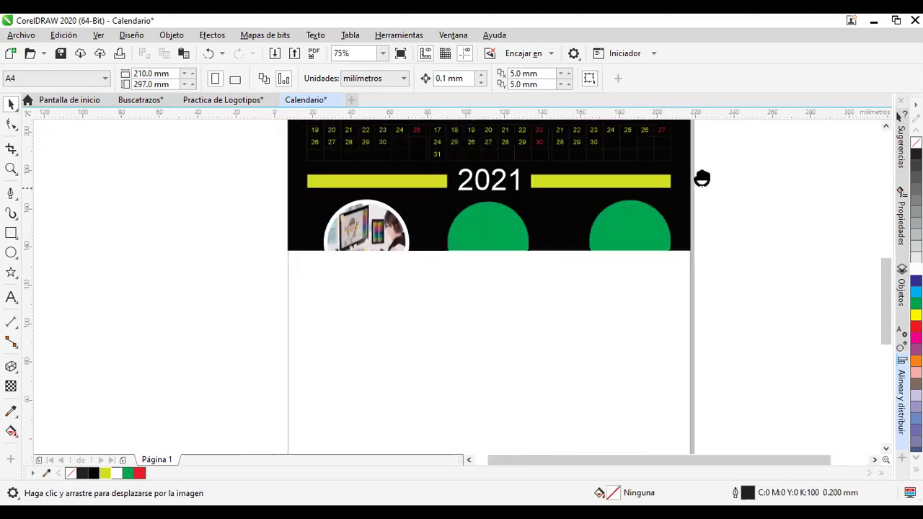
Import the image equipo-enfermeria from the Imágenes folder and place it about 84 mm wide beside the page.
{"action": "scroll", "coordinate": [505, 208], "scroll_direction": "up", "scroll_amount": 2}
{"action": "scroll", "coordinate": [506, 211], "scroll_direction": "down", "scroll_amount": 4}
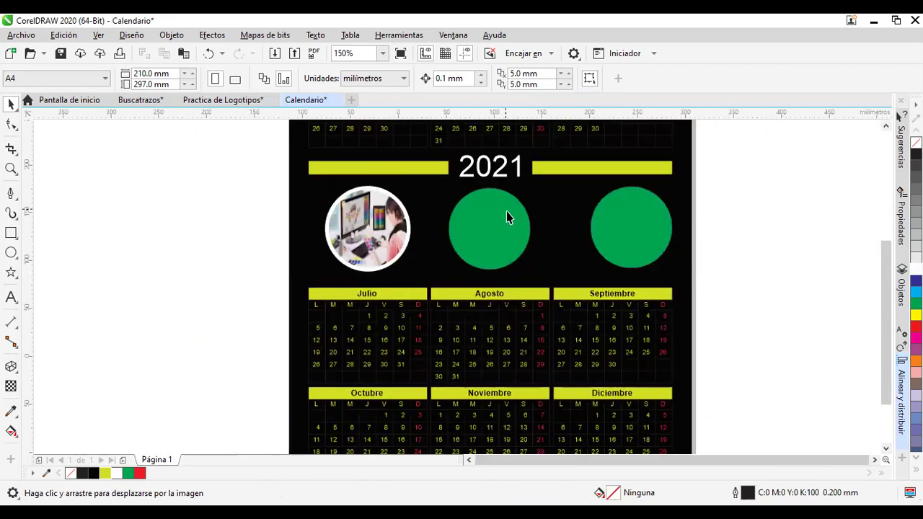
{"action": "left_click_drag", "start_coordinate": [586, 244], "coordinate": [428, 362]}
{"action": "scroll", "coordinate": [309, 387], "scroll_direction": "up", "scroll_amount": 2}
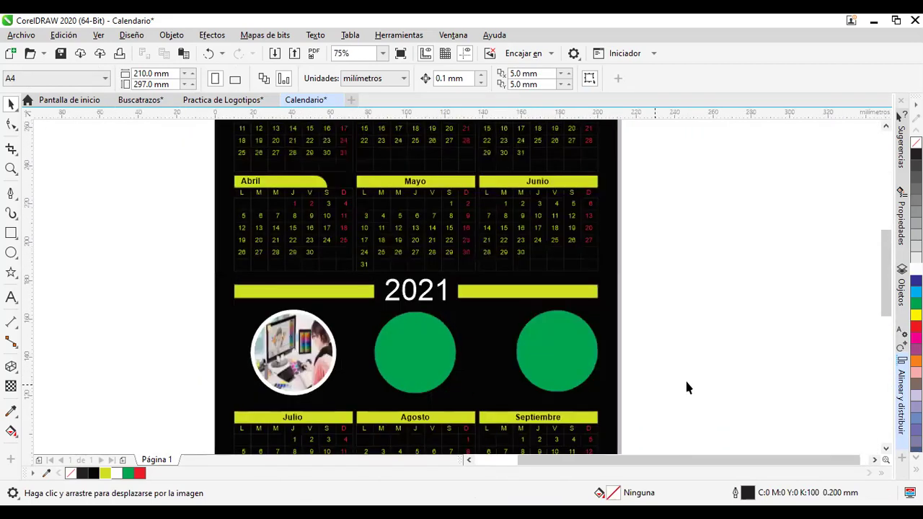
{"action": "left_click_drag", "start_coordinate": [685, 385], "coordinate": [540, 363]}
{"action": "right_click", "coordinate": [574, 259]}
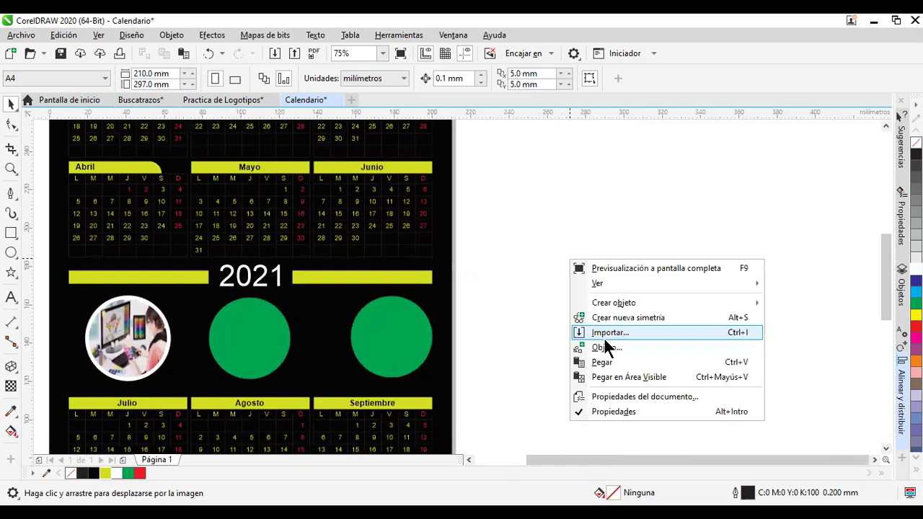
{"action": "left_click", "coordinate": [598, 333]}
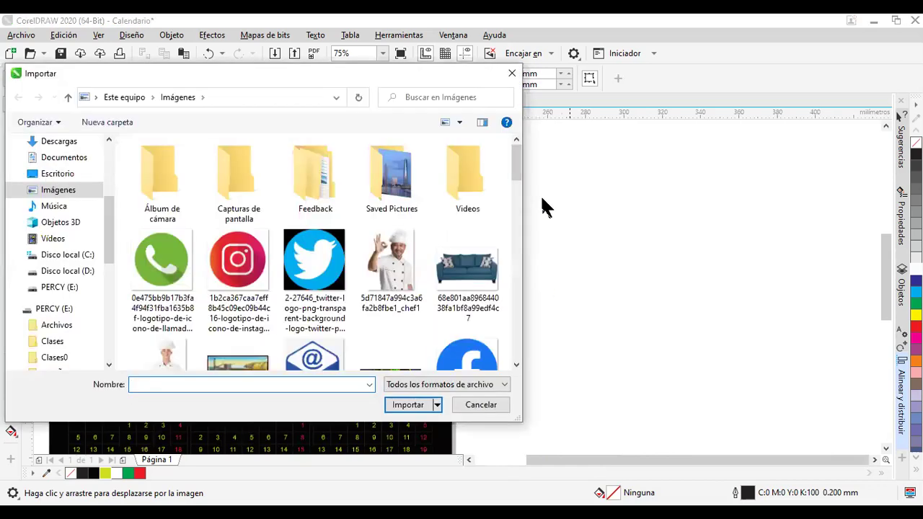
{"action": "left_click_drag", "start_coordinate": [520, 176], "coordinate": [506, 266]}
{"action": "double_click", "coordinate": [238, 186]}
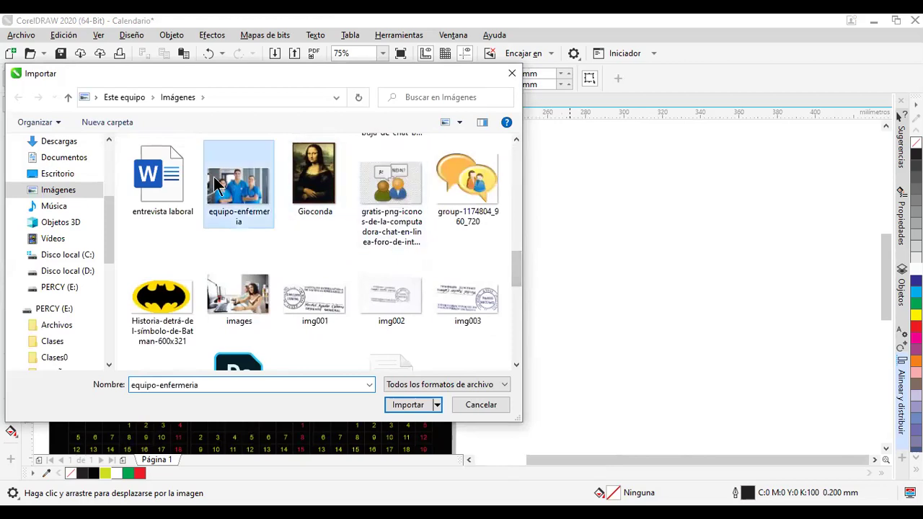
{"action": "left_click_drag", "start_coordinate": [692, 373], "coordinate": [524, 272]}
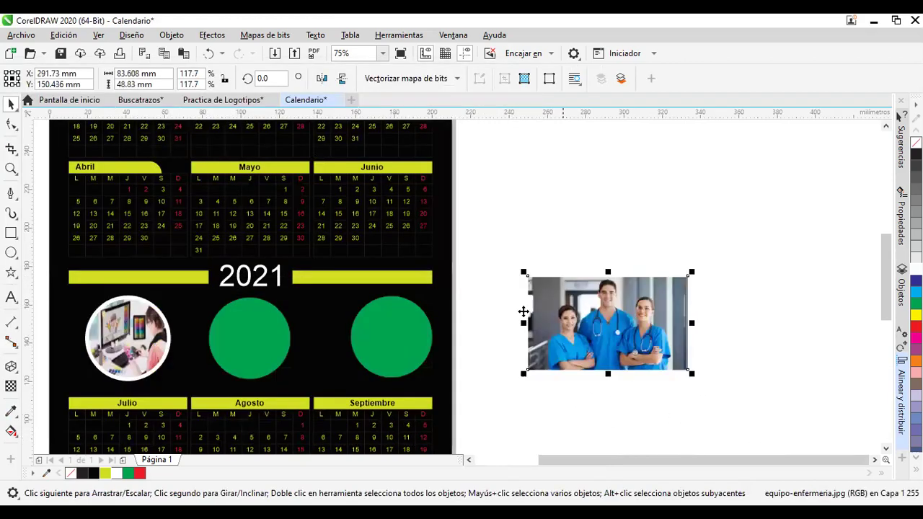
Place the imported nursing team photo inside the middle green circle below 2021 with PowerClip.
{"action": "left_click", "coordinate": [168, 36]}
{"action": "mouse_move", "coordinate": [283, 57]}
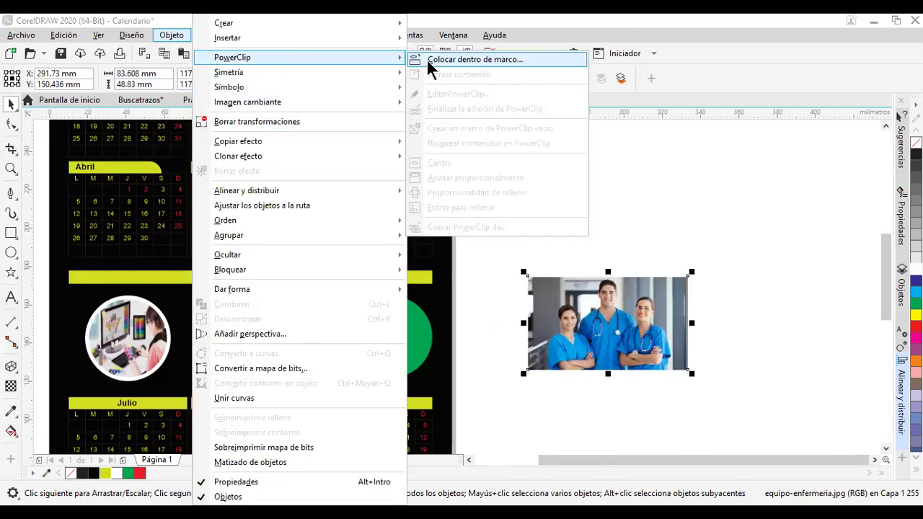
{"action": "left_click", "coordinate": [426, 58]}
{"action": "left_click", "coordinate": [261, 350]}
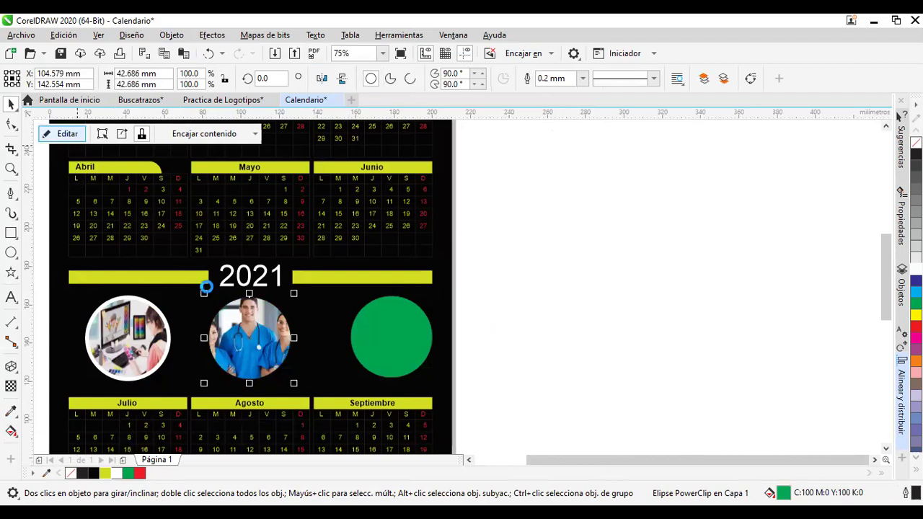
Edit the middle circle's PowerClip content, resizing the photo to about 62.1 by 42.7 mm centred over the circle, and finish editing.
{"action": "left_click", "coordinate": [65, 134]}
{"action": "left_click", "coordinate": [170, 346]}
{"action": "left_click_drag", "start_coordinate": [167, 339], "coordinate": [207, 344]}
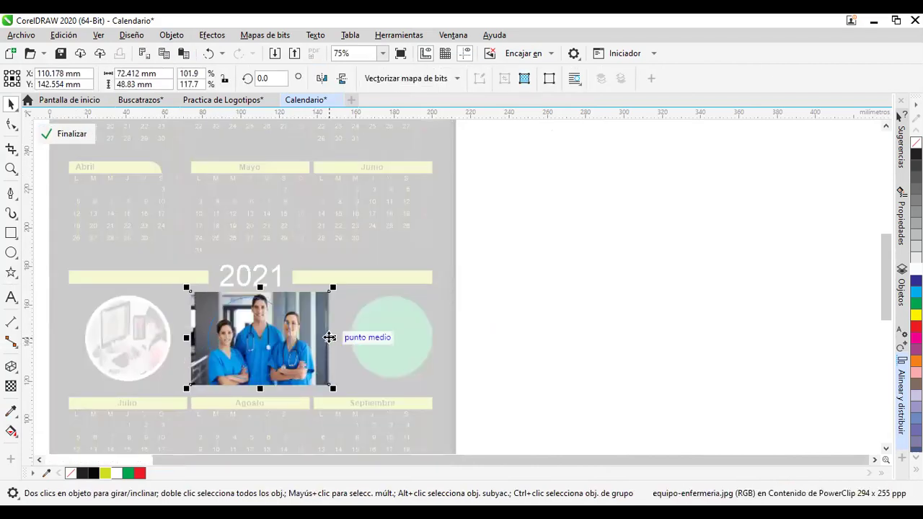
{"action": "left_click_drag", "start_coordinate": [330, 338], "coordinate": [314, 338]}
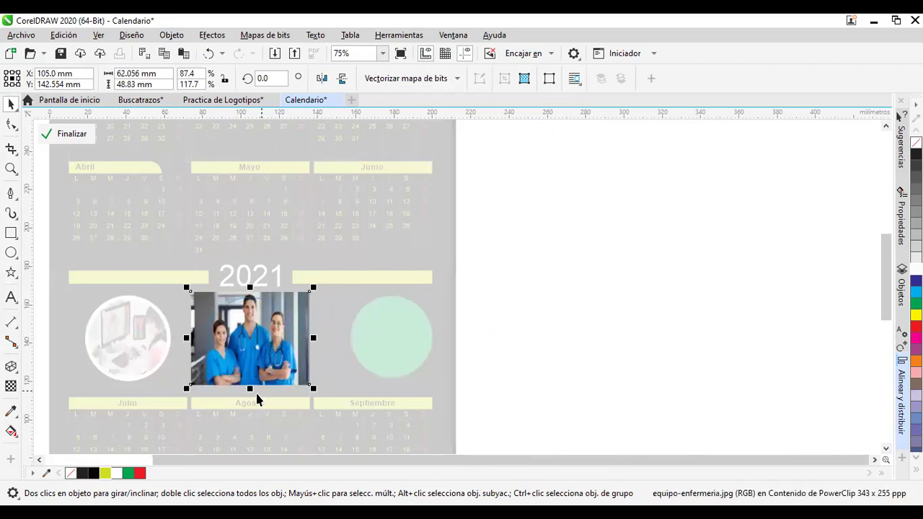
{"action": "left_click_drag", "start_coordinate": [249, 388], "coordinate": [249, 382]}
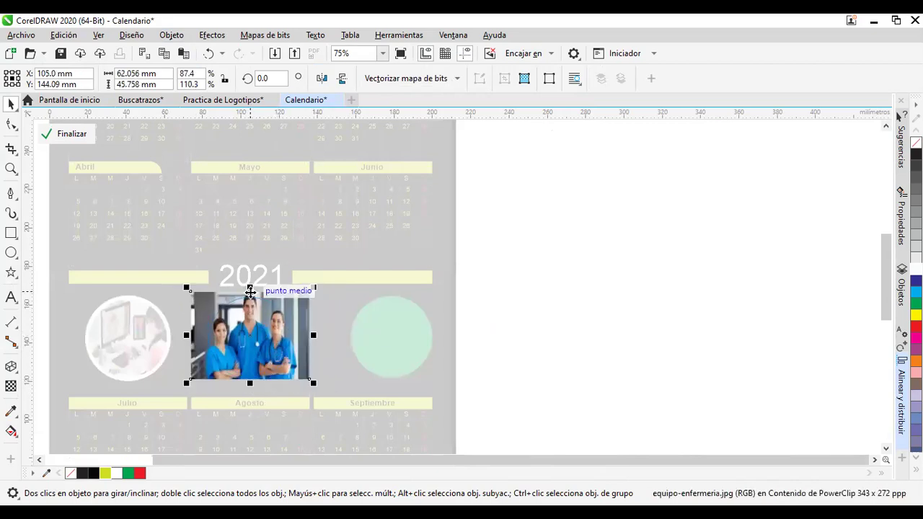
{"action": "mouse_move", "coordinate": [250, 288]}
{"action": "left_mouse_down"}
{"action": "mouse_move", "coordinate": [267, 294]}
{"action": "mouse_move", "coordinate": [249, 284]}
{"action": "mouse_move", "coordinate": [249, 294]}
{"action": "left_mouse_up"}
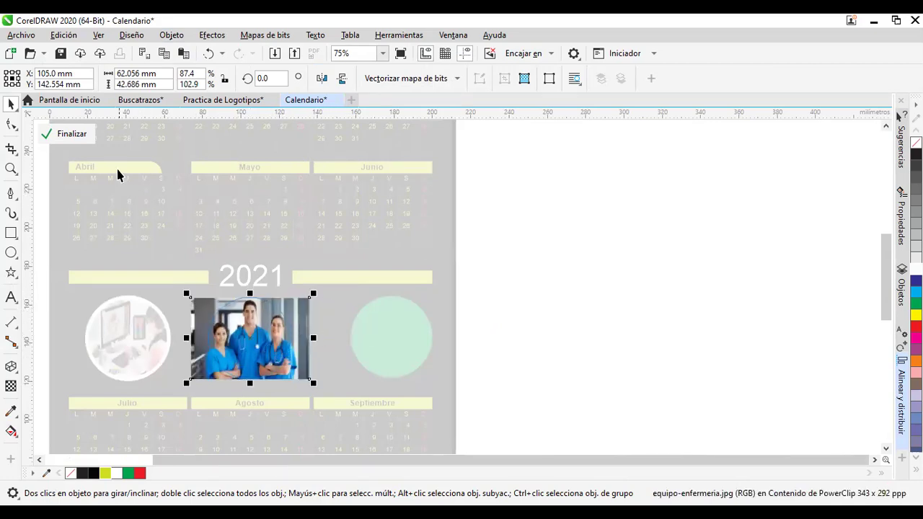
{"action": "left_click", "coordinate": [73, 135]}
{"action": "left_click", "coordinate": [487, 341]}
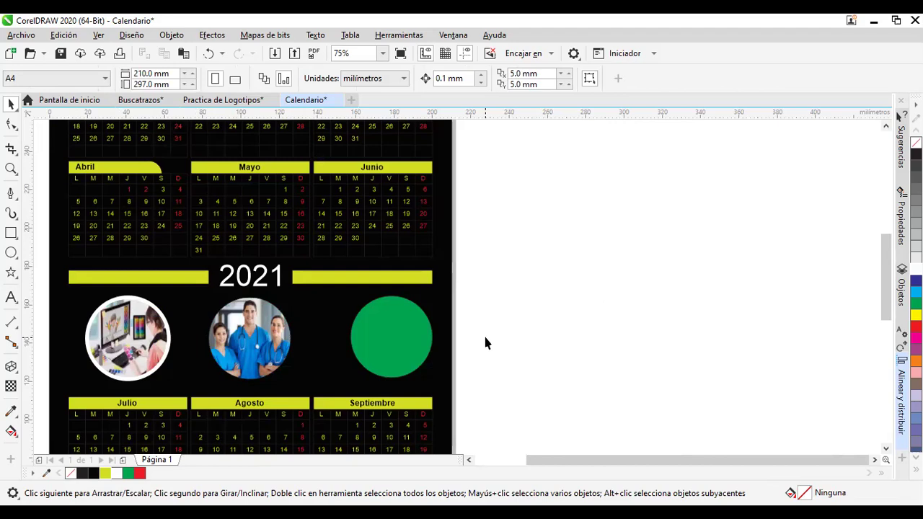
Give the middle photo circle a white outline 2.0 mm thick.
{"action": "left_click", "coordinate": [239, 366]}
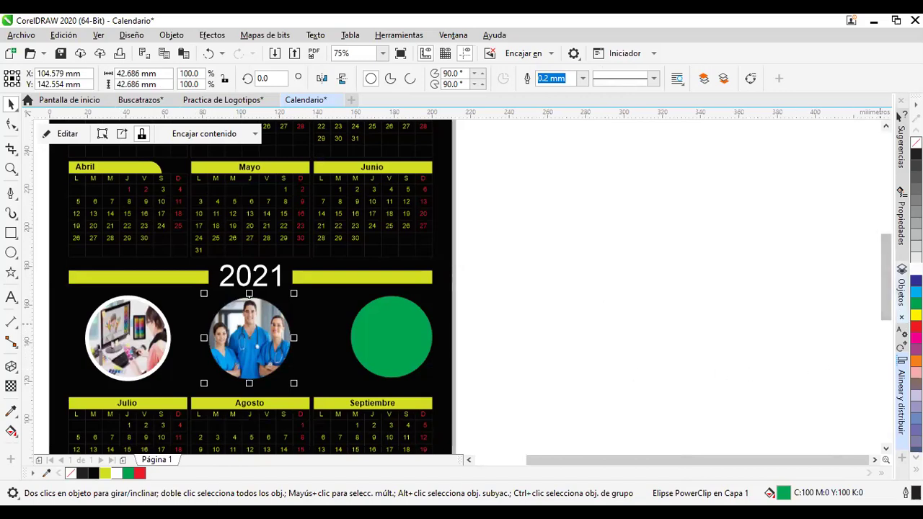
{"action": "left_click", "coordinate": [581, 78]}
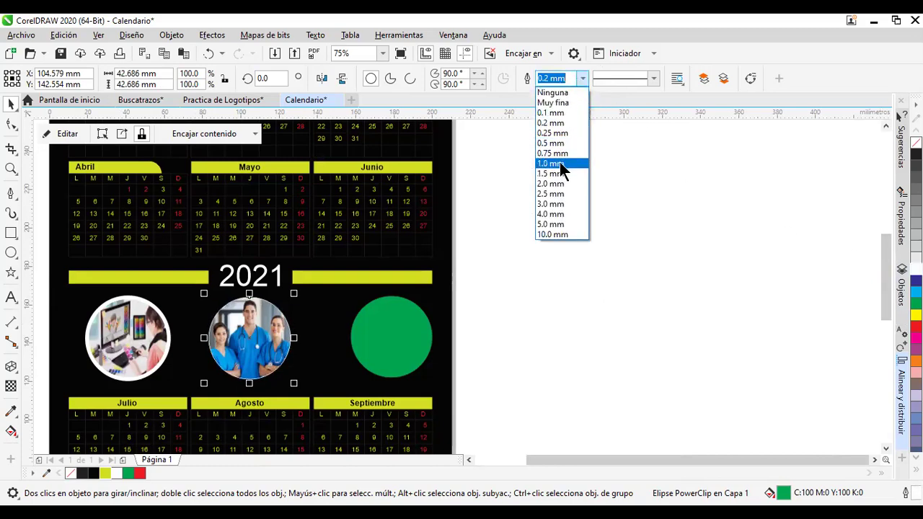
{"action": "left_click", "coordinate": [560, 163]}
{"action": "left_click", "coordinate": [583, 78]}
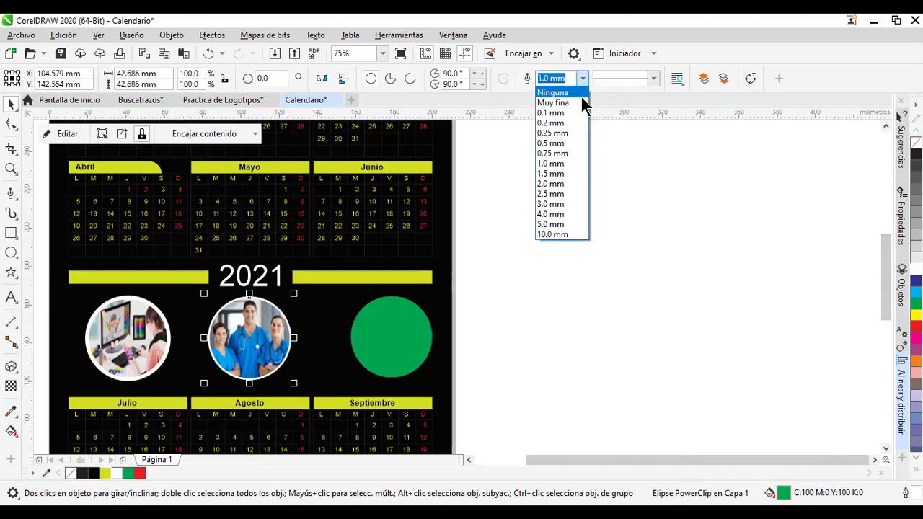
{"action": "left_click", "coordinate": [561, 178]}
{"action": "left_click", "coordinate": [622, 318]}
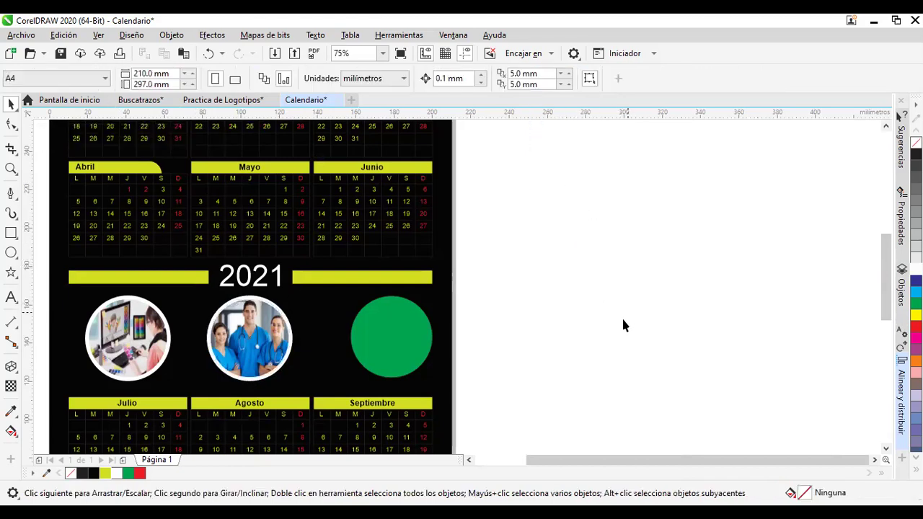
Import the picture named images from the Imágenes folder and place it about 102 mm wide beside the page.
{"action": "scroll", "coordinate": [620, 318], "scroll_direction": "down", "scroll_amount": 2}
{"action": "left_click_drag", "start_coordinate": [618, 313], "coordinate": [555, 249]}
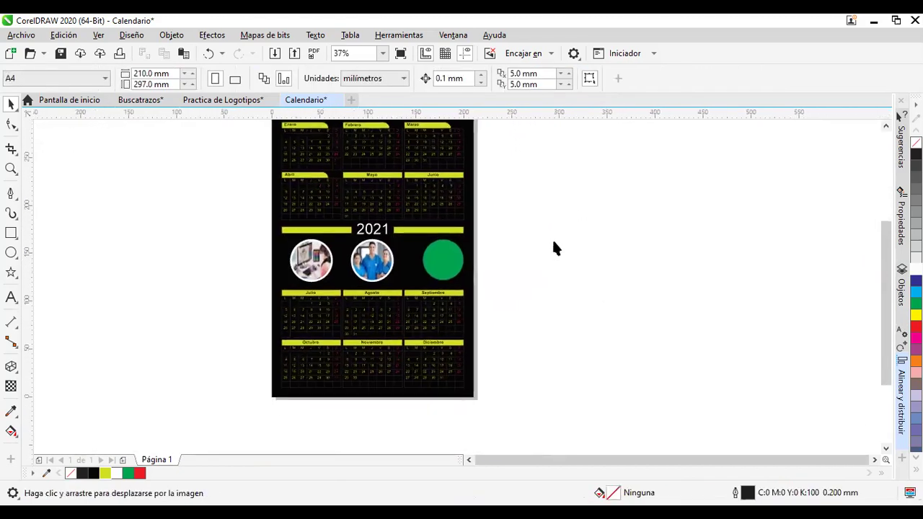
{"action": "right_click", "coordinate": [555, 241]}
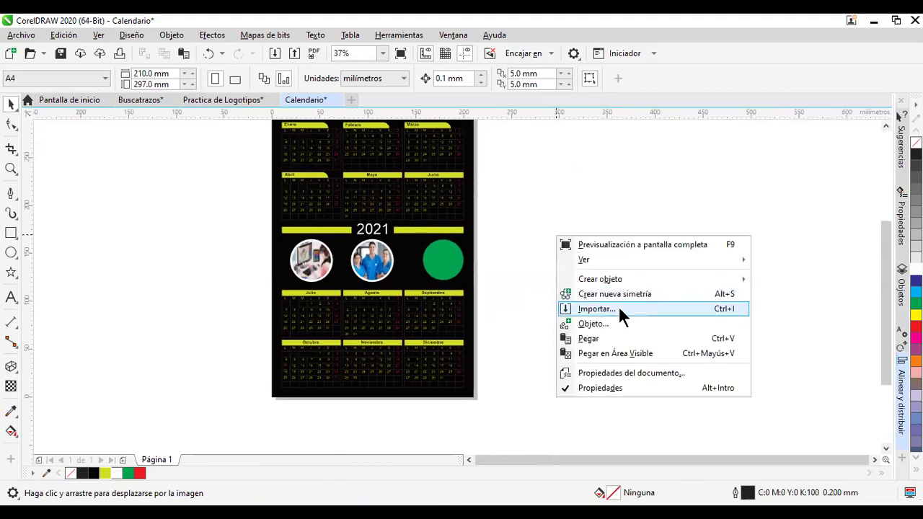
{"action": "left_click", "coordinate": [621, 309]}
{"action": "left_click_drag", "start_coordinate": [519, 151], "coordinate": [522, 273]}
{"action": "double_click", "coordinate": [264, 154]}
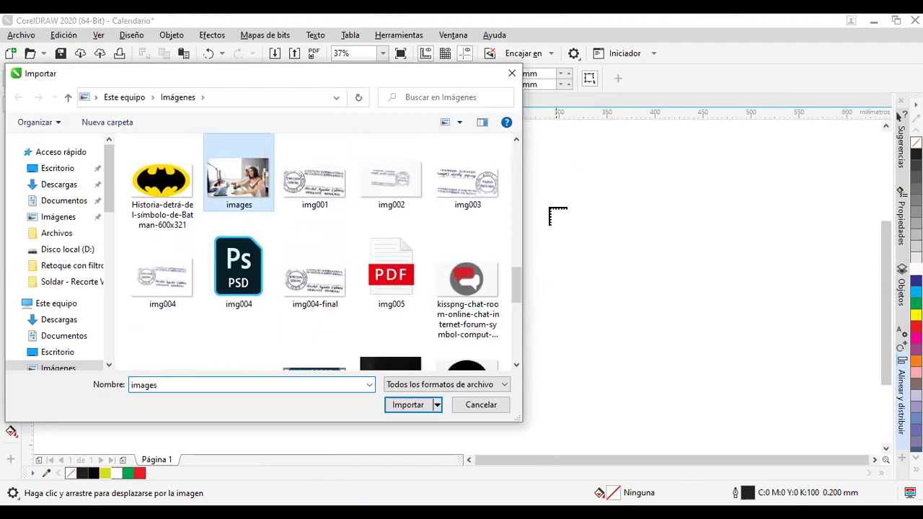
{"action": "left_click_drag", "start_coordinate": [678, 365], "coordinate": [622, 275]}
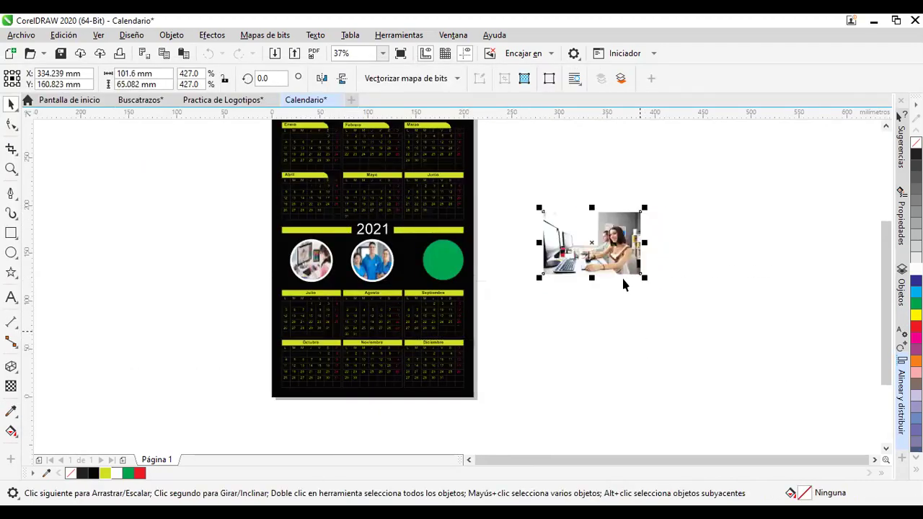
Place the imported office photo inside the remaining green circle with PowerClip.
{"action": "left_click", "coordinate": [167, 37]}
{"action": "mouse_move", "coordinate": [312, 63]}
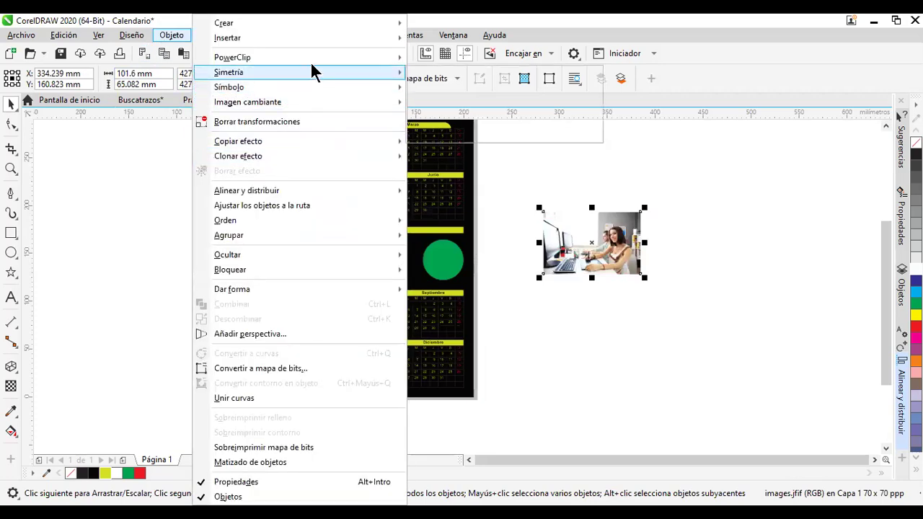
{"action": "left_click", "coordinate": [445, 64]}
{"action": "left_click", "coordinate": [456, 257]}
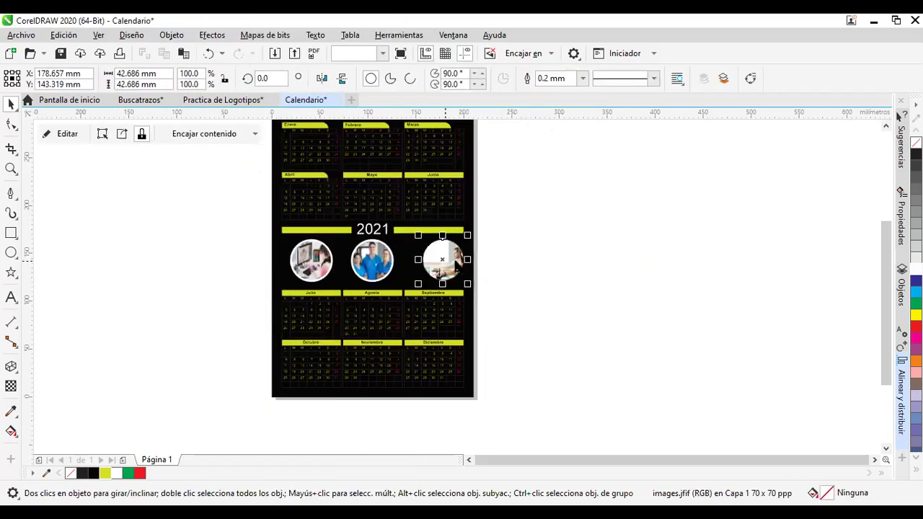
Open the third circle's PowerClip content for editing, scale the office photo to about 82.1 by 52.6 mm and reposition it over the circle.
{"action": "scroll", "coordinate": [431, 241], "scroll_direction": "up", "scroll_amount": 2}
{"action": "scroll", "coordinate": [430, 241], "scroll_direction": "up", "scroll_amount": 2}
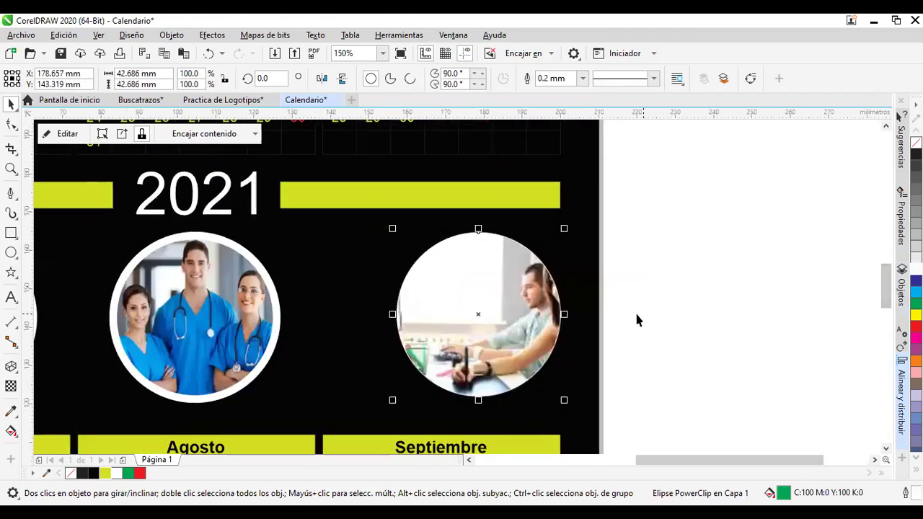
{"action": "left_click", "coordinate": [67, 134]}
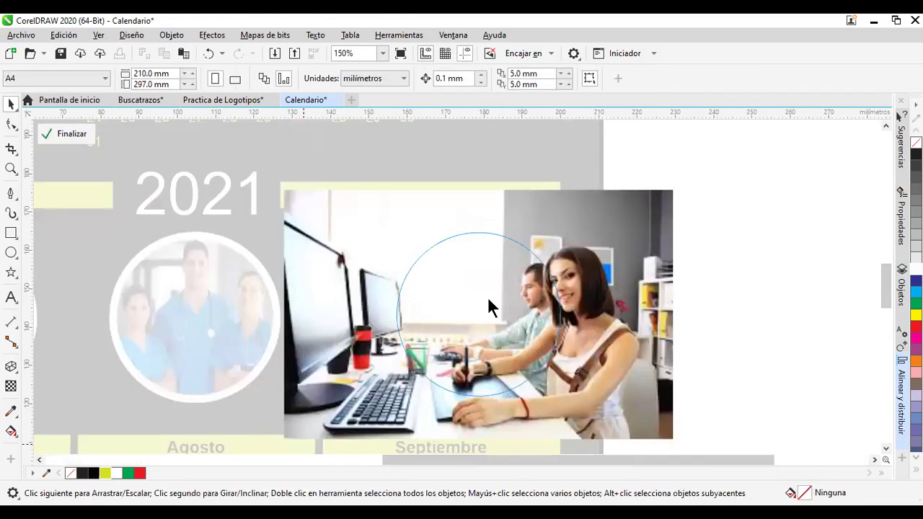
{"action": "left_click", "coordinate": [588, 289]}
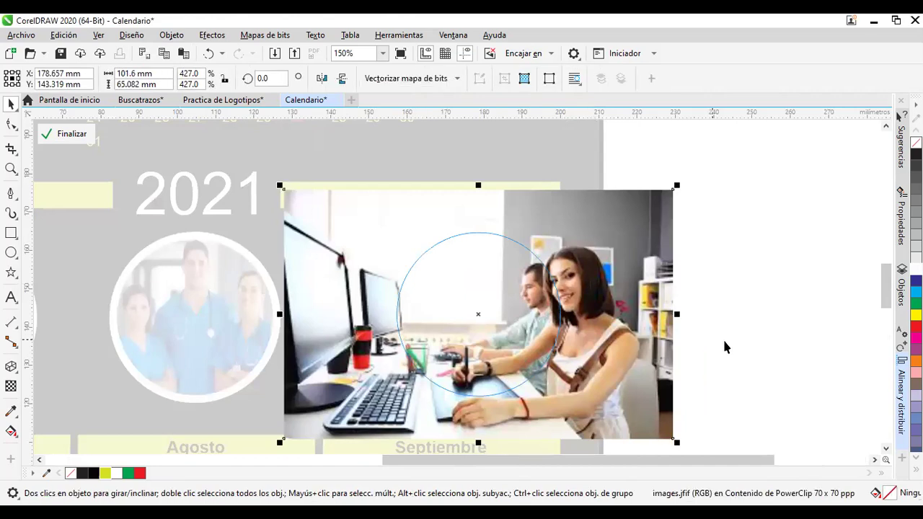
{"action": "scroll", "coordinate": [730, 308], "scroll_direction": "down", "scroll_amount": 1}
{"action": "left_click_drag", "start_coordinate": [680, 414], "coordinate": [612, 404]}
{"action": "left_click_drag", "start_coordinate": [492, 303], "coordinate": [561, 320]}
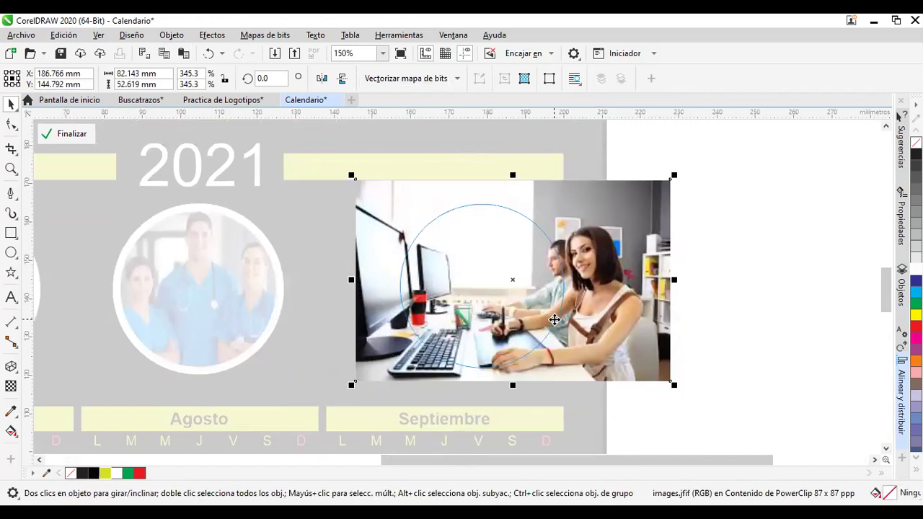
Narrow and shorten the office photo to about 55.3 by 43.5 mm so it covers the circle, and finish the PowerClip editing.
{"action": "left_click_drag", "start_coordinate": [674, 280], "coordinate": [605, 280]}
{"action": "left_click_drag", "start_coordinate": [515, 416], "coordinate": [515, 416]}
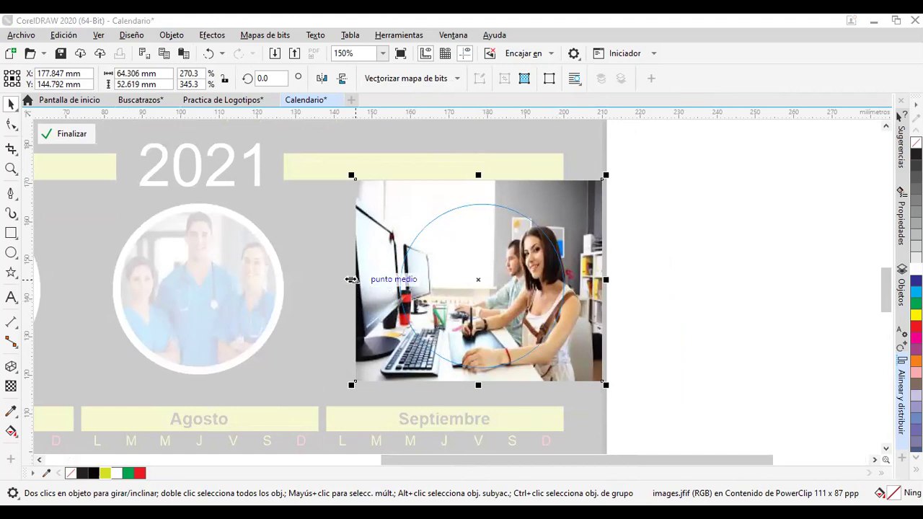
{"action": "left_click_drag", "start_coordinate": [351, 280], "coordinate": [386, 279]}
{"action": "left_click_drag", "start_coordinate": [496, 180], "coordinate": [495, 205]}
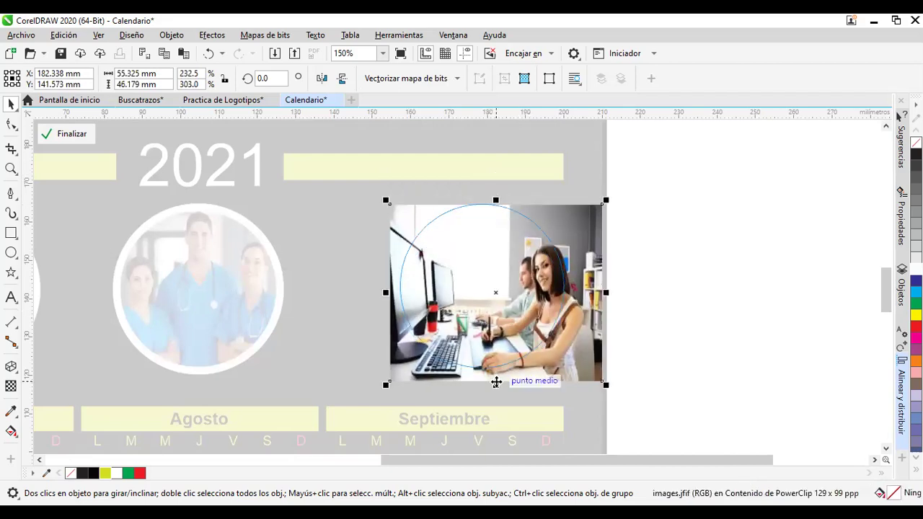
{"action": "left_click_drag", "start_coordinate": [494, 388], "coordinate": [496, 377]}
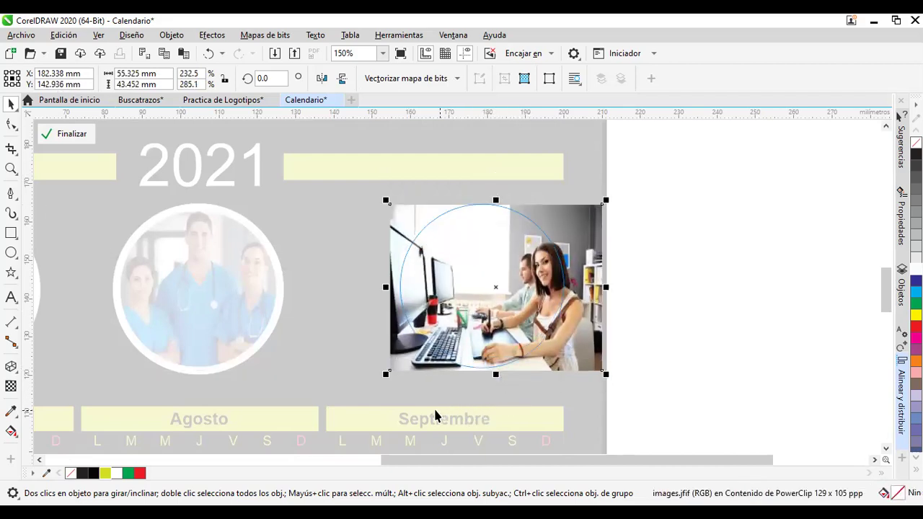
{"action": "left_click", "coordinate": [71, 134]}
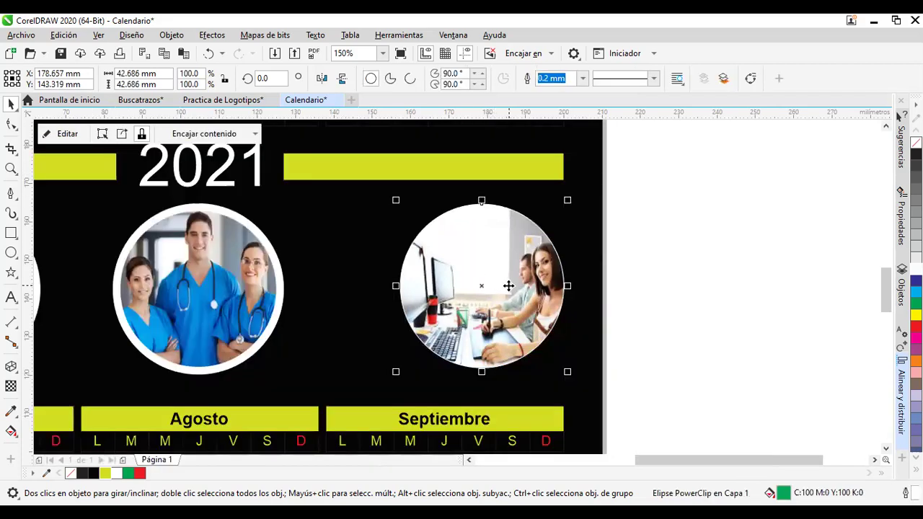
Set the outline width of the office photo circle to 2.0 mm.
{"action": "left_click", "coordinate": [583, 78]}
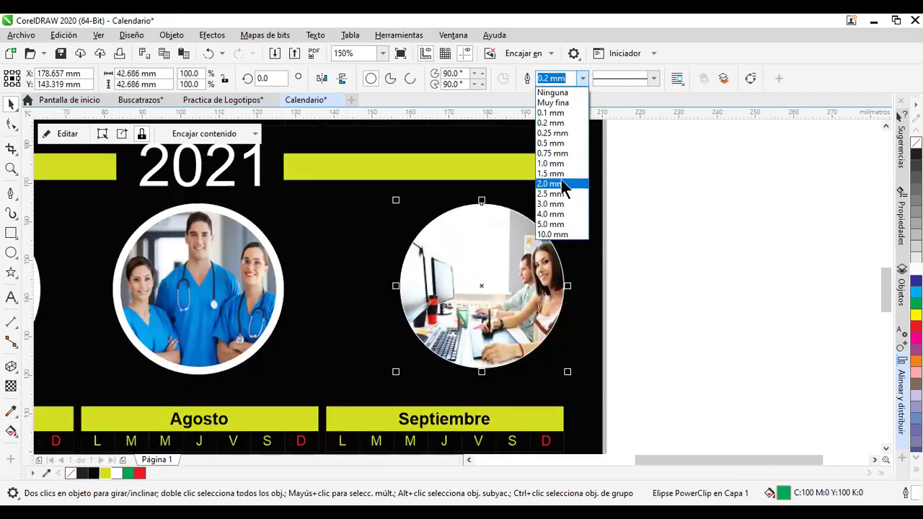
{"action": "left_click", "coordinate": [561, 183]}
{"action": "left_click", "coordinate": [666, 253]}
{"action": "scroll", "coordinate": [678, 261], "scroll_direction": "down", "scroll_amount": 2}
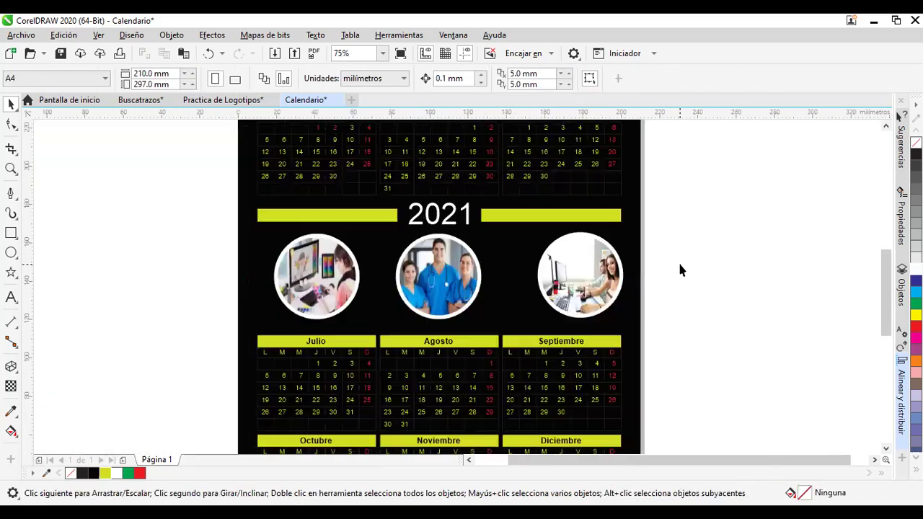
{"action": "scroll", "coordinate": [685, 265], "scroll_direction": "down", "scroll_amount": 2}
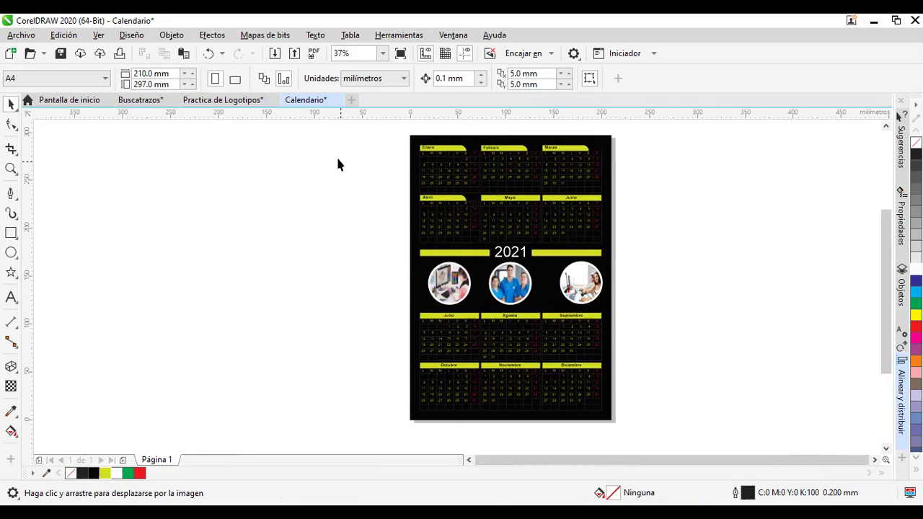
{"action": "left_click", "coordinate": [402, 36]}
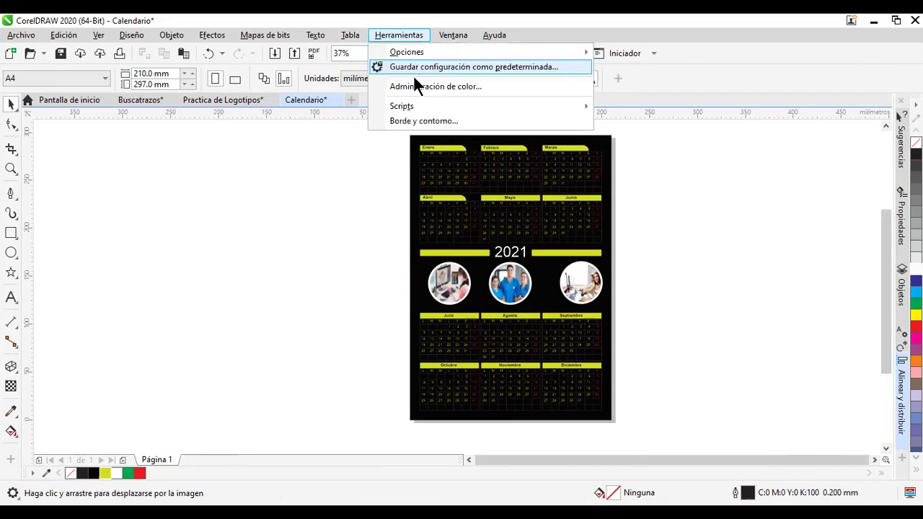
Run the Wizard.CreateCalendar macro from the CalendarWizard project.
{"action": "mouse_move", "coordinate": [424, 109]}
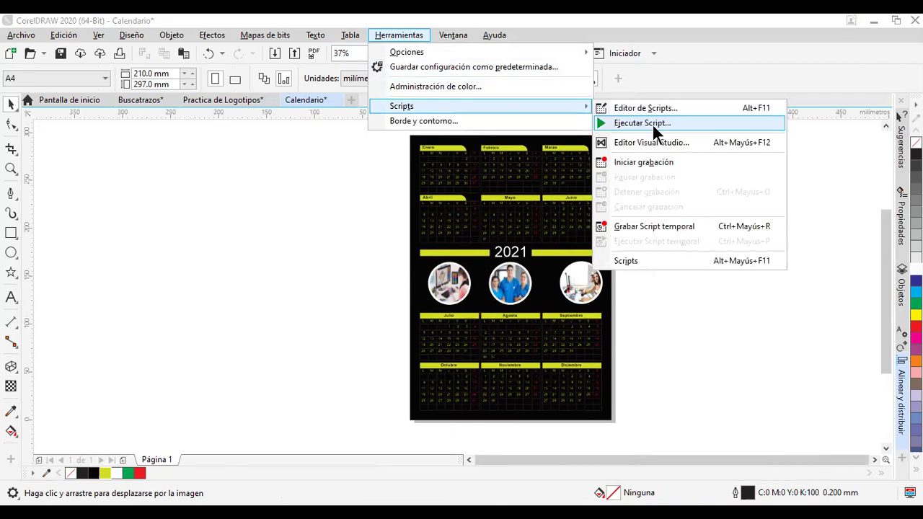
{"action": "left_click", "coordinate": [652, 123]}
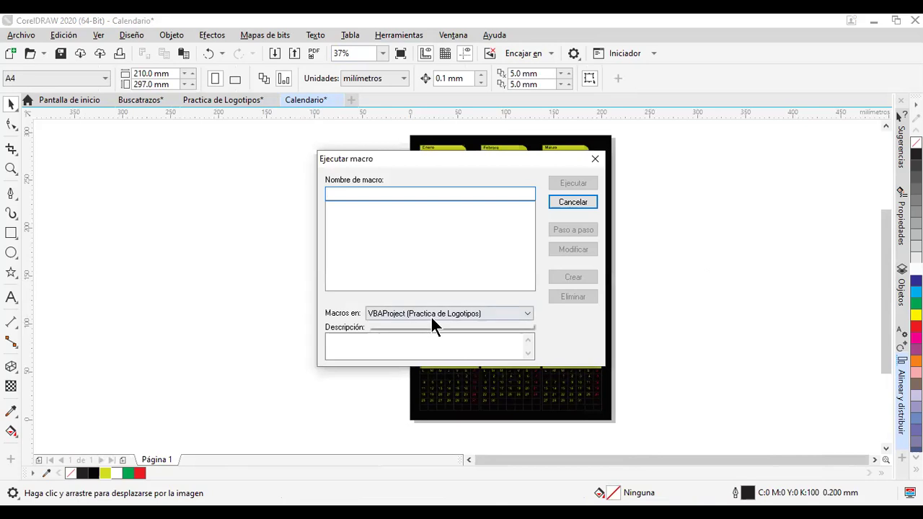
{"action": "left_click", "coordinate": [430, 315]}
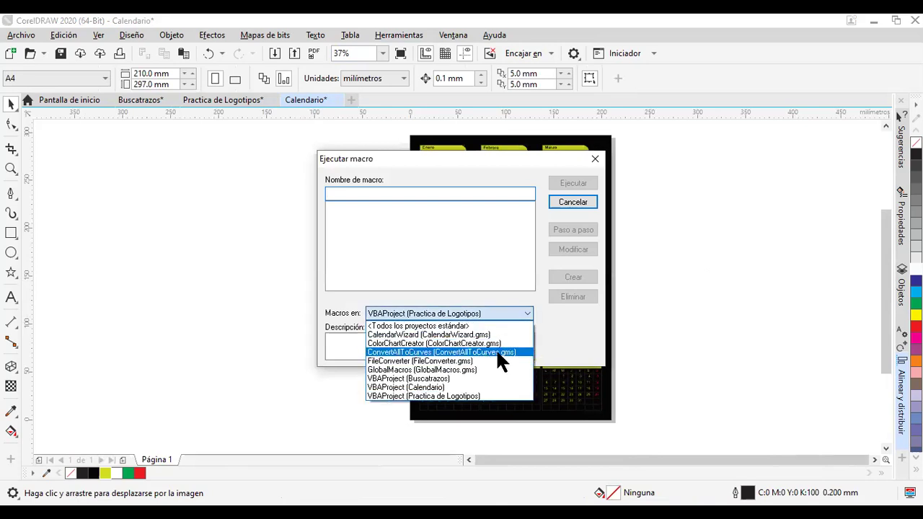
{"action": "left_click", "coordinate": [497, 335]}
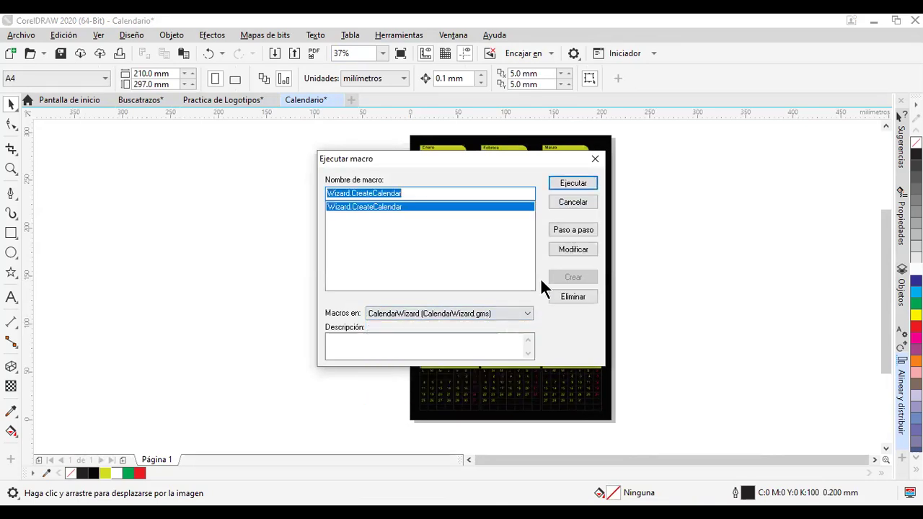
{"action": "left_click", "coordinate": [578, 185]}
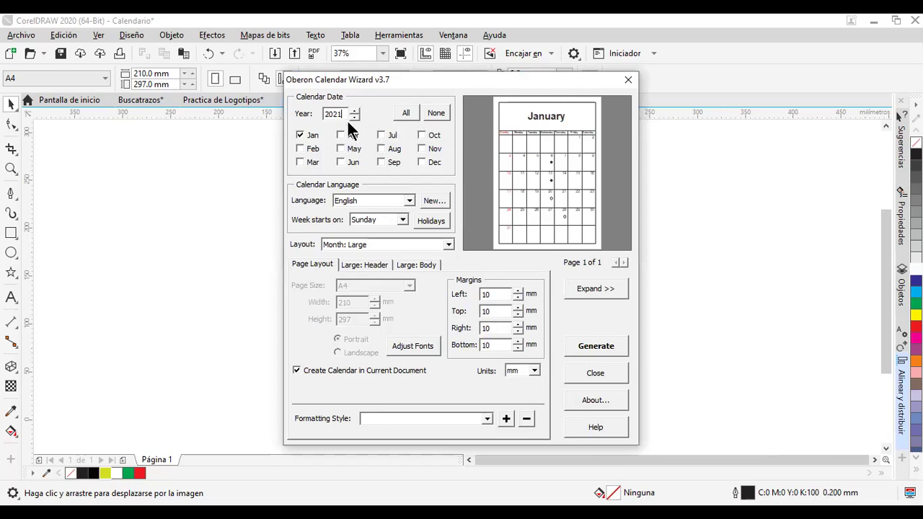
Set the calendar wizard to include all twelve months of 2021 and use Spanish as the calendar language.
{"action": "left_click_drag", "start_coordinate": [339, 114], "coordinate": [323, 114]}
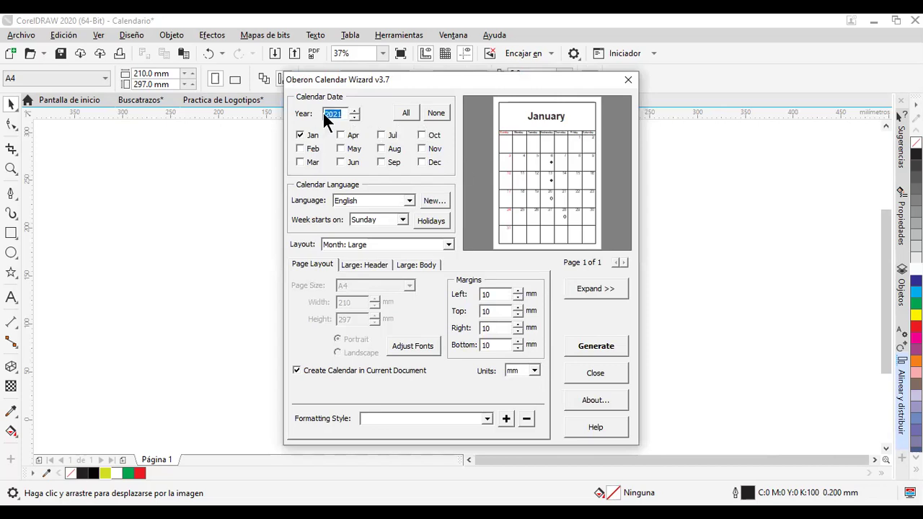
{"action": "left_click", "coordinate": [408, 113]}
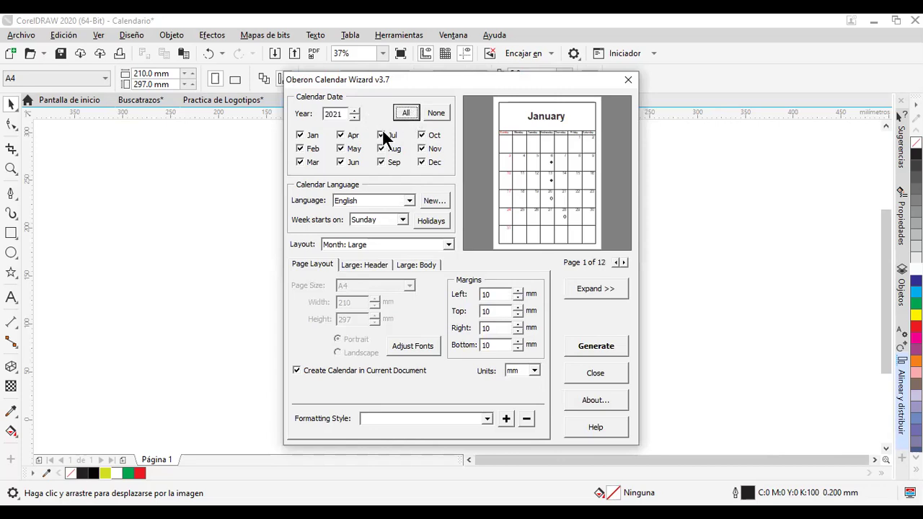
{"action": "left_click", "coordinate": [411, 198]}
{"action": "scroll", "coordinate": [414, 255], "scroll_direction": "down", "scroll_amount": 3}
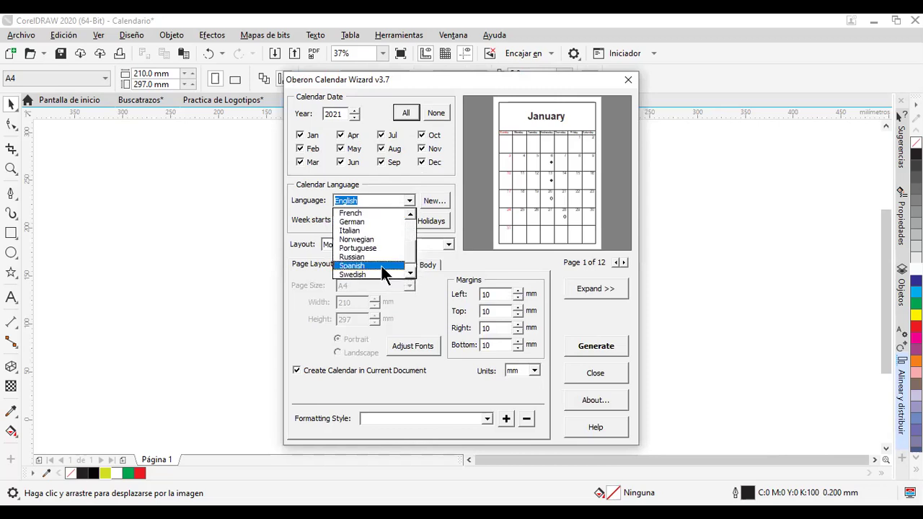
{"action": "left_click", "coordinate": [382, 265]}
Choose the Month: Large + 12 Small [Bottom] layout, generate the calendar in the current document and close the wizard.
{"action": "left_click", "coordinate": [448, 245]}
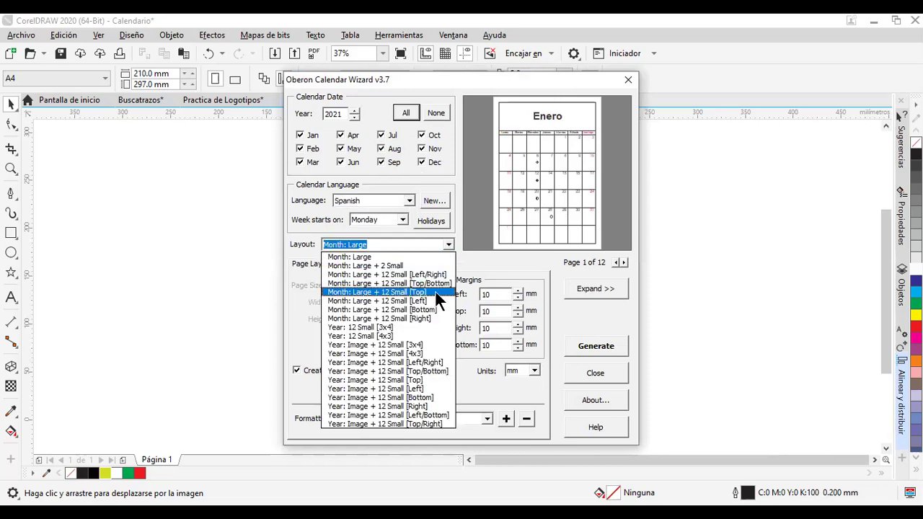
{"action": "left_click", "coordinate": [418, 307]}
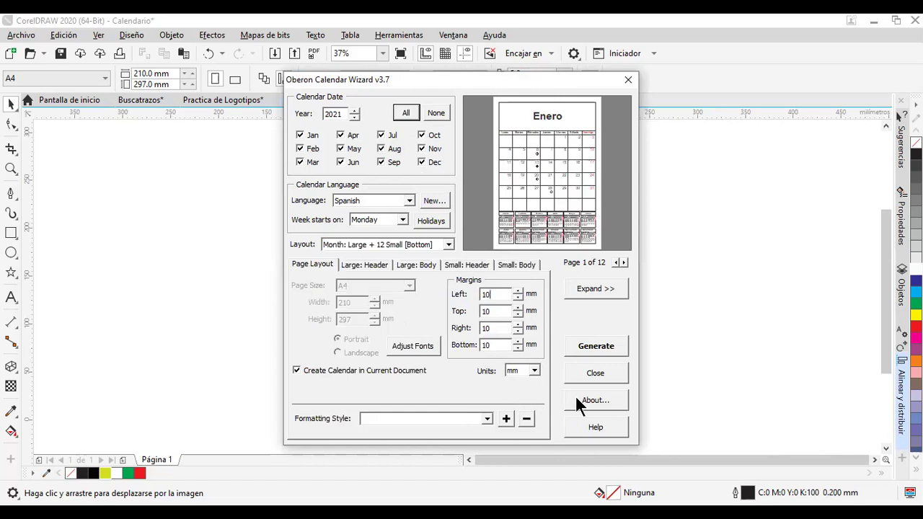
{"action": "left_click", "coordinate": [604, 343]}
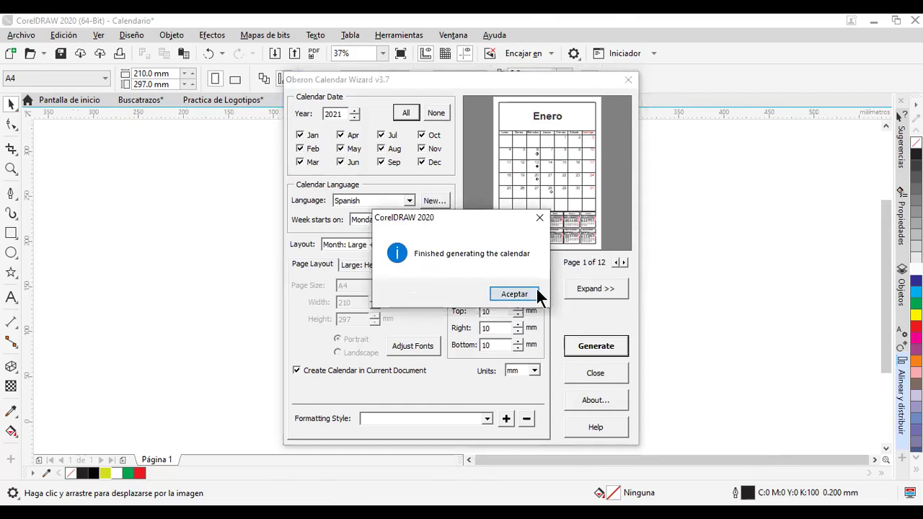
{"action": "left_click", "coordinate": [541, 296]}
{"action": "left_click", "coordinate": [629, 80]}
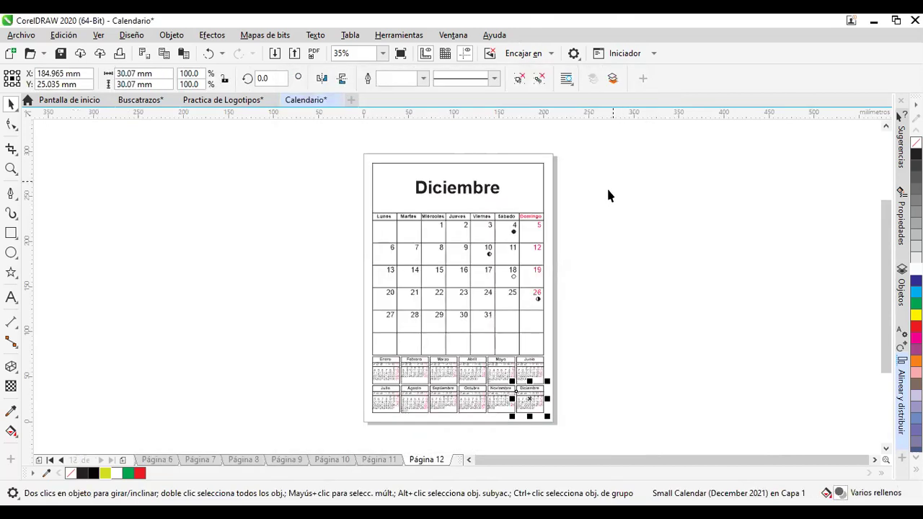
Look through the generated month pages from page 6 to page 12 and back, and return to page 1.
{"action": "left_click", "coordinate": [152, 460]}
{"action": "left_click", "coordinate": [203, 459]}
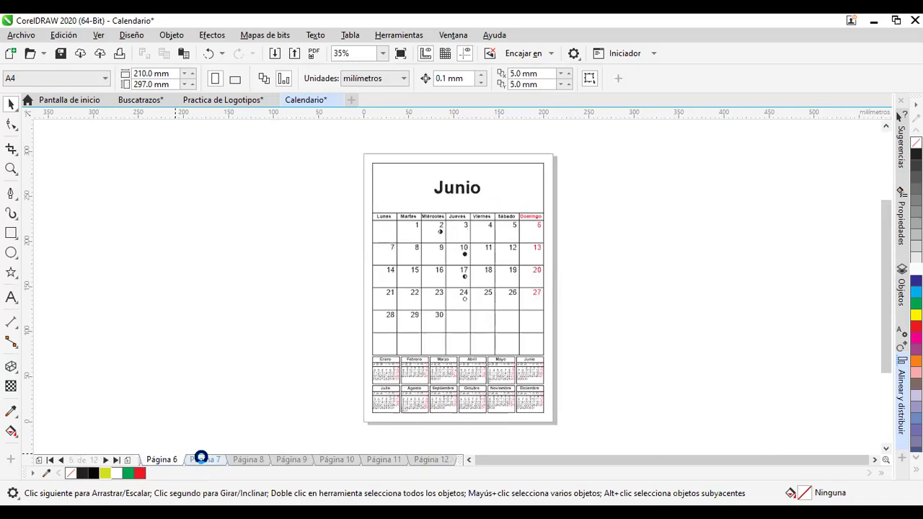
{"action": "left_click", "coordinate": [248, 460]}
{"action": "left_click", "coordinate": [287, 459]}
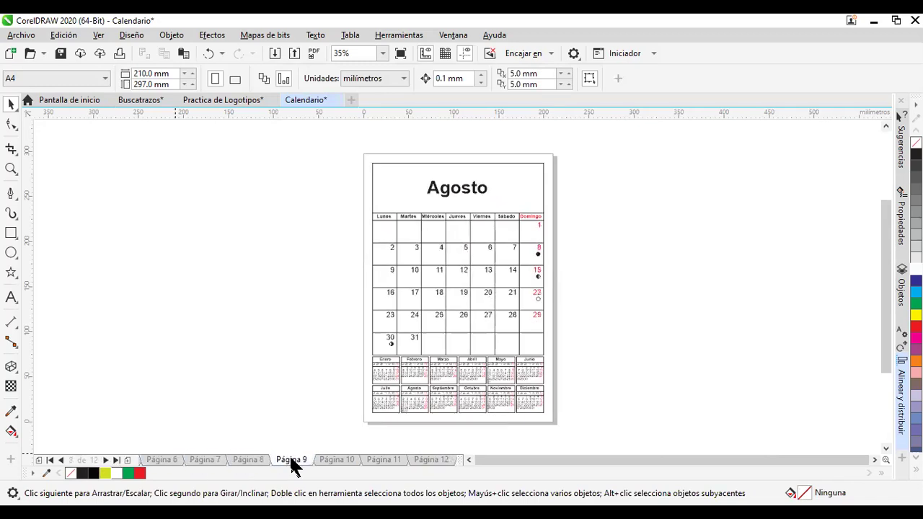
{"action": "left_click", "coordinate": [328, 459]}
{"action": "left_click", "coordinate": [369, 459]}
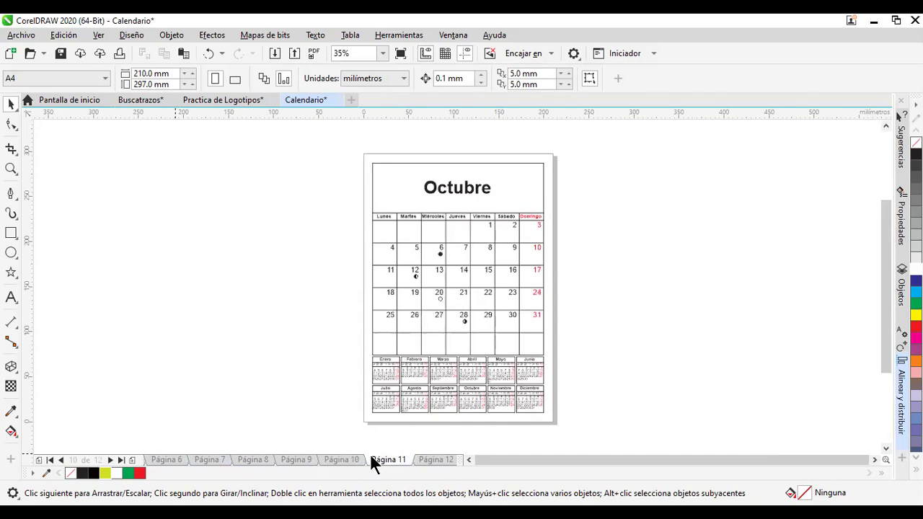
{"action": "left_click", "coordinate": [422, 459]}
{"action": "left_click", "coordinate": [340, 459]}
{"action": "left_click", "coordinate": [302, 459]}
{"action": "left_click", "coordinate": [252, 460]}
{"action": "left_click", "coordinate": [208, 460]}
{"action": "left_click", "coordinate": [162, 459]}
{"action": "left_click", "coordinate": [49, 460]}
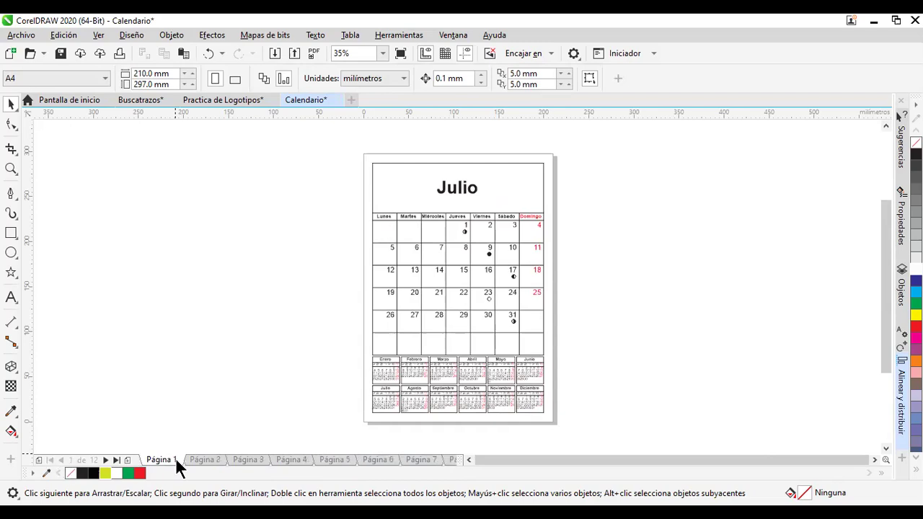
Select all the generated Enero calendar objects on page 1 and move them off the page to the right of the black background.
{"action": "left_click_drag", "start_coordinate": [587, 165], "coordinate": [328, 424]}
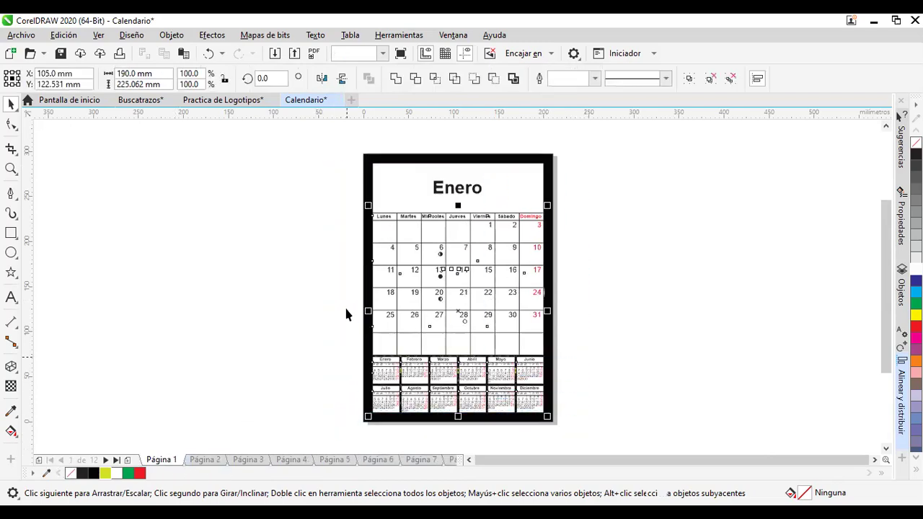
{"action": "left_click", "coordinate": [331, 141]}
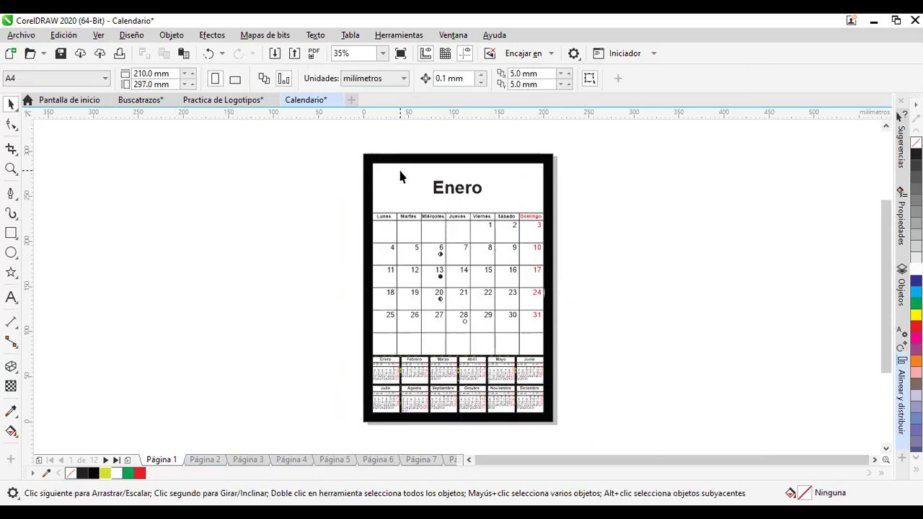
{"action": "left_click_drag", "start_coordinate": [347, 138], "coordinate": [577, 435]}
{"action": "left_click_drag", "start_coordinate": [515, 397], "coordinate": [708, 416]}
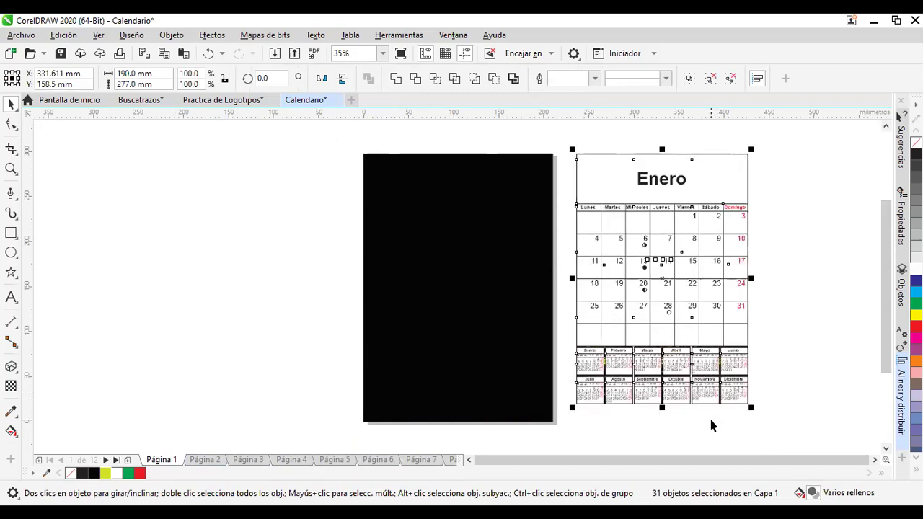
Undo the Enero move and the generated calendar pages until the single-page design is restored, and finish the reopened PowerClip editing.
{"action": "key", "text": "ctrl+z"}
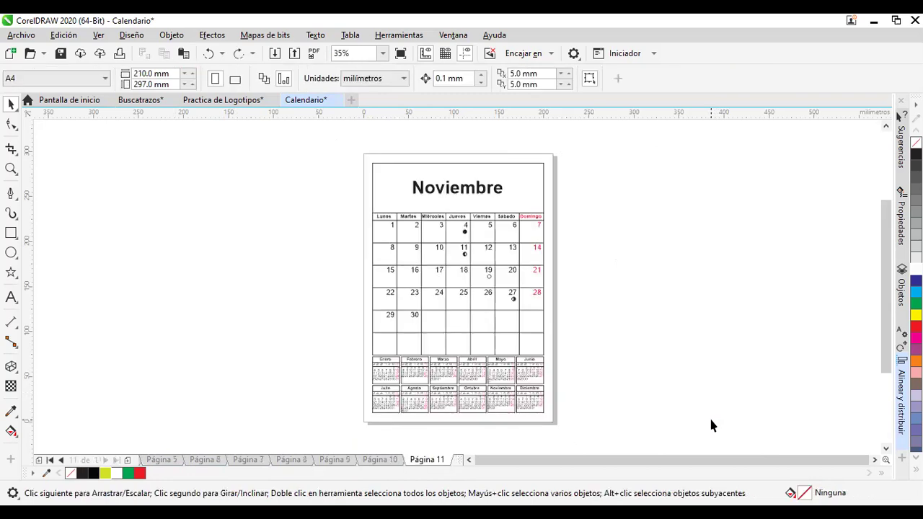
{"action": "key", "text": "ctrl+z"}
{"action": "key", "text": "ctrl+z"}
{"action": "key", "text": "ctrl+z"}
{"action": "key", "text": "ctrl+z"}
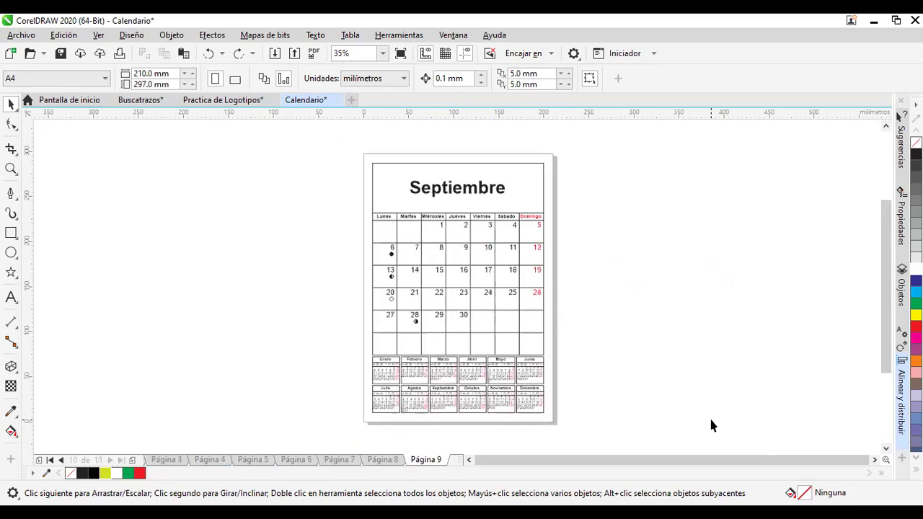
{"action": "key", "text": "ctrl+z"}
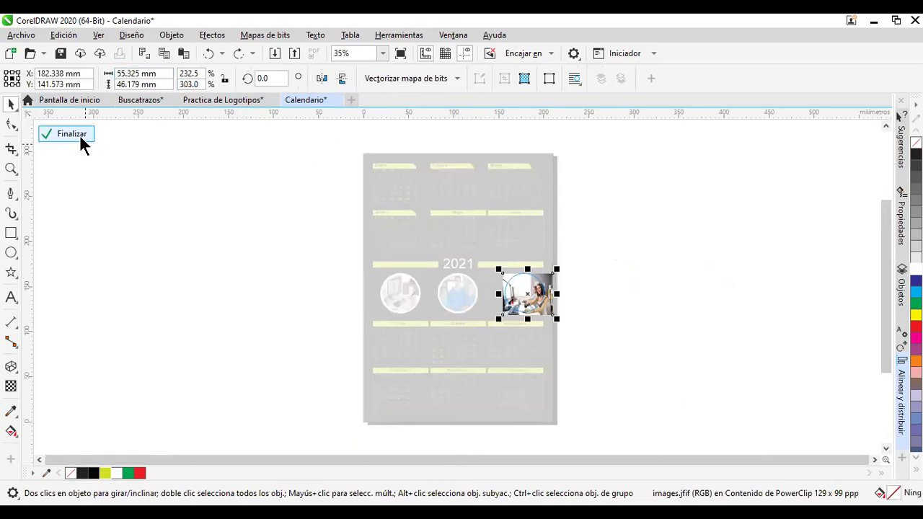
{"action": "left_click", "coordinate": [131, 173]}
{"action": "key", "text": "Escape"}
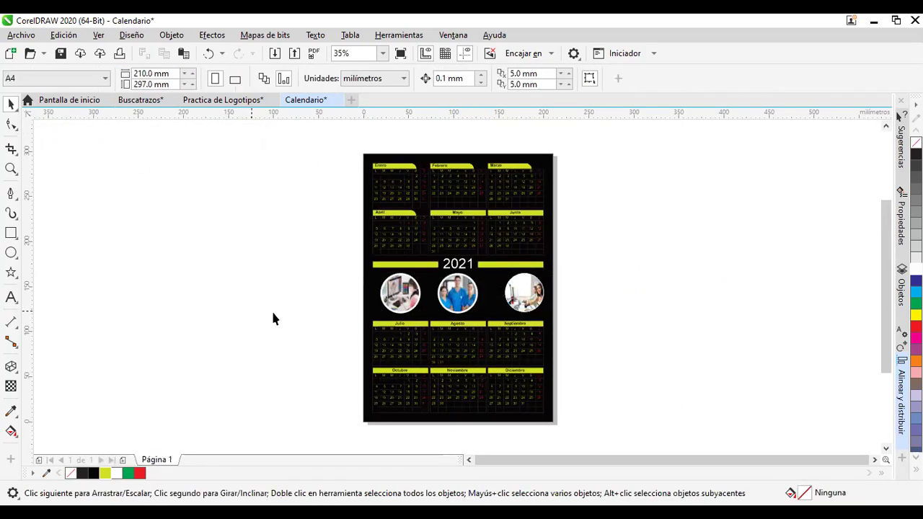